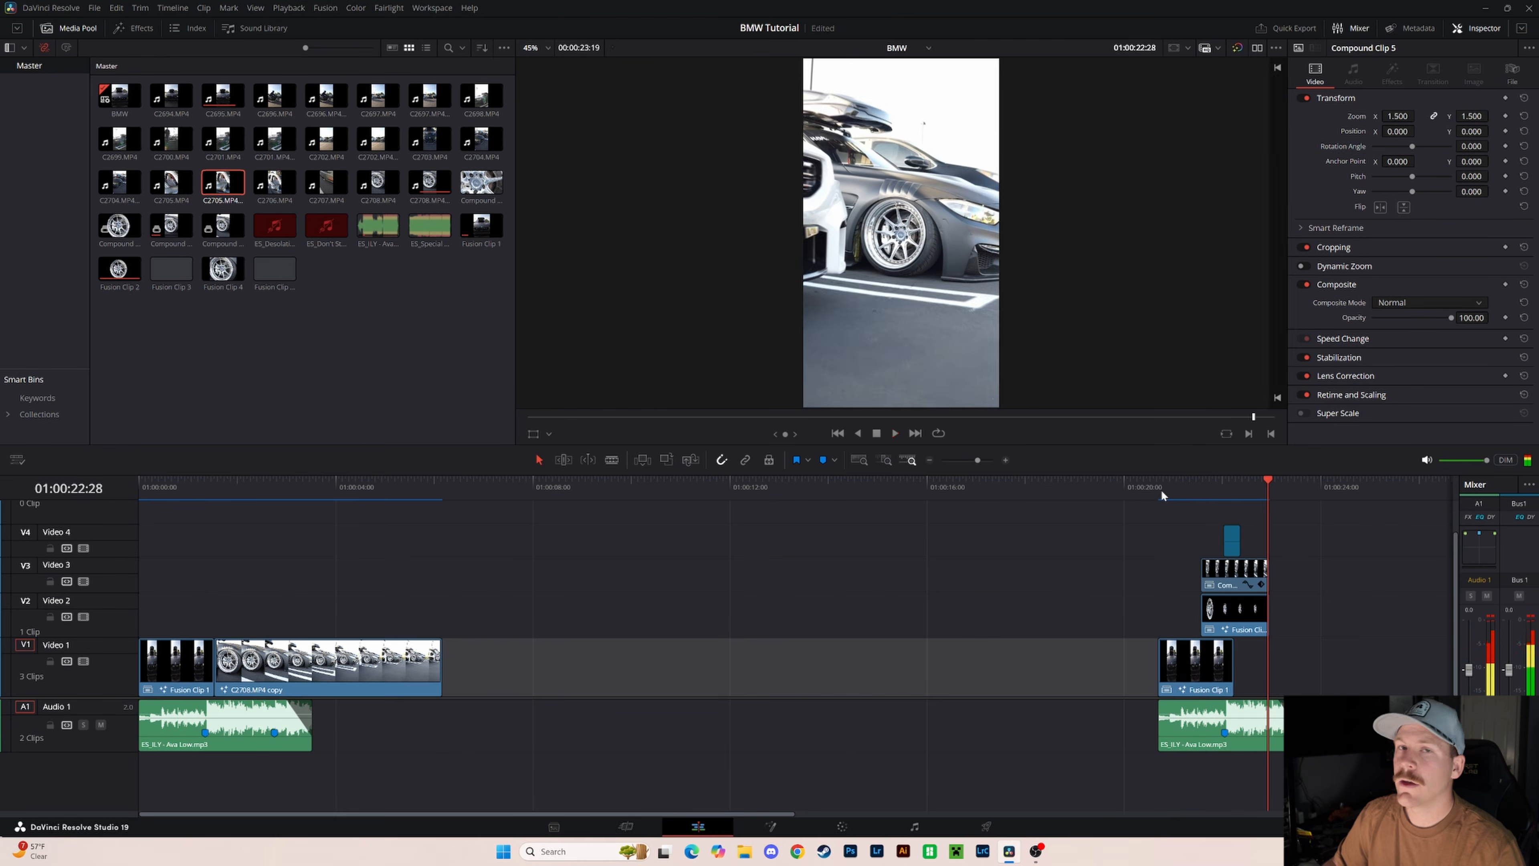
- Play back the finished wheel transition in the clip group near the end of the timeline
left_click(1161, 490)
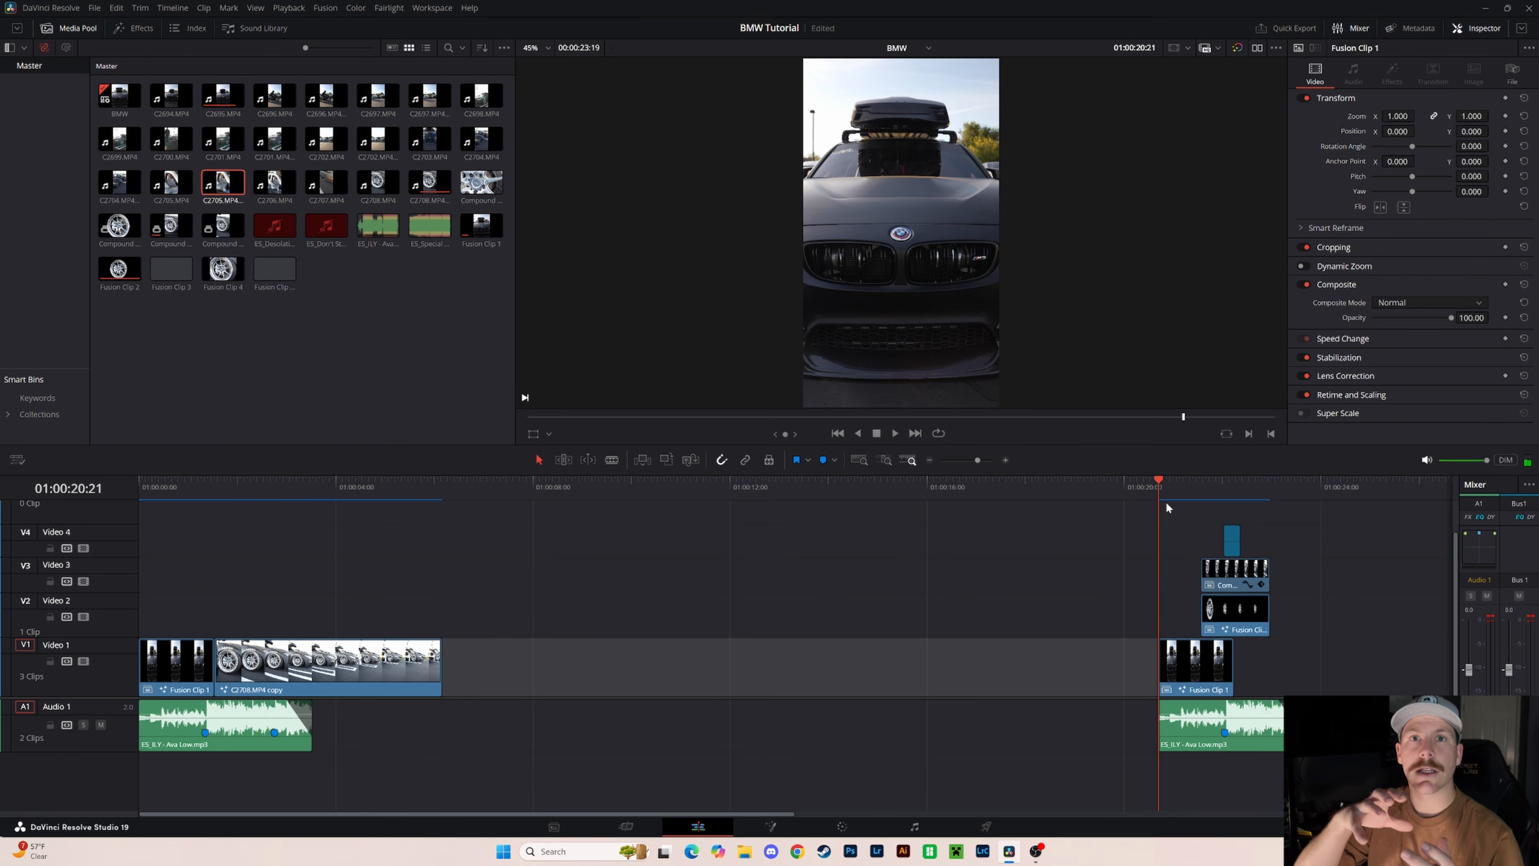
key("space")
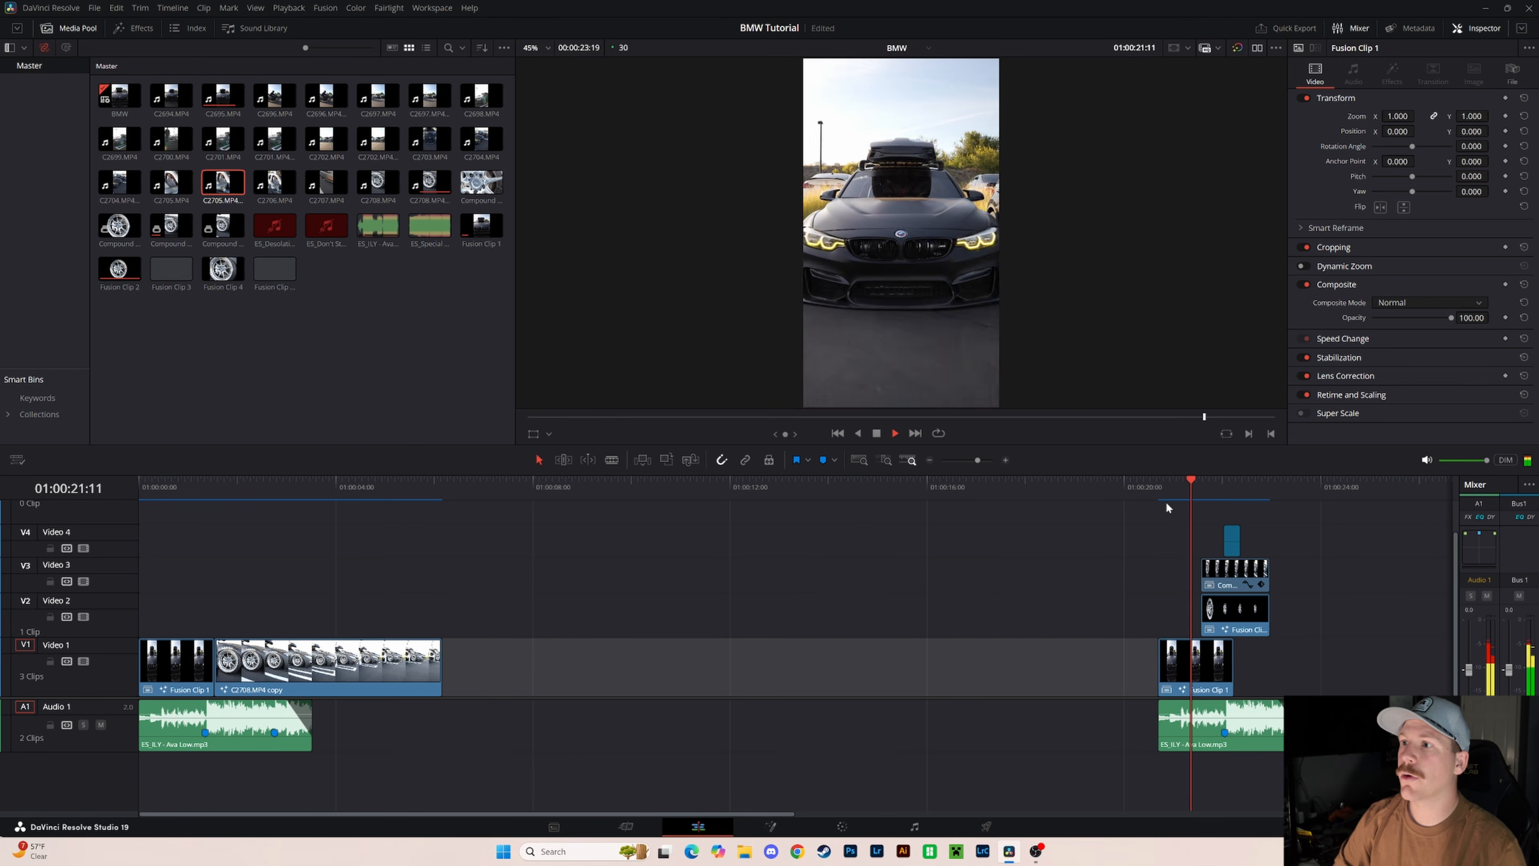
key("space")
key("space")
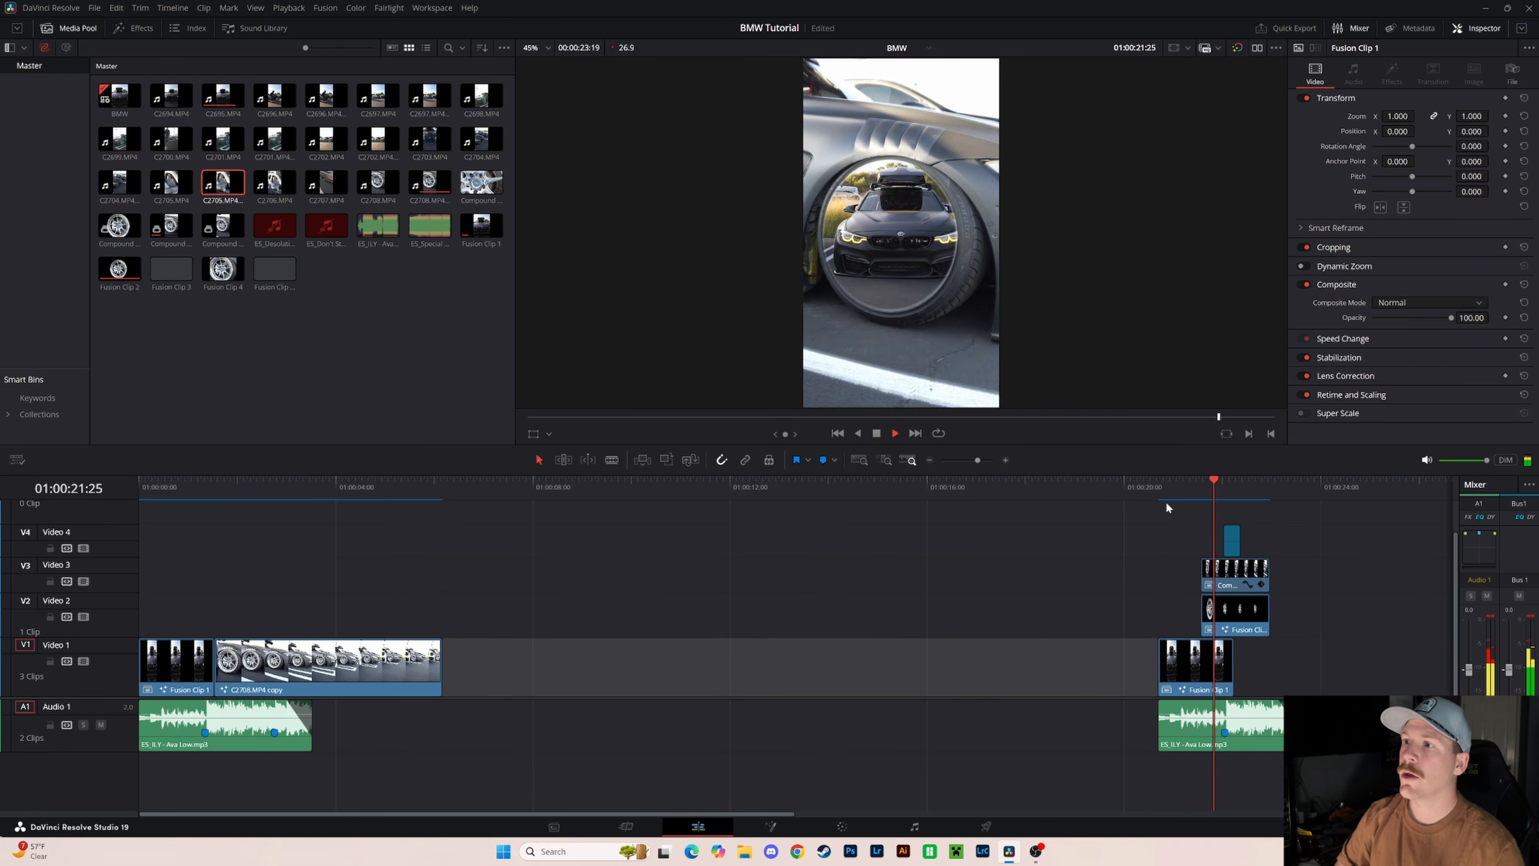
key("space")
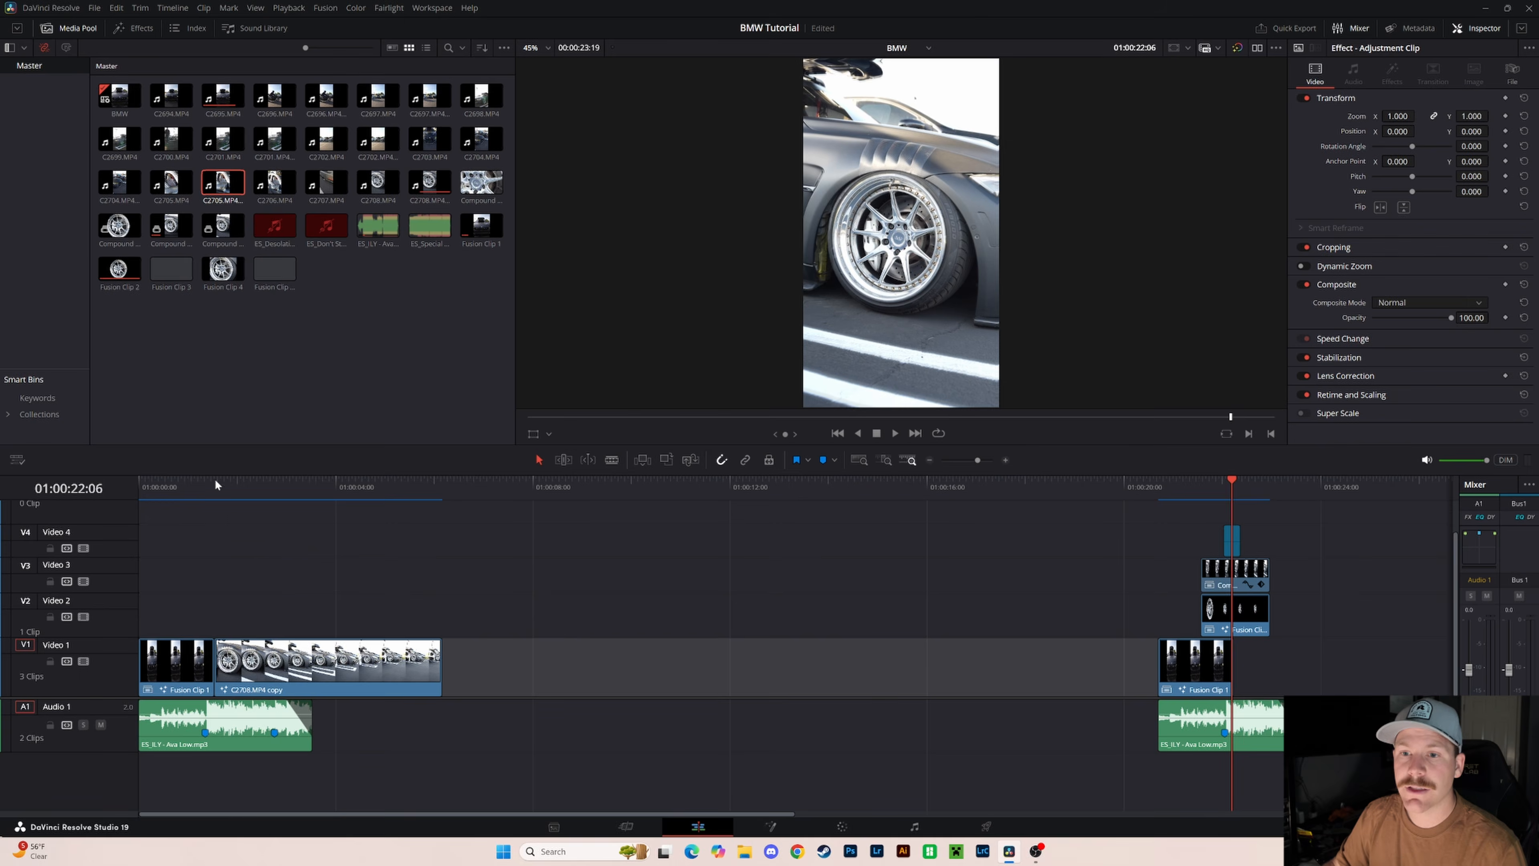
- Slide the C2708.MP4 copy wheel clip away from the opening front-view clip and play the opening clip from its start
left_click(202, 482)
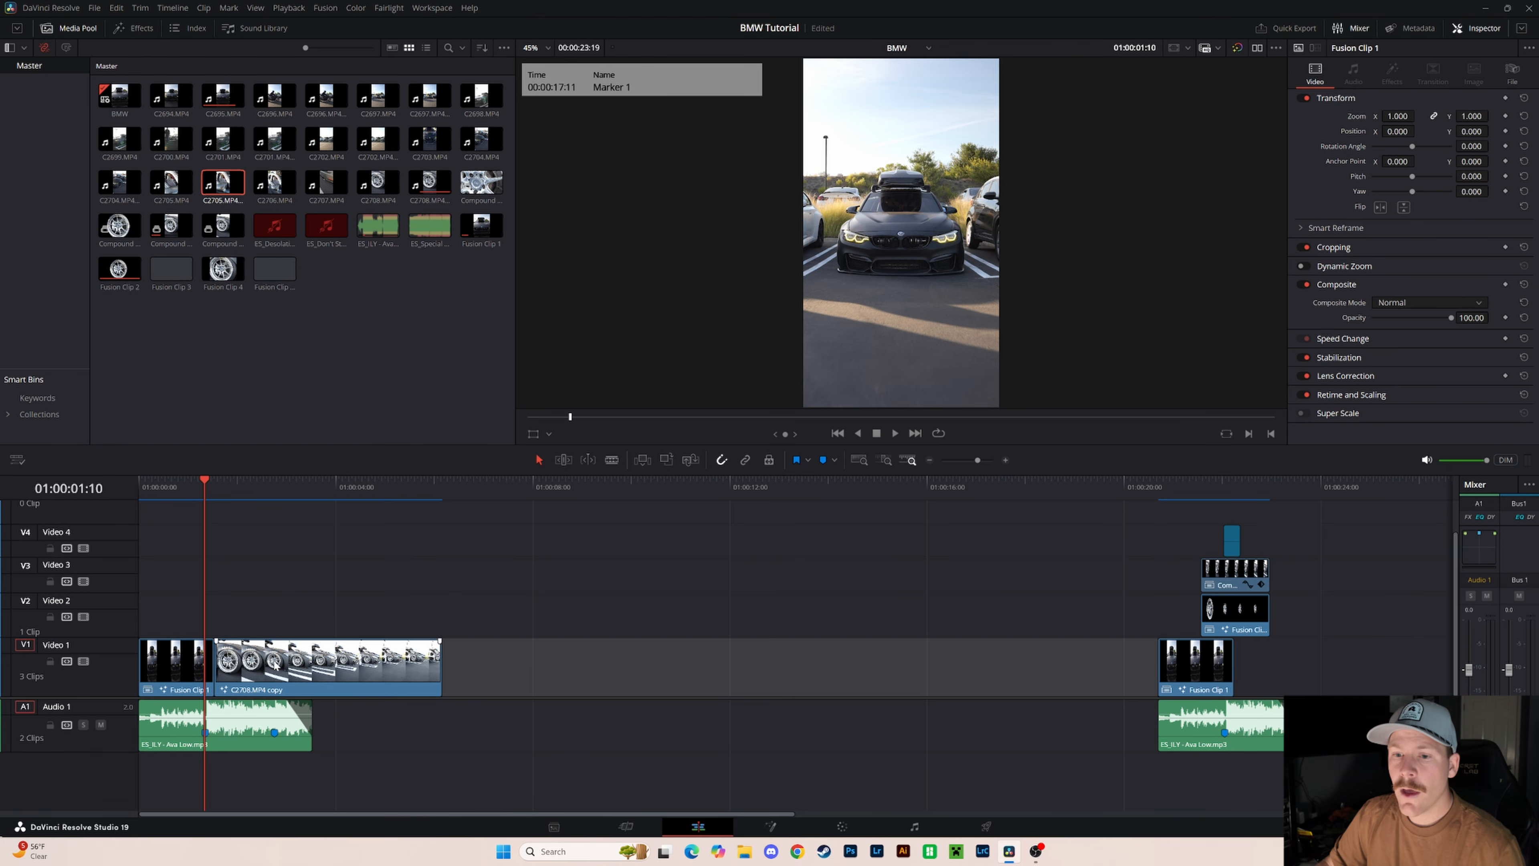
left_click_drag(274, 665, 454, 665)
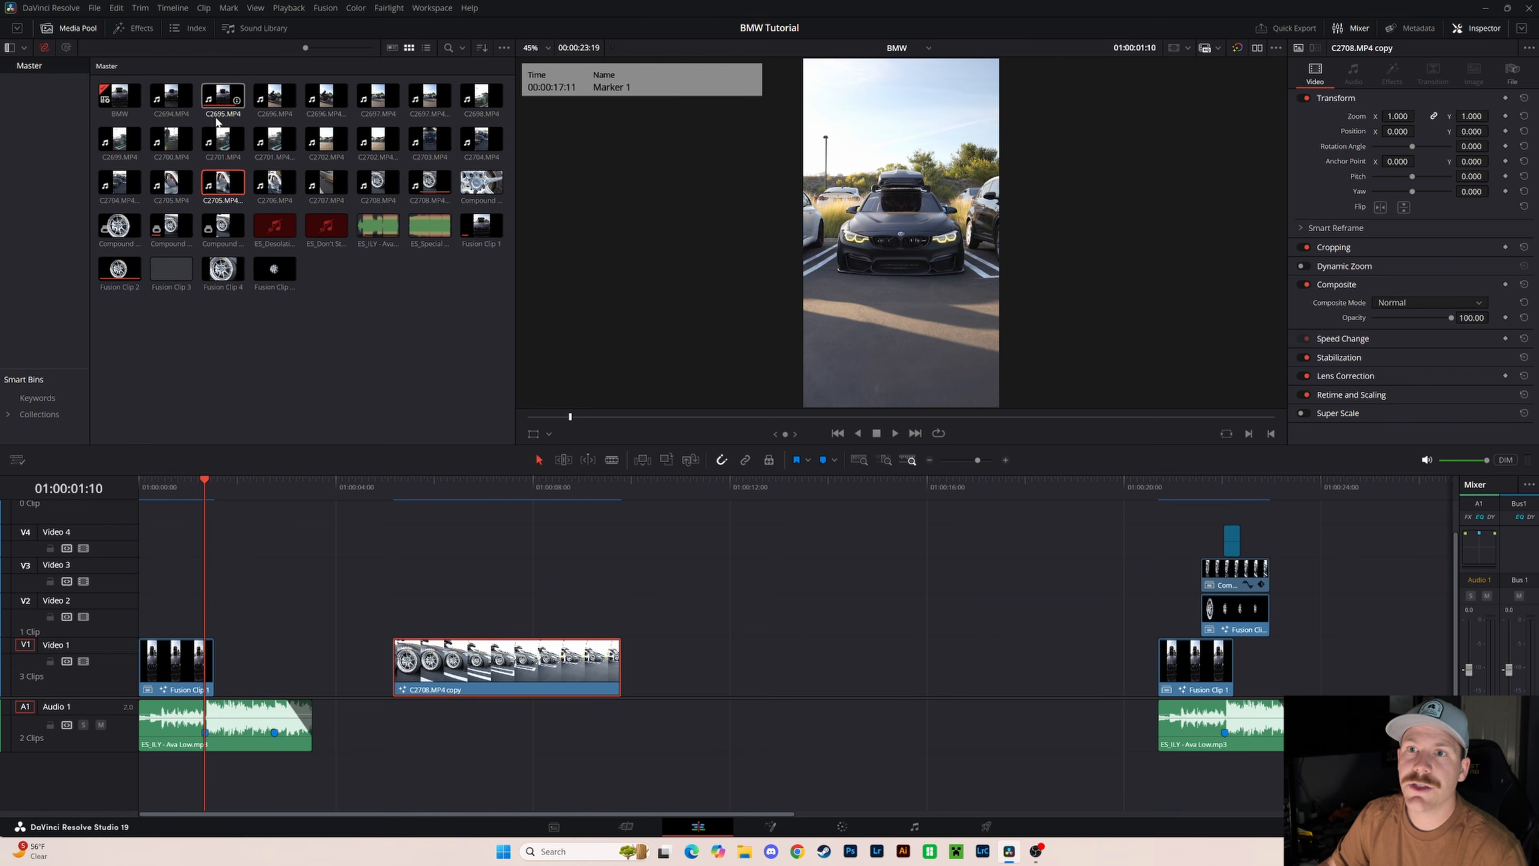
left_click(177, 489)
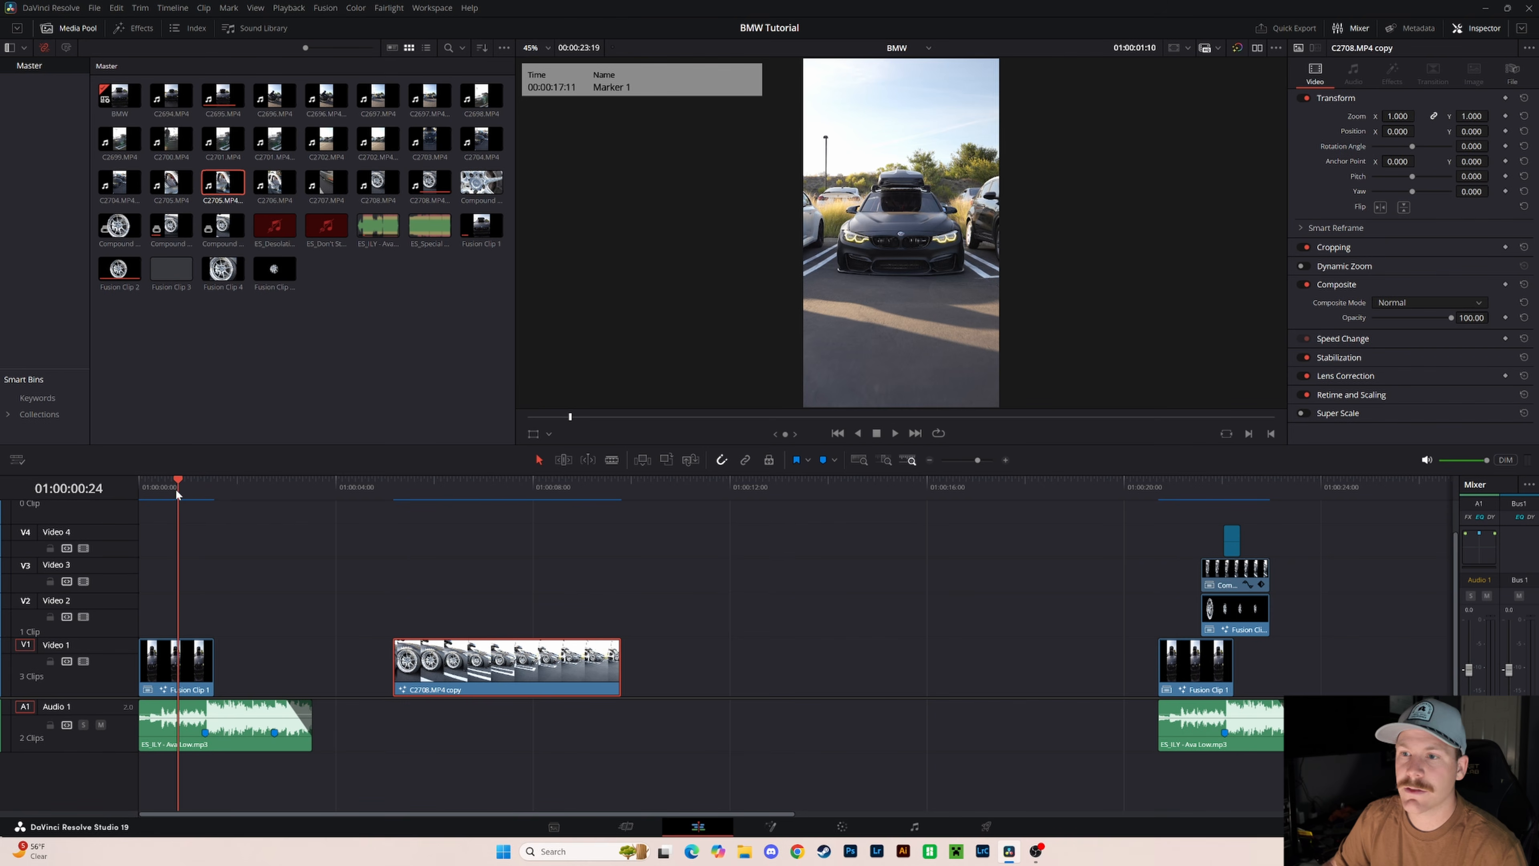
left_click_drag(177, 490, 169, 489)
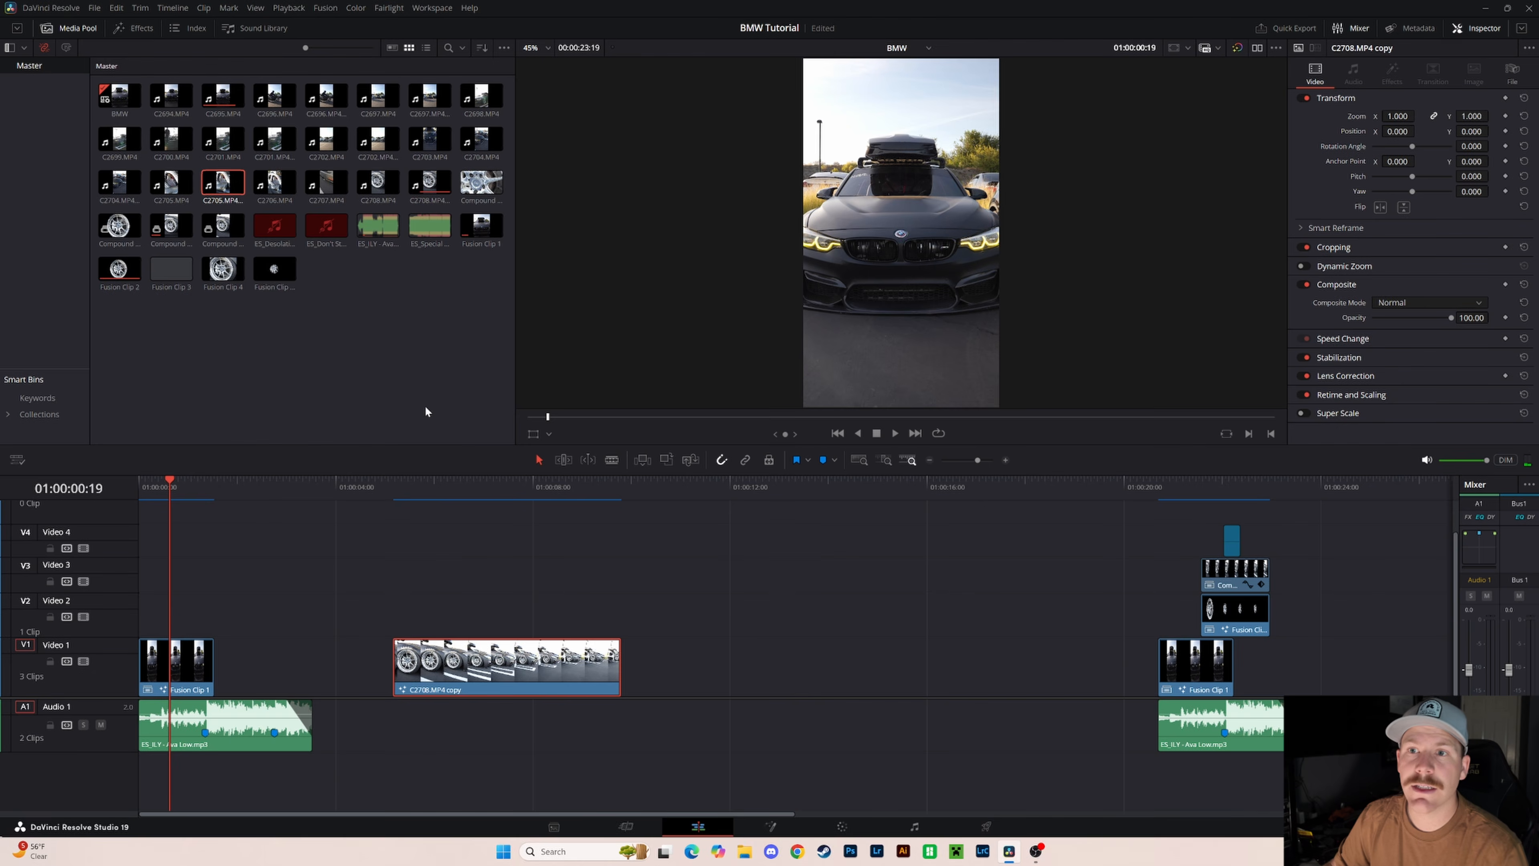
left_click_drag(438, 495, 469, 505)
mouse_move(141, 489)
left_mouse_down()
mouse_move(164, 490)
mouse_move(141, 497)
left_mouse_up()
key("space")
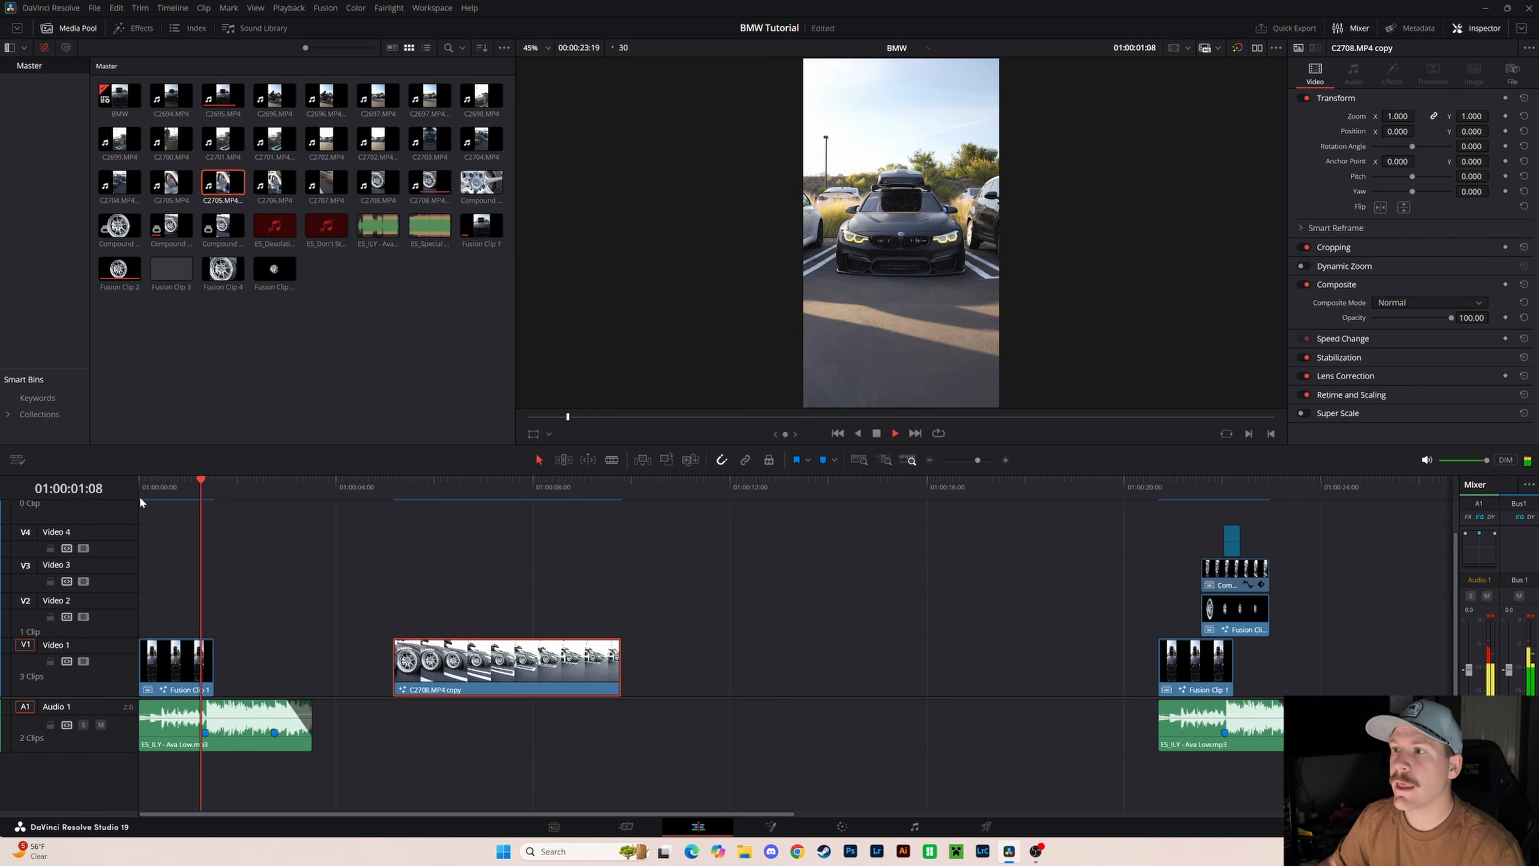
key("space")
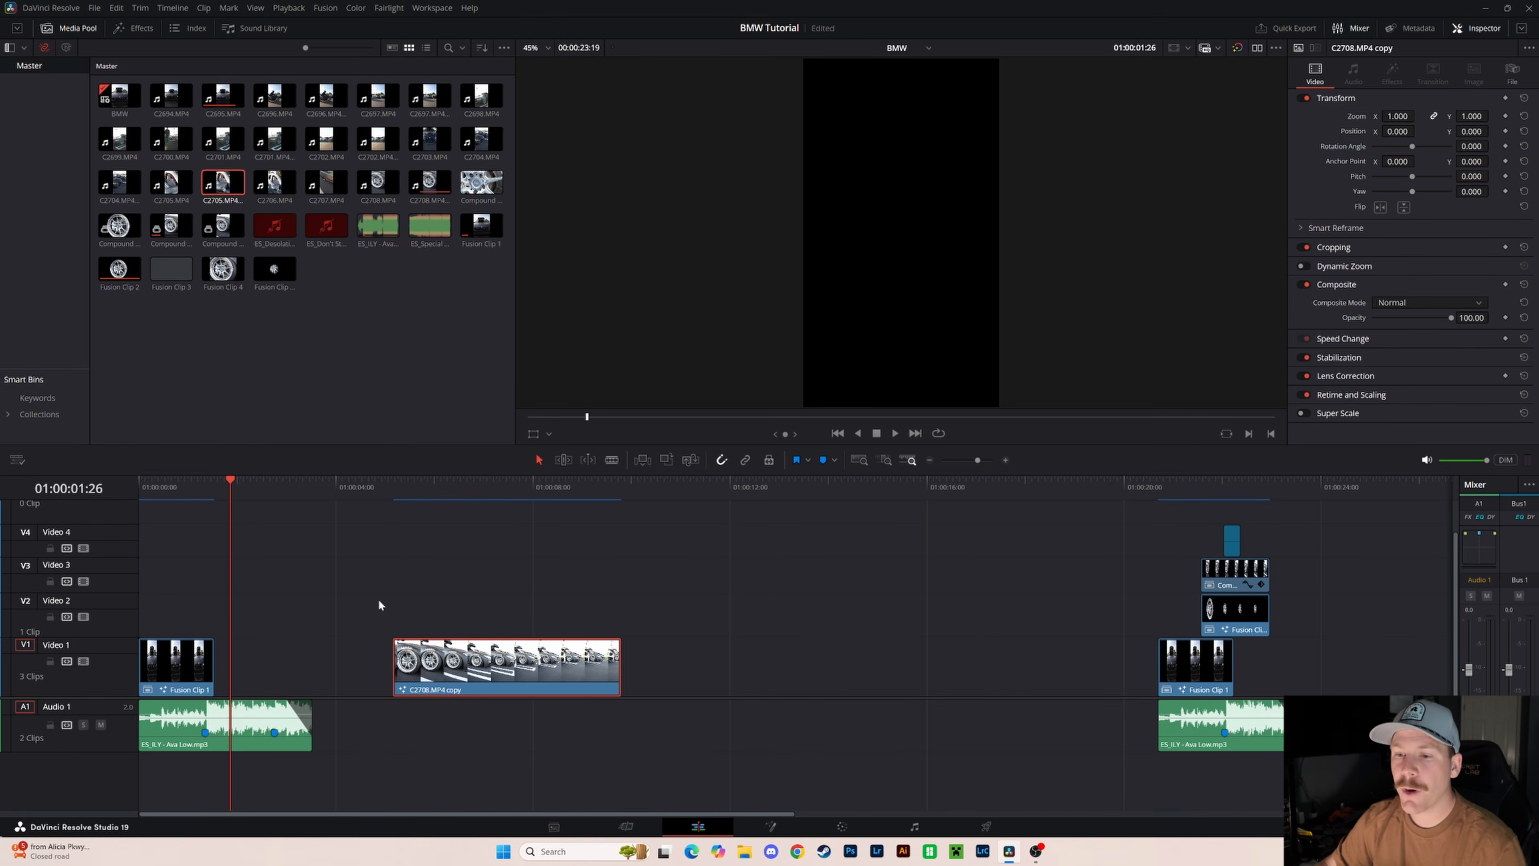
- Preview the separated wheel clip and move it back directly against the end of the opening clip
left_click(393, 491)
key("space")
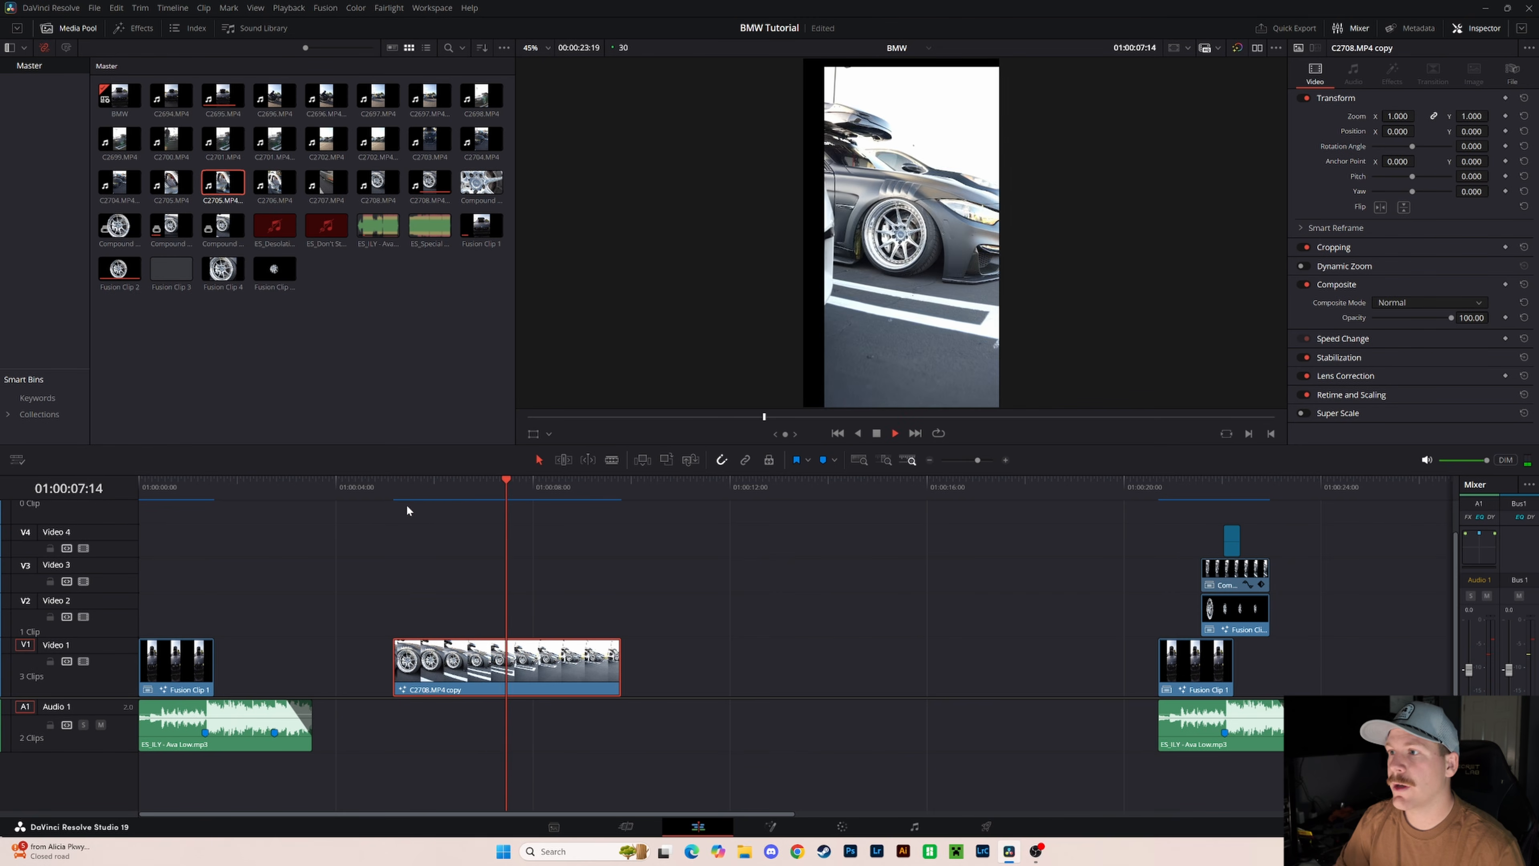
key("space")
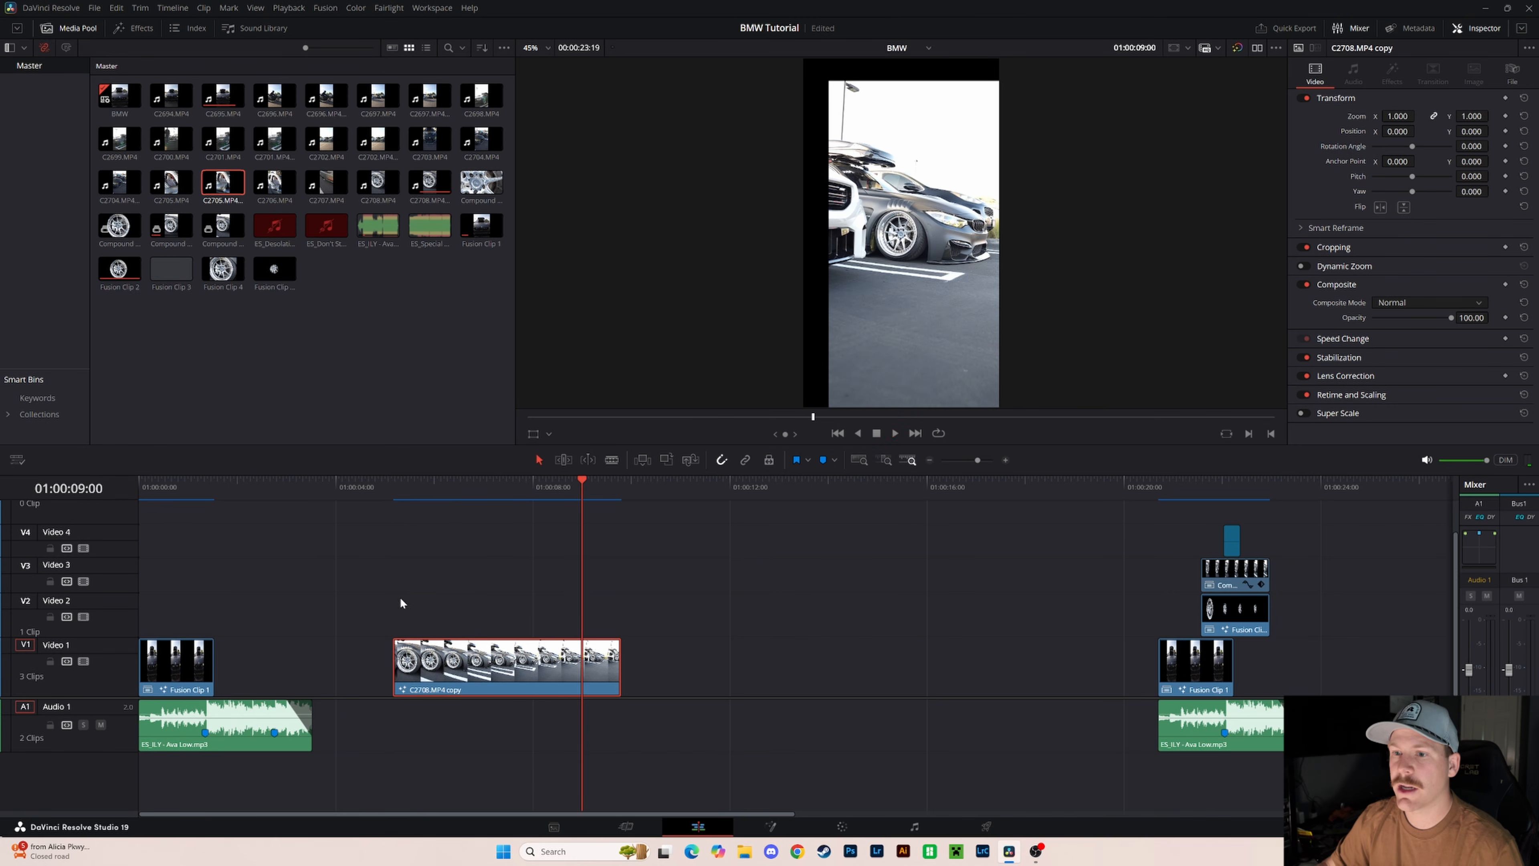
left_click_drag(484, 493, 431, 488)
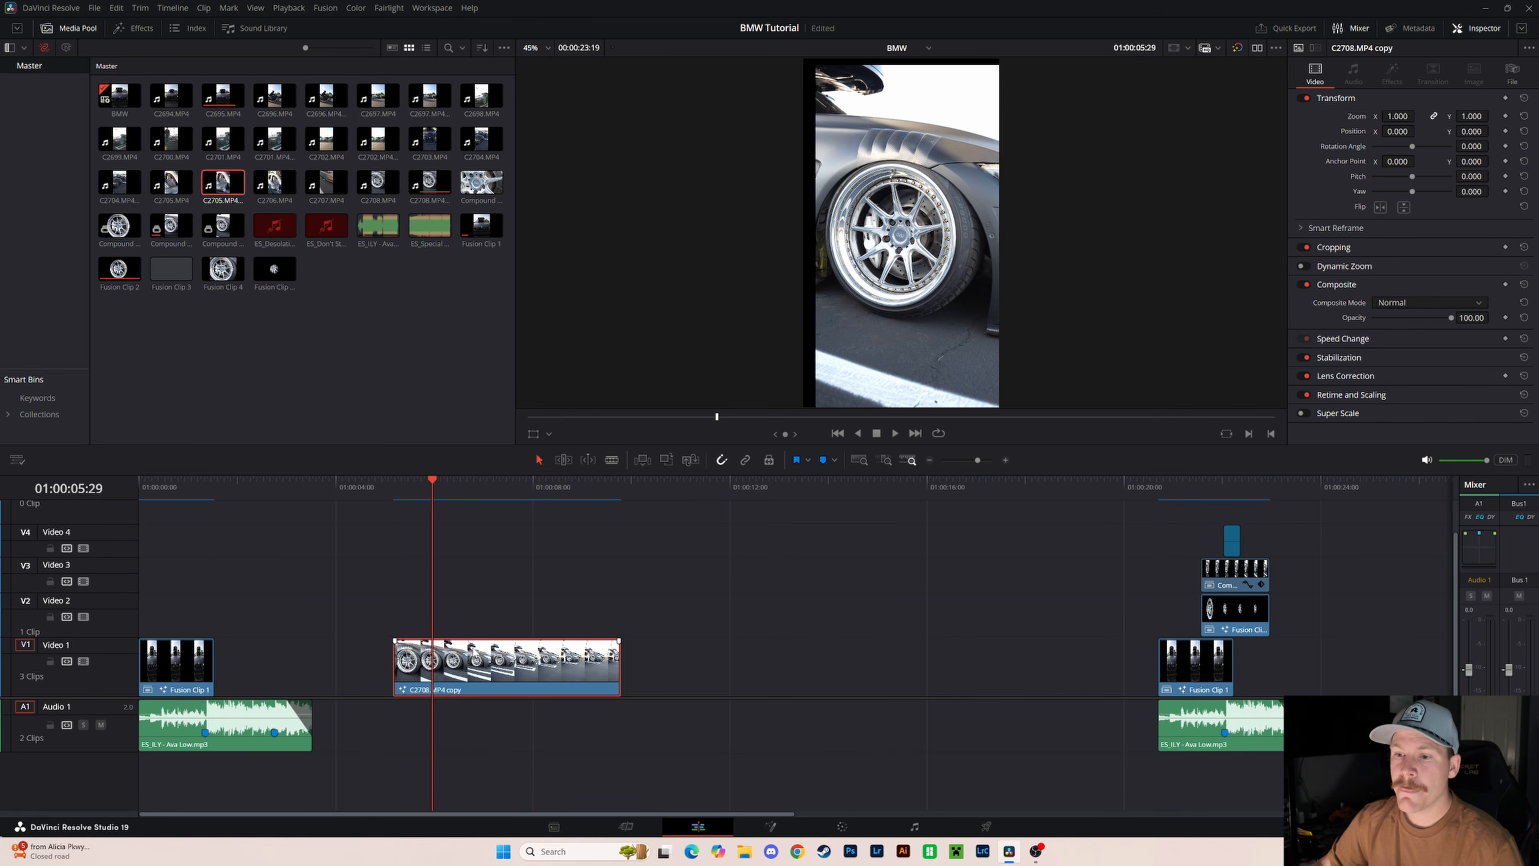
left_click_drag(457, 662, 280, 662)
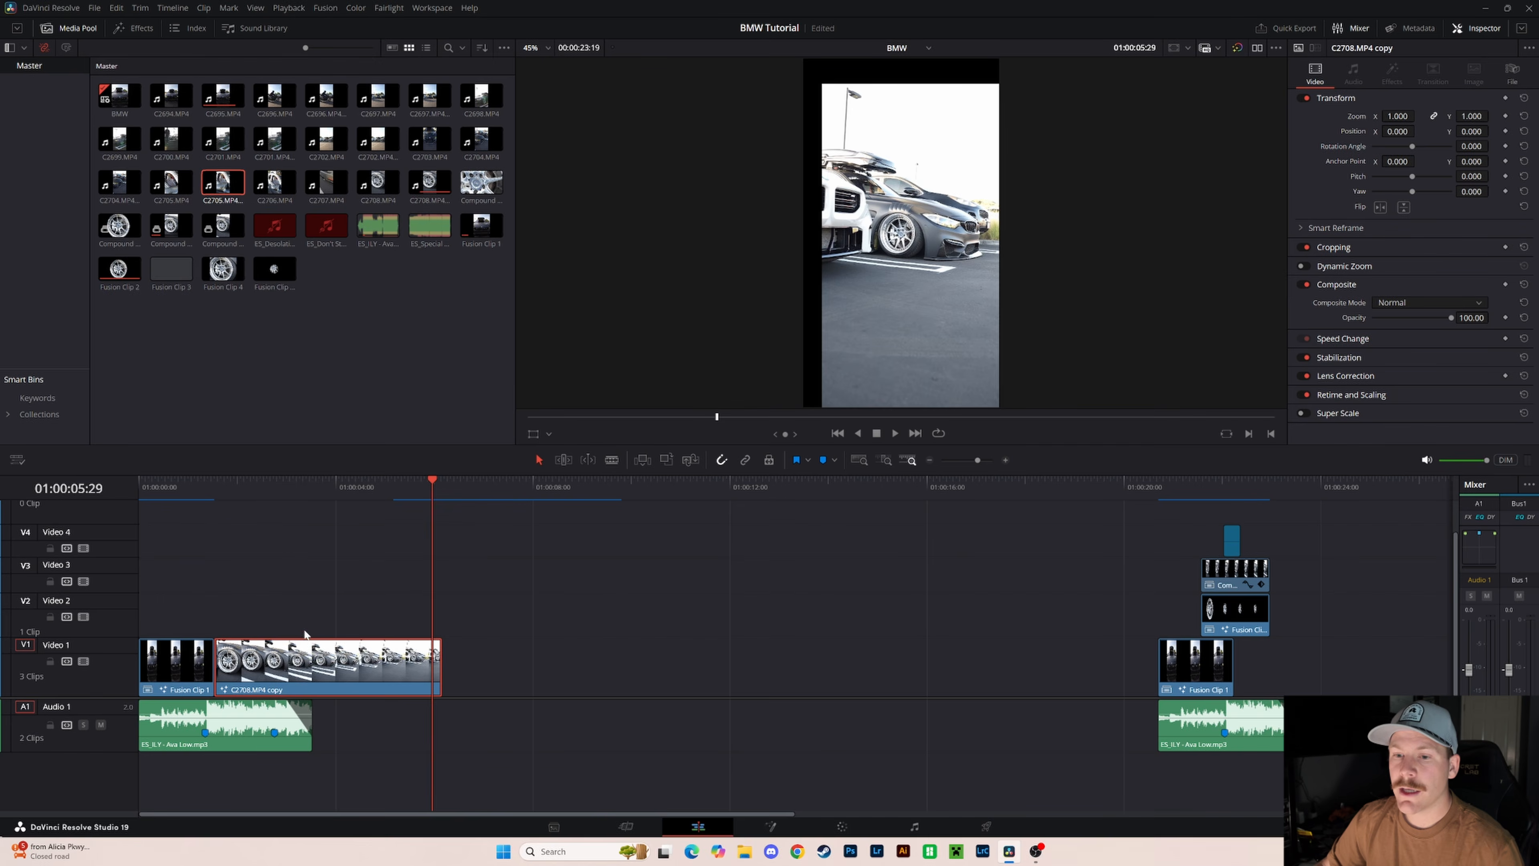
- Set the wheel clip's zoom to 2.000 so the wheel fills the frame, and review the enlarged footage
left_click(212, 494)
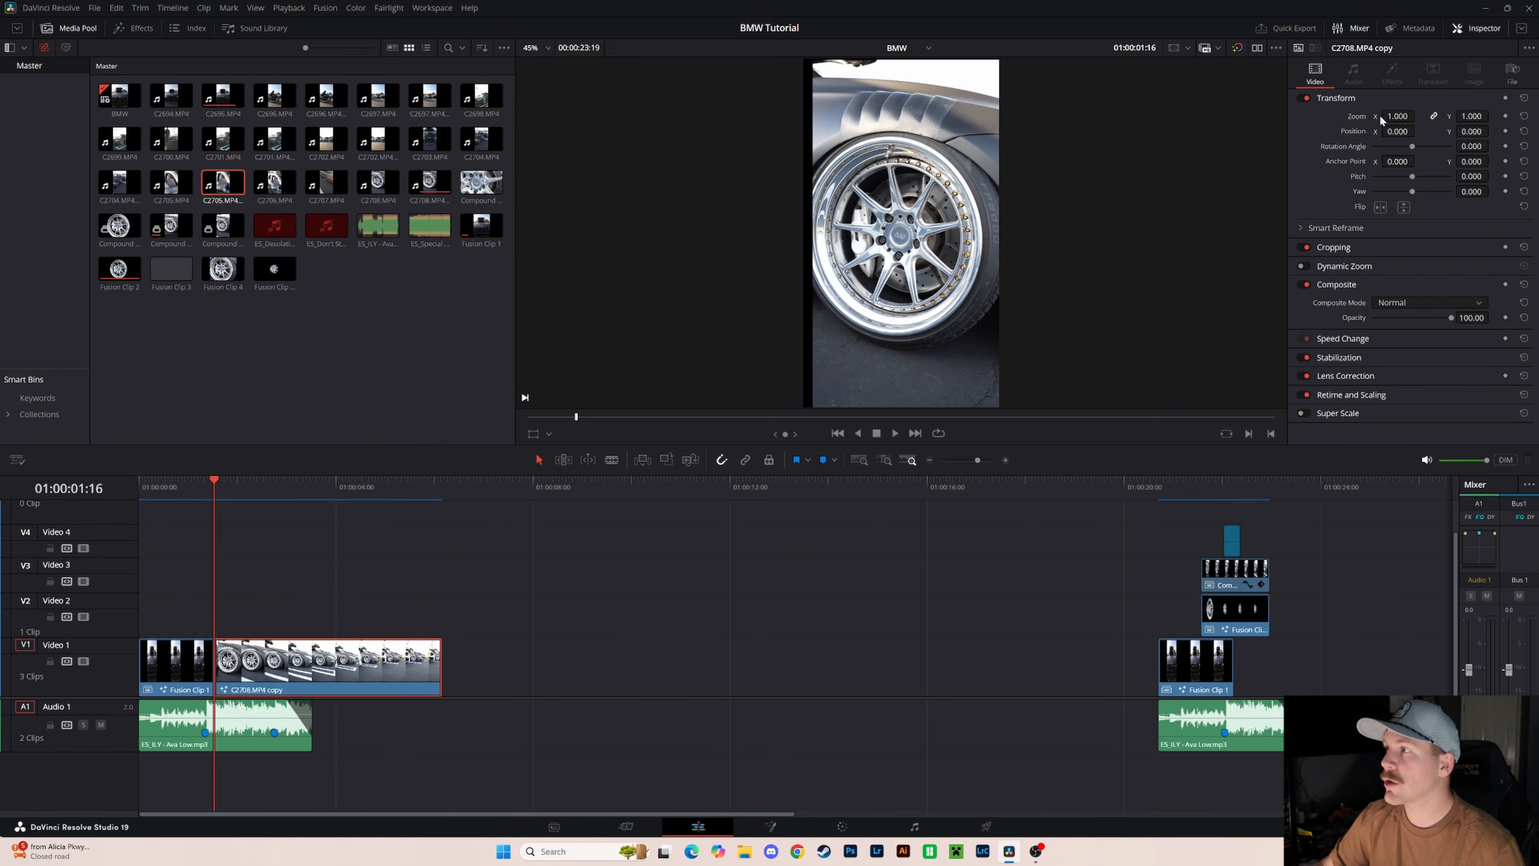
left_click(1393, 116)
type("2")
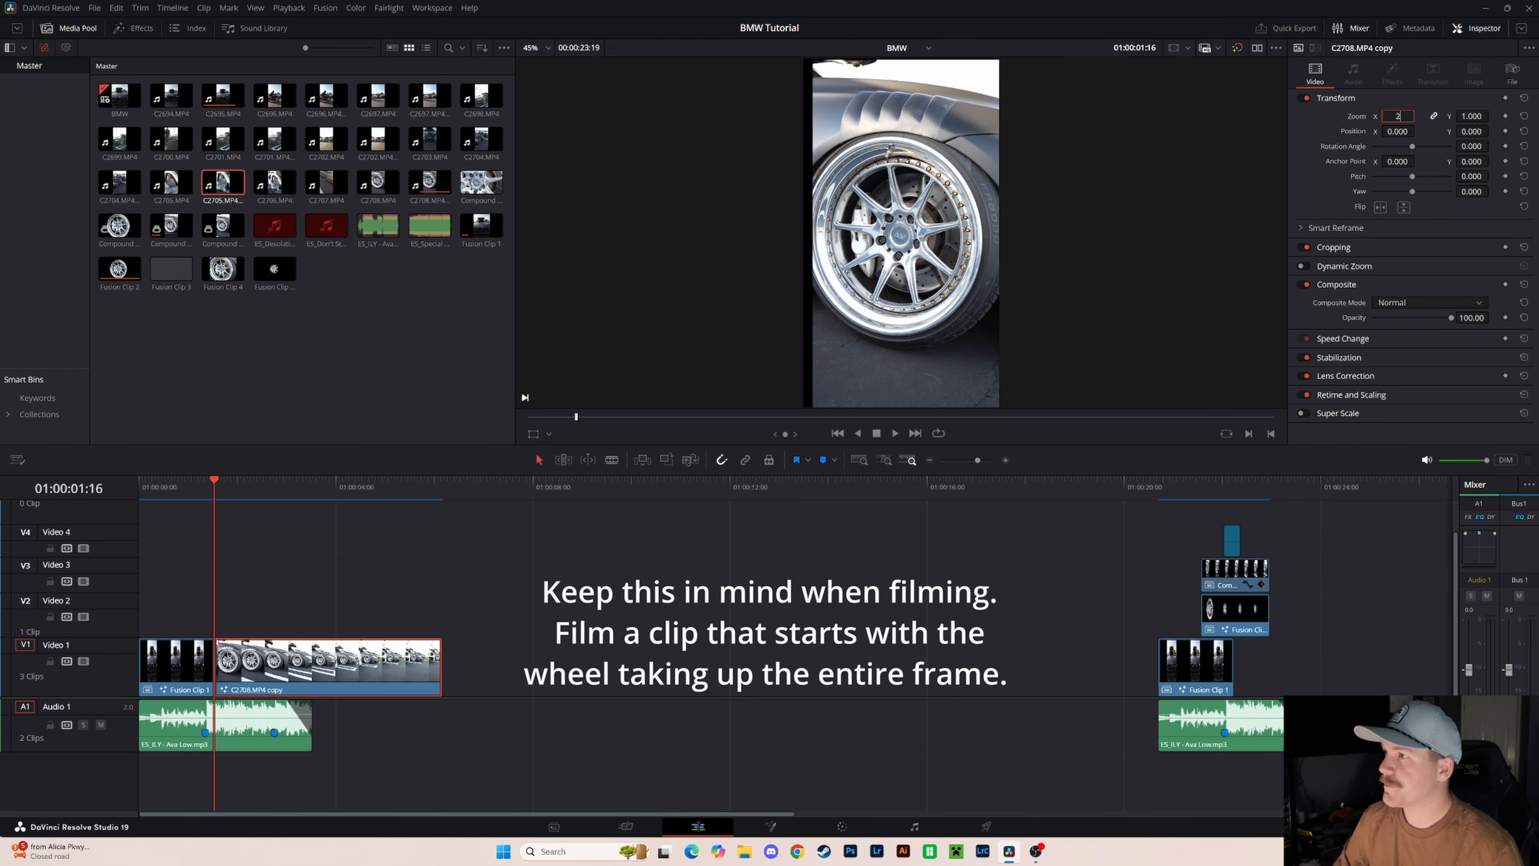
key("Return")
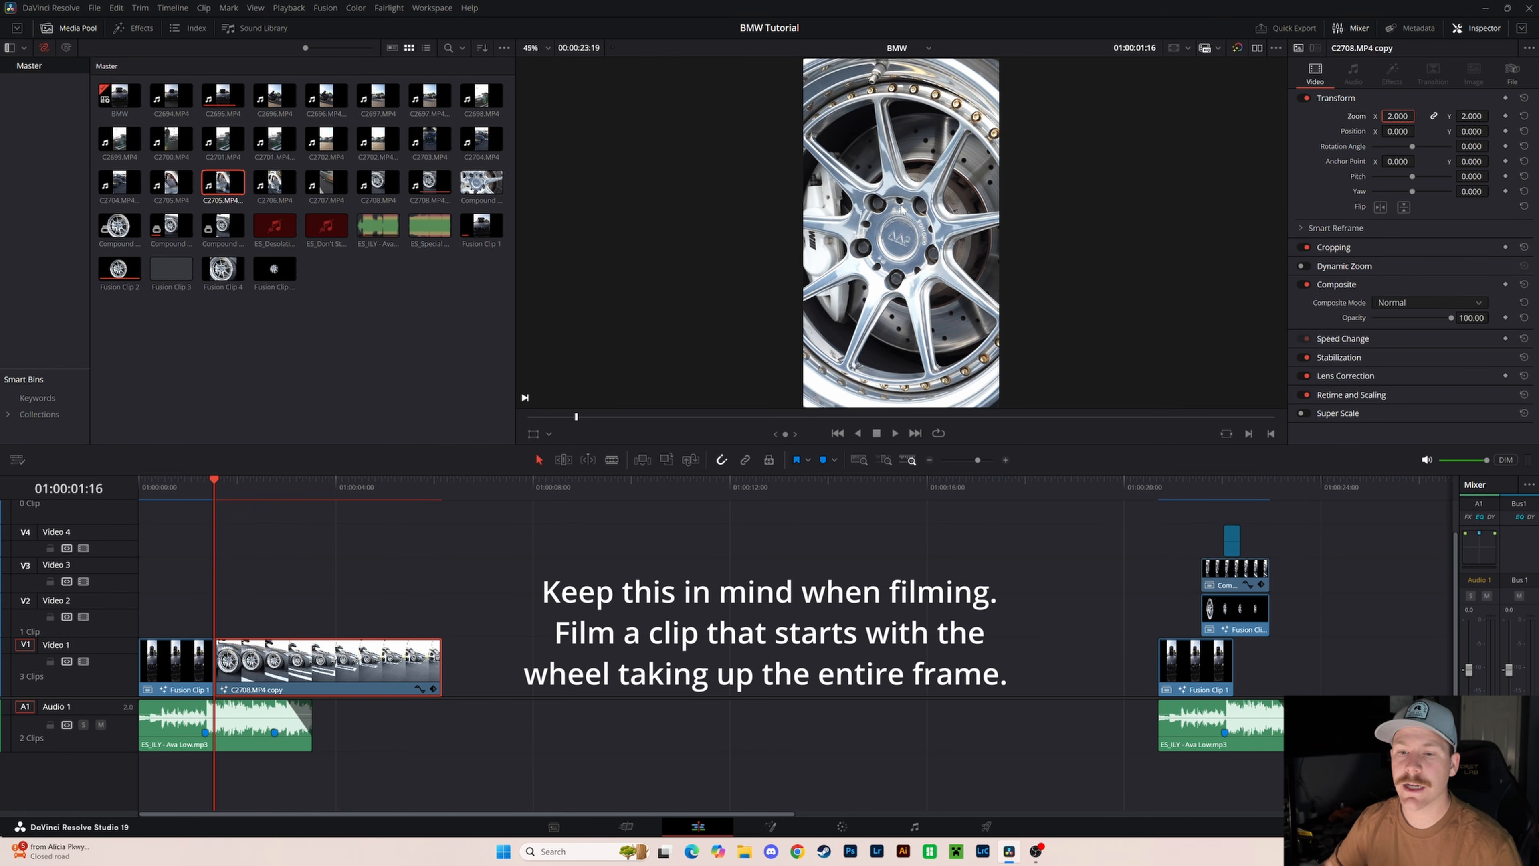
left_click_drag(274, 491, 251, 491)
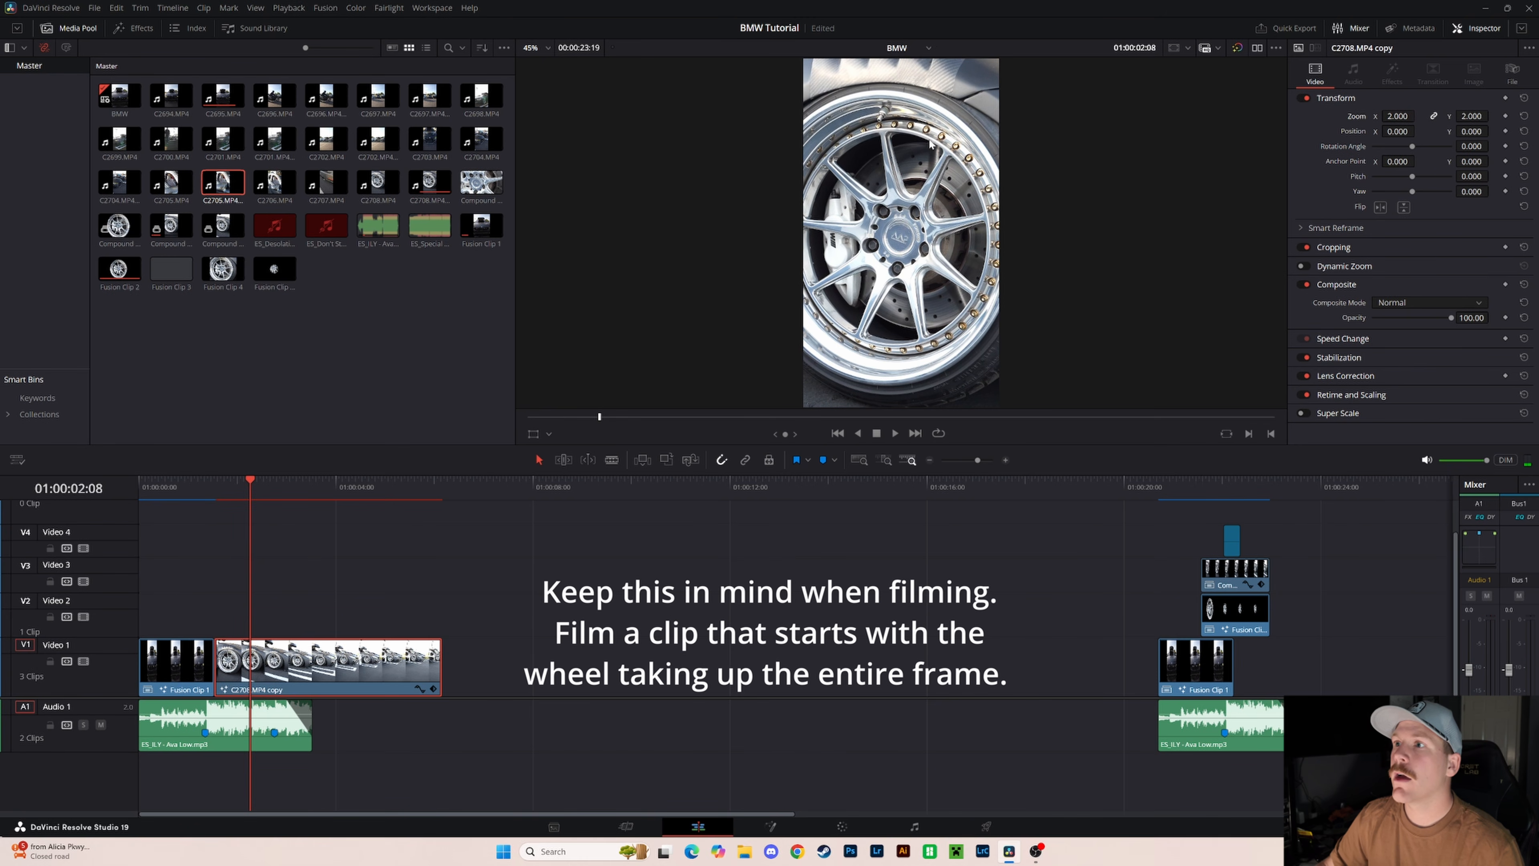
left_click_drag(182, 491, 262, 489)
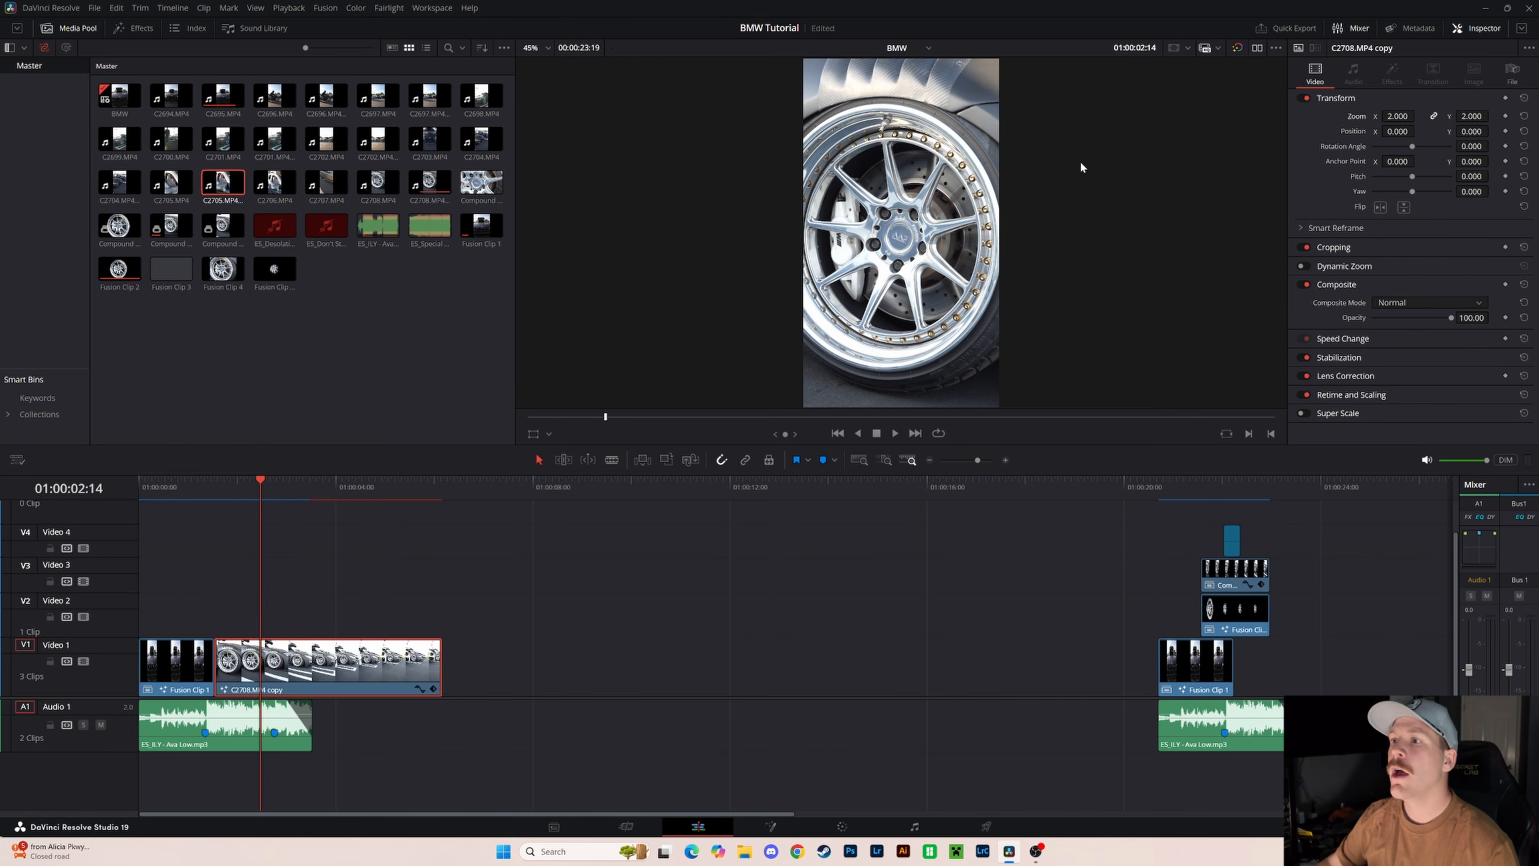
left_click(216, 493)
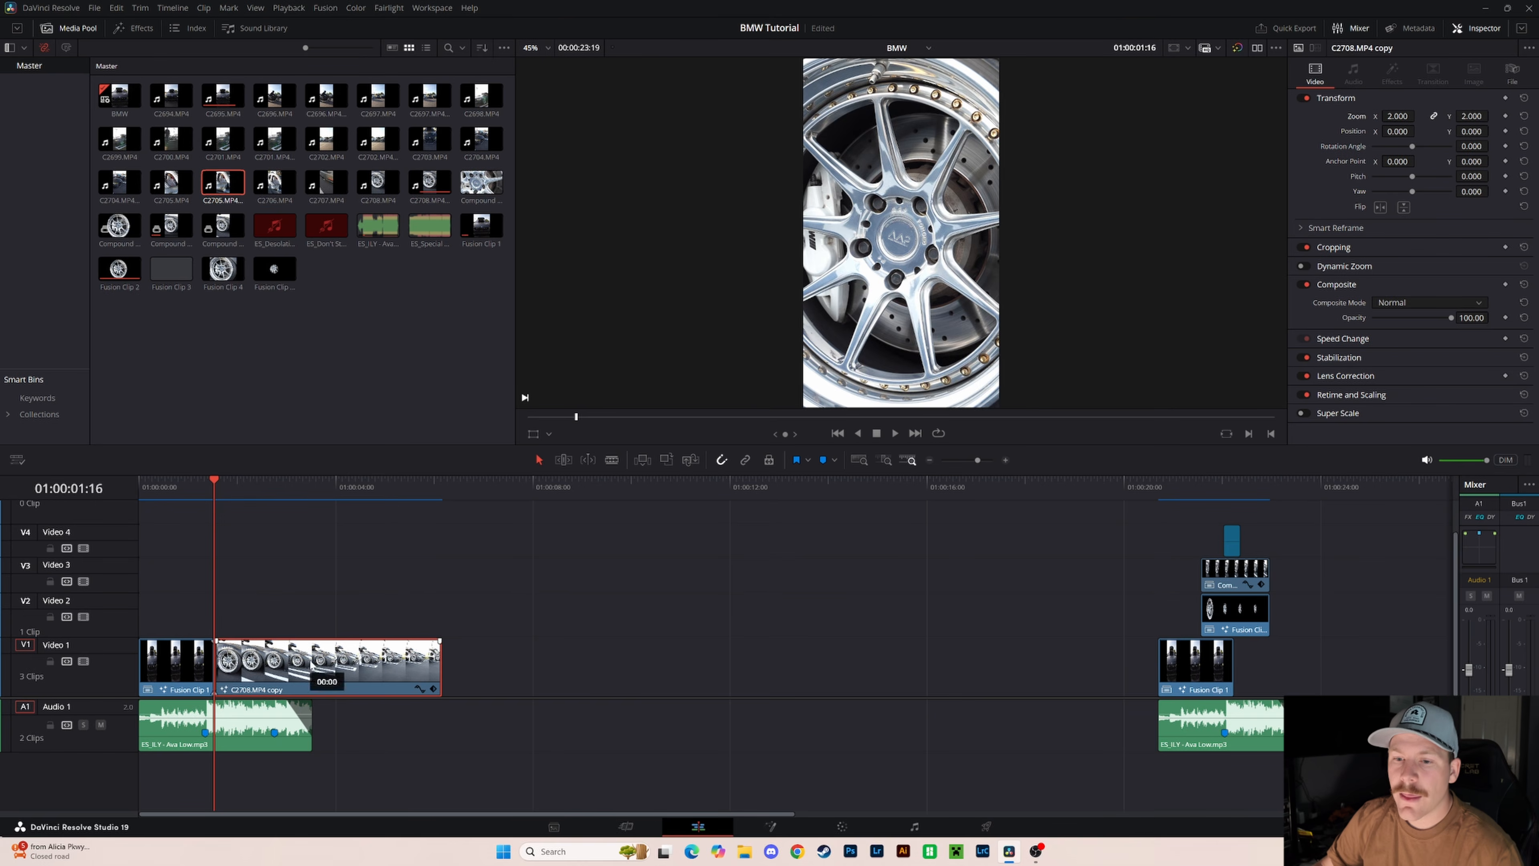
- Move the wheel clip to about 01:00:04:05, leaving a gap after the opening clip, and play the opening clip
left_click_drag(299, 667, 427, 664)
left_click_drag(182, 488, 140, 503)
key("space")
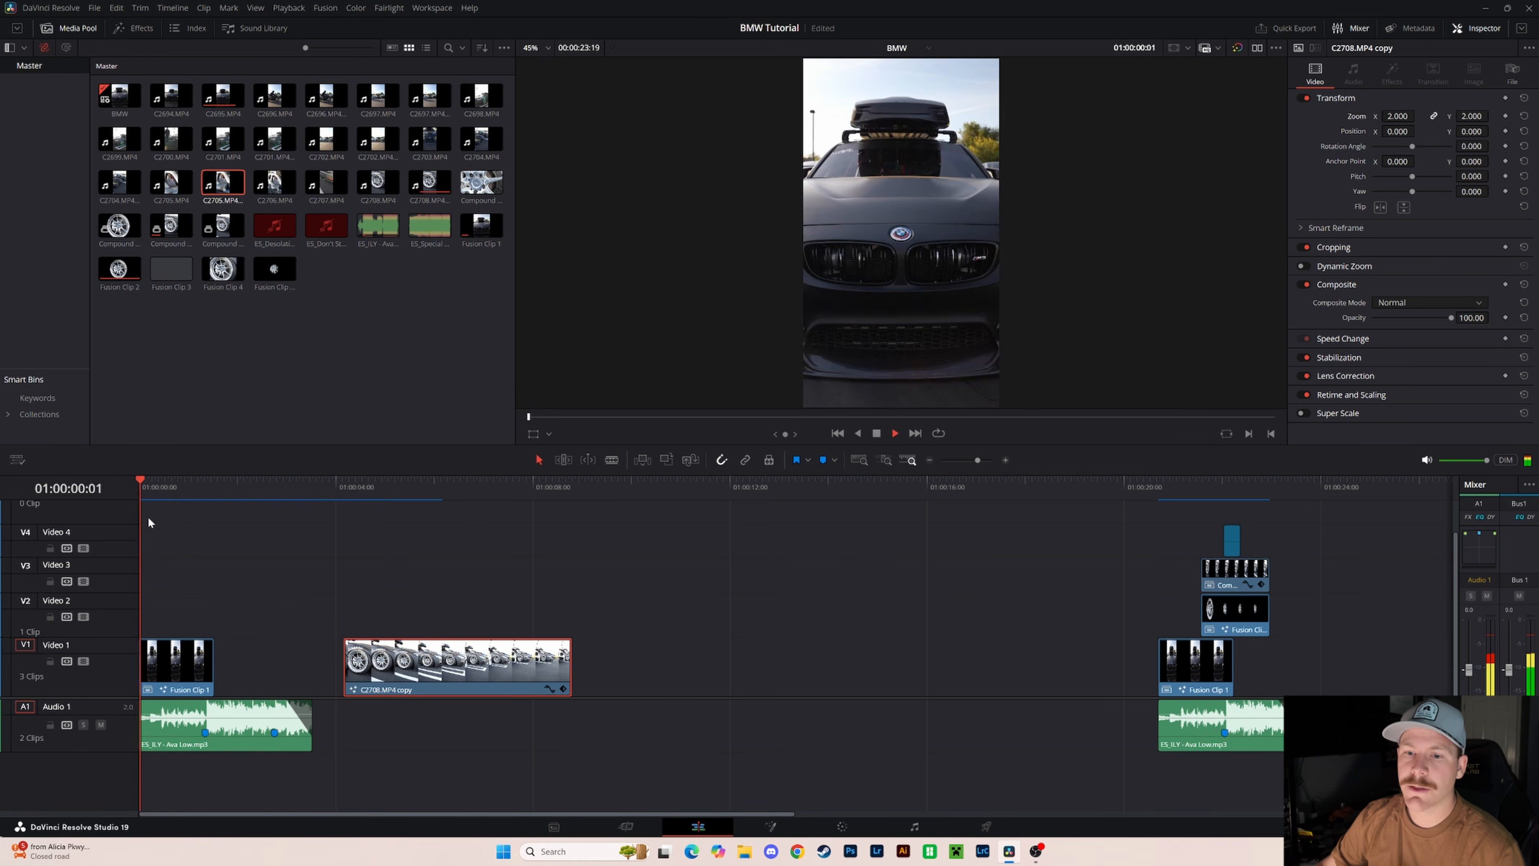
key("space")
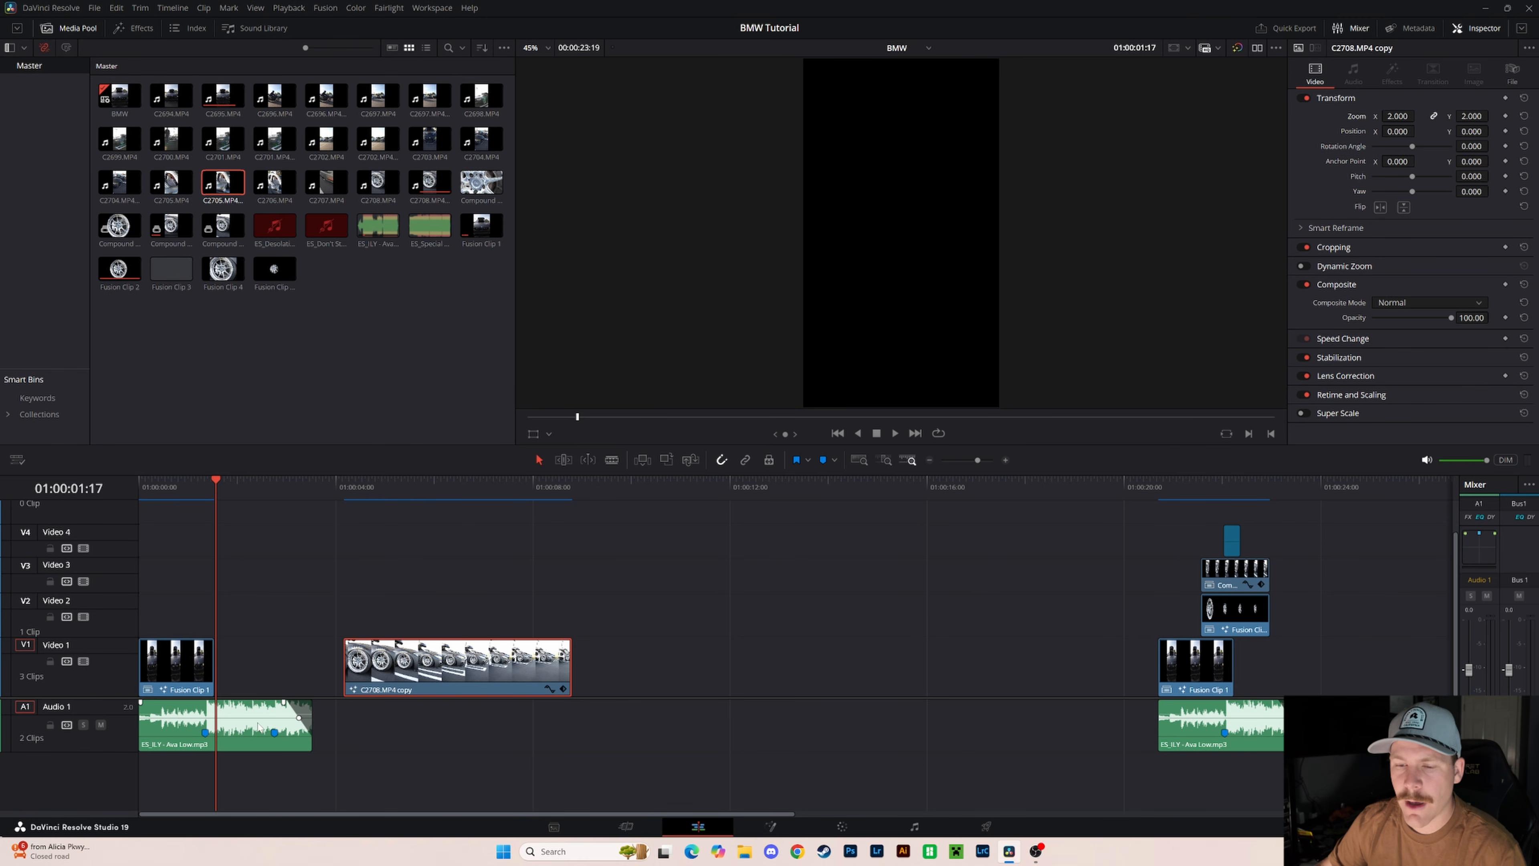
- Delete both existing markers from the ES_ILY - Ava Low.mp3 audio clip below the opening clip
scroll(315, 746, "up", 3)
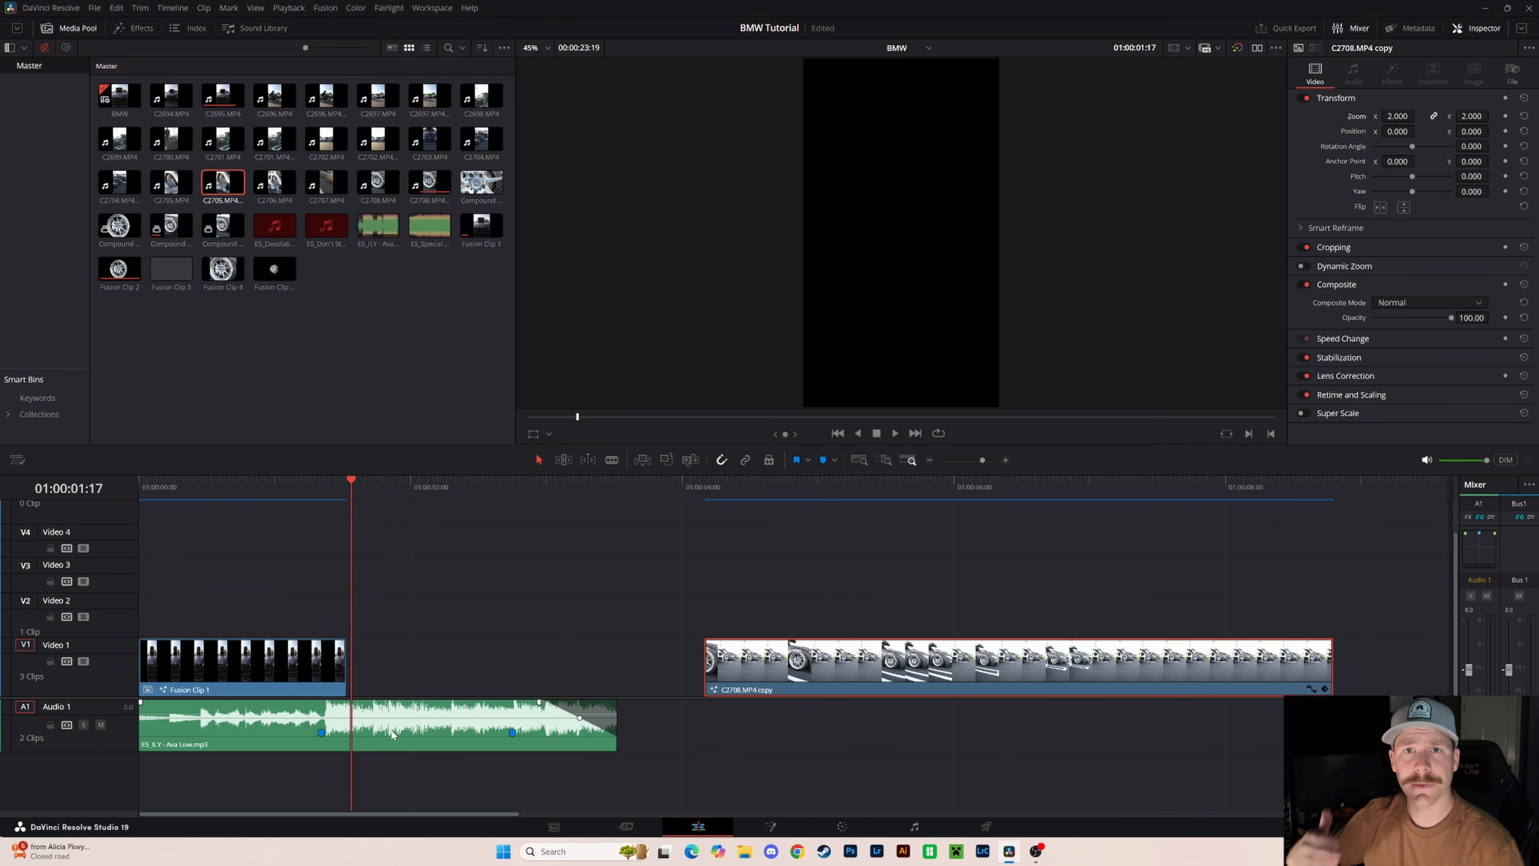
left_click(321, 732)
key("Delete")
left_click(513, 733)
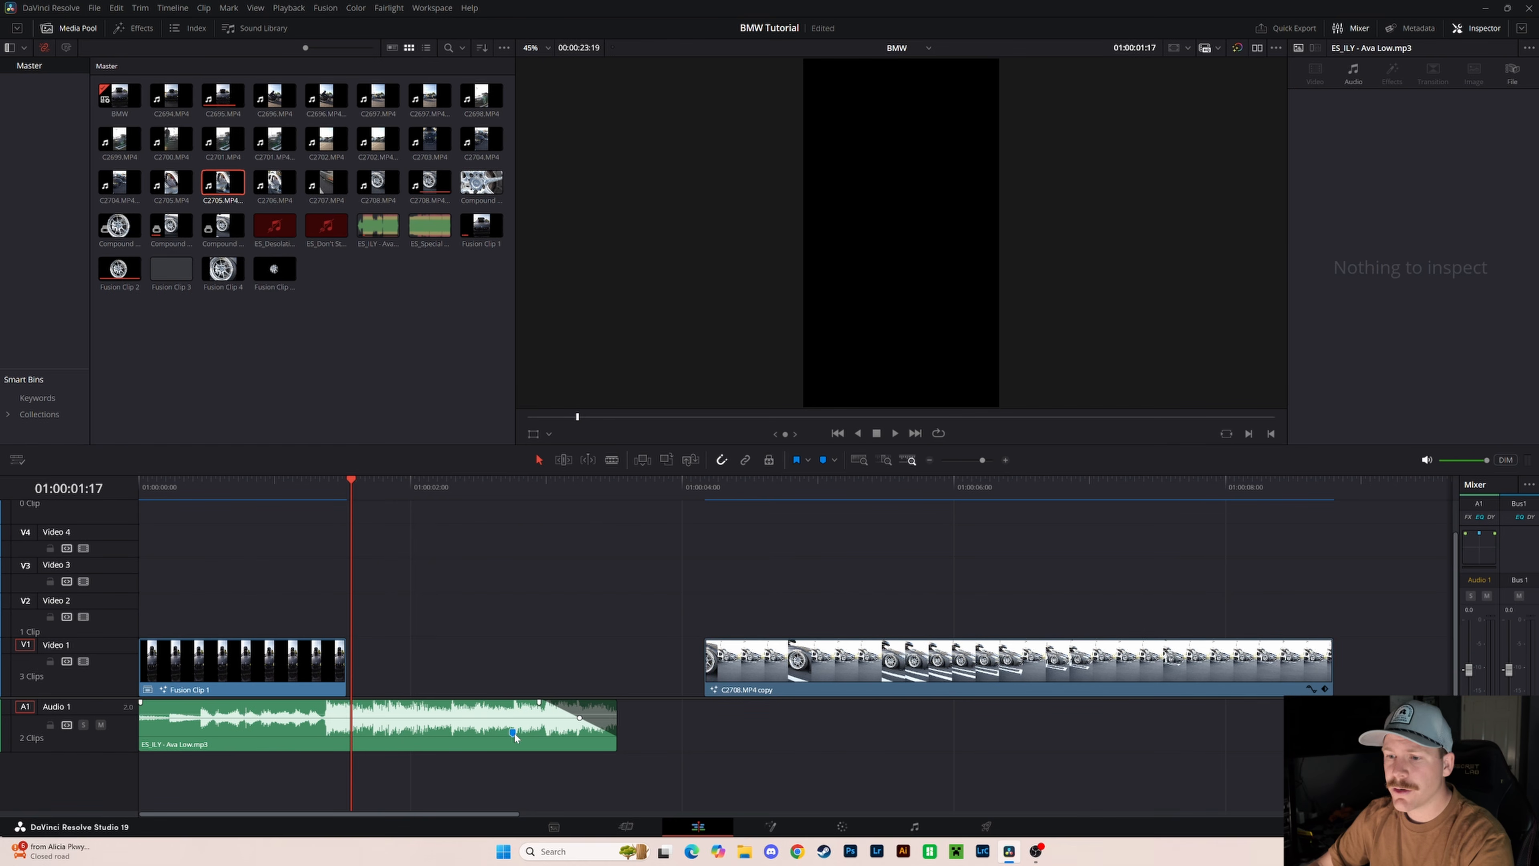
- Add a marker to the audio clip on the beat at 01:00:01:10 and play across it to check the timing
left_click(313, 494)
key("space")
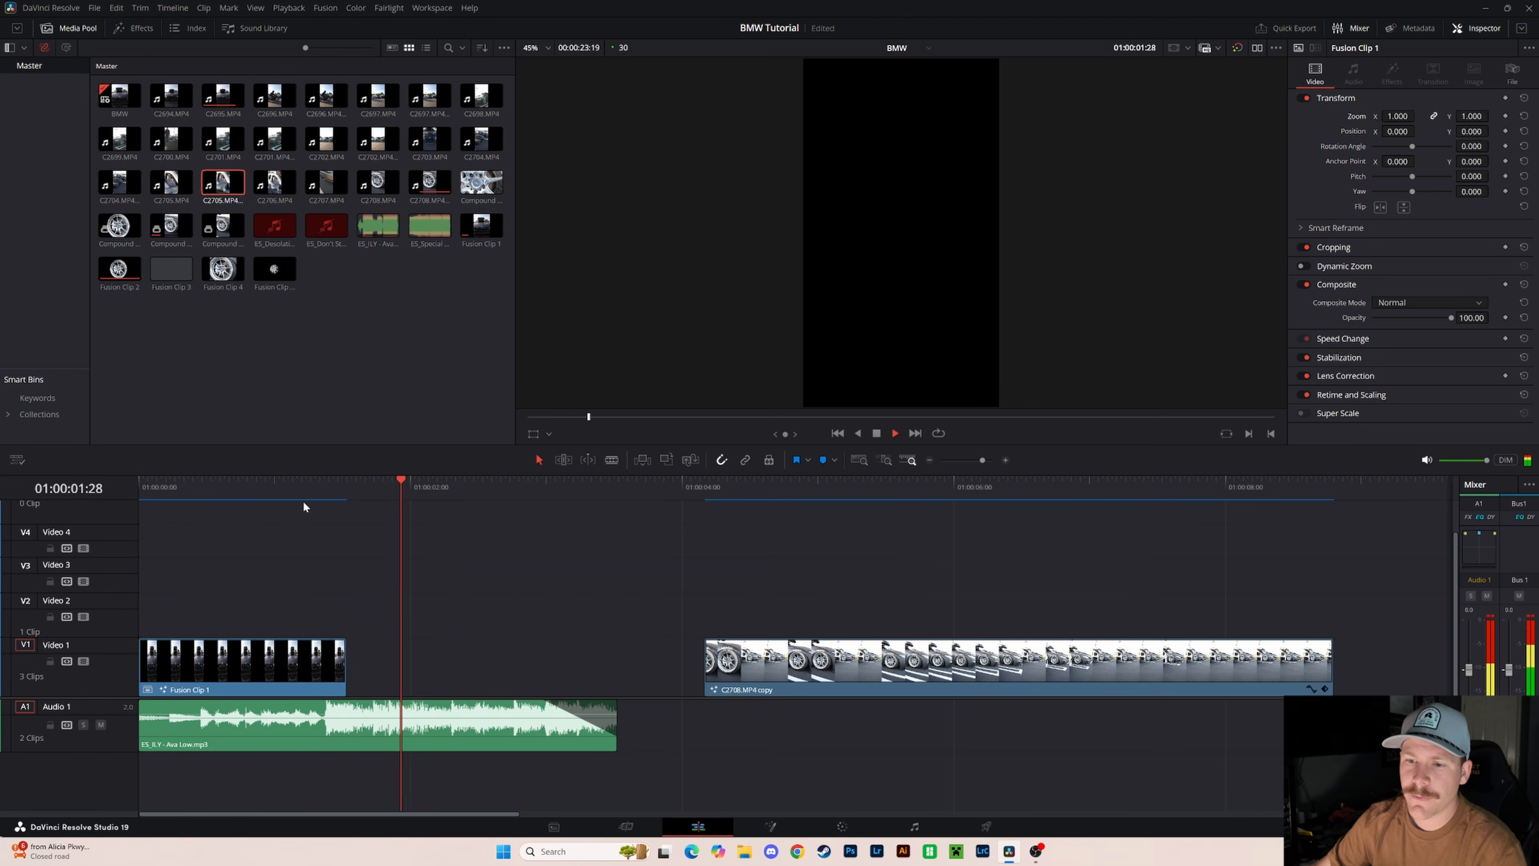
left_click(314, 493)
left_click(321, 491)
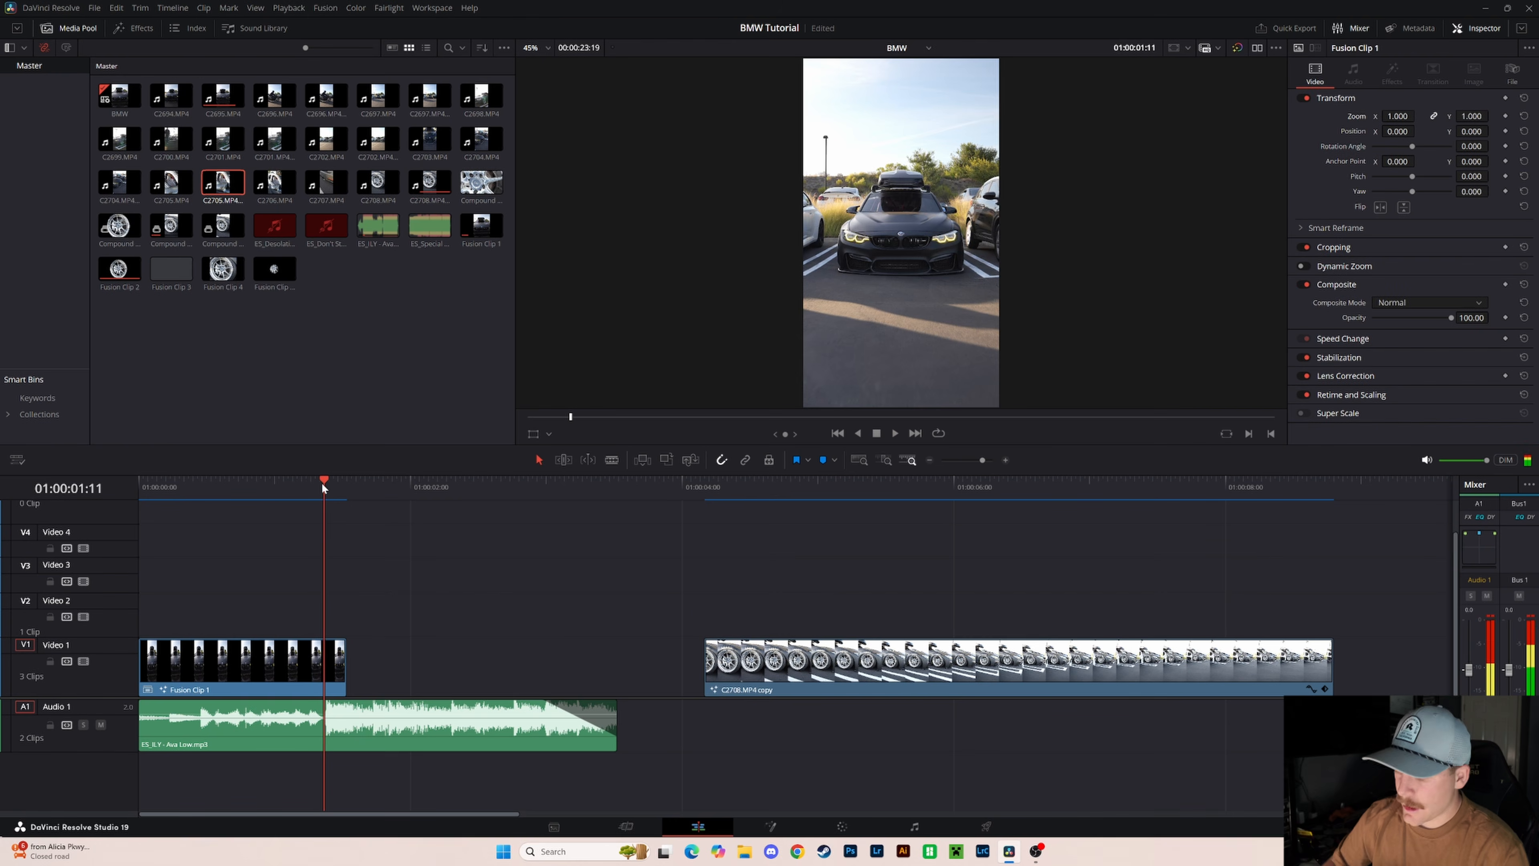
key("Left")
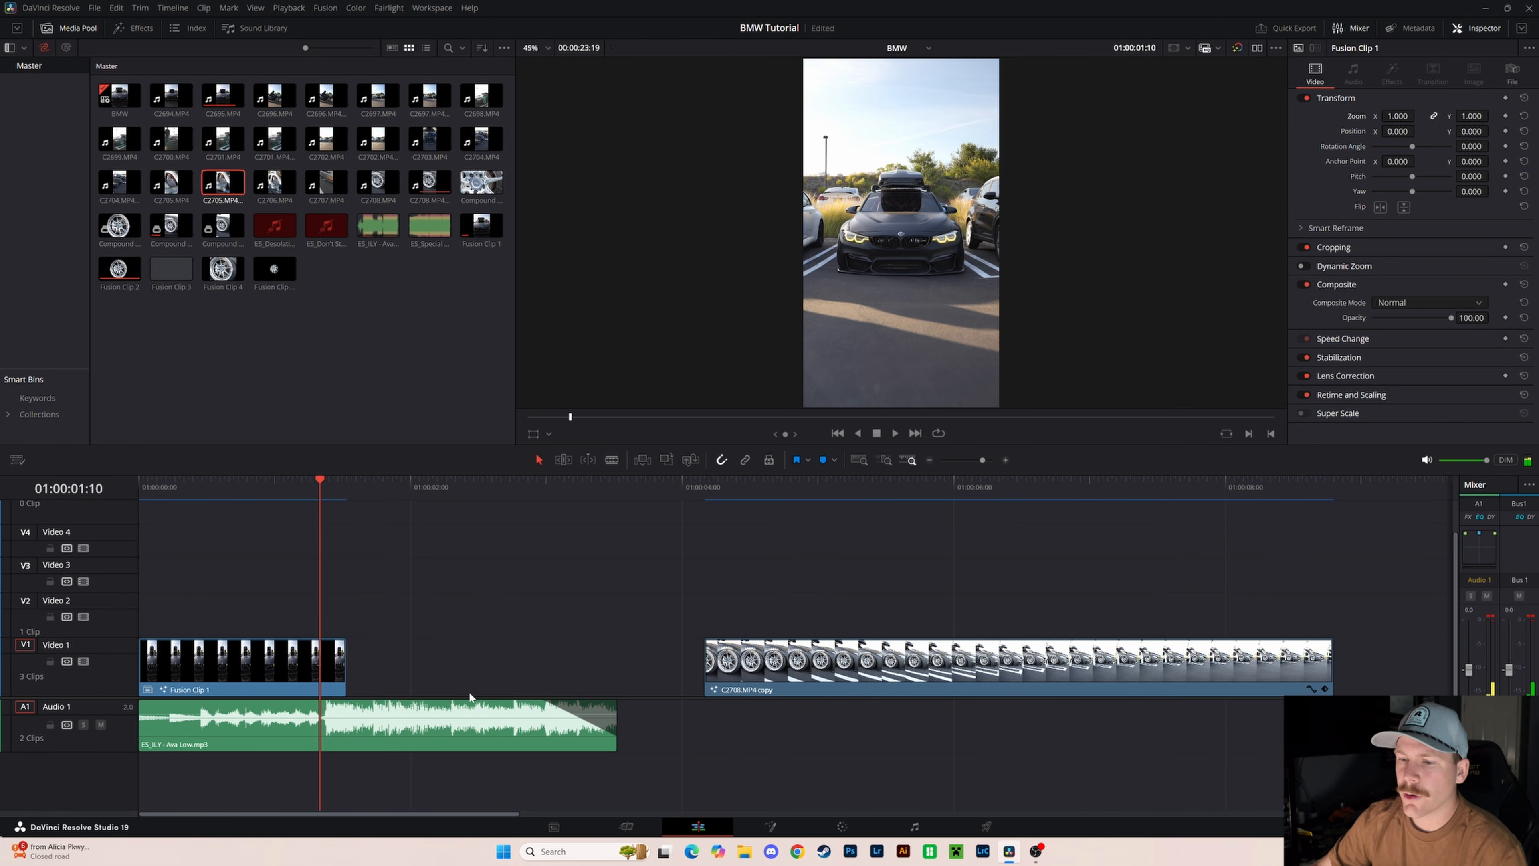
left_click(467, 730)
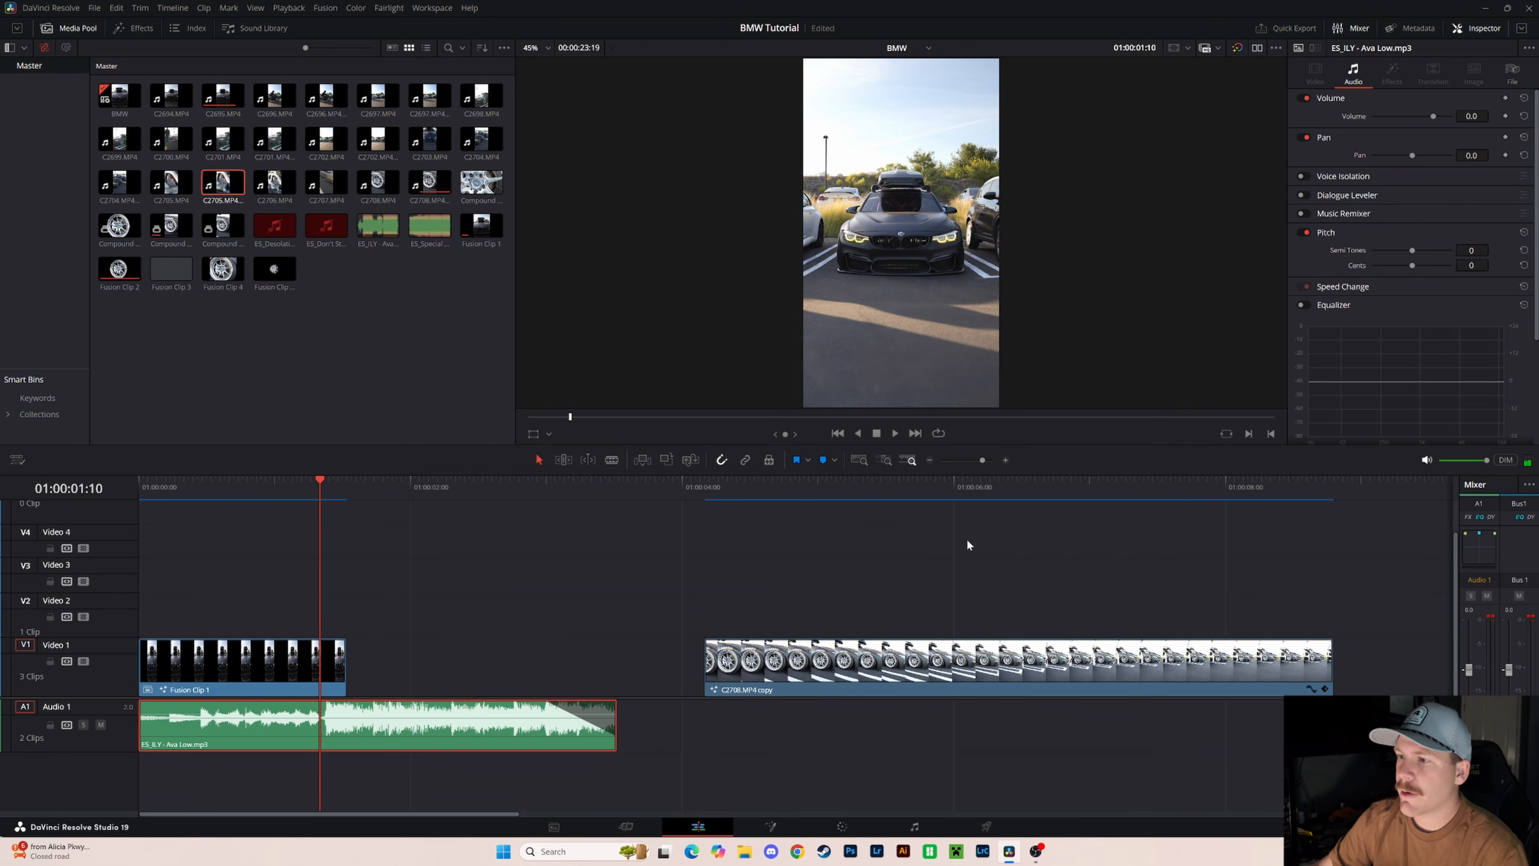
left_click(824, 460)
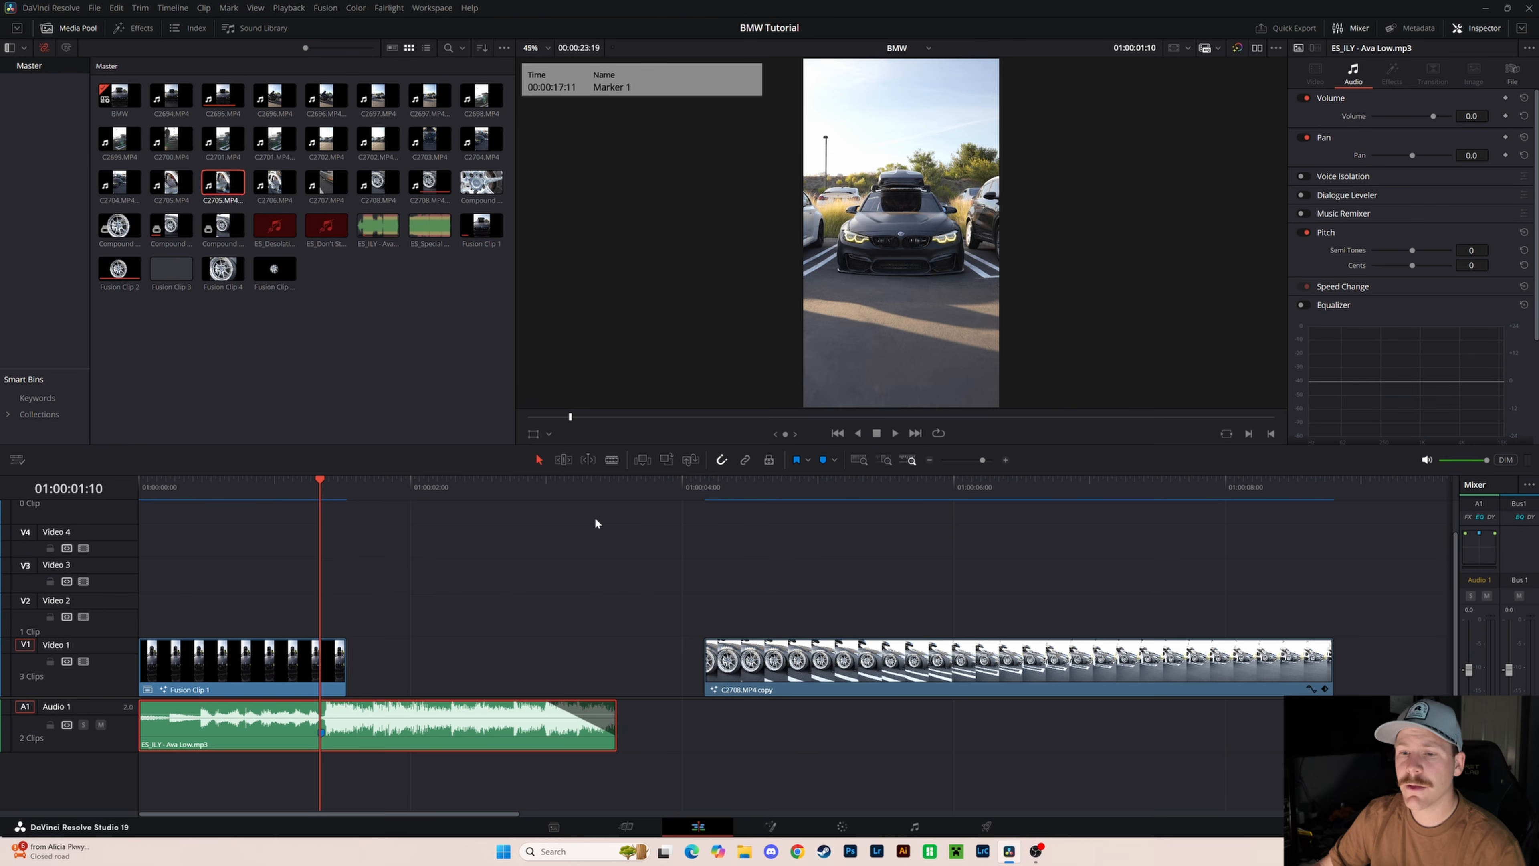
mouse_move(315, 490)
left_mouse_down()
mouse_move(347, 490)
mouse_move(306, 497)
left_mouse_up()
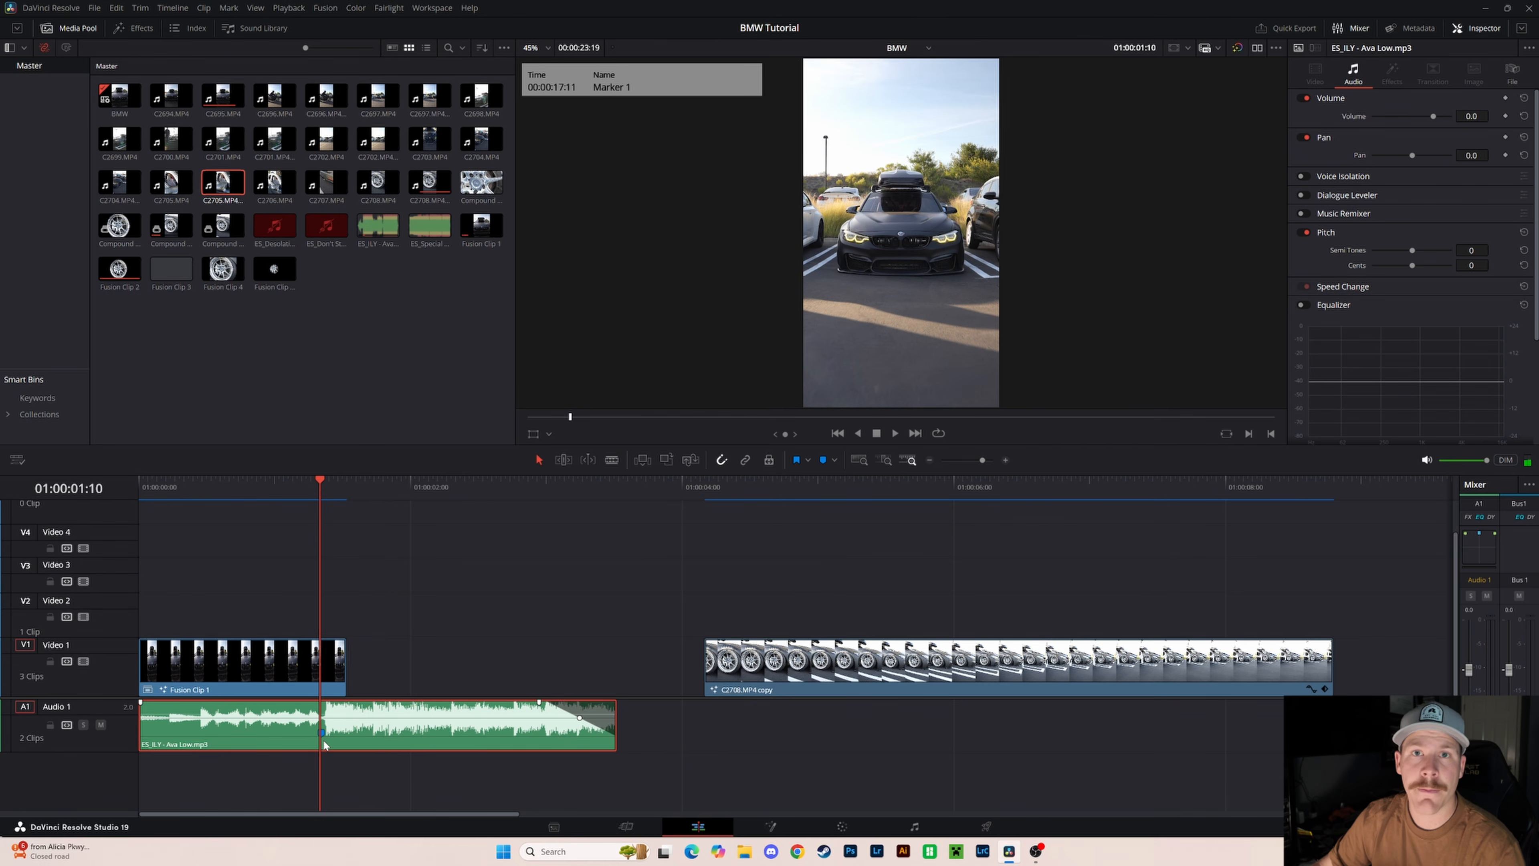
key("space")
key("space")
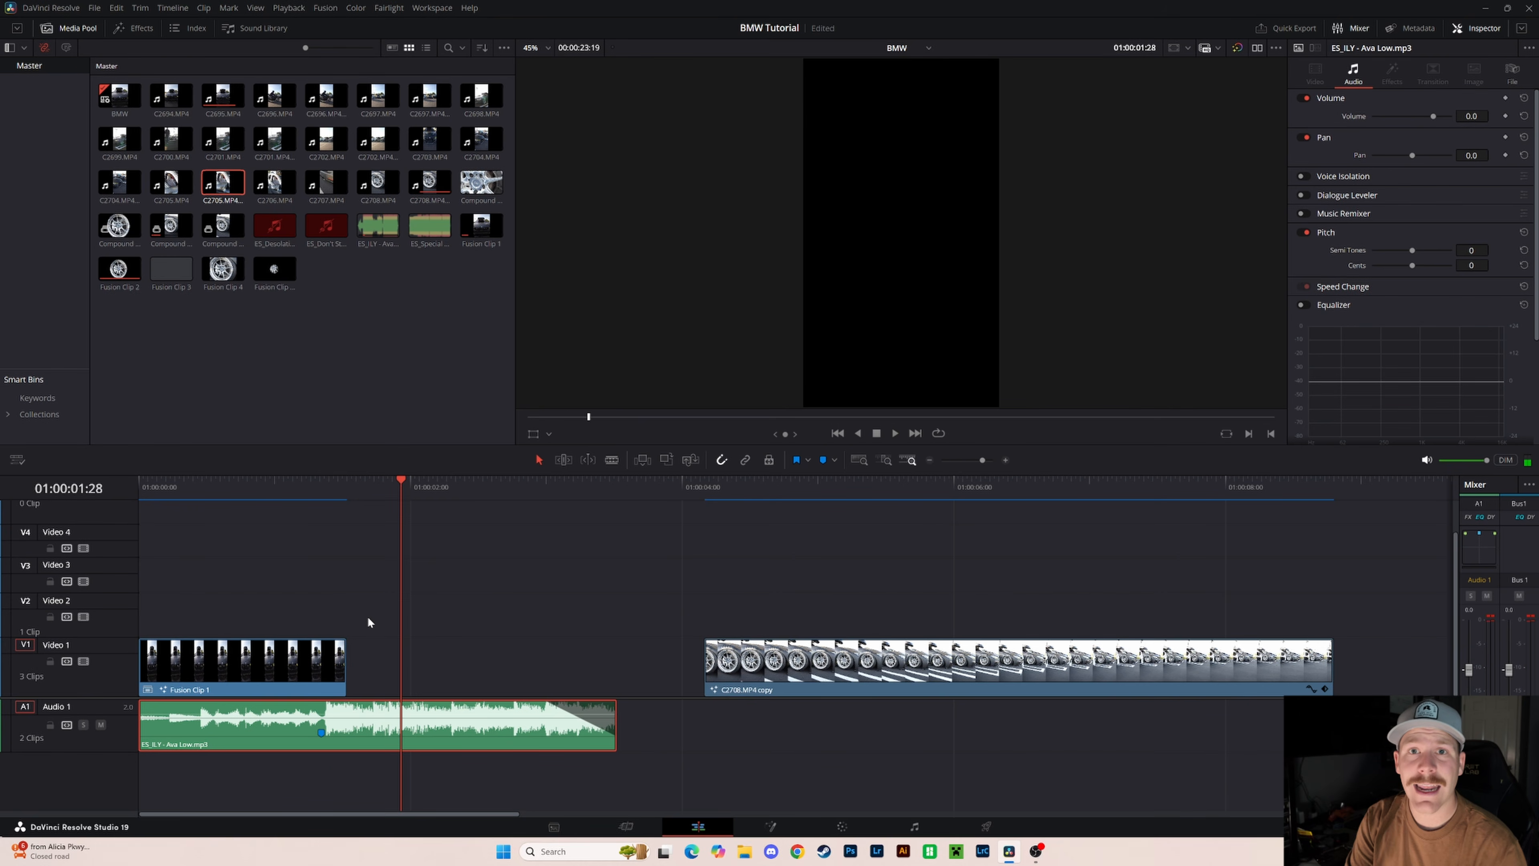
- Add a second marker to the audio clip on the next beat at 01:00:02:22
left_click(320, 491)
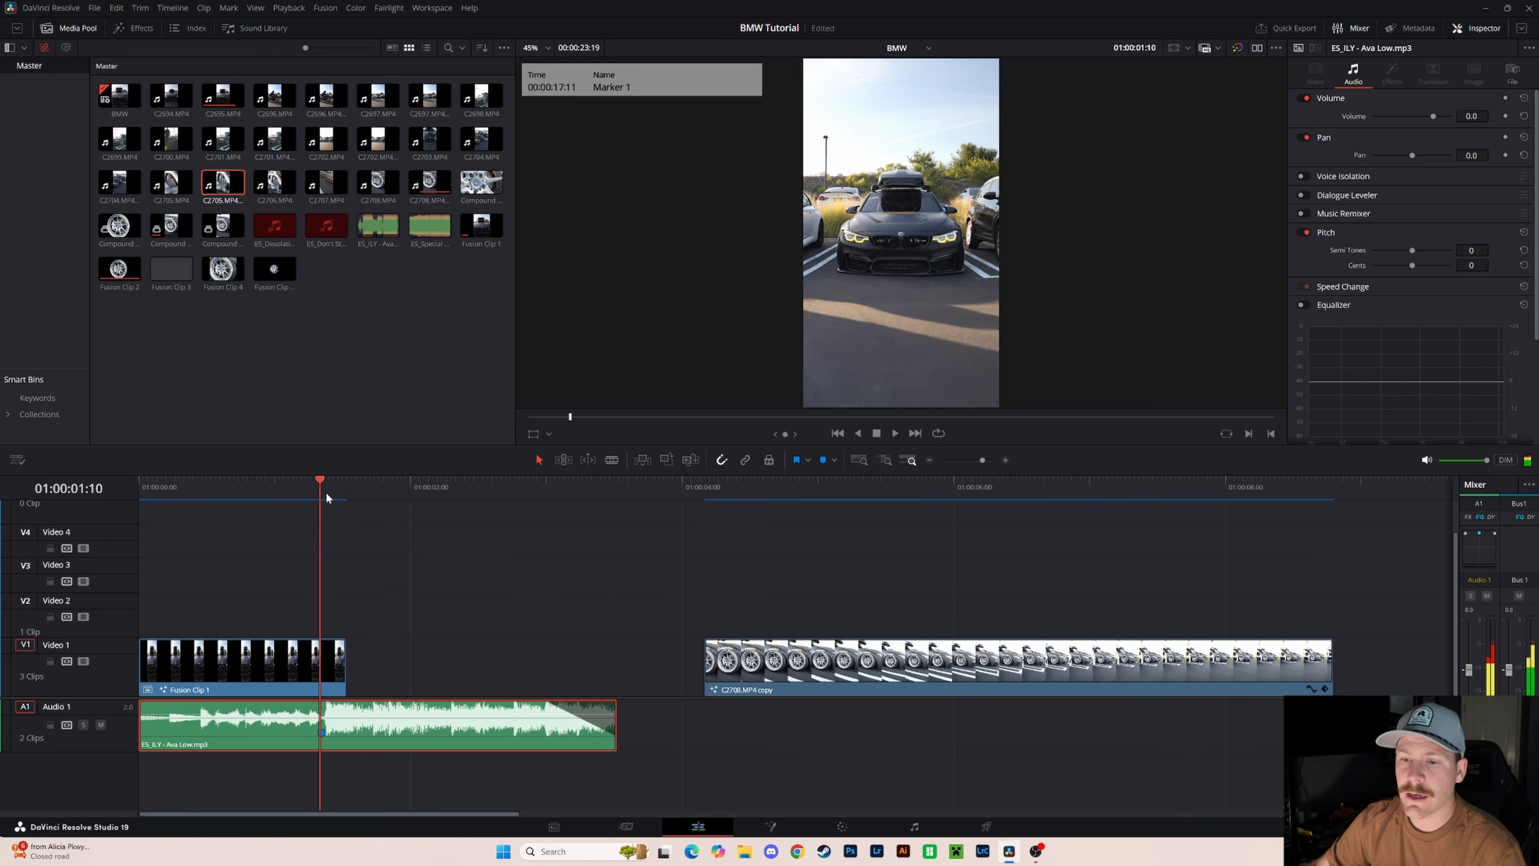
mouse_move(327, 498)
left_mouse_down()
mouse_move(512, 514)
mouse_move(560, 500)
mouse_move(514, 492)
left_mouse_up()
key("Left")
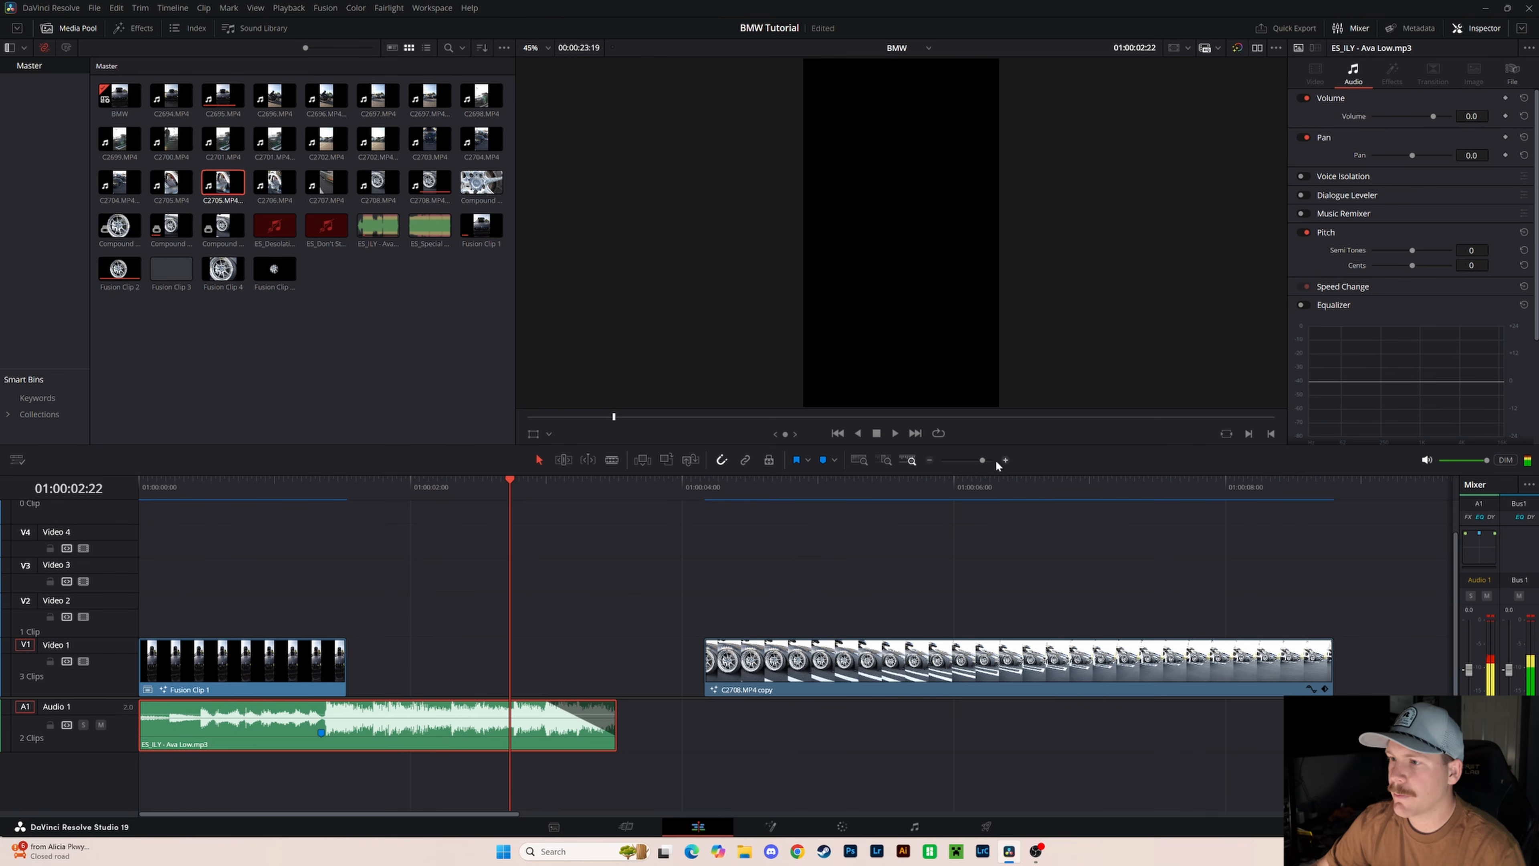
left_click(823, 461)
left_click(547, 613)
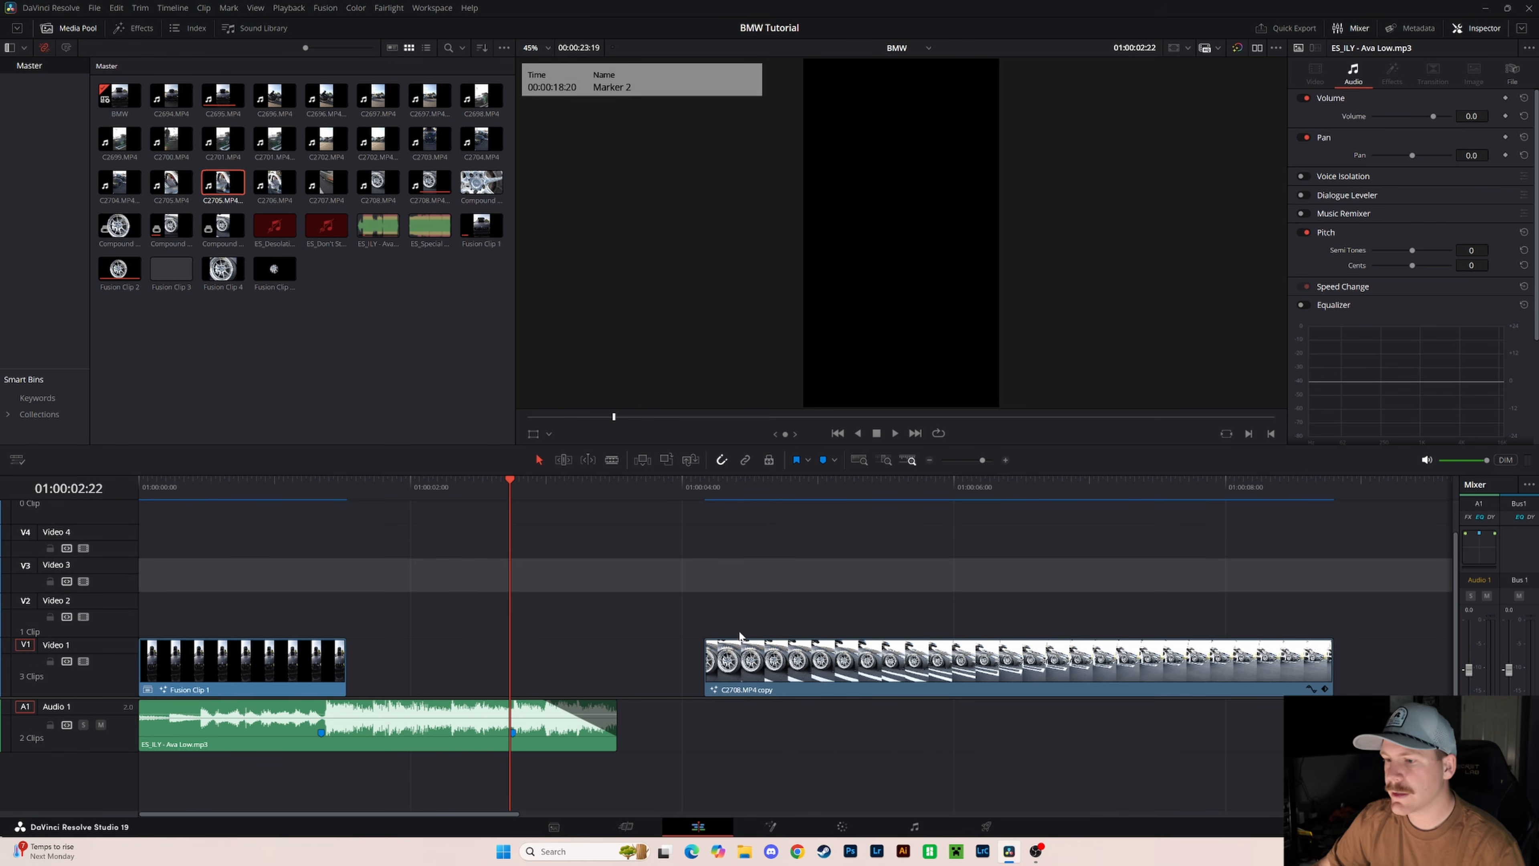
- Move the wheel clip to about 01:00:02:02 on Video 1, leaving a shorter gap, and play through both clips
left_click_drag(740, 642, 455, 641)
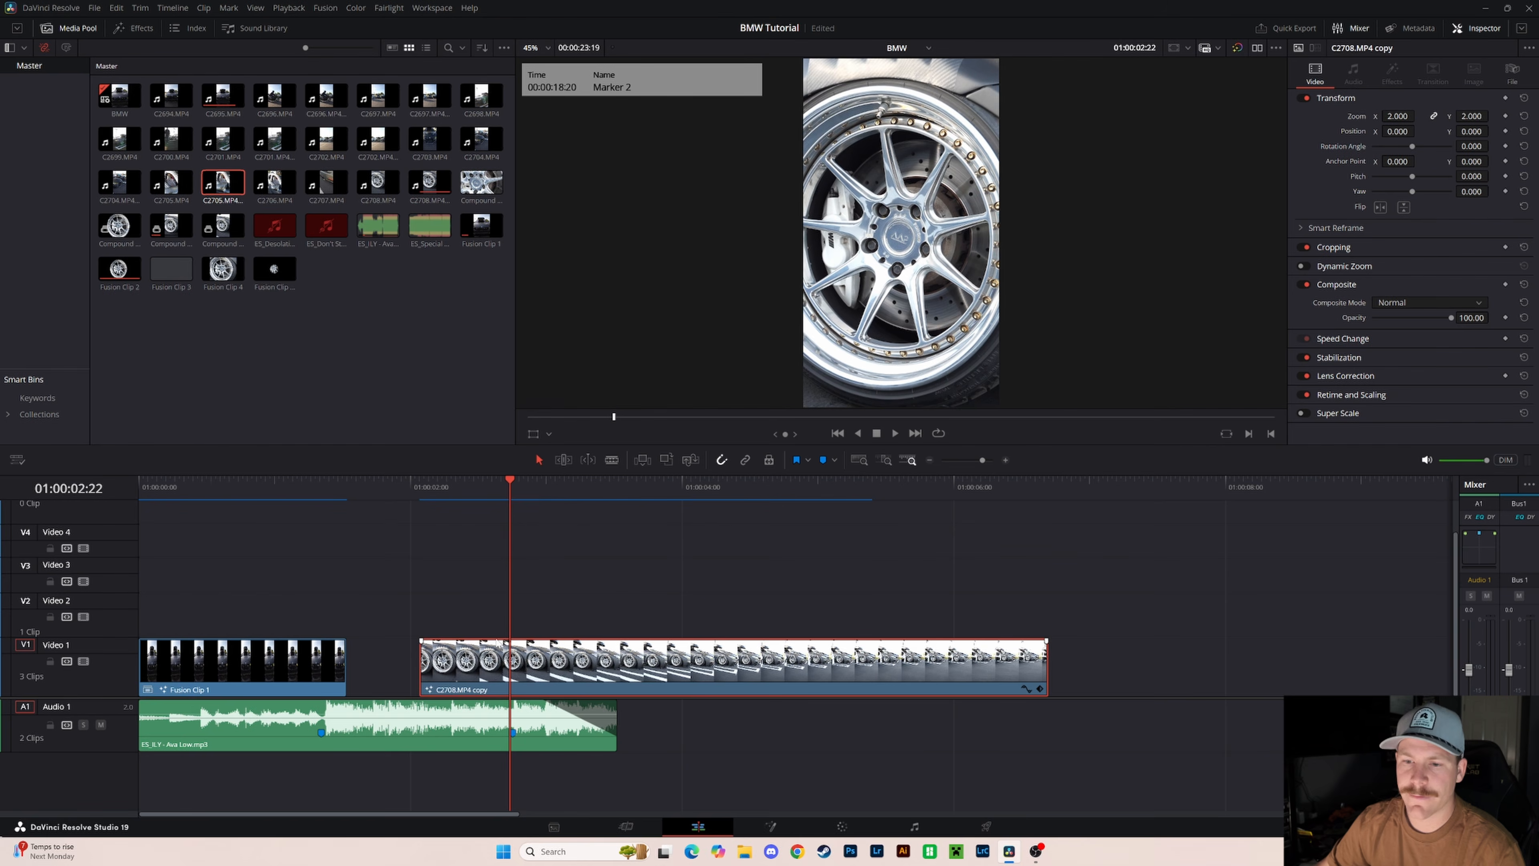
left_click(195, 494)
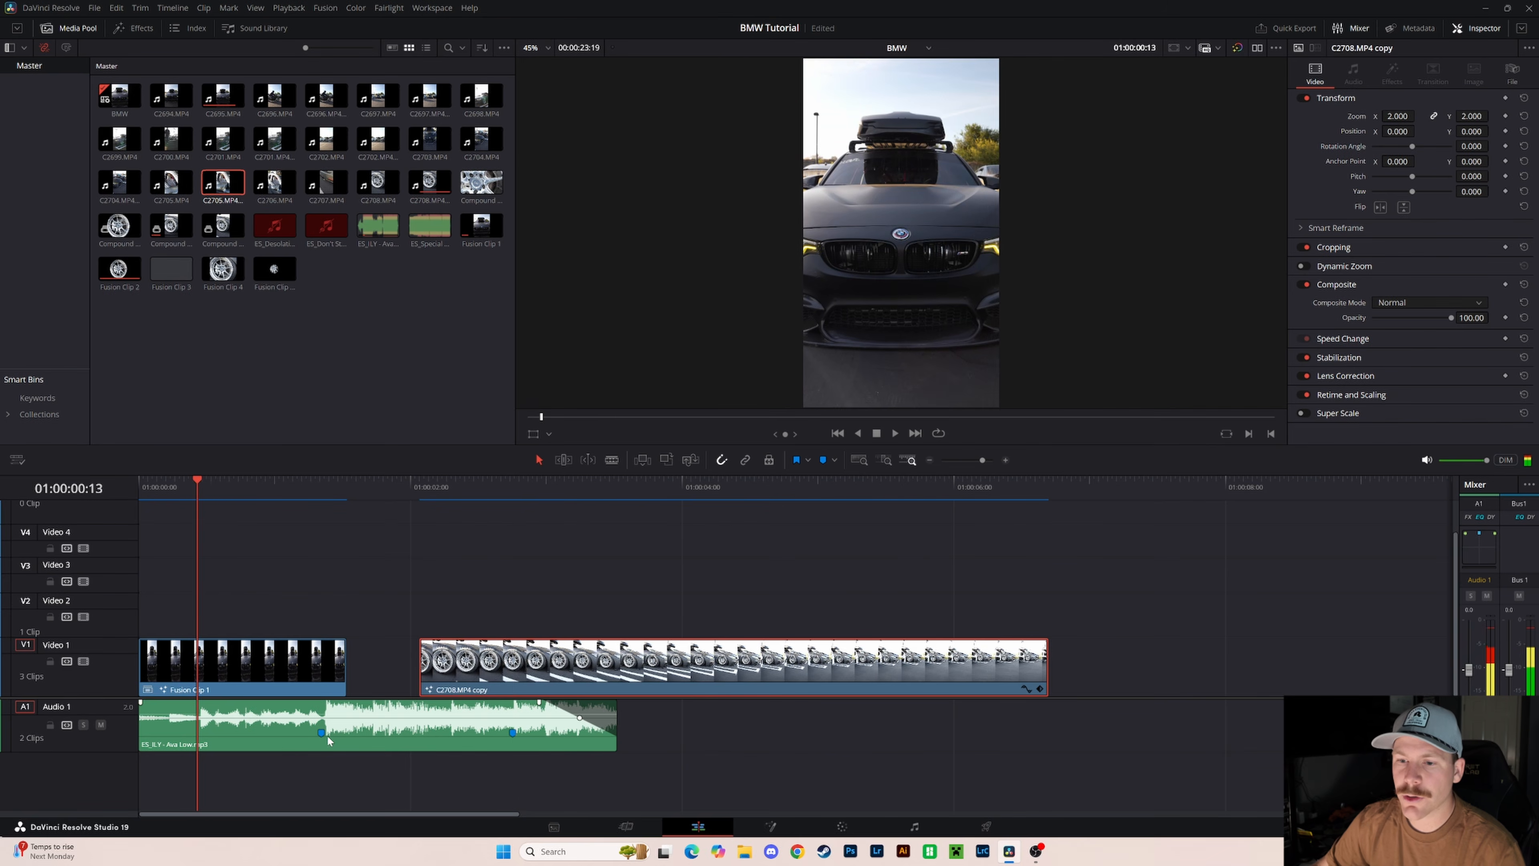
mouse_move(333, 496)
left_mouse_down()
mouse_move(317, 499)
mouse_move(381, 501)
mouse_move(332, 509)
mouse_move(319, 528)
left_mouse_up()
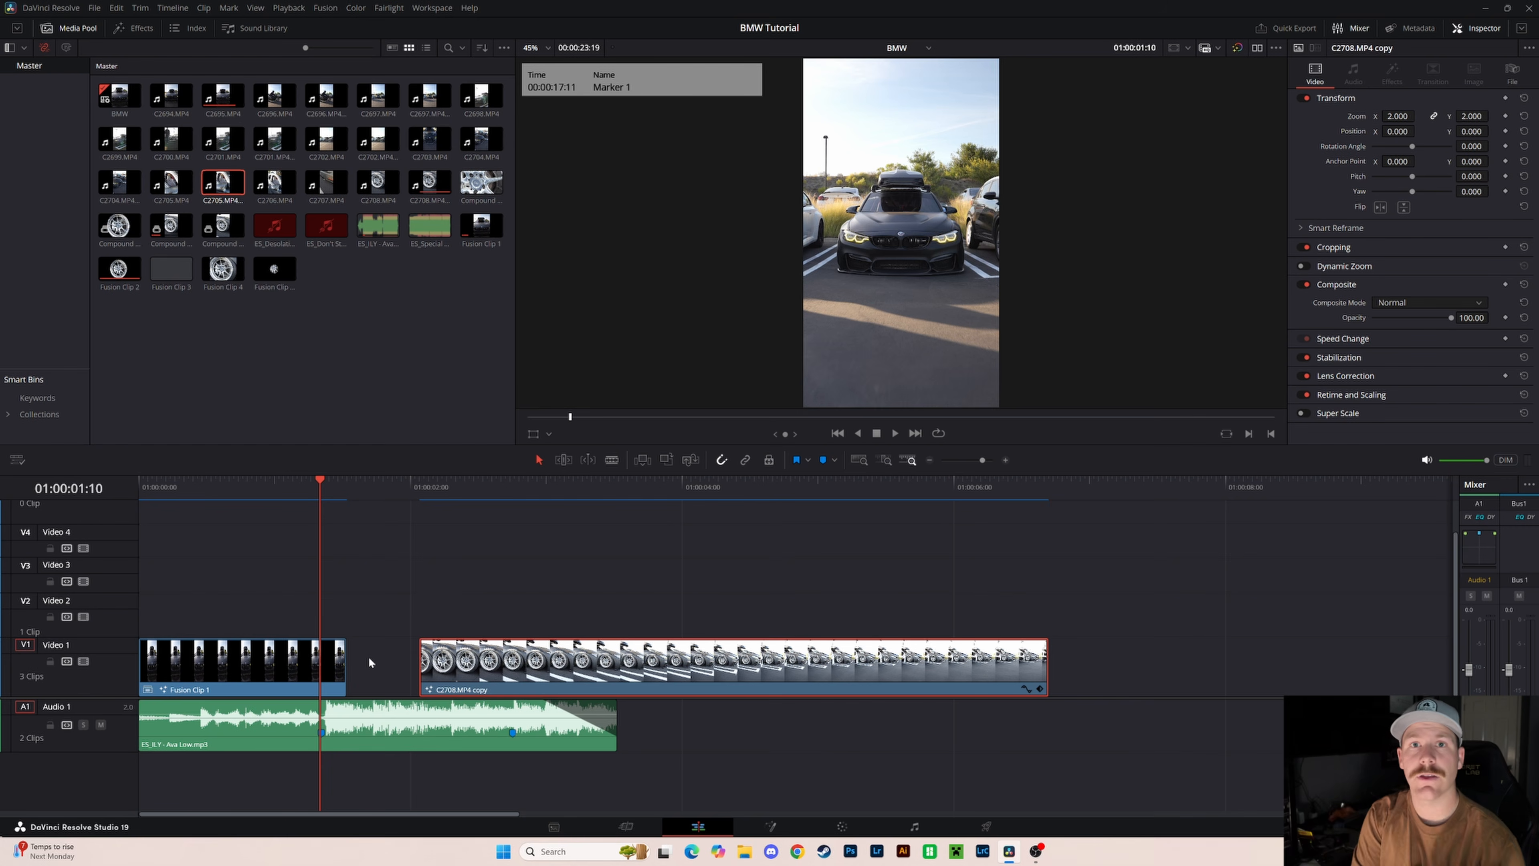
left_click_drag(288, 494, 427, 535)
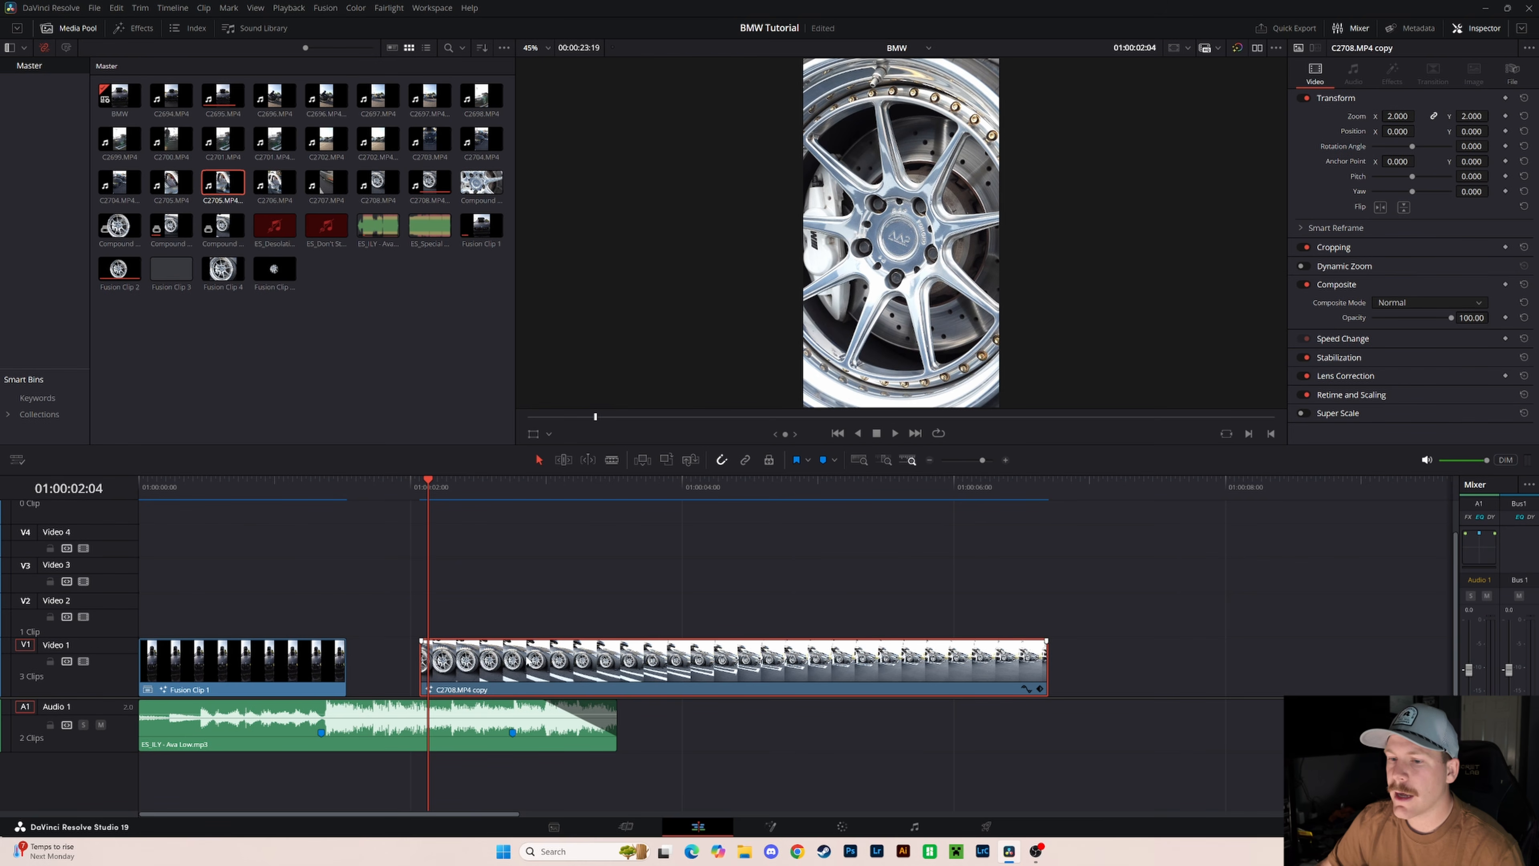
key("space")
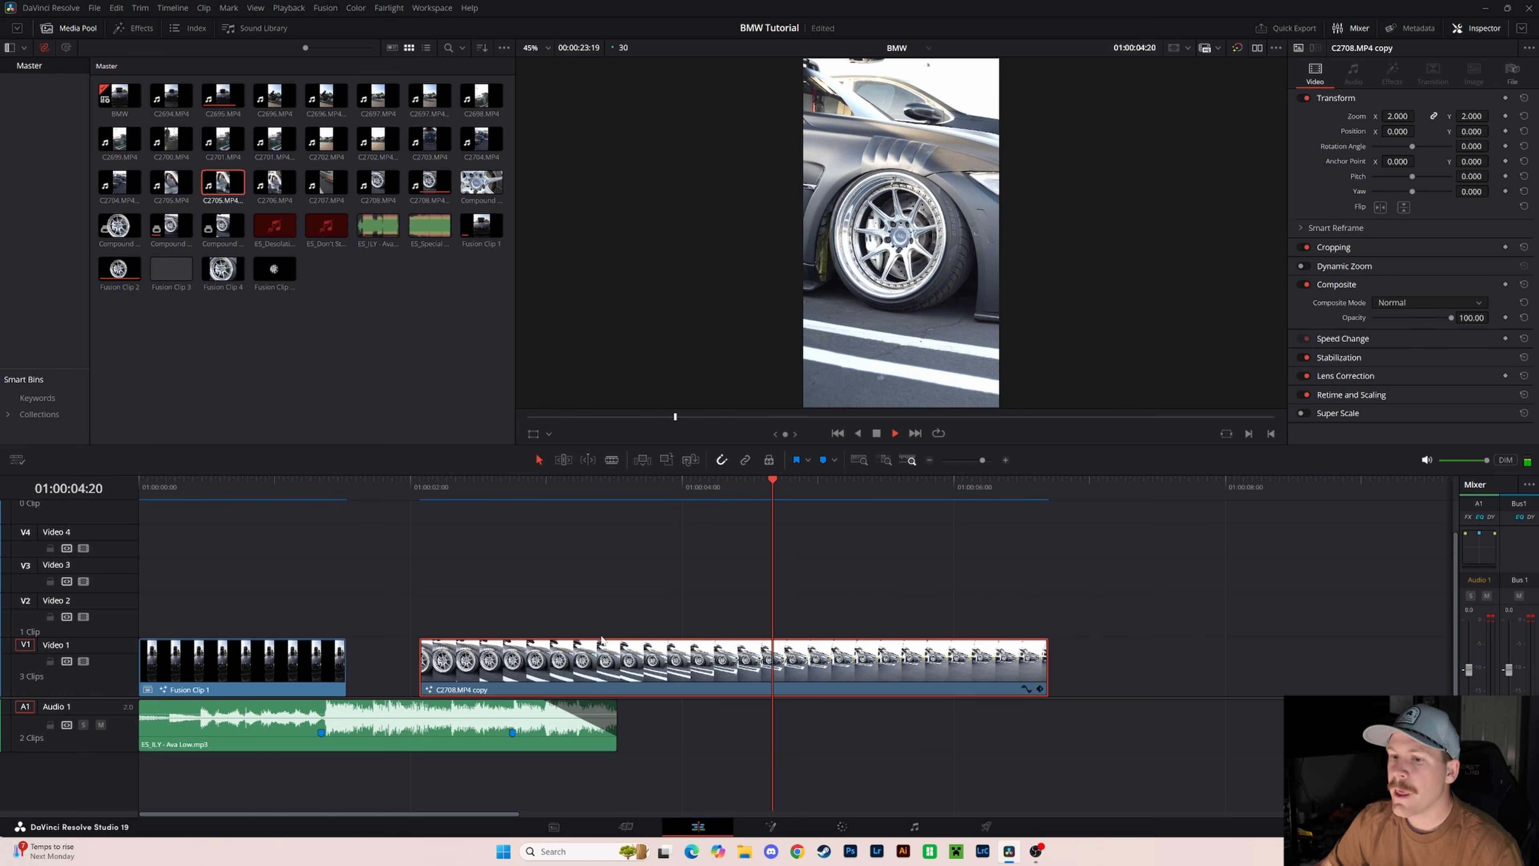
key("space")
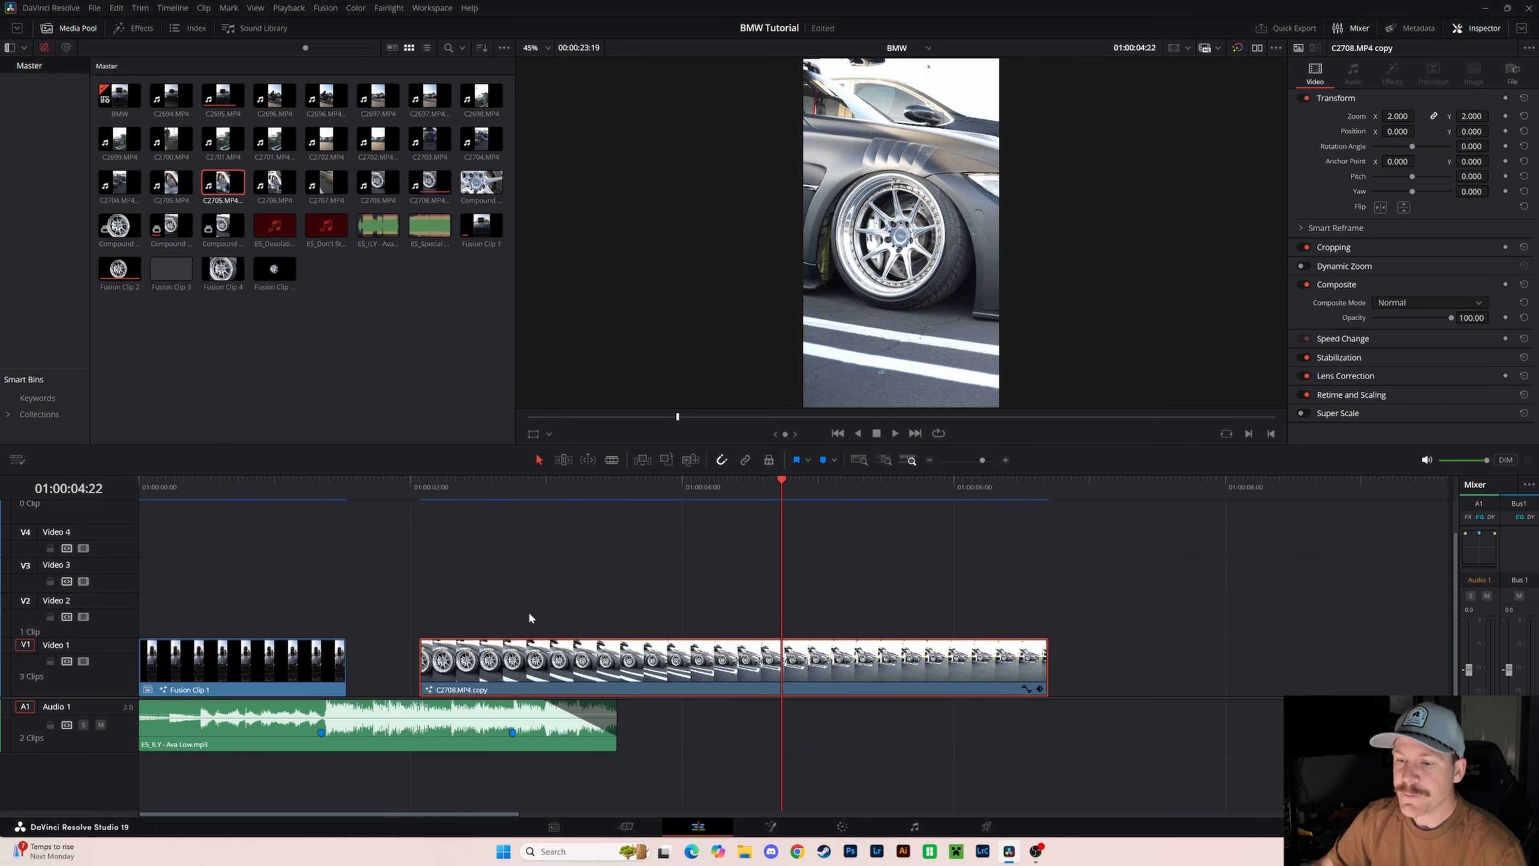
- Place the wheel clip on Video 2, overlapping the opening clip and starting at about 01:00:00:26, and play across the overlap
left_click_drag(529, 678, 367, 579)
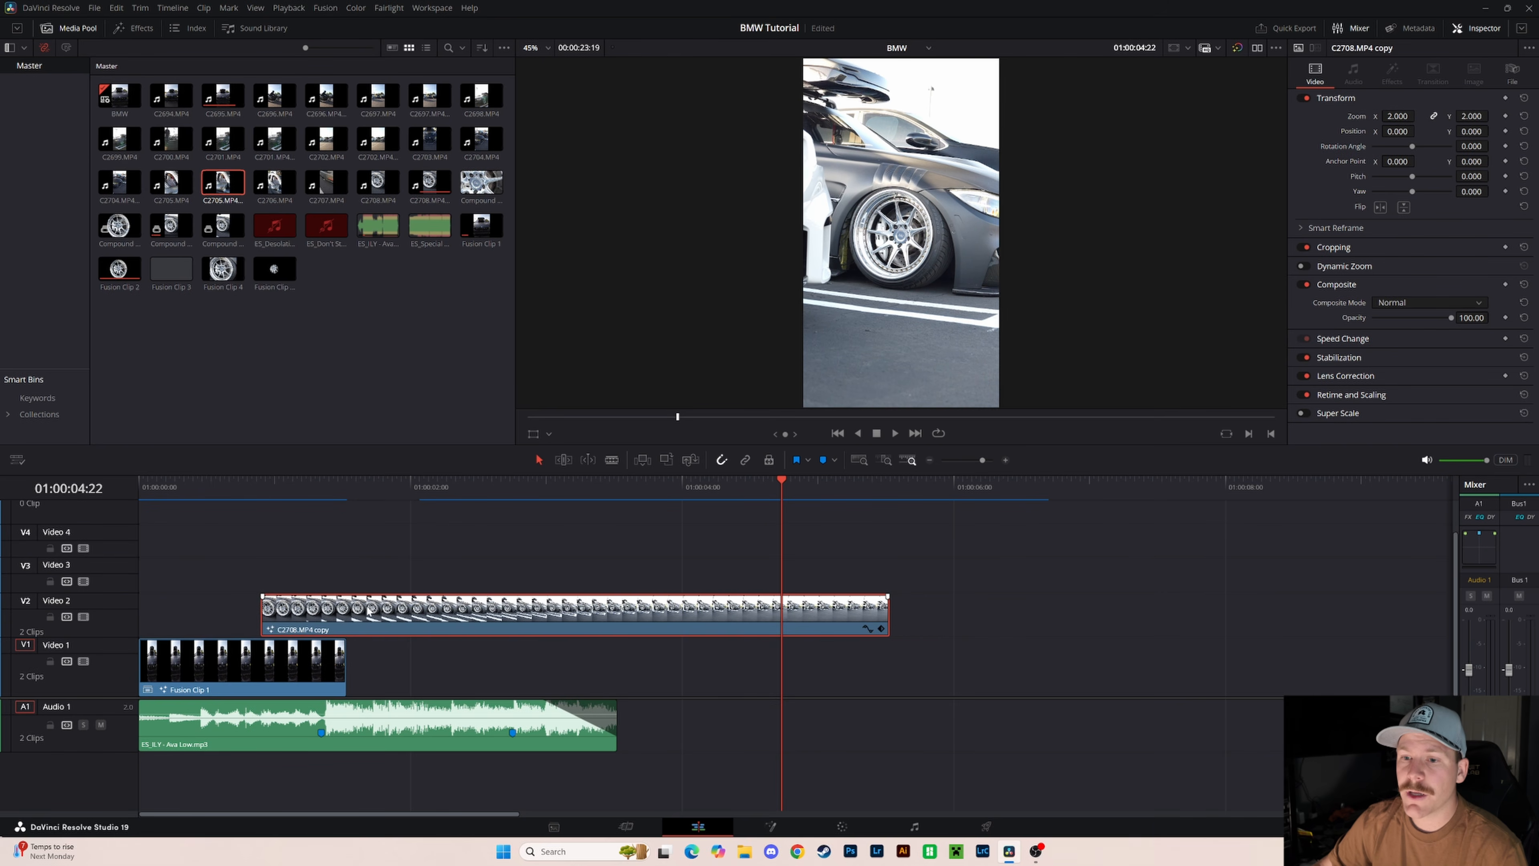
left_click_drag(331, 486, 266, 501)
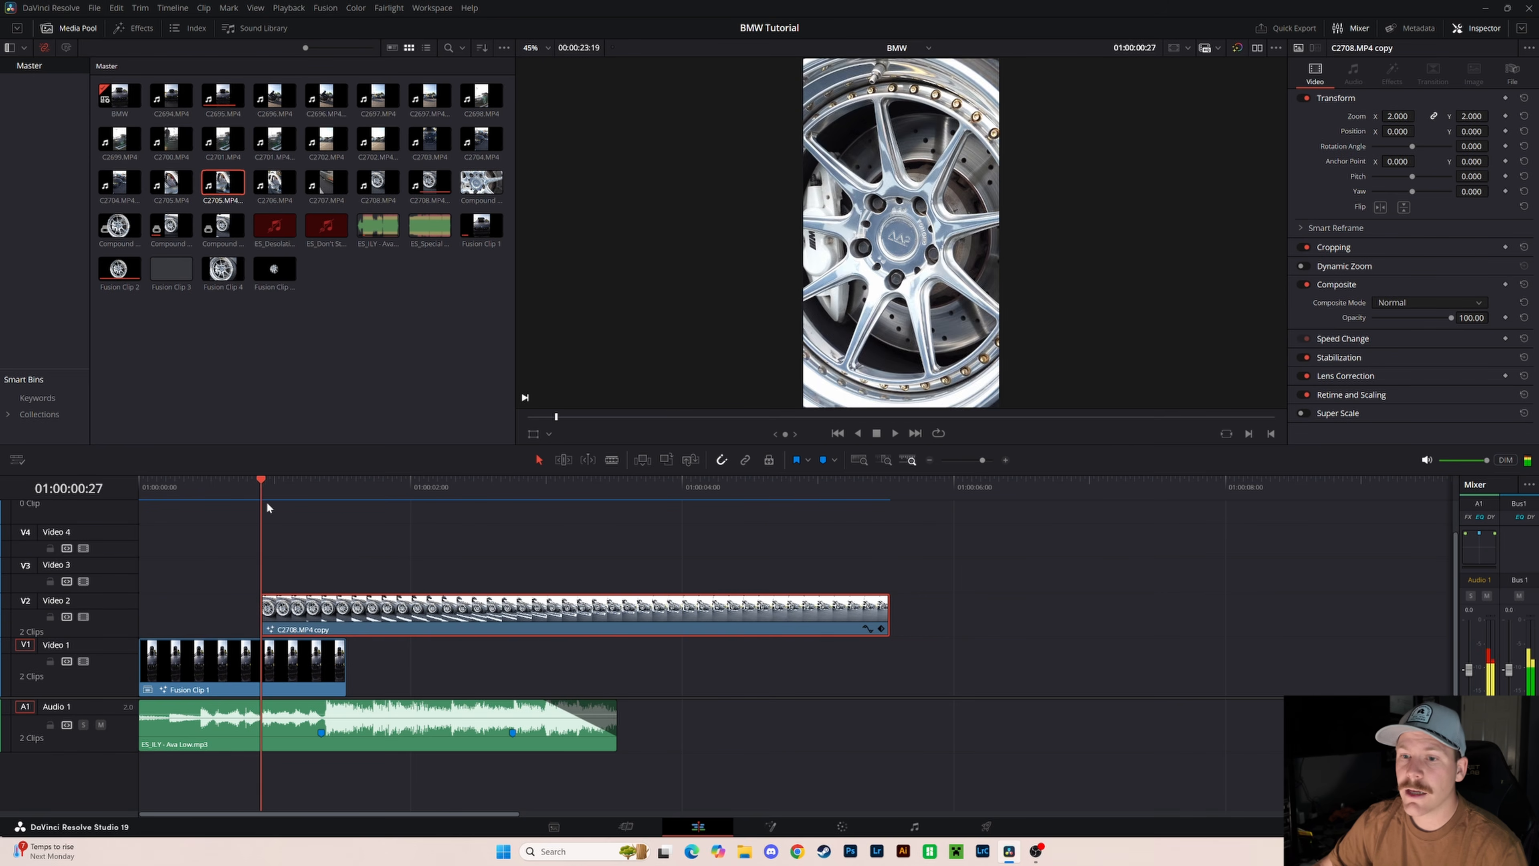
key("space")
key("space")
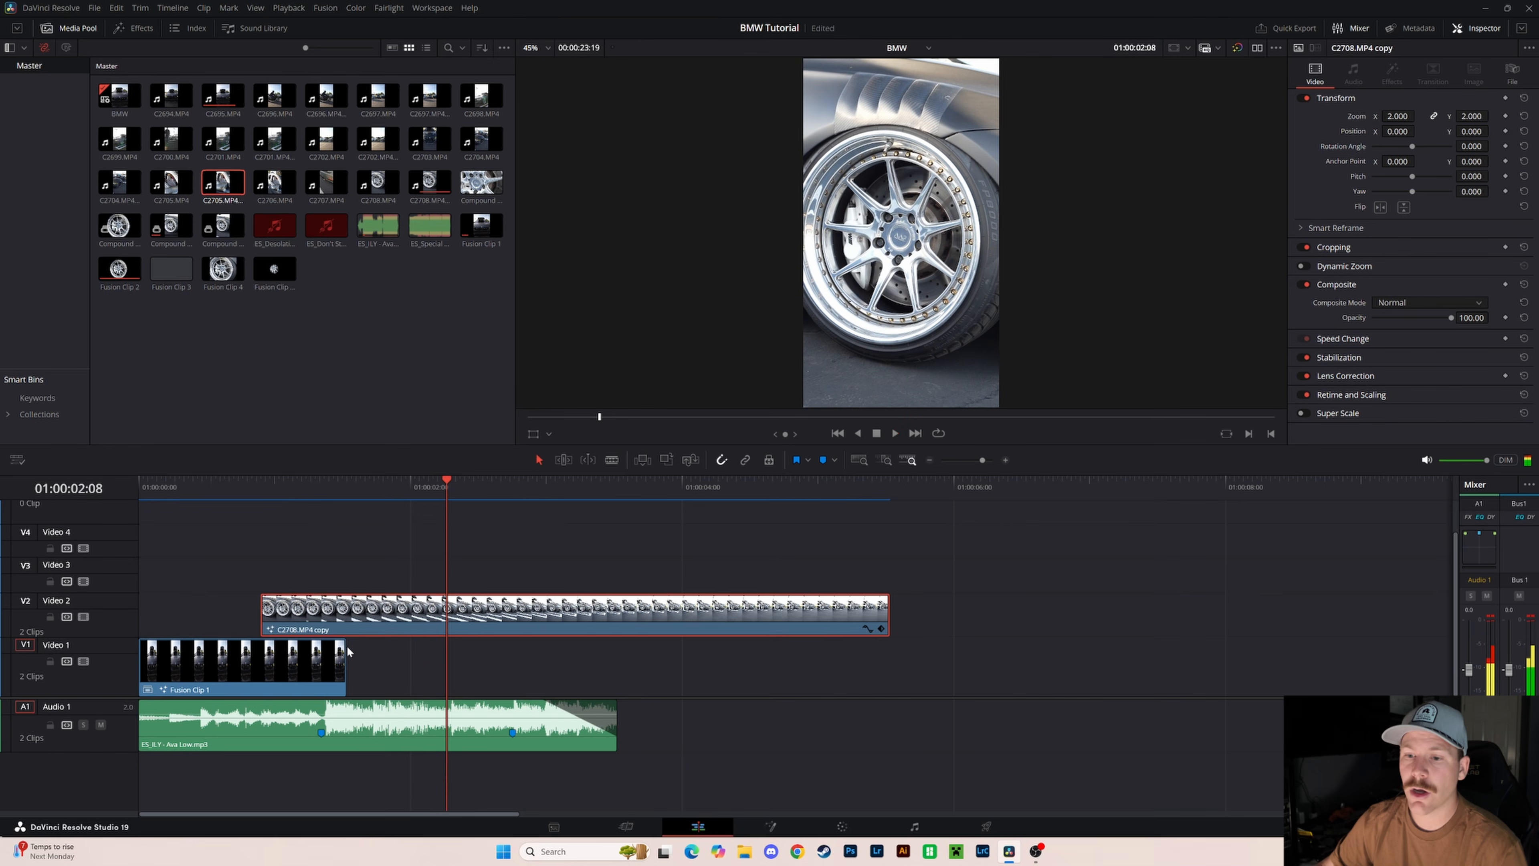
left_click(322, 488)
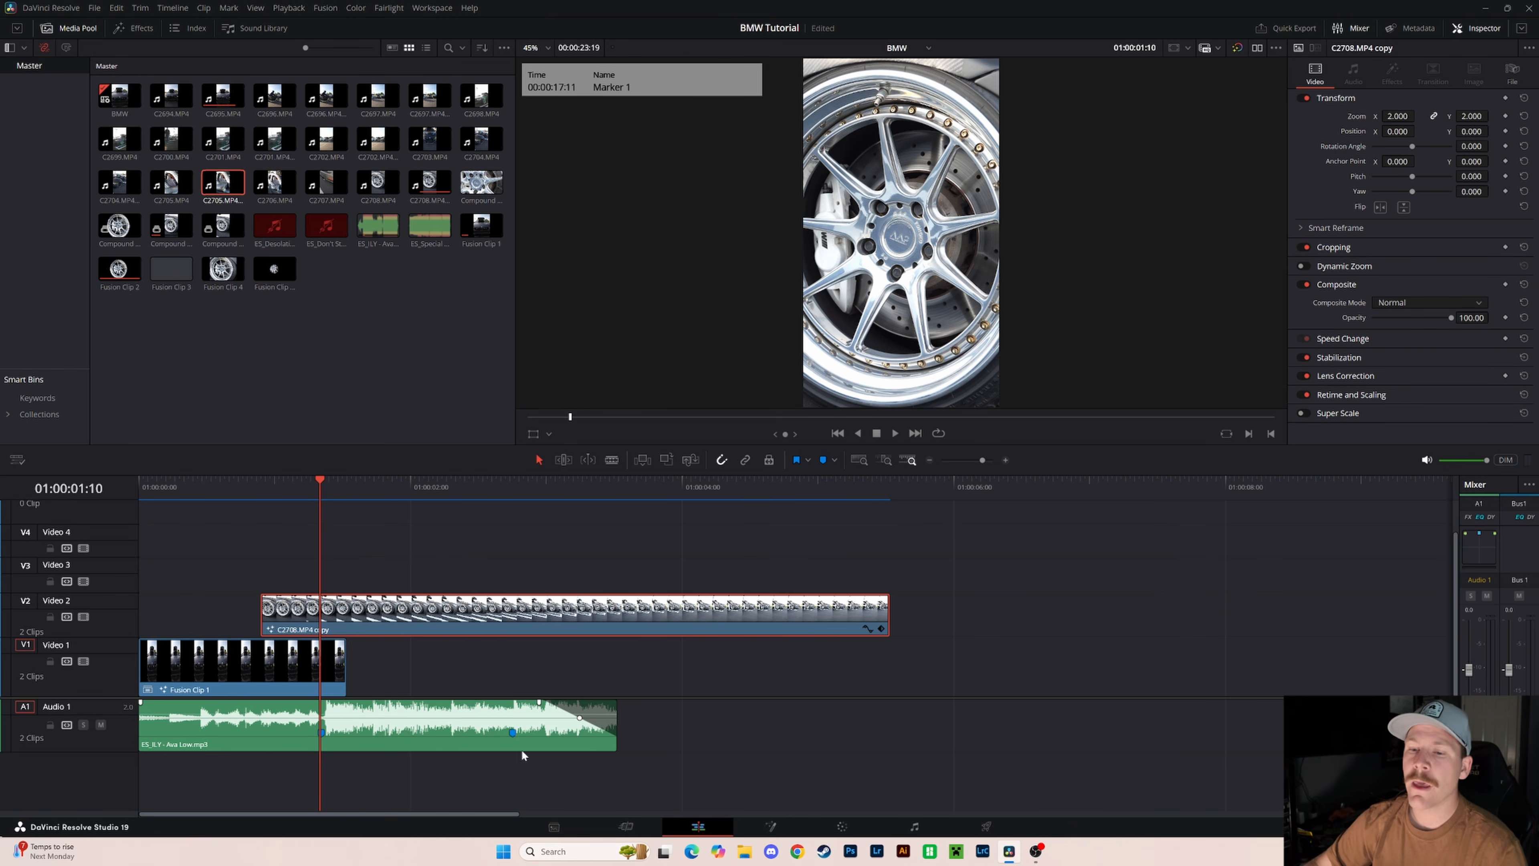
left_click_drag(318, 632, 314, 632)
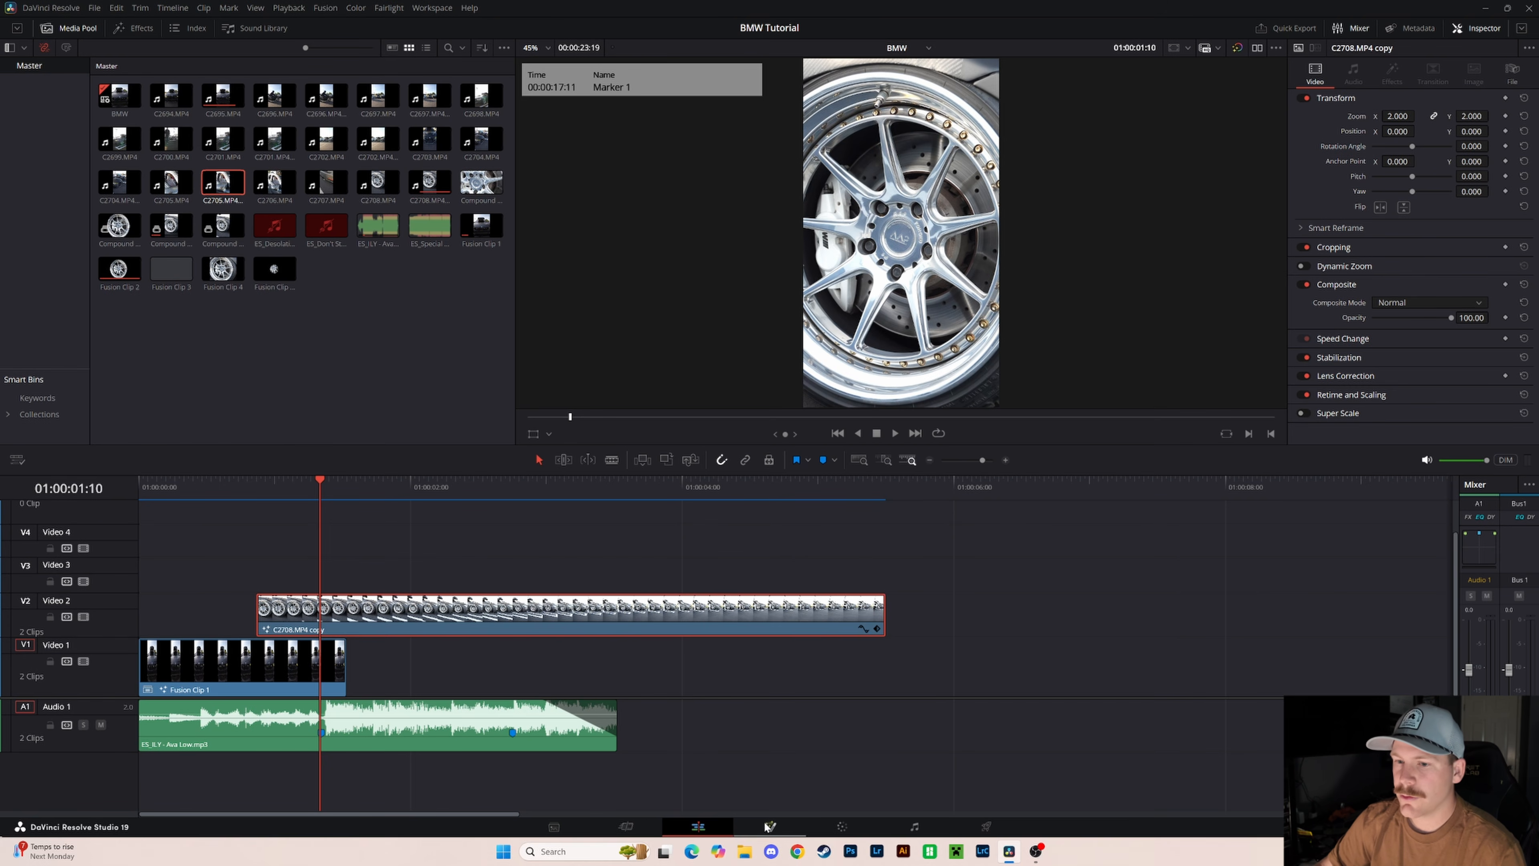
- Convert the wheel clip into a Fusion clip and open its first frame on the Fusion page with the Spline editor
right_click(375, 619)
left_click(435, 212)
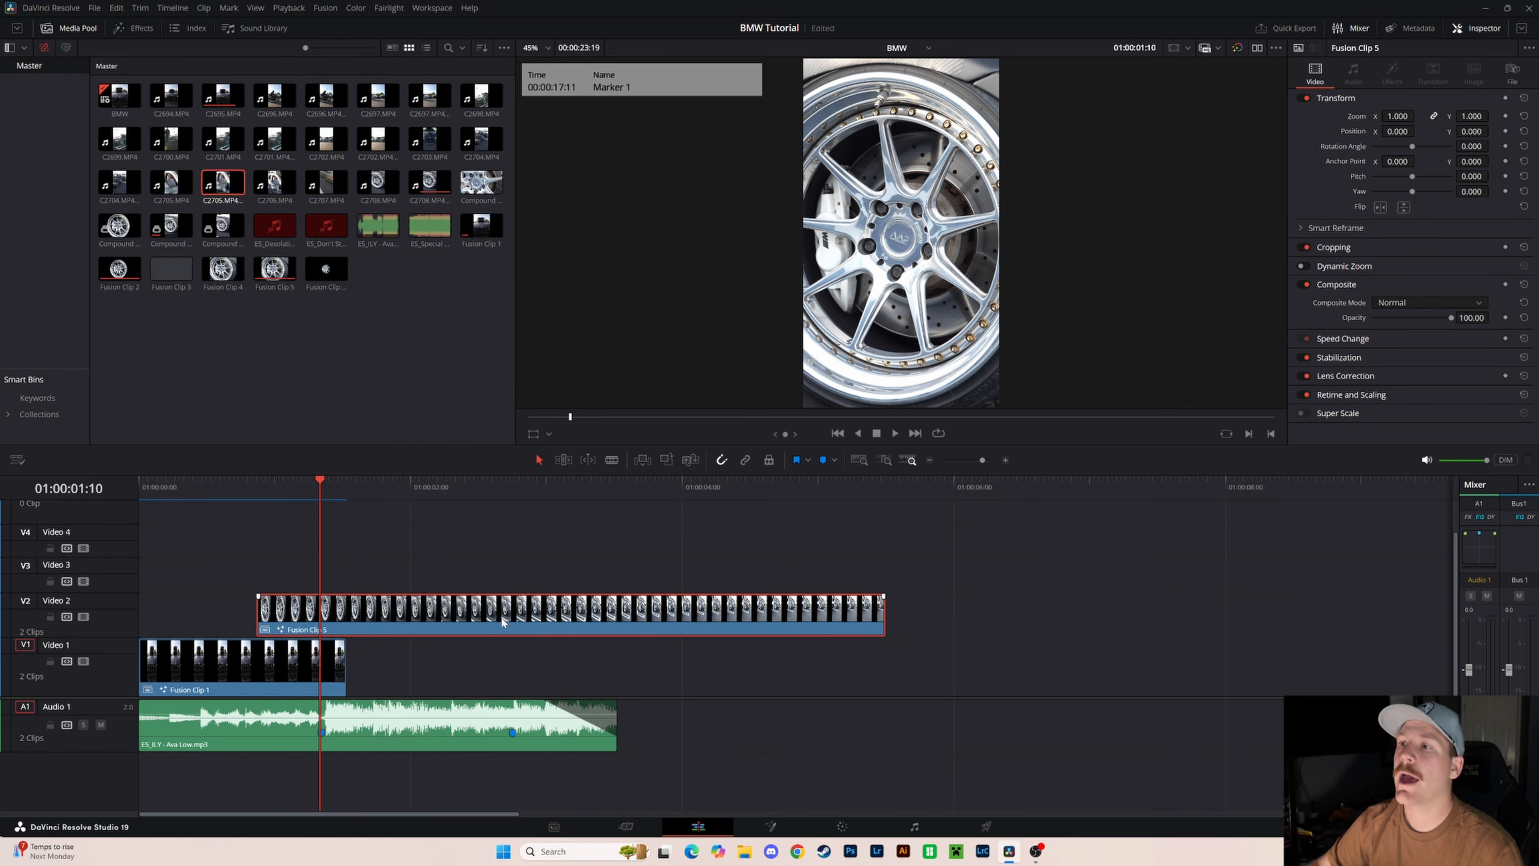
left_click_drag(267, 489, 256, 489)
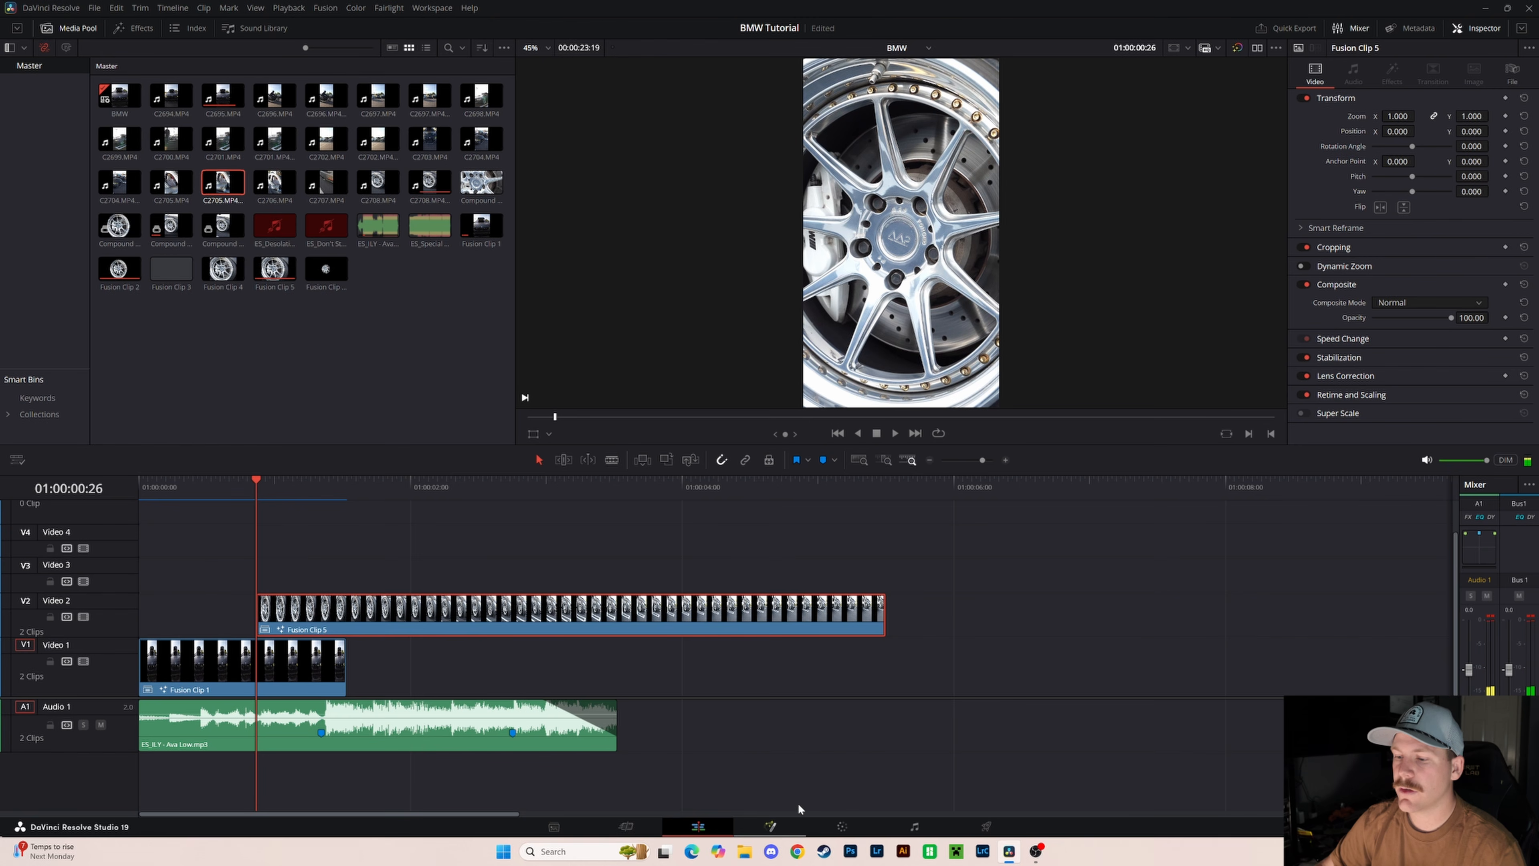
left_click(792, 825)
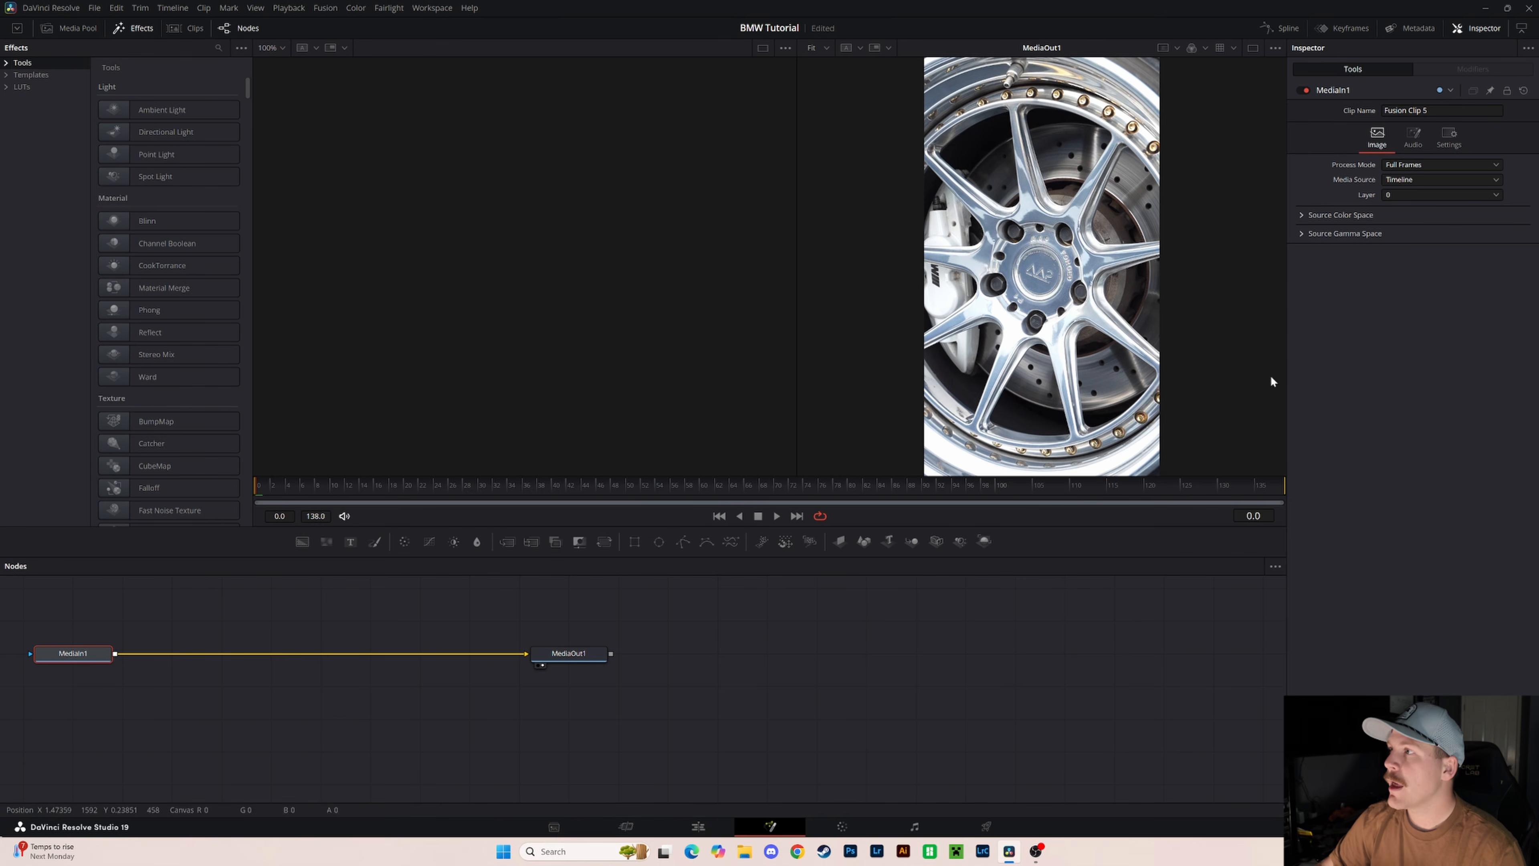
left_click(1278, 28)
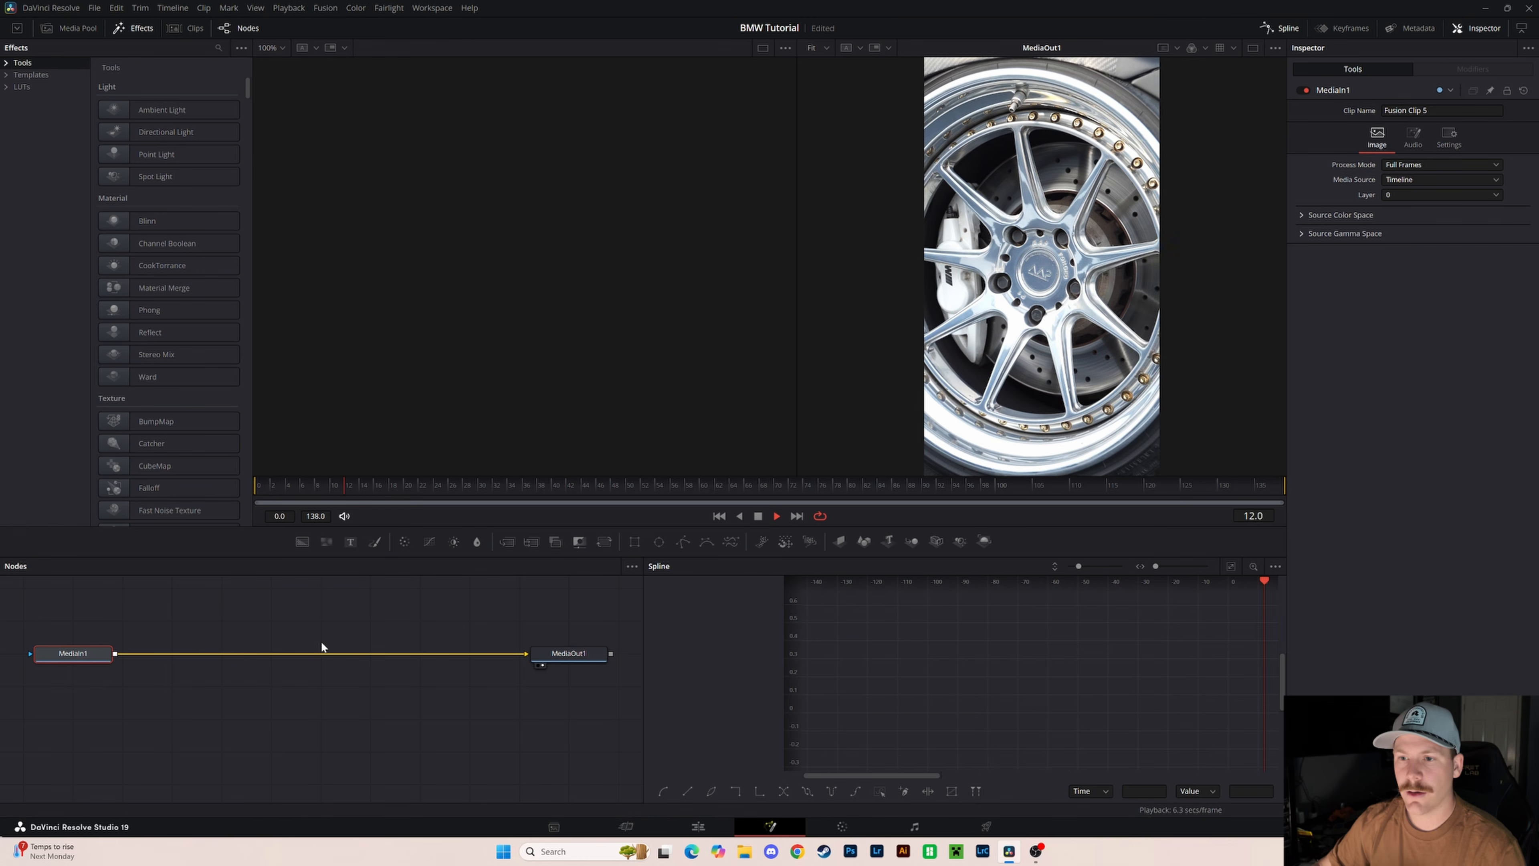
- Add a Time Stretcher node between MediaIn1 and MediaOut1 at frame 0 and space it out from MediaIn1
left_click_drag(275, 482, 222, 484)
key("shift+space")
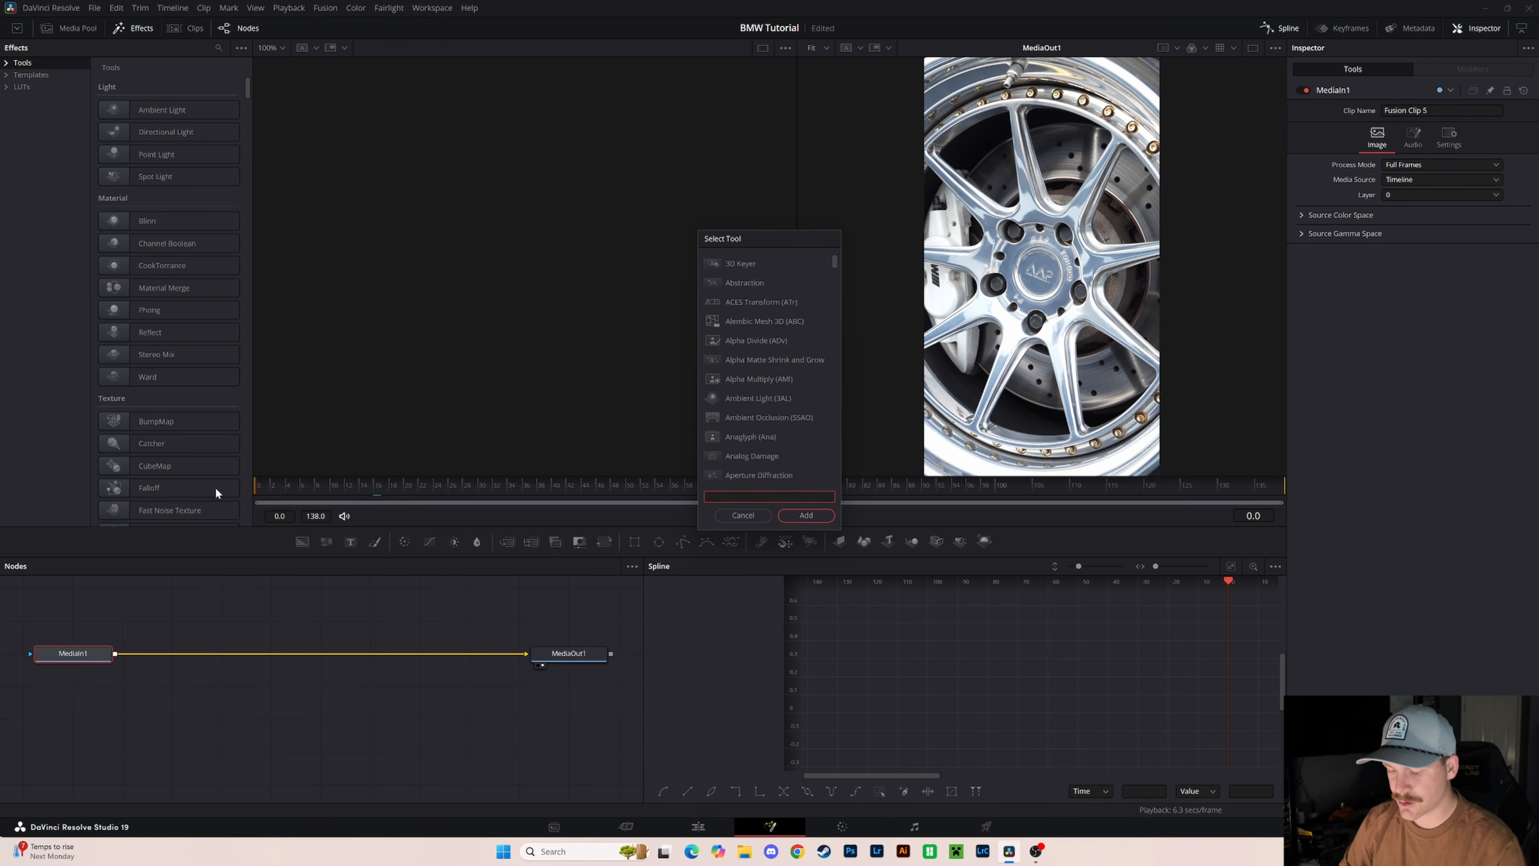
type("TIME")
key("Down")
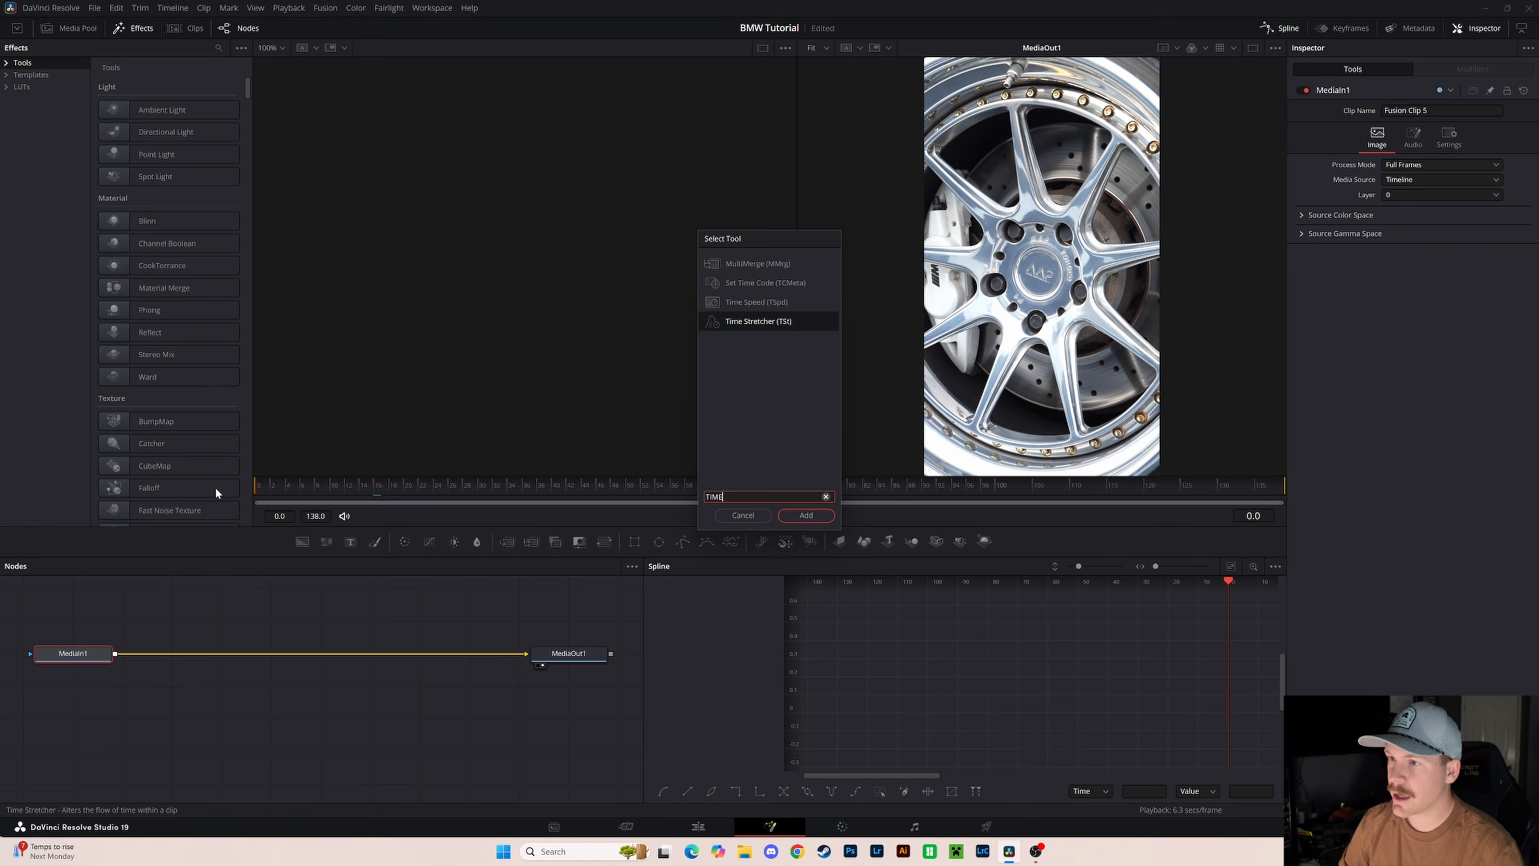
key("Return")
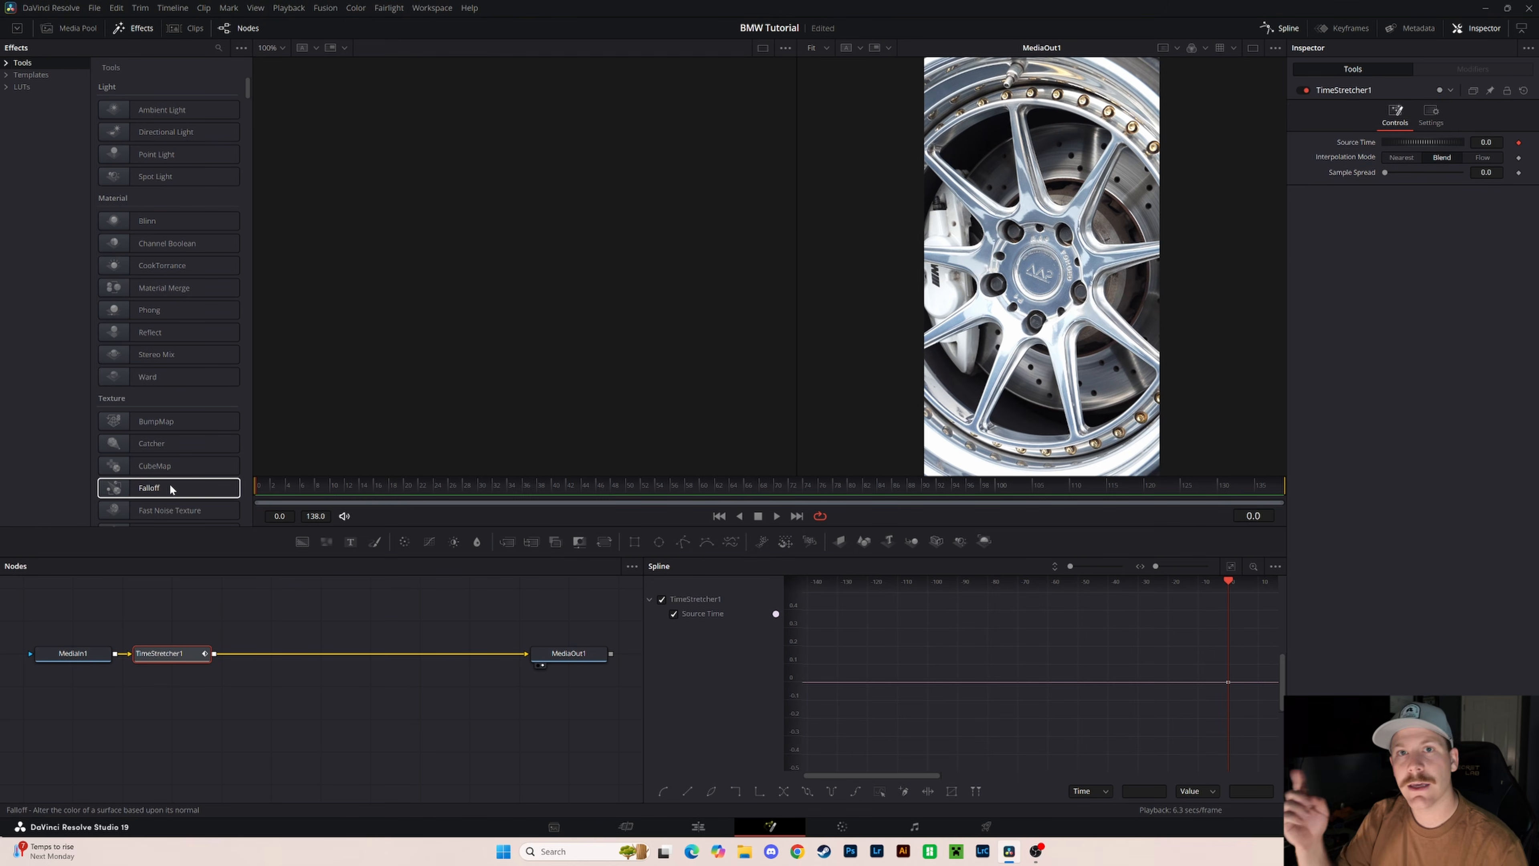
left_click_drag(182, 654, 217, 656)
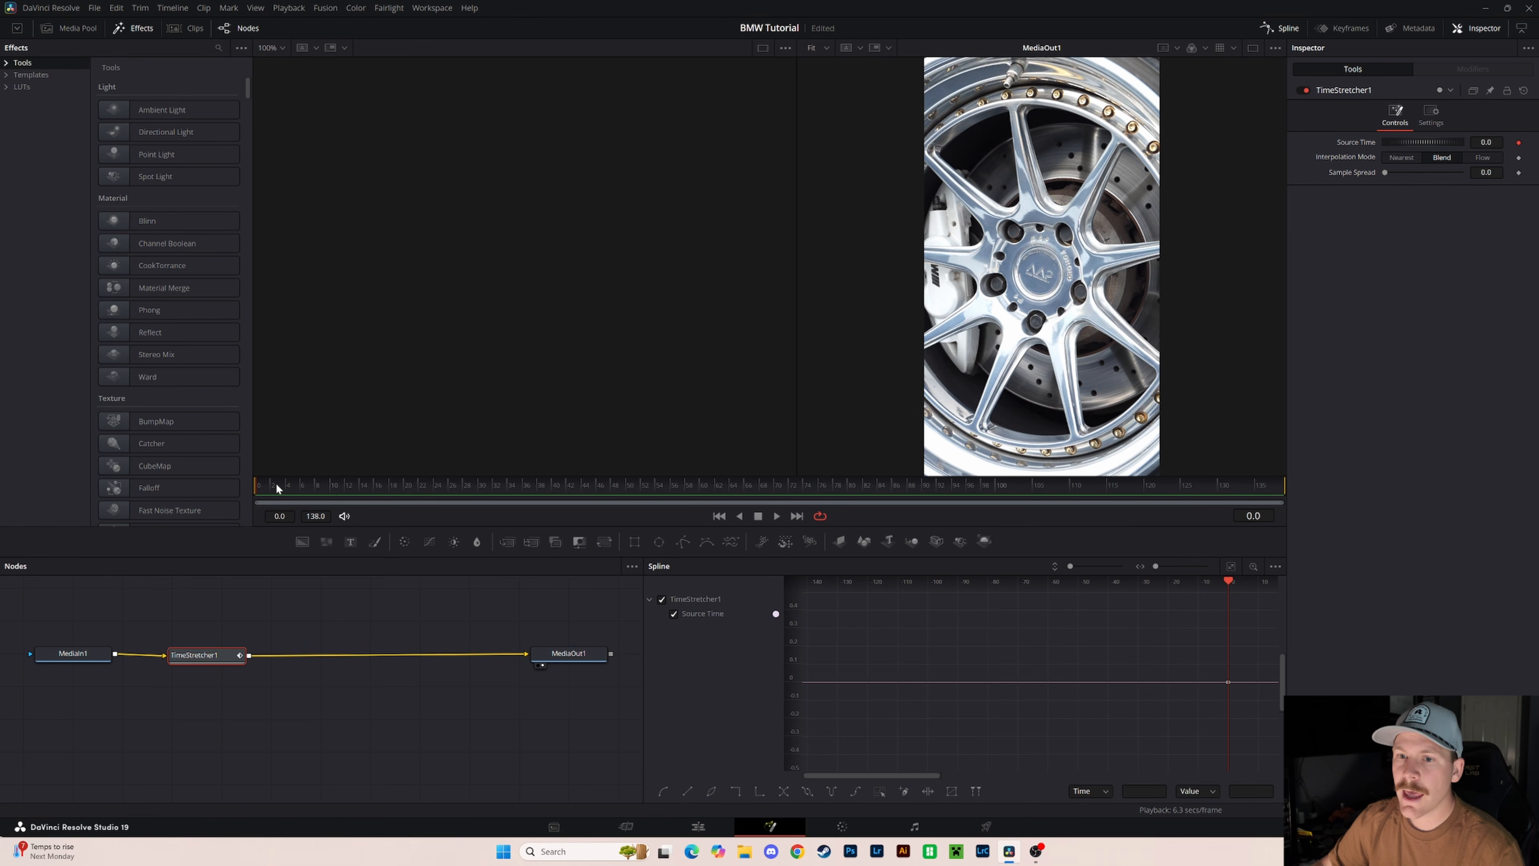
left_click_drag(191, 659, 199, 654)
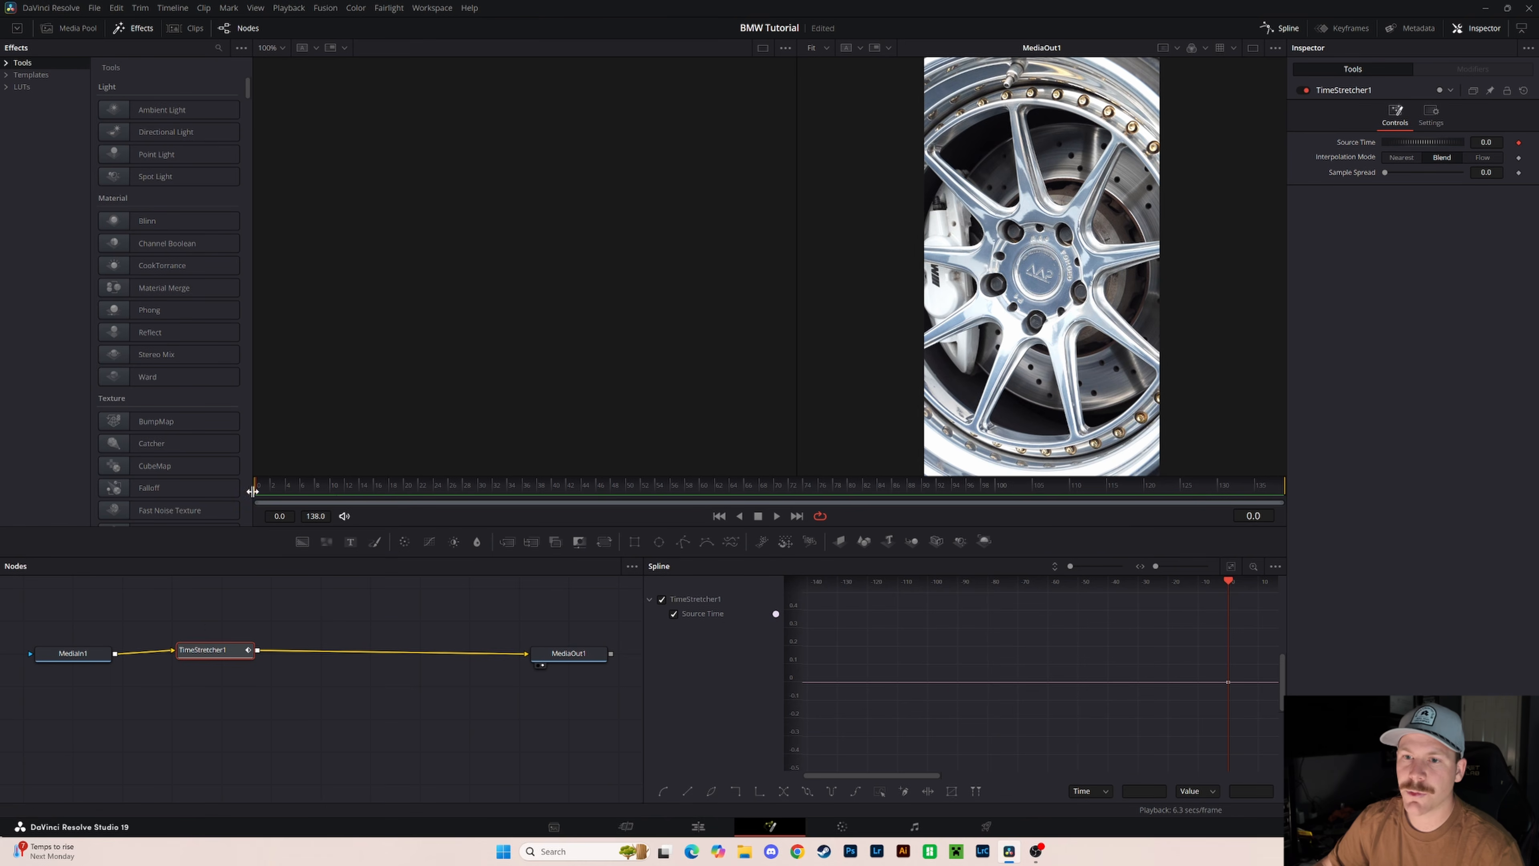
- Keyframe the Time Stretcher's Source Time to 138 at the last frame, 138
left_click_drag(883, 486, 1349, 490)
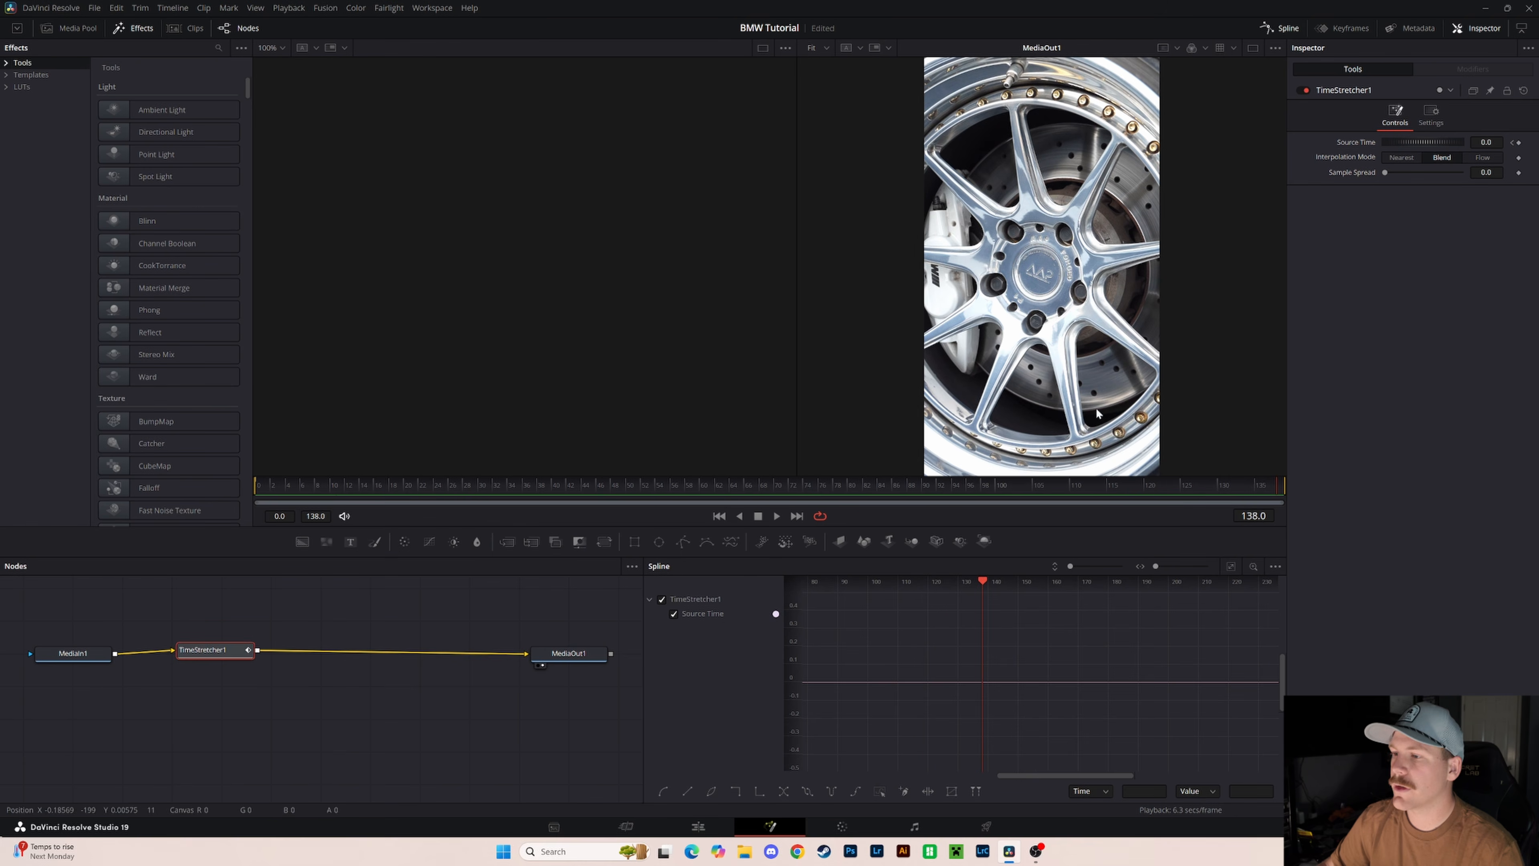
scroll(1100, 325, "down", 1)
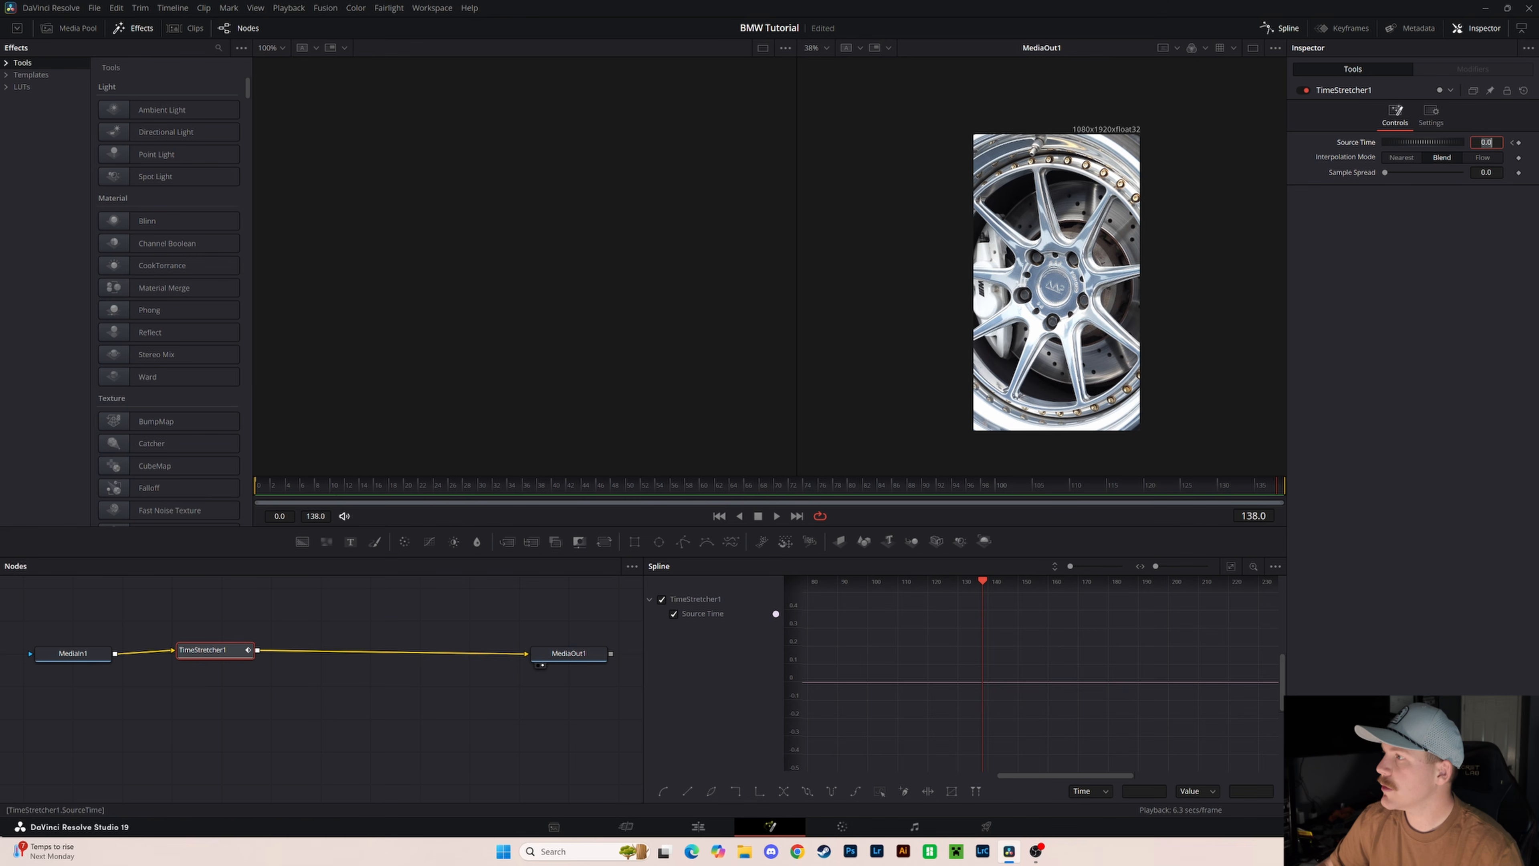
left_click(1483, 145)
type("138")
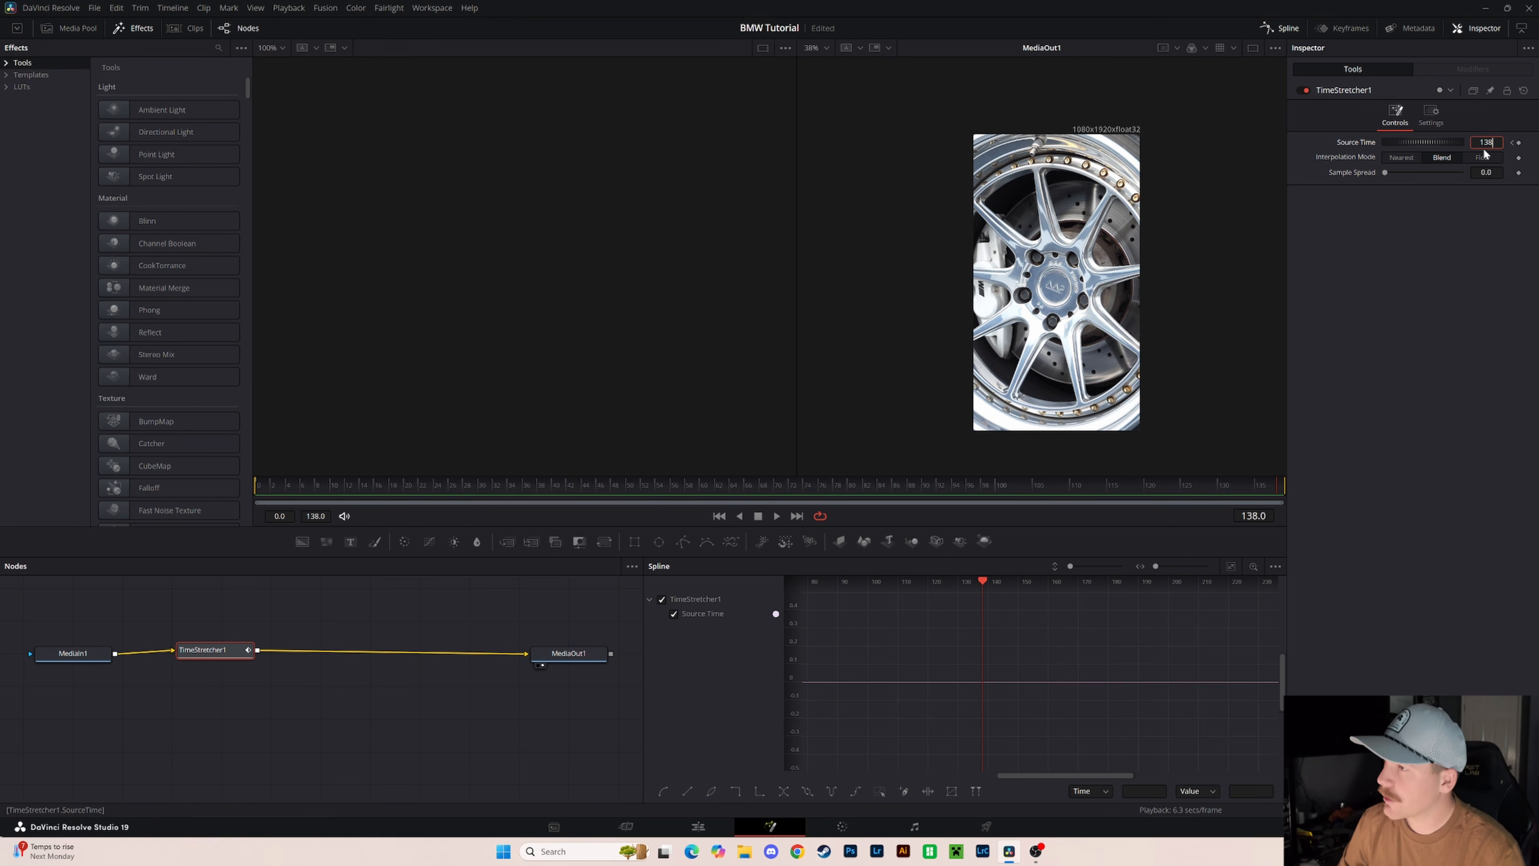
key("Tab")
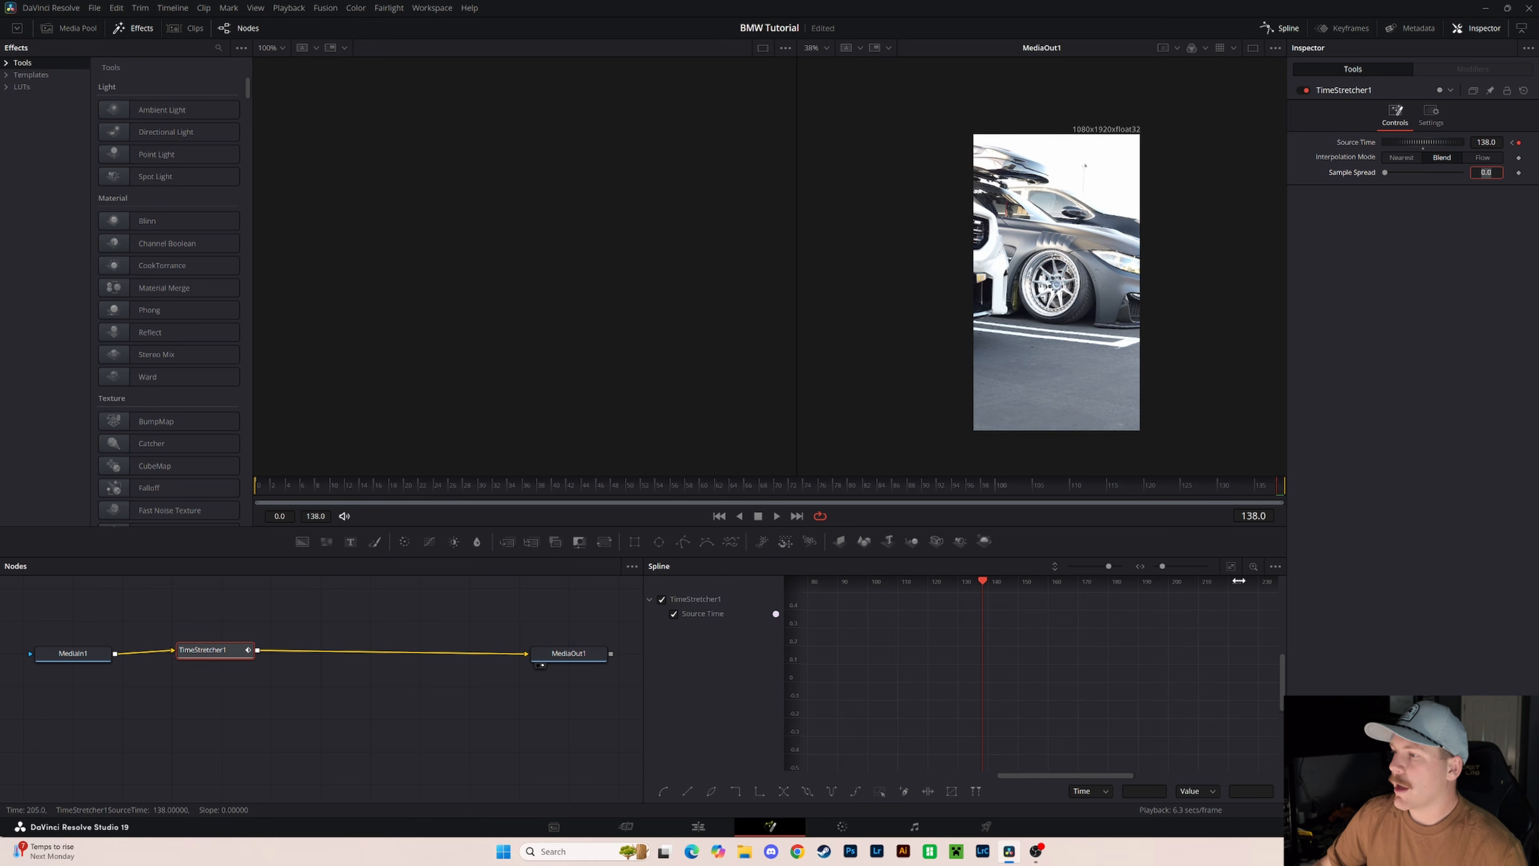
- Position the Edit page playhead on the second audio marker at 01:00:02:22
left_click(724, 831)
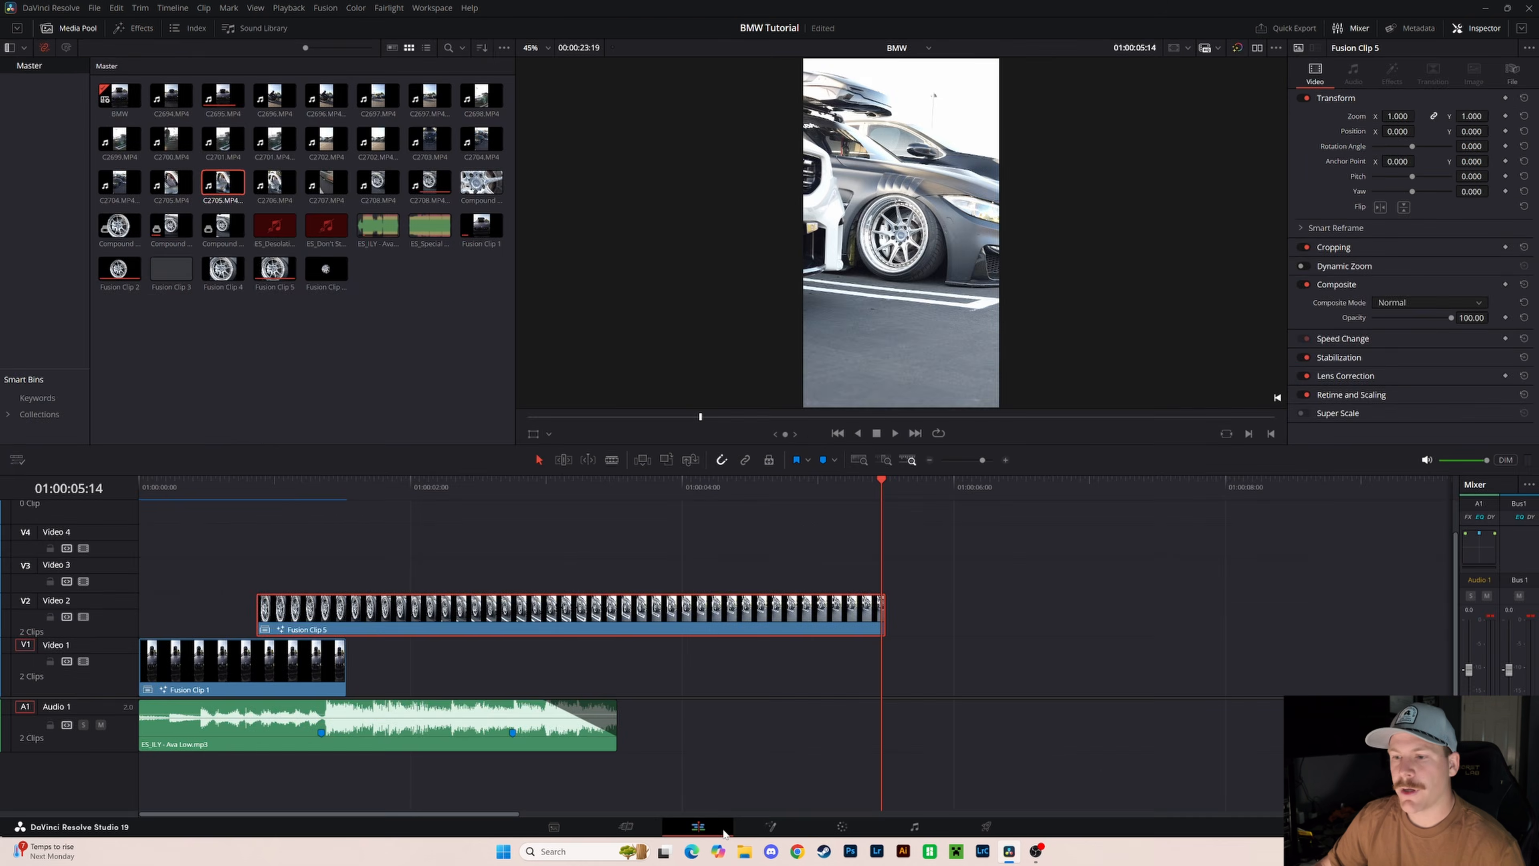
left_click(770, 826)
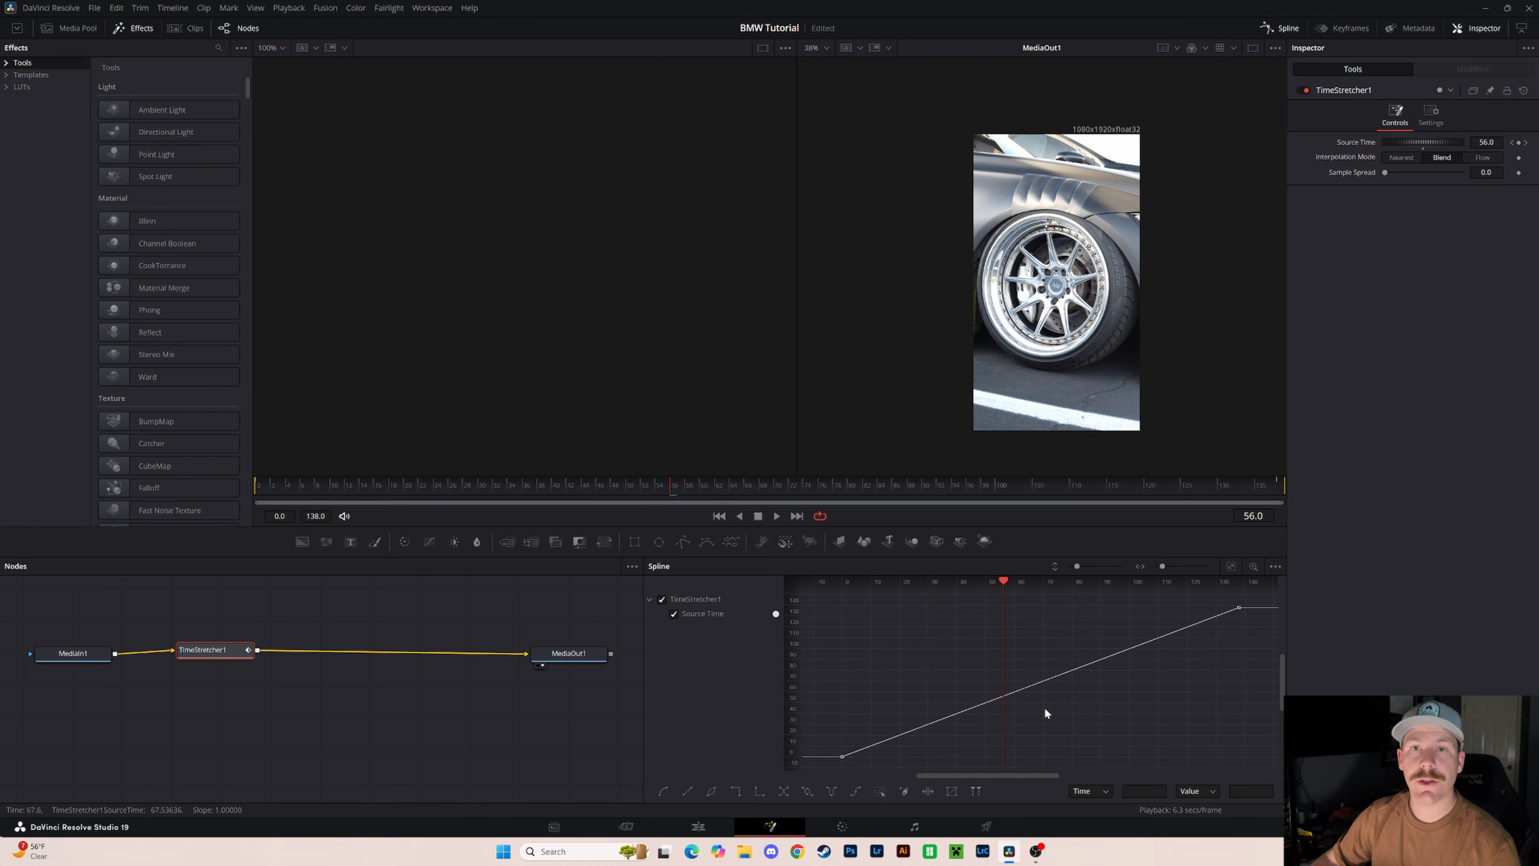
left_click(684, 829)
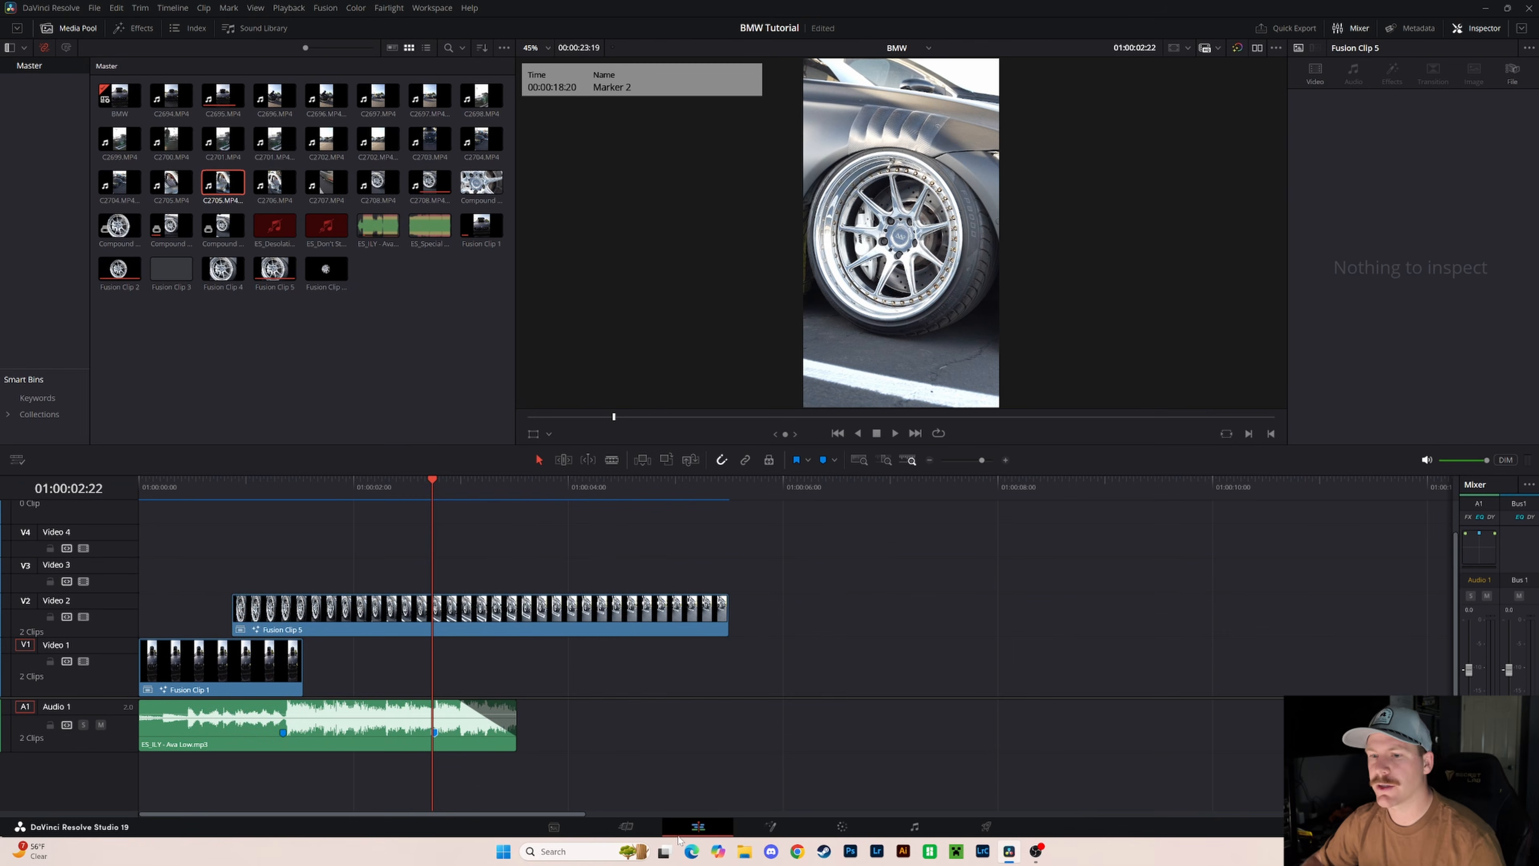
scroll(542, 669, "up", 2)
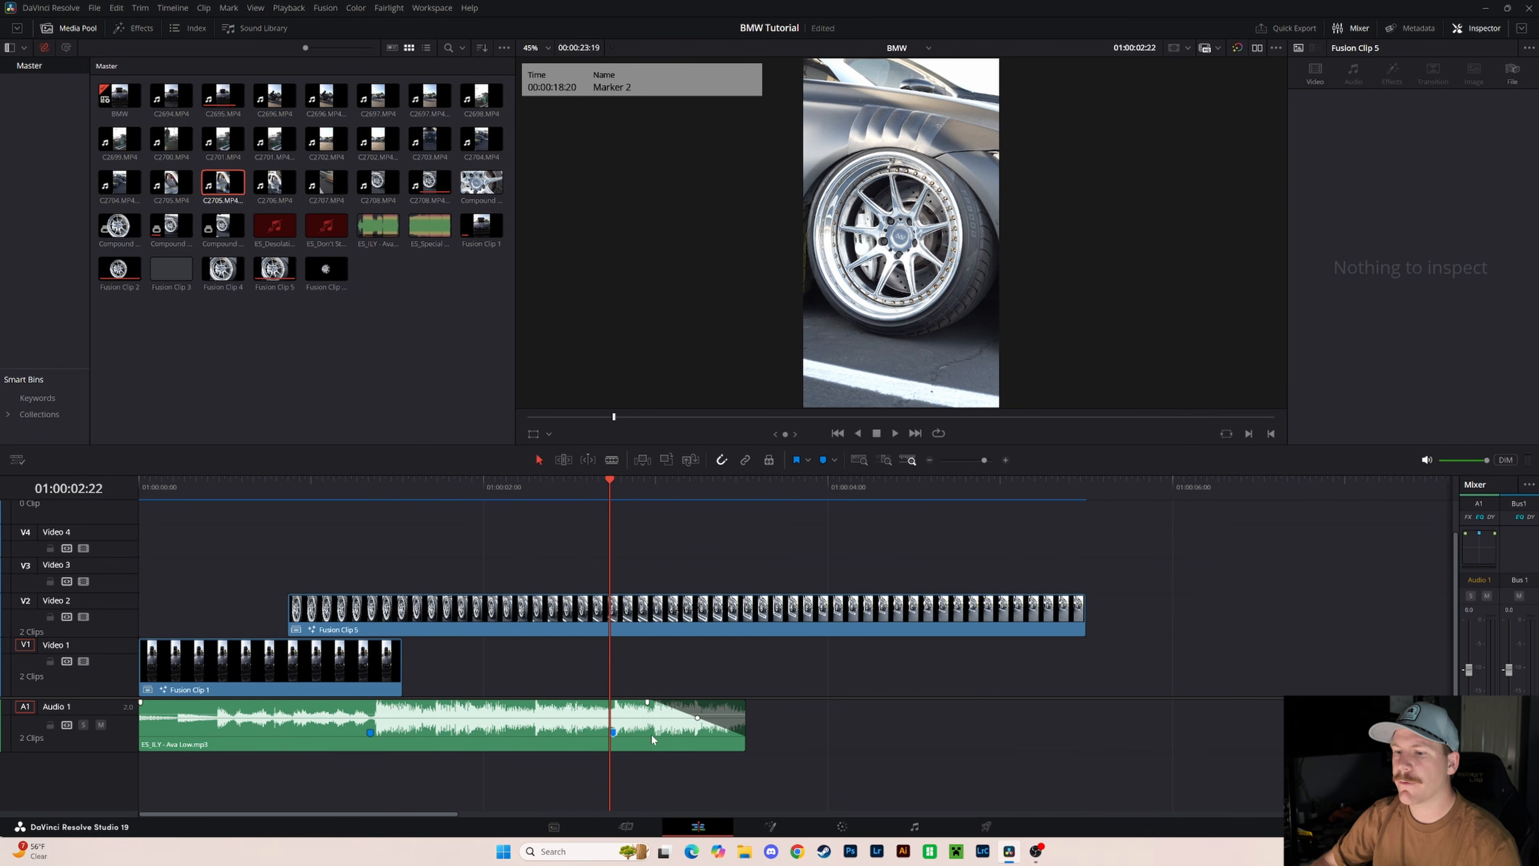
left_click_drag(614, 485, 614, 490)
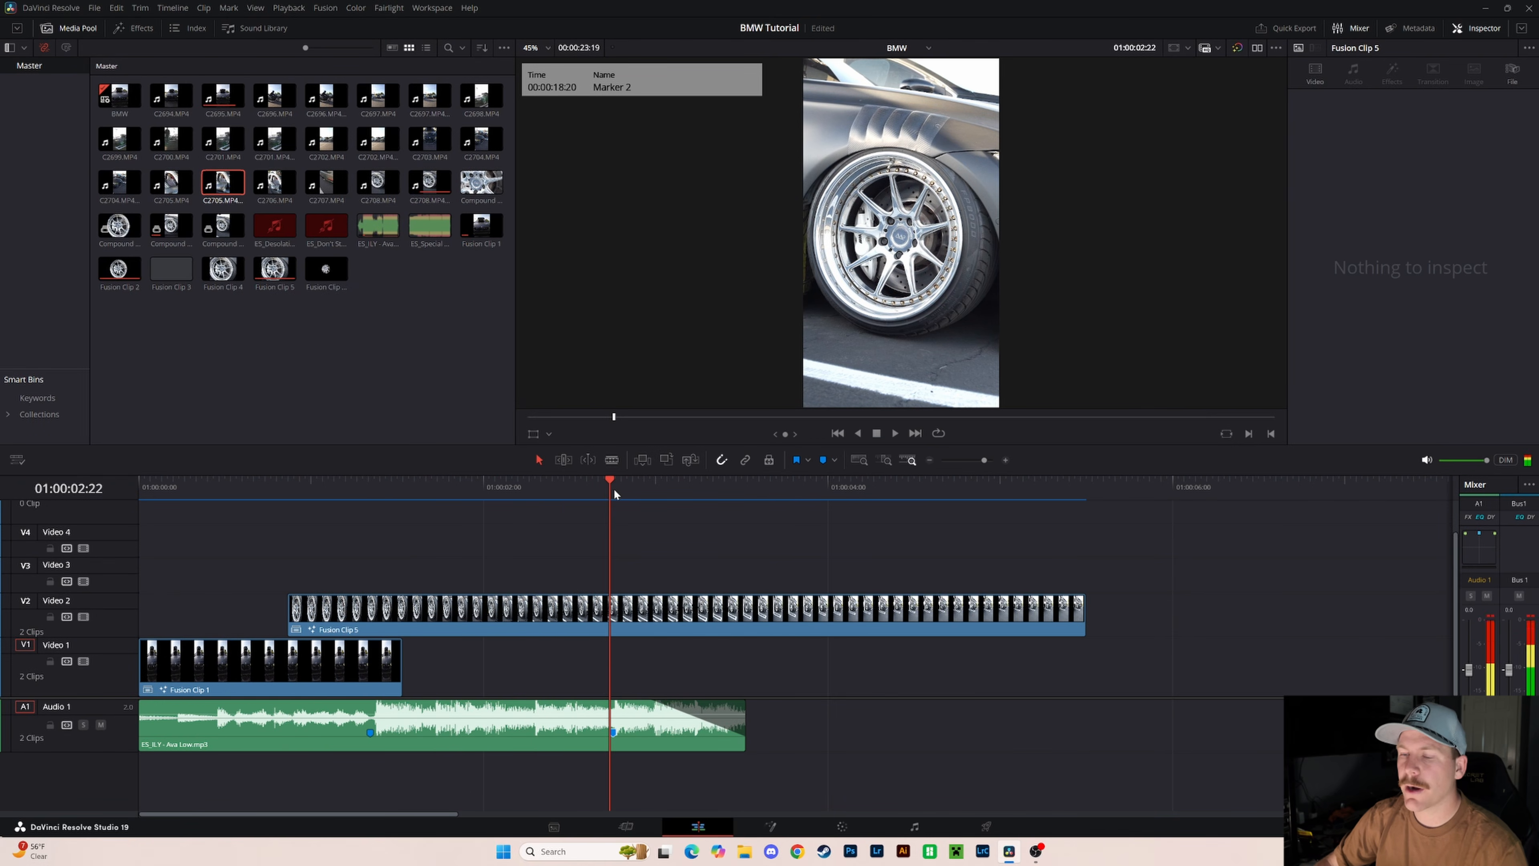
- In the wheel clip's Fusion spline, move the last Source Time keyframe to frame 56 with a value of about 132.5
left_click(778, 836)
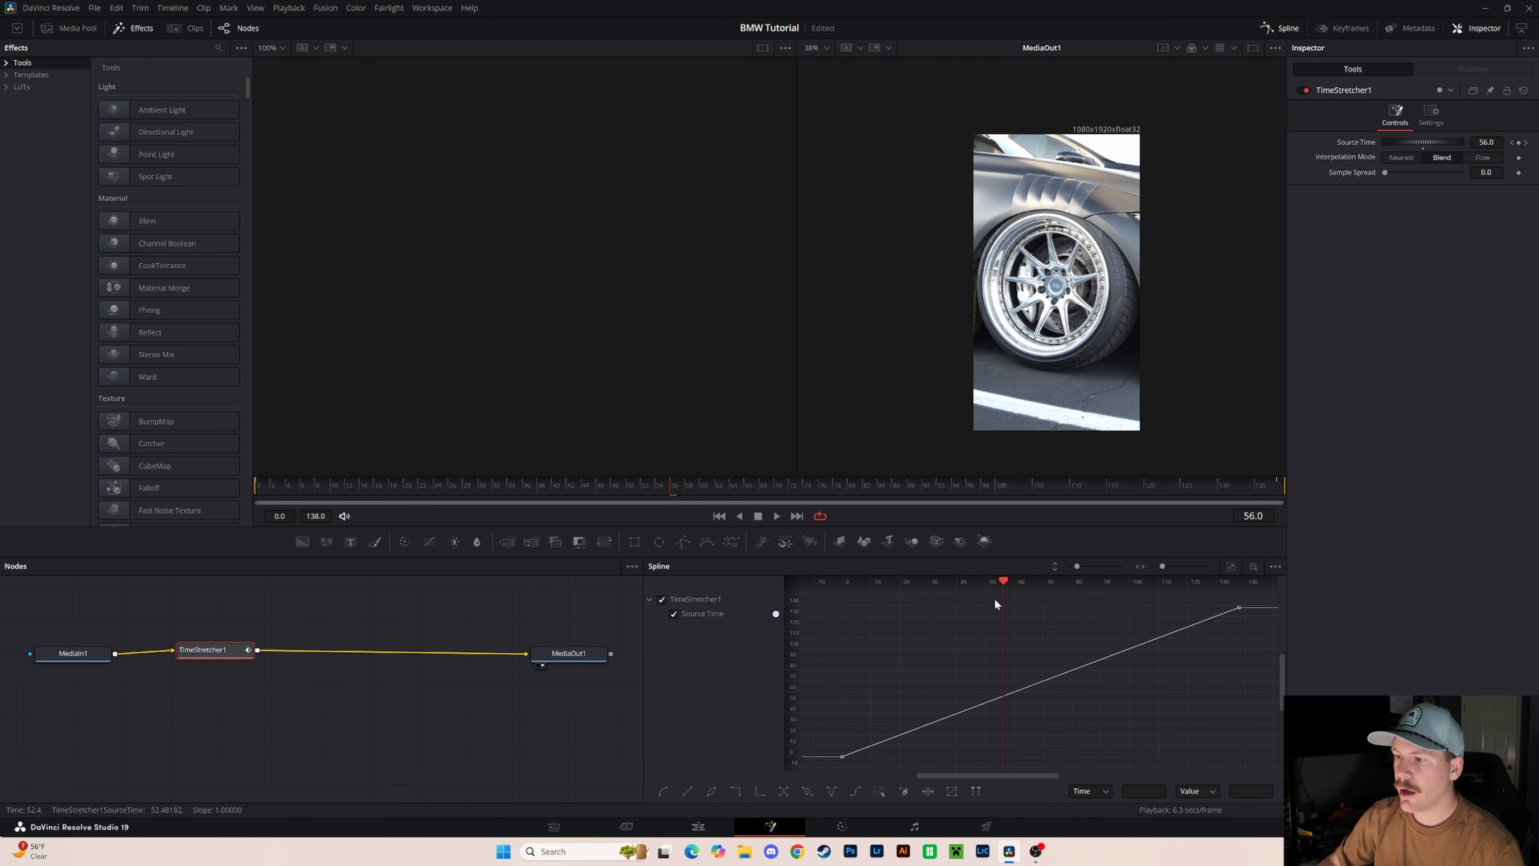
left_click(698, 826)
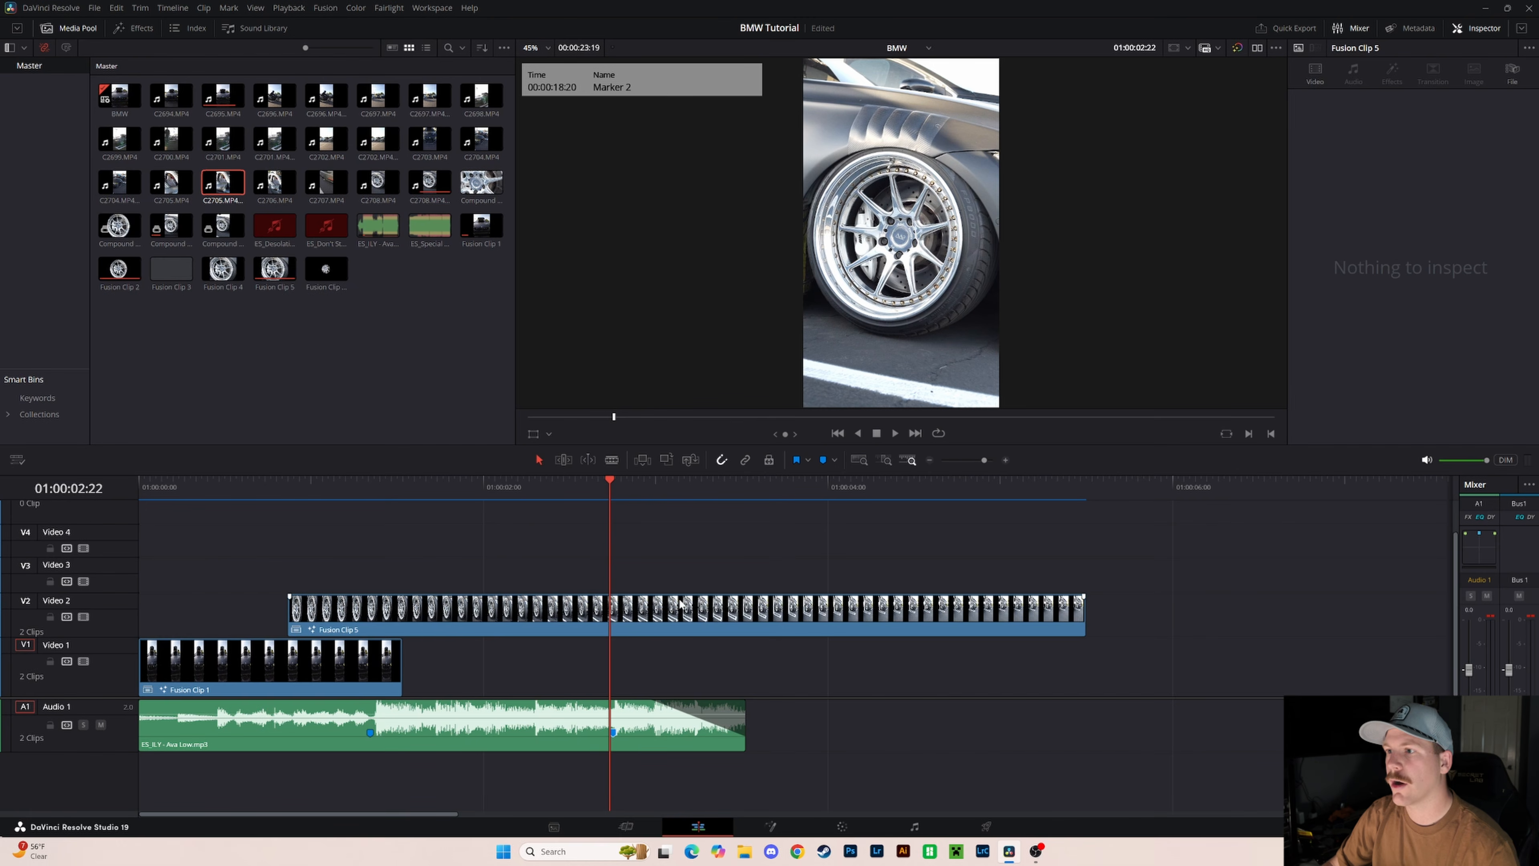
left_click(770, 827)
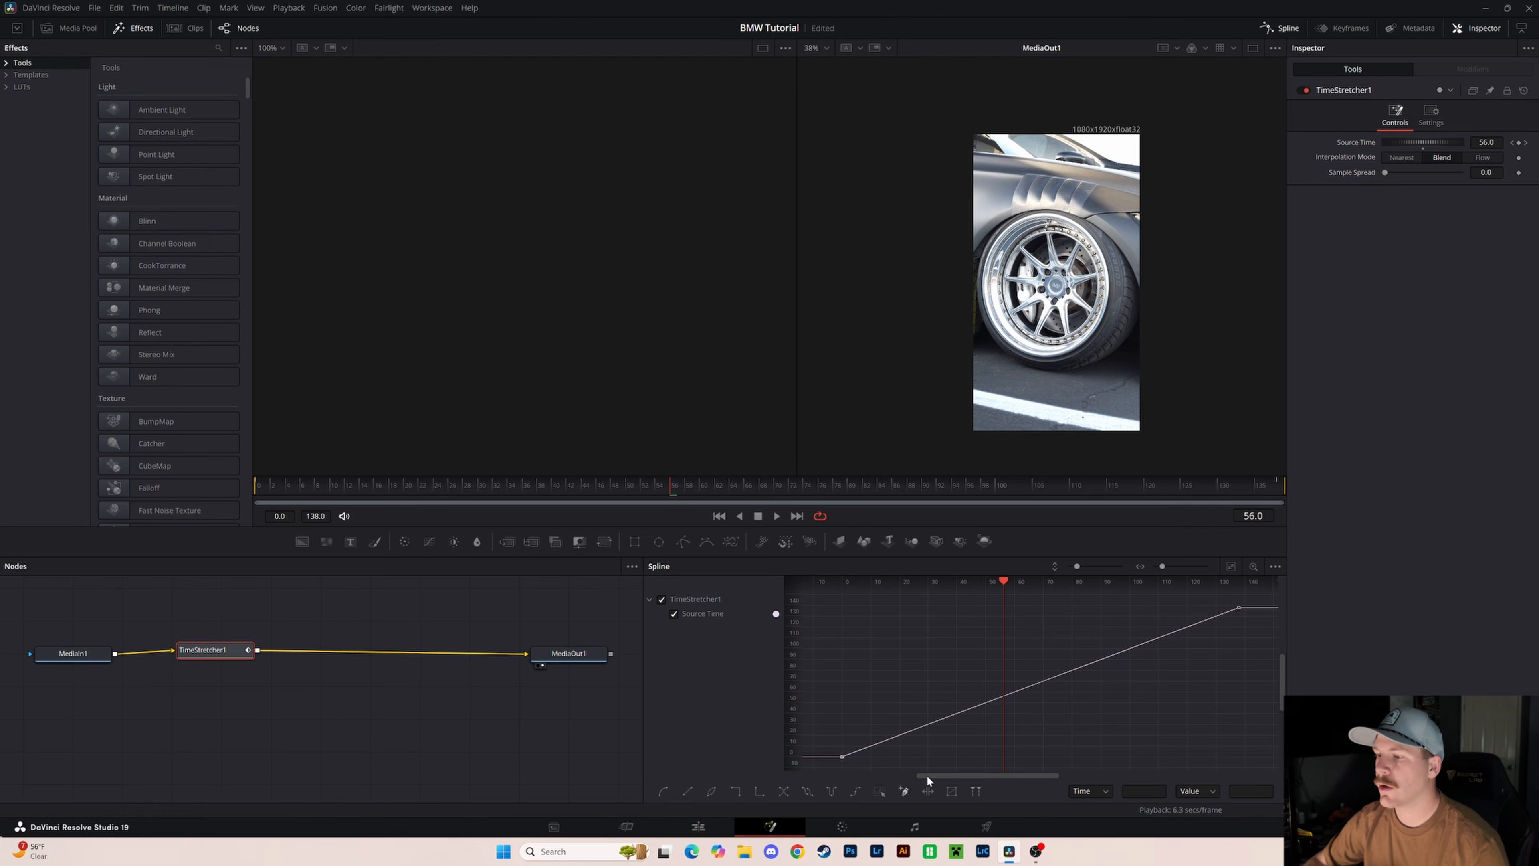
left_click_drag(1234, 611, 1004, 614)
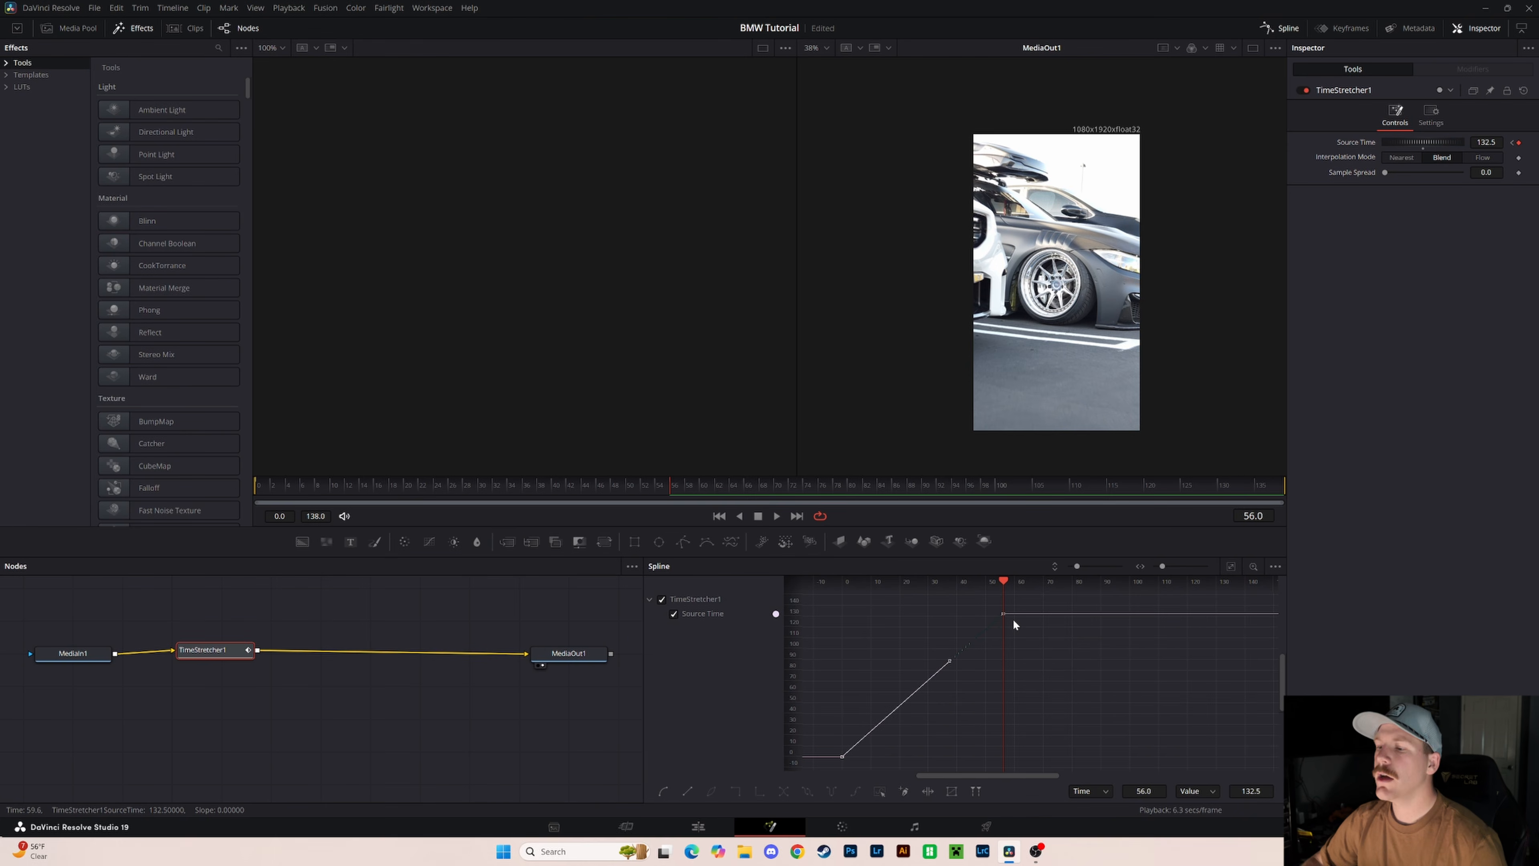
- Return to the Edit page and trim the end of the wheel clip to the second audio marker at 01:00:02:22
left_click(698, 826)
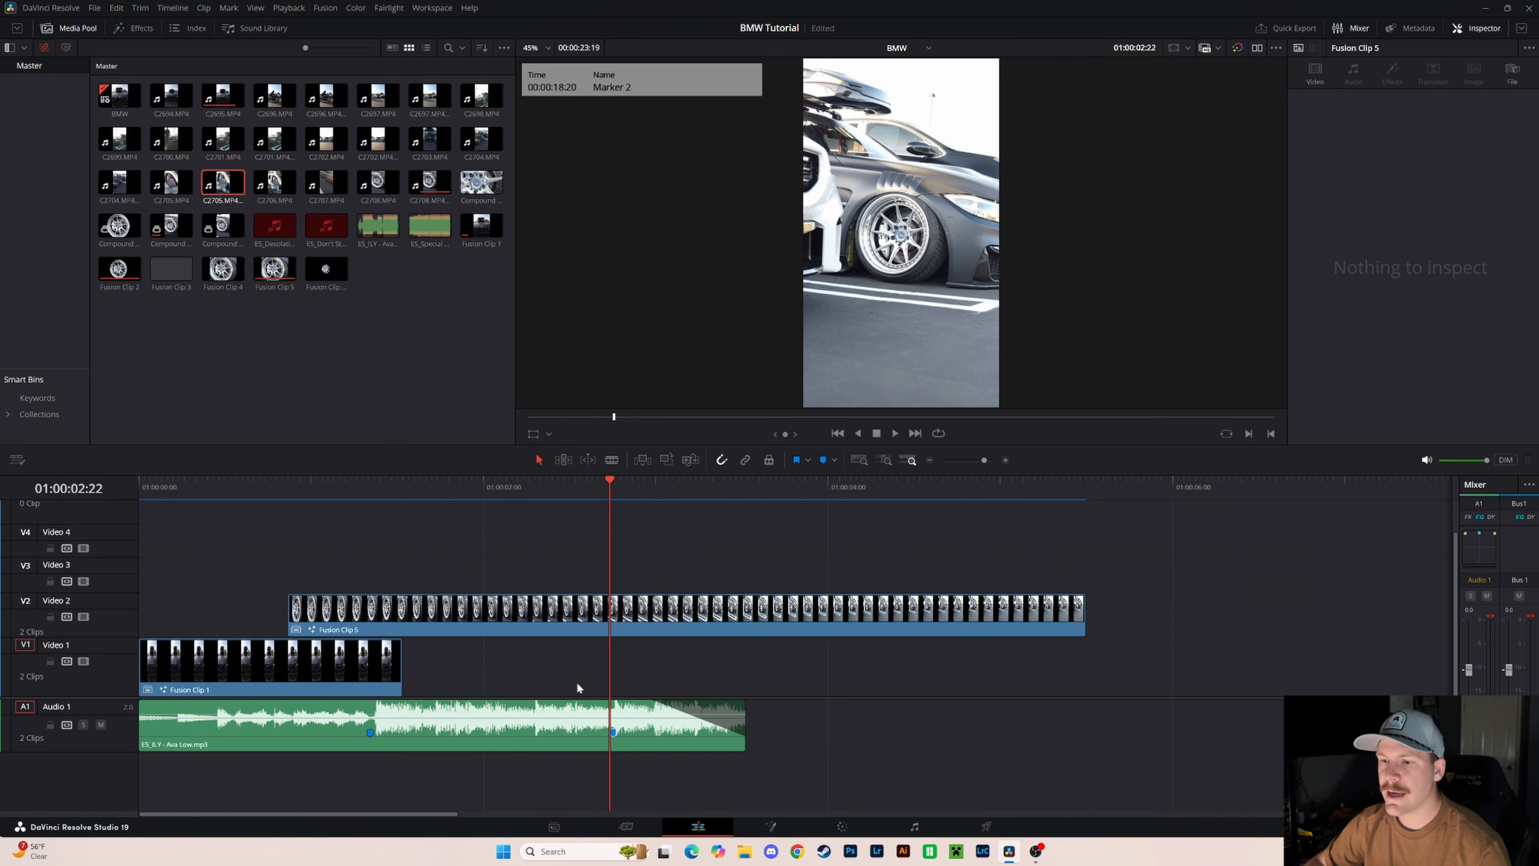
left_click_drag(1084, 608, 606, 662)
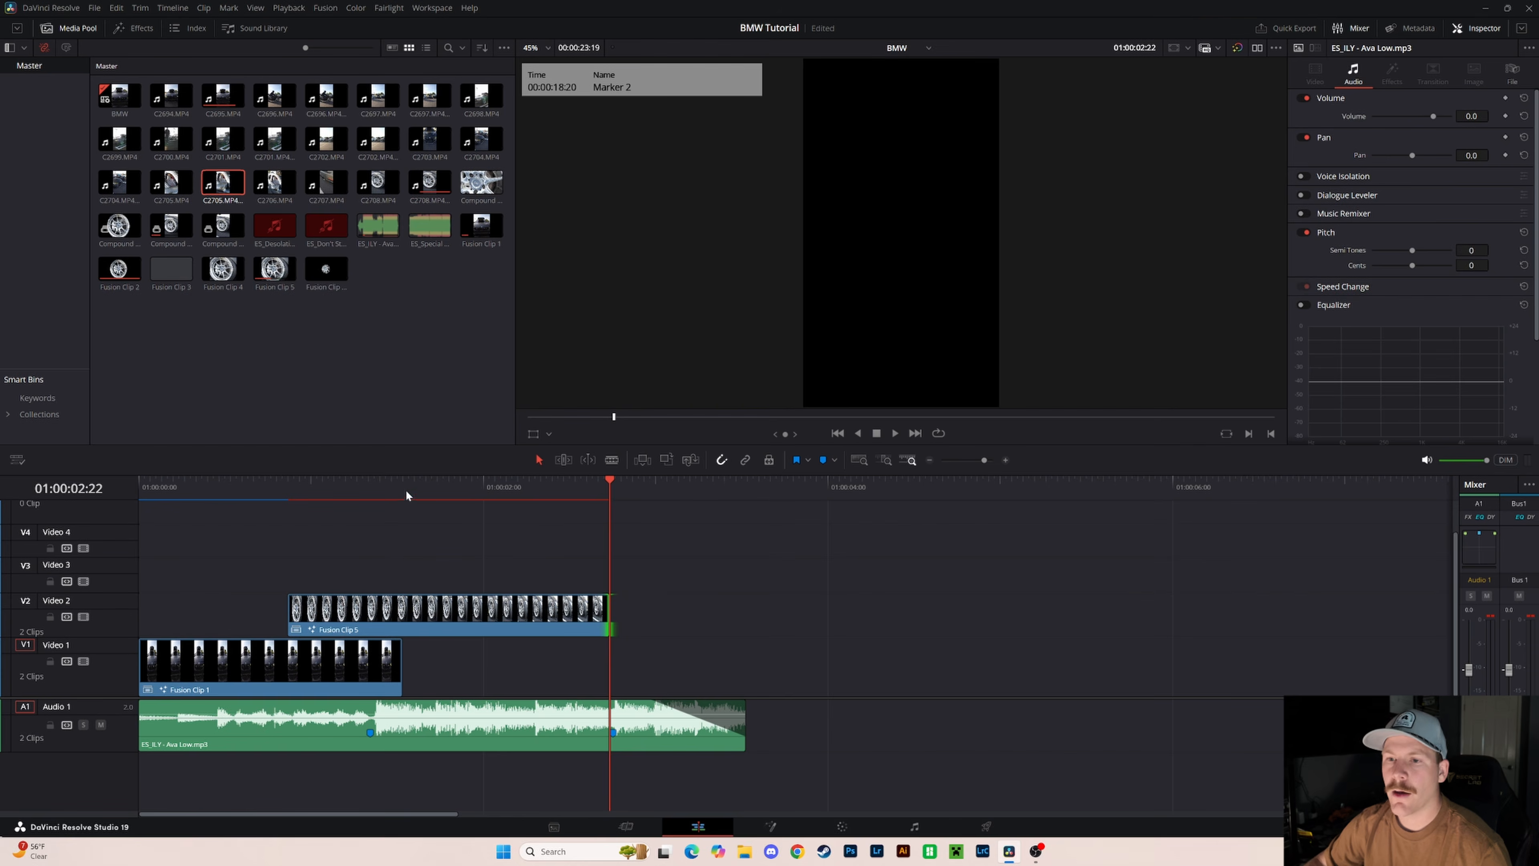
- Play back the timeline from the start of the wheel clip to check the transition against the music
left_click_drag(405, 493, 290, 509)
key("space")
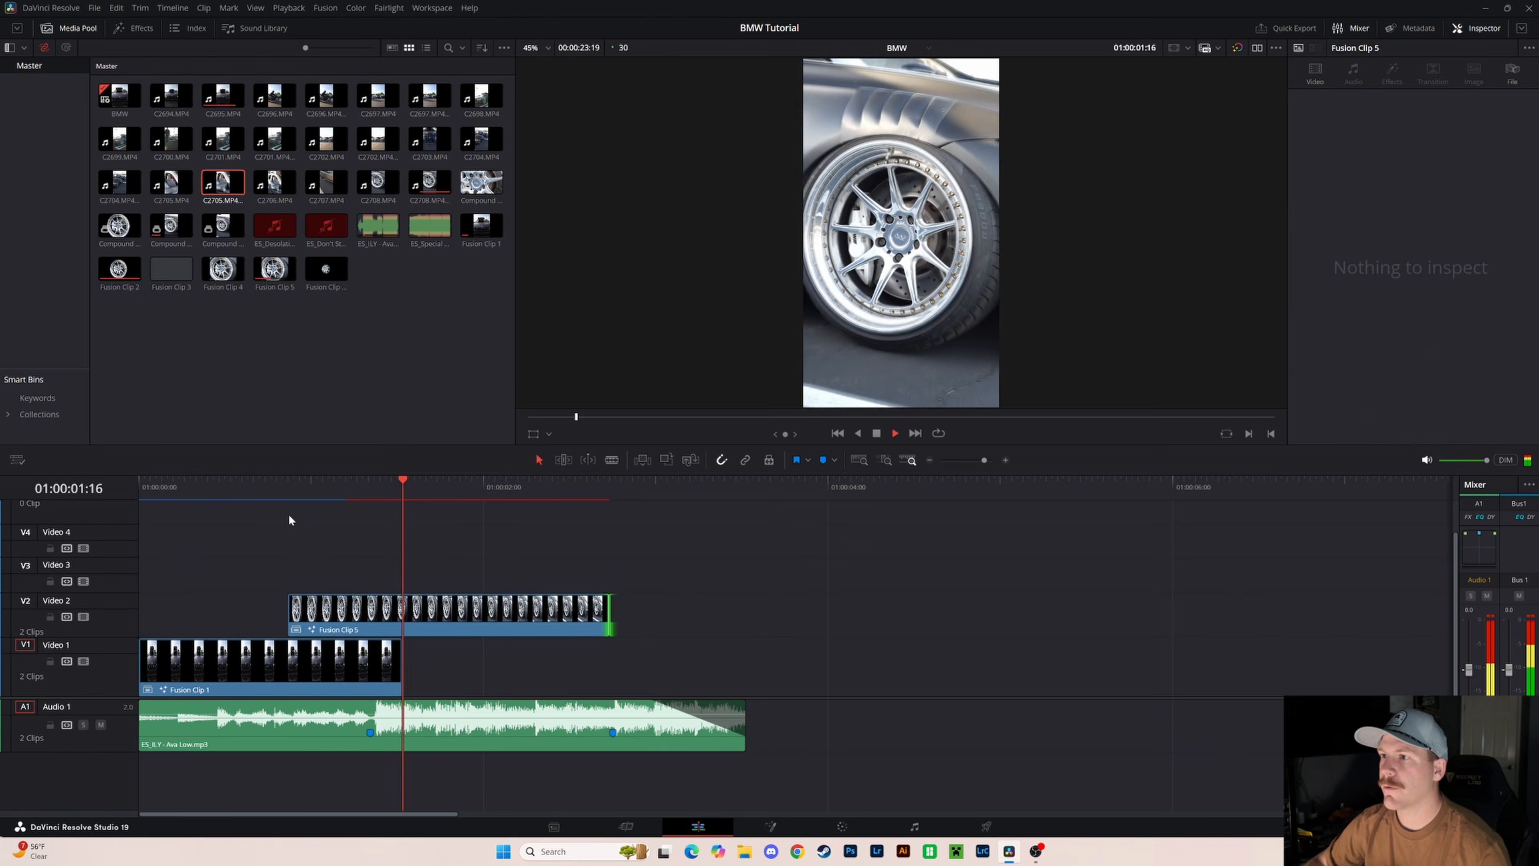
key("space")
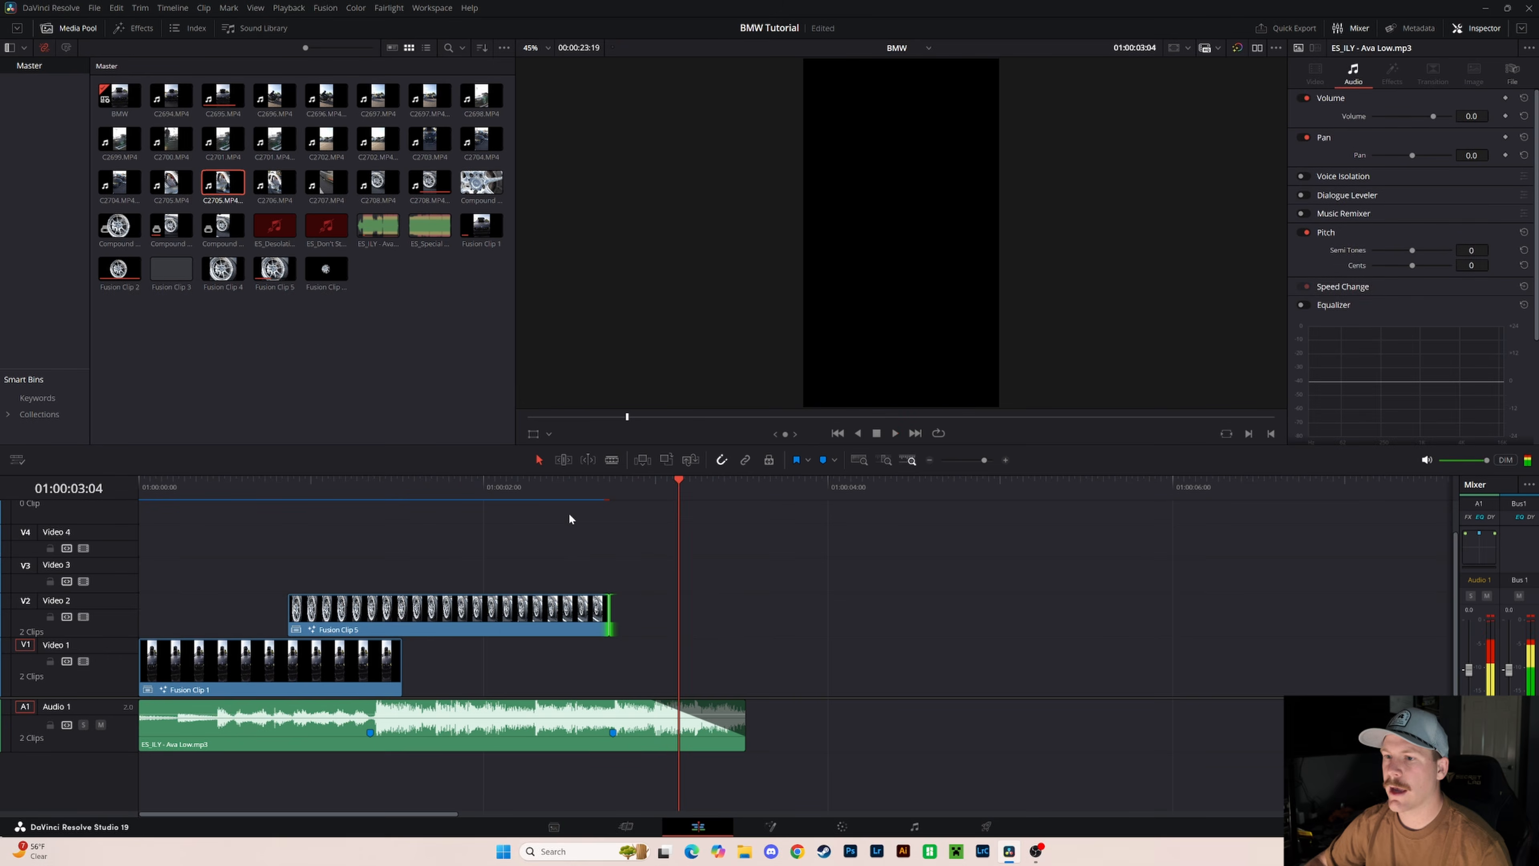
- In the wheel clip's Fusion spline, bend the Source Time curve with the first and last keyframes' handles so it is steep at both ends
left_click_drag(591, 488, 617, 490)
left_click(782, 826)
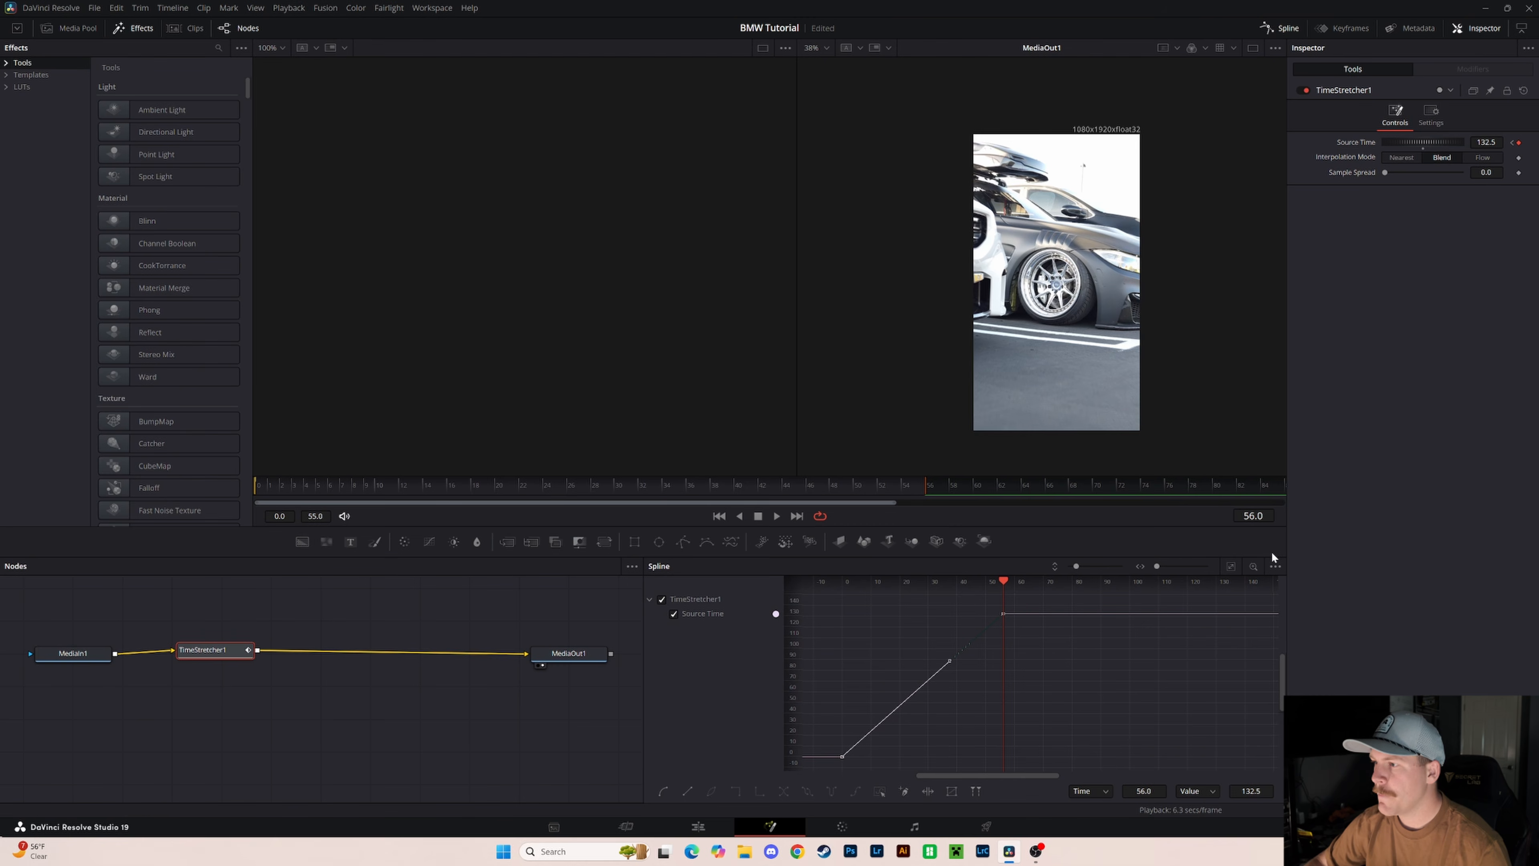
left_click(1232, 567)
left_click(840, 757)
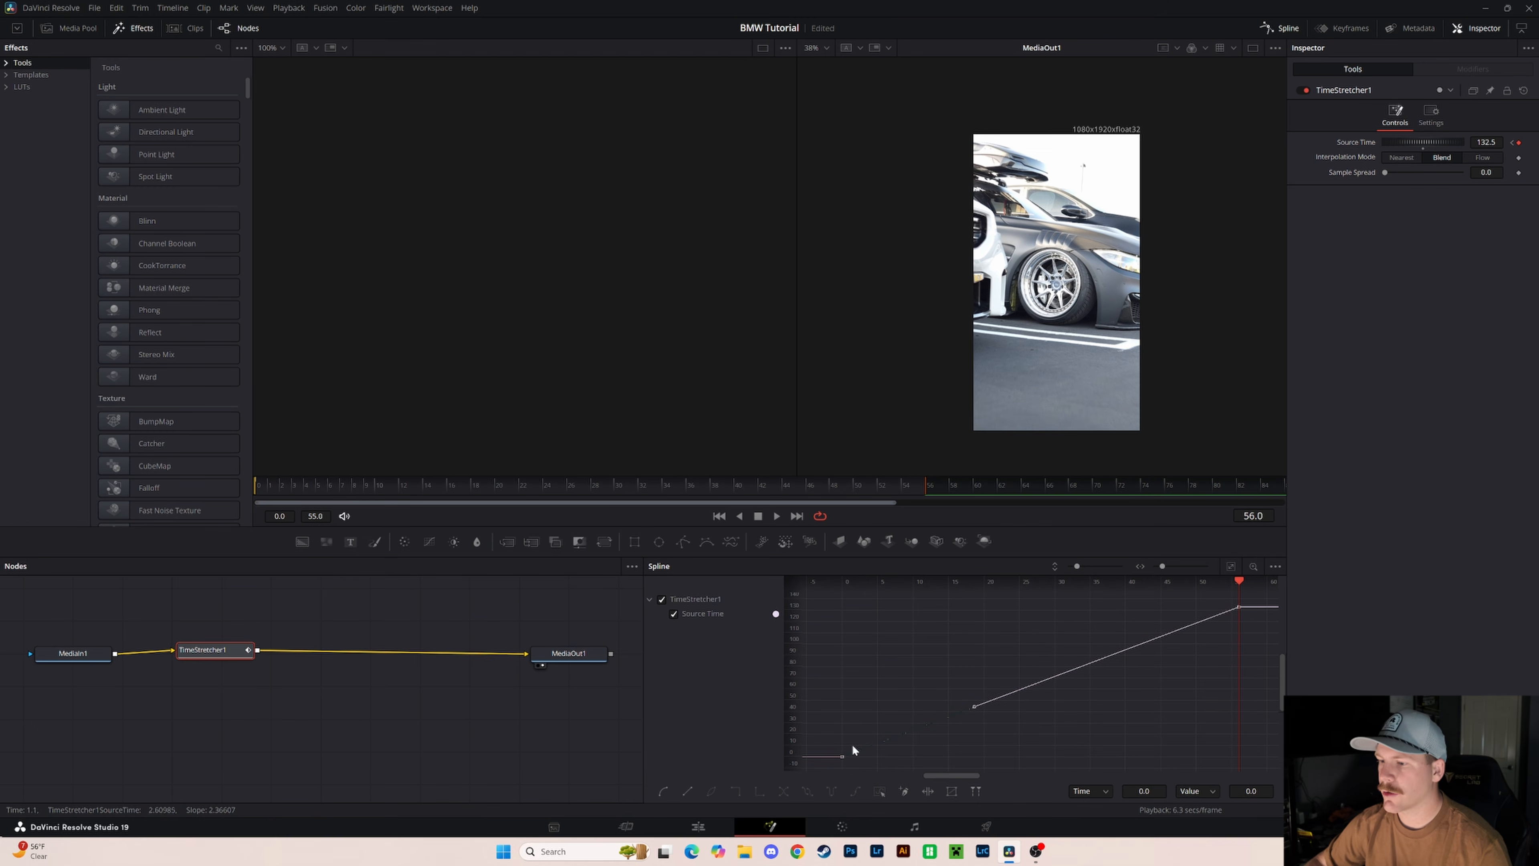
left_click_drag(975, 708, 864, 657)
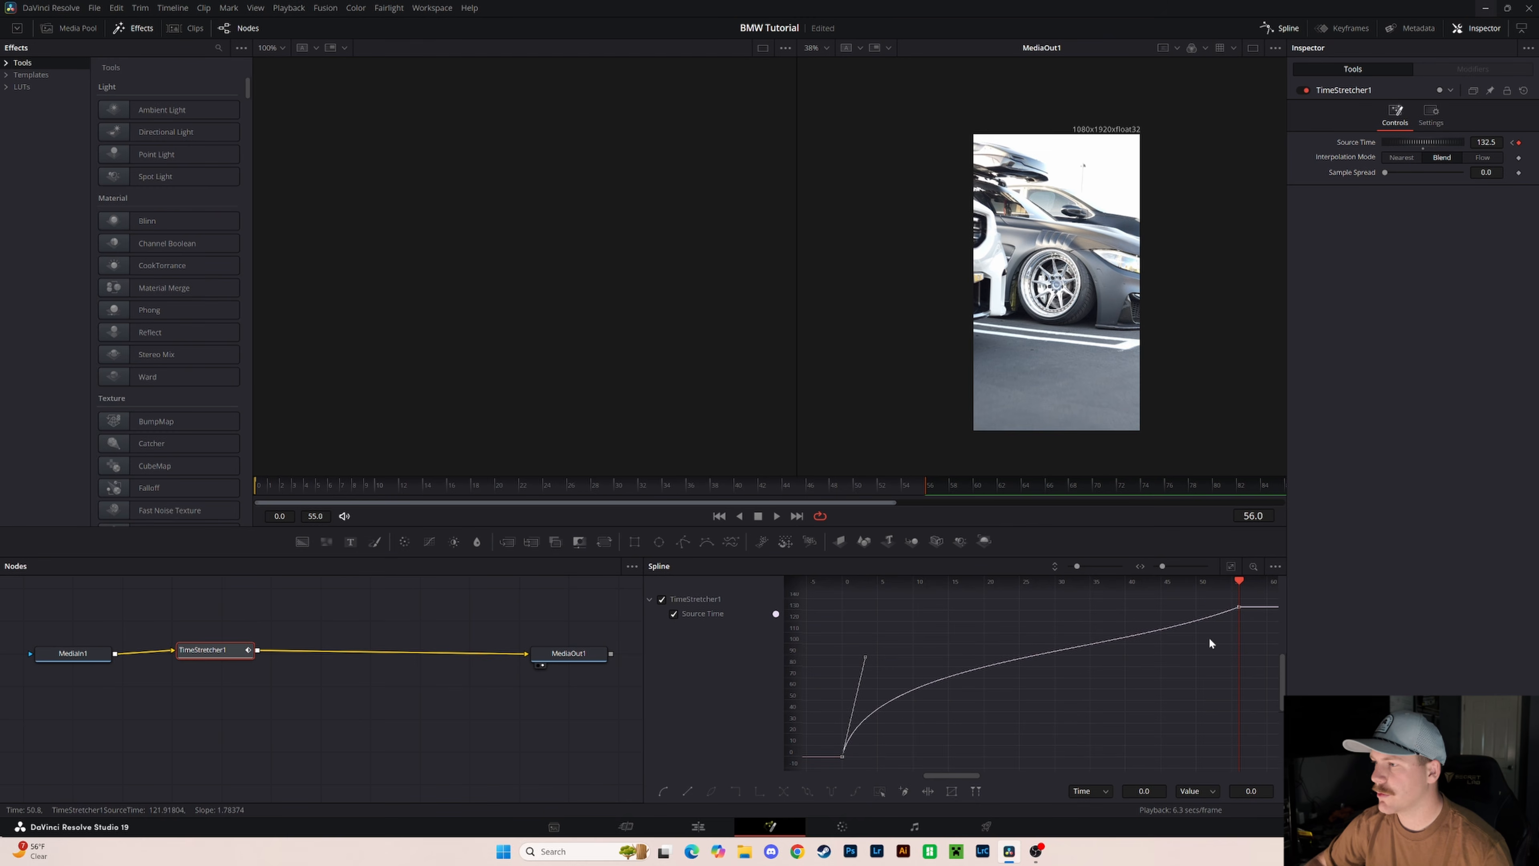
left_click(1238, 606, "ctrl")
left_click_drag(1106, 657, 1147, 694)
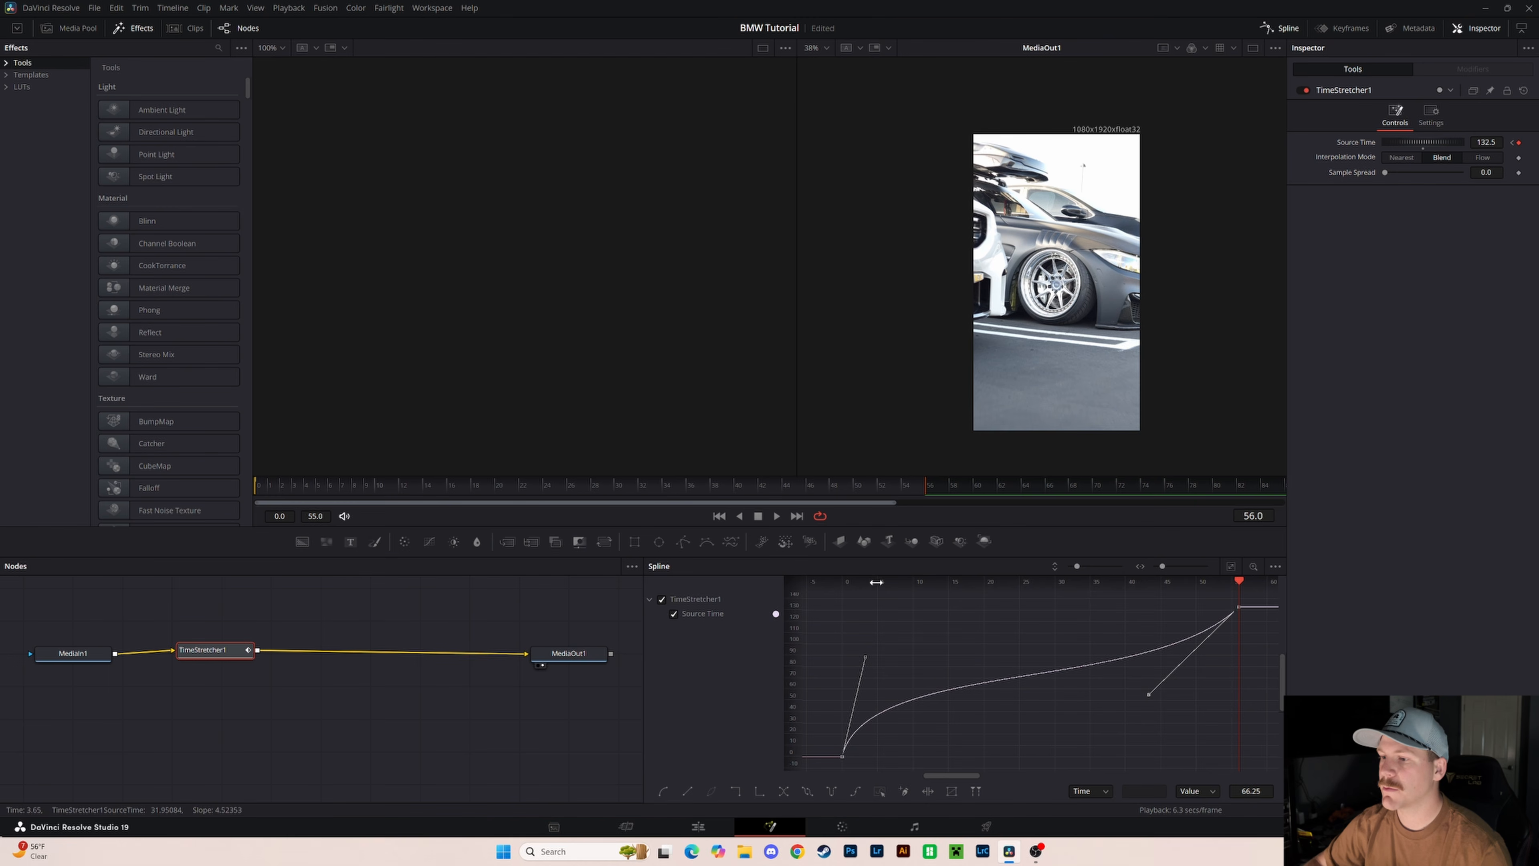
left_click(893, 706)
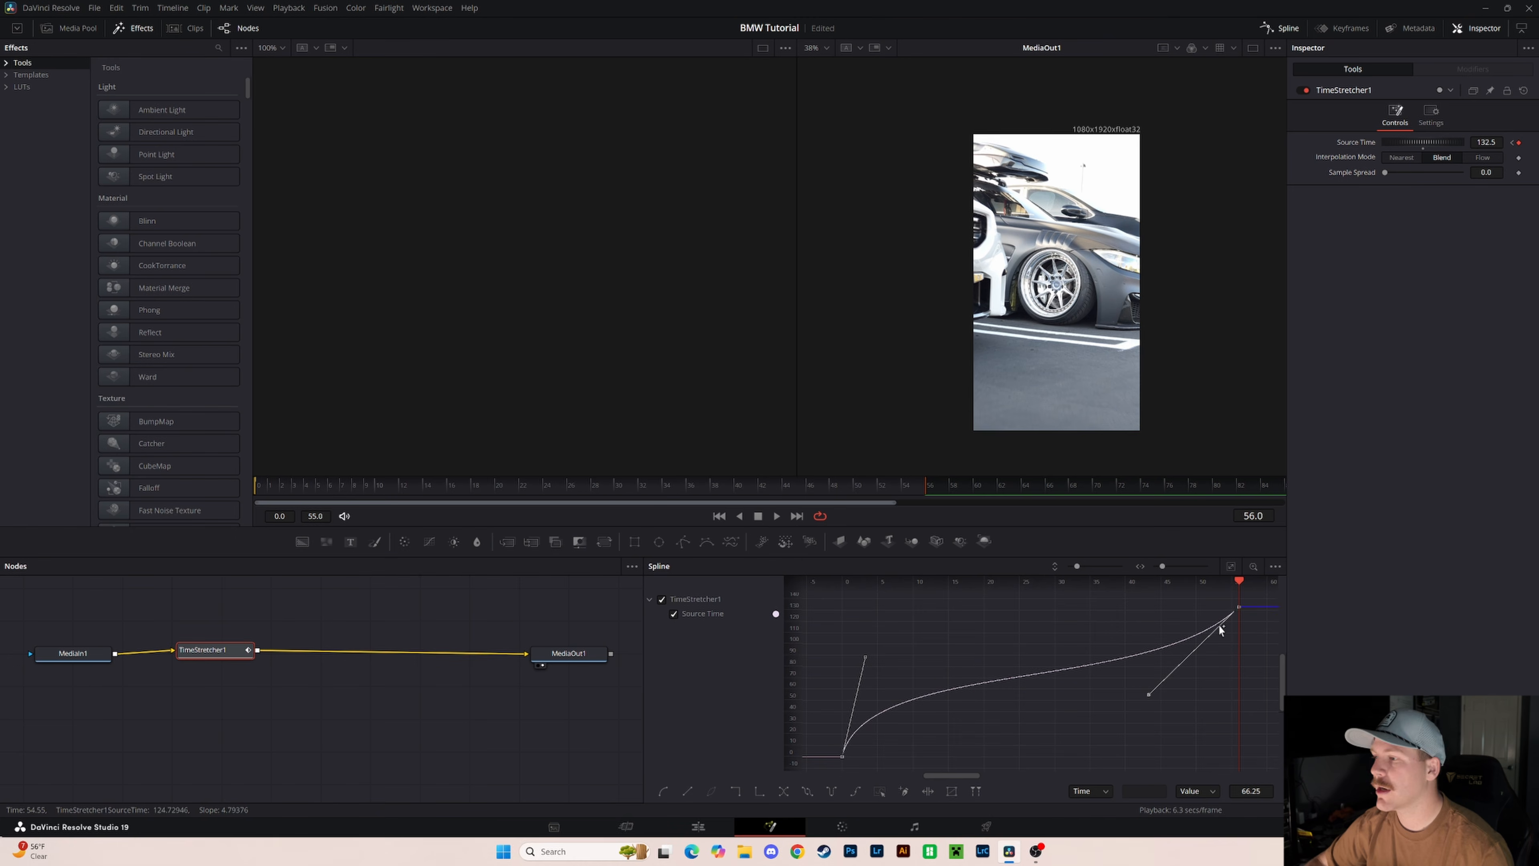
- Return to the Edit page and play the speed-ramped wheel clip from its start and from the first audio marker
left_click(720, 827)
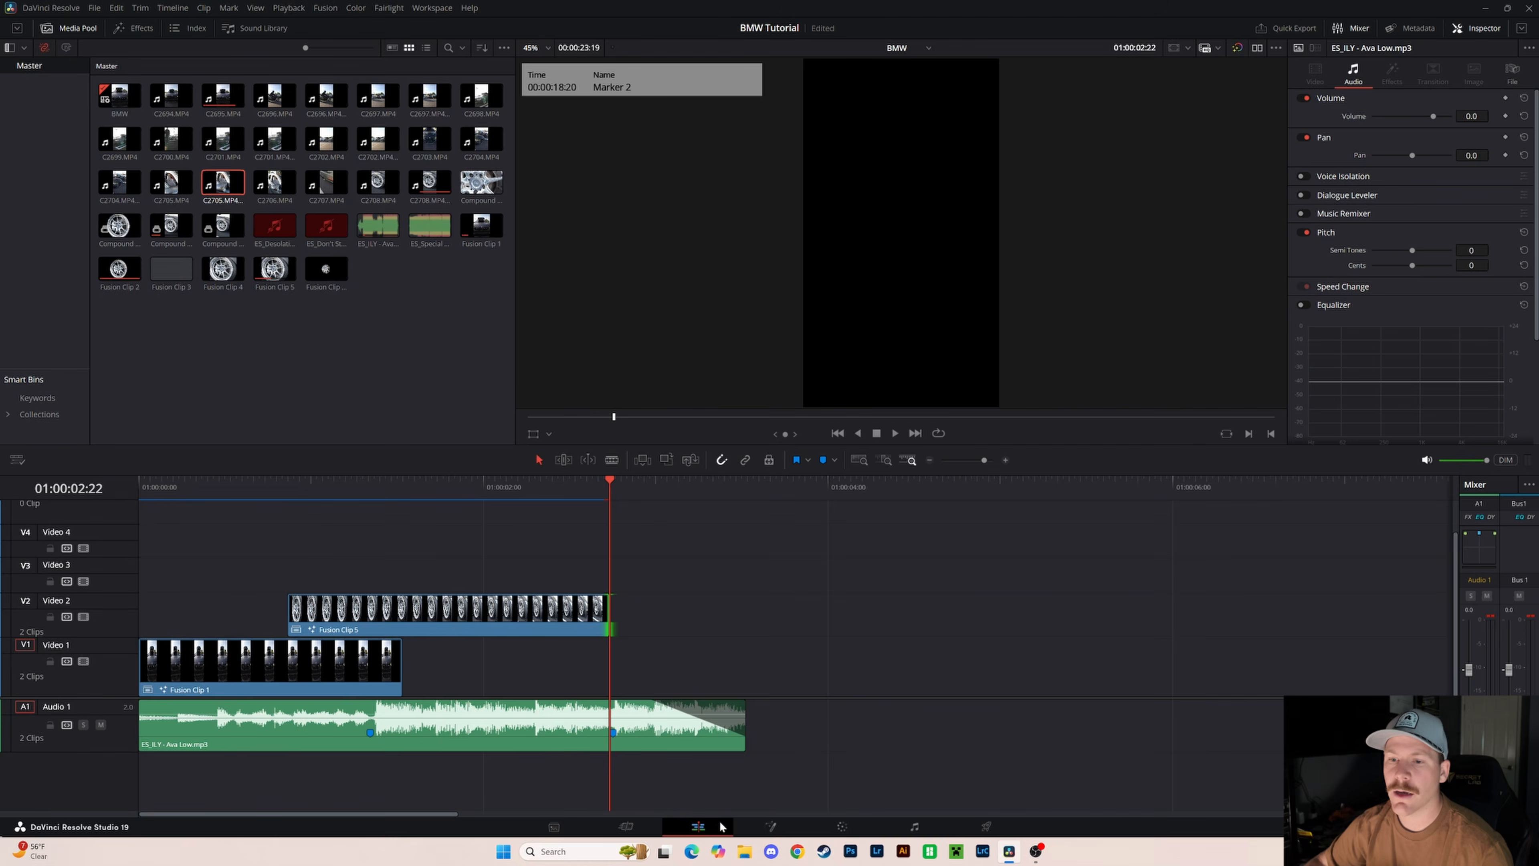
left_click(281, 485)
key("space")
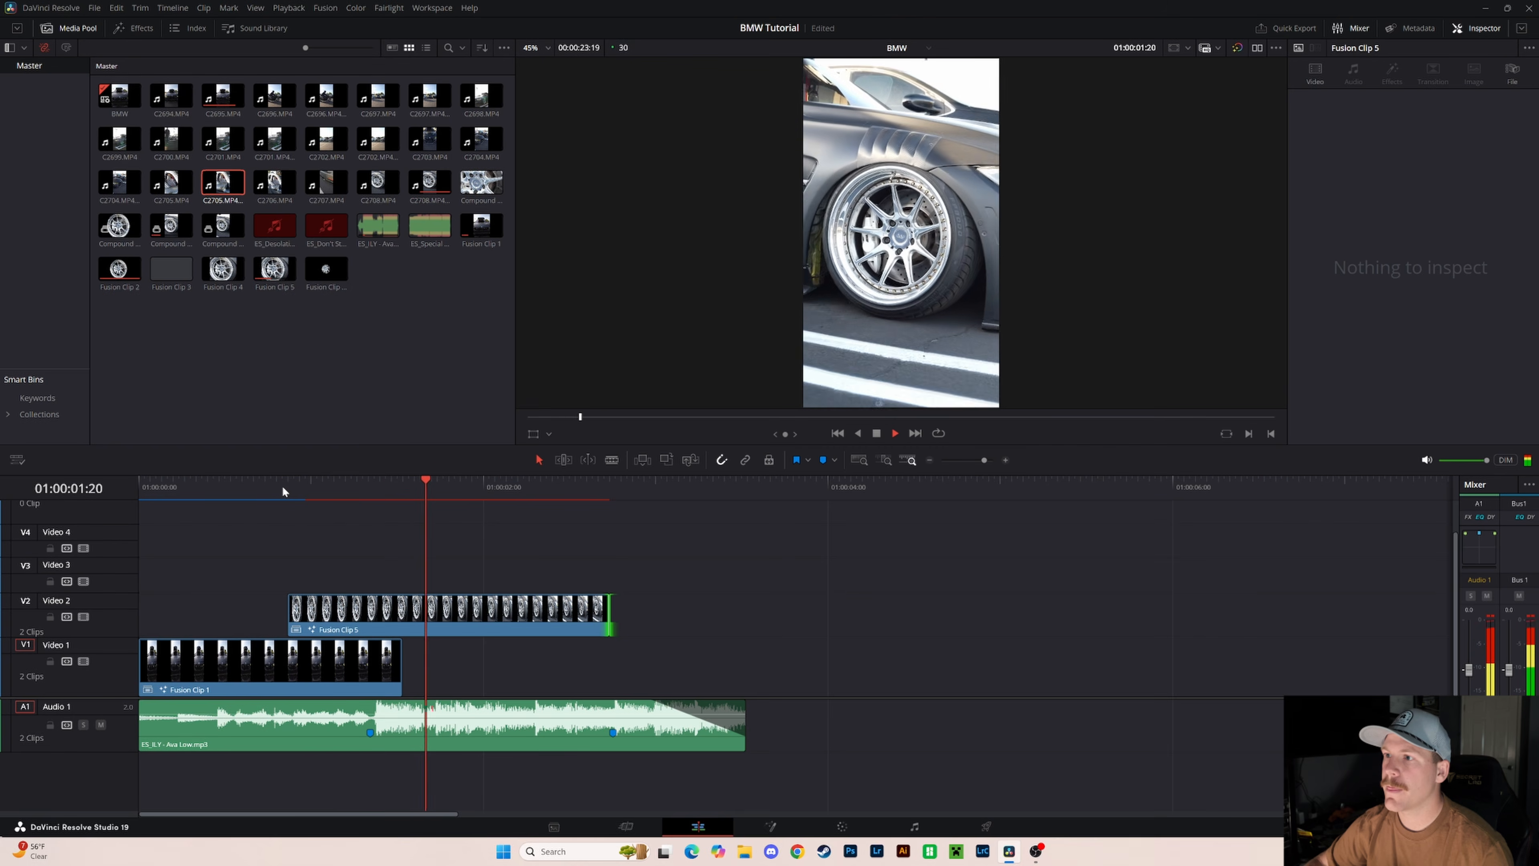
key("space")
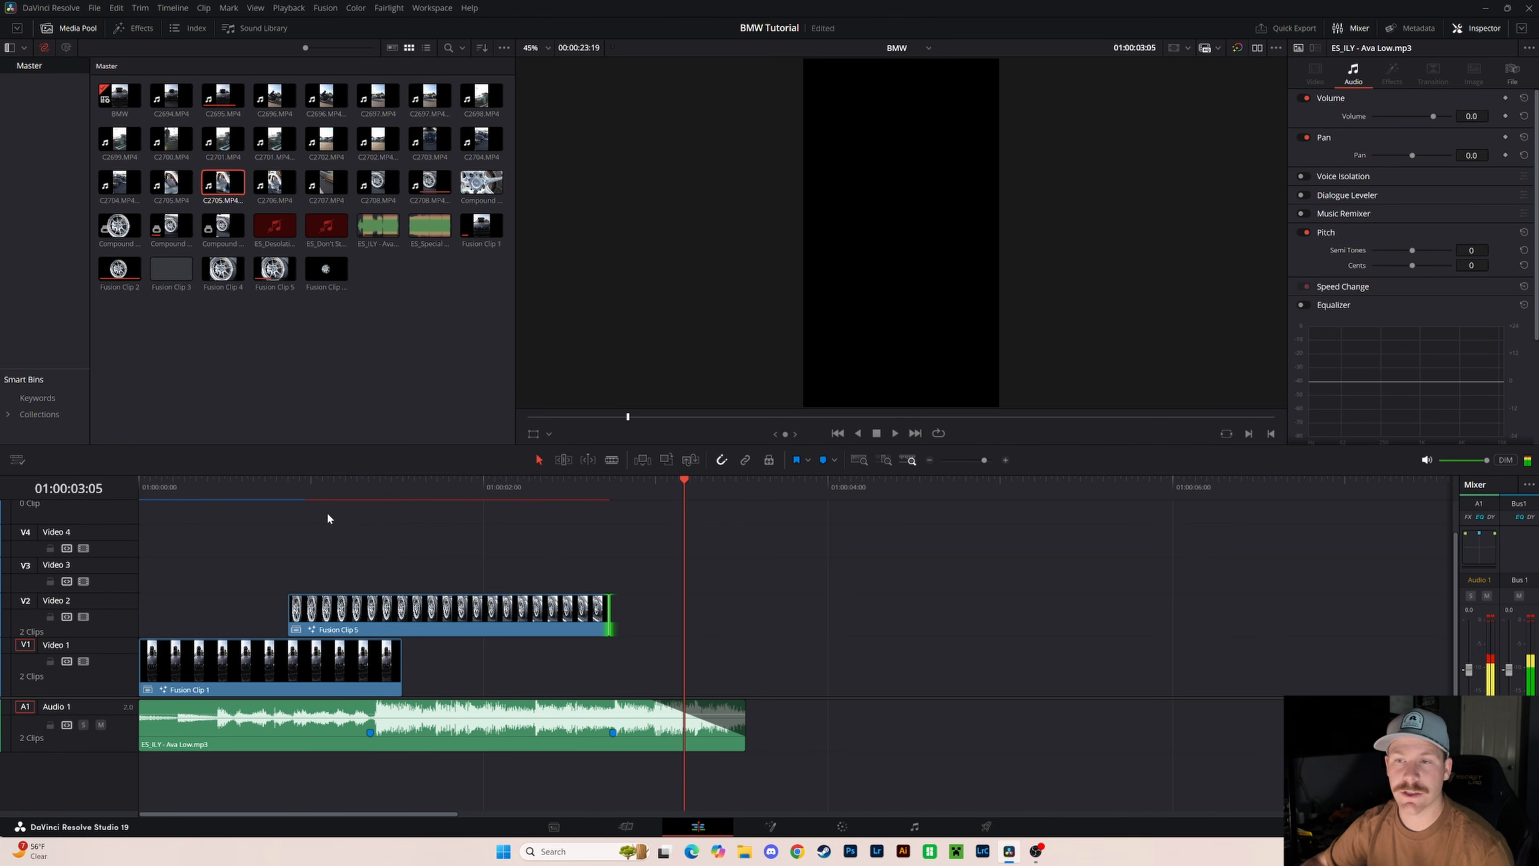
mouse_move(289, 499)
left_mouse_down()
mouse_move(402, 515)
mouse_move(312, 517)
mouse_move(344, 519)
mouse_move(697, 500)
mouse_move(290, 533)
left_mouse_up()
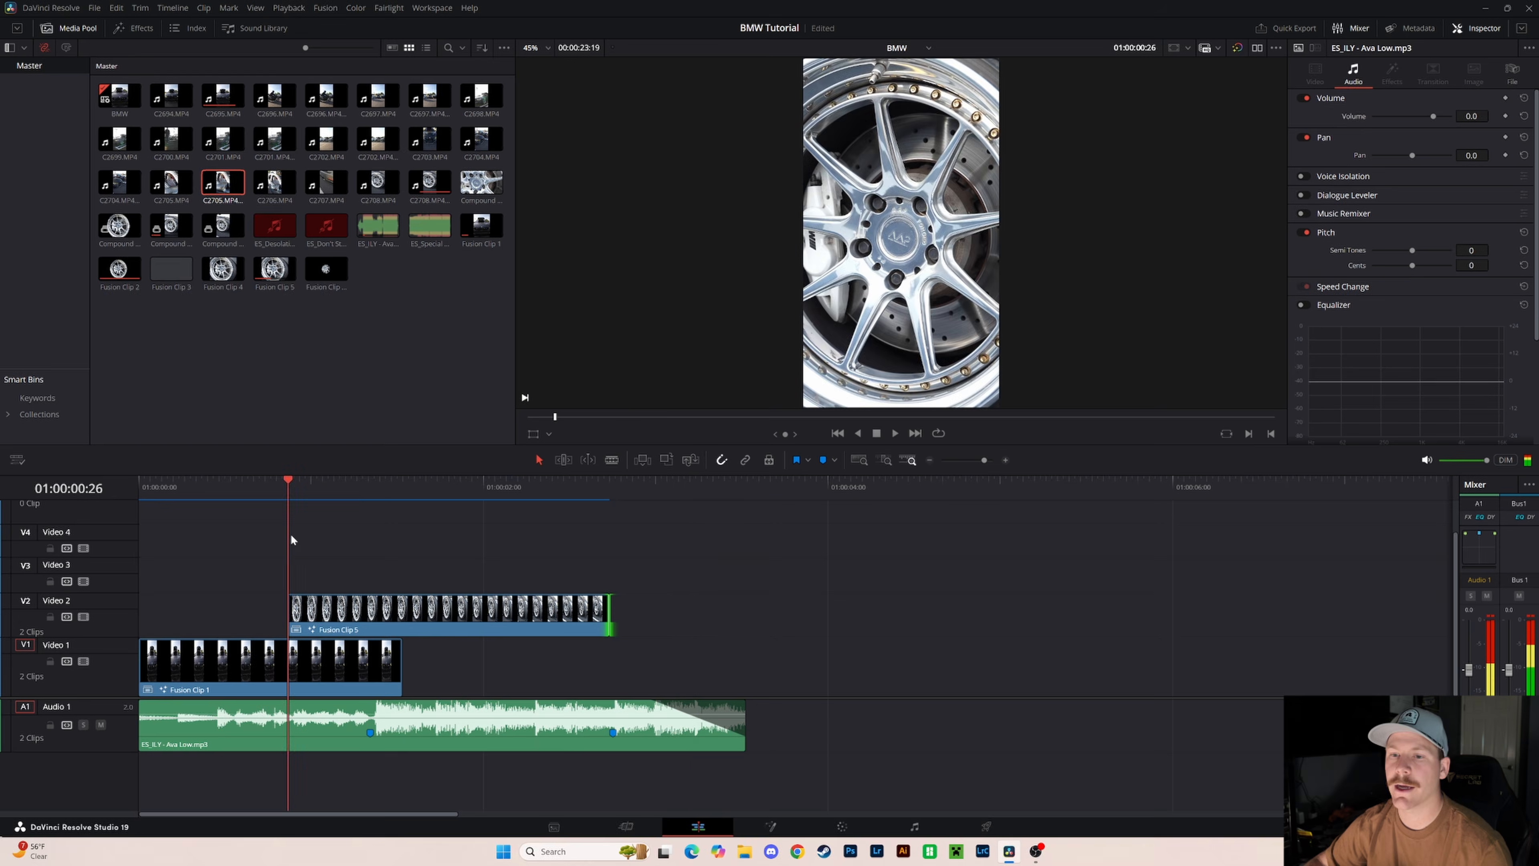
key("space")
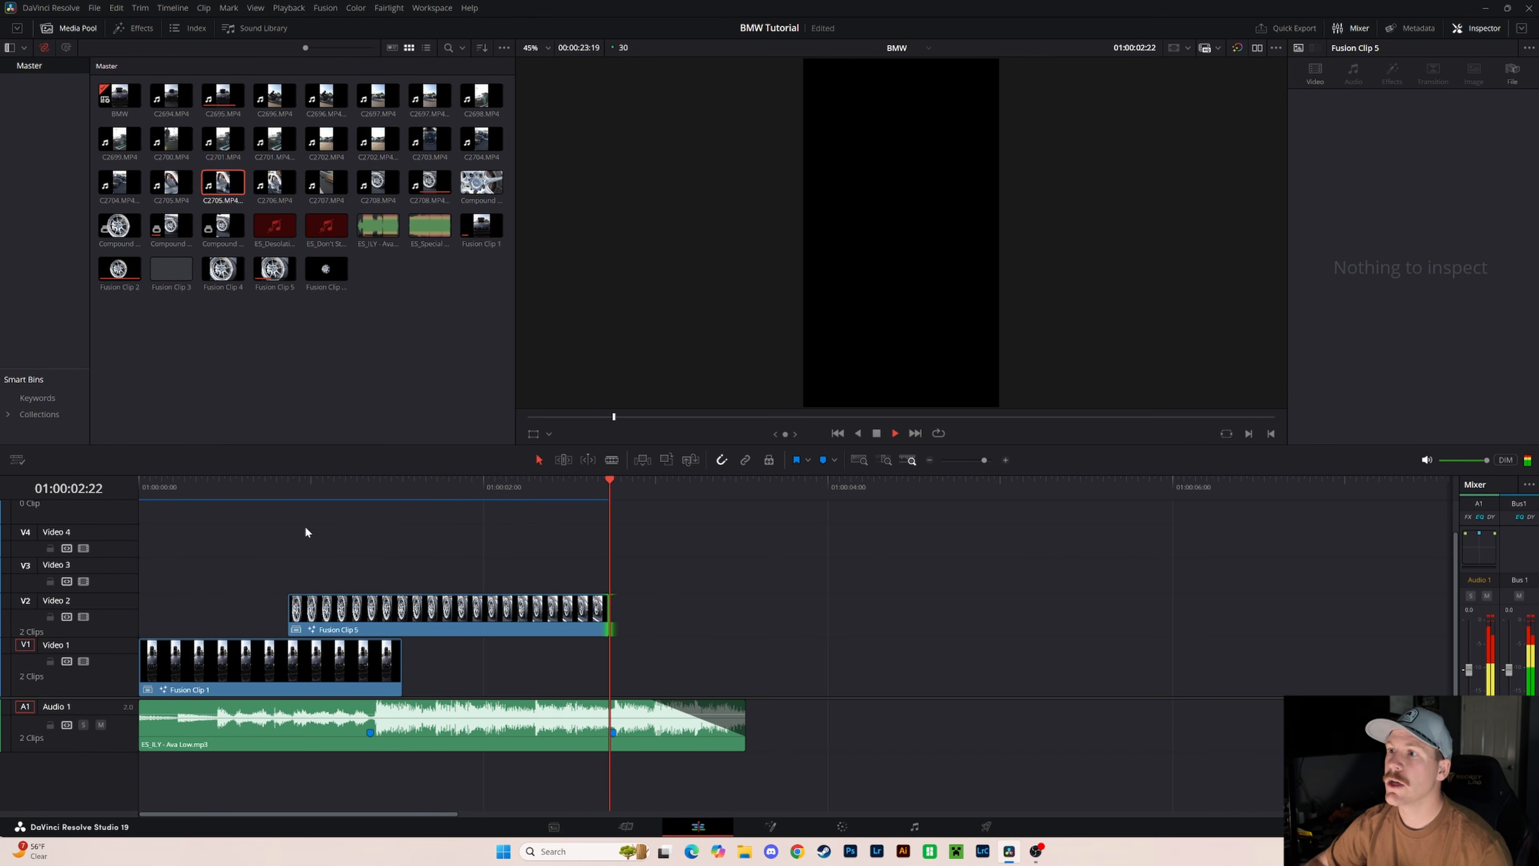
key("space")
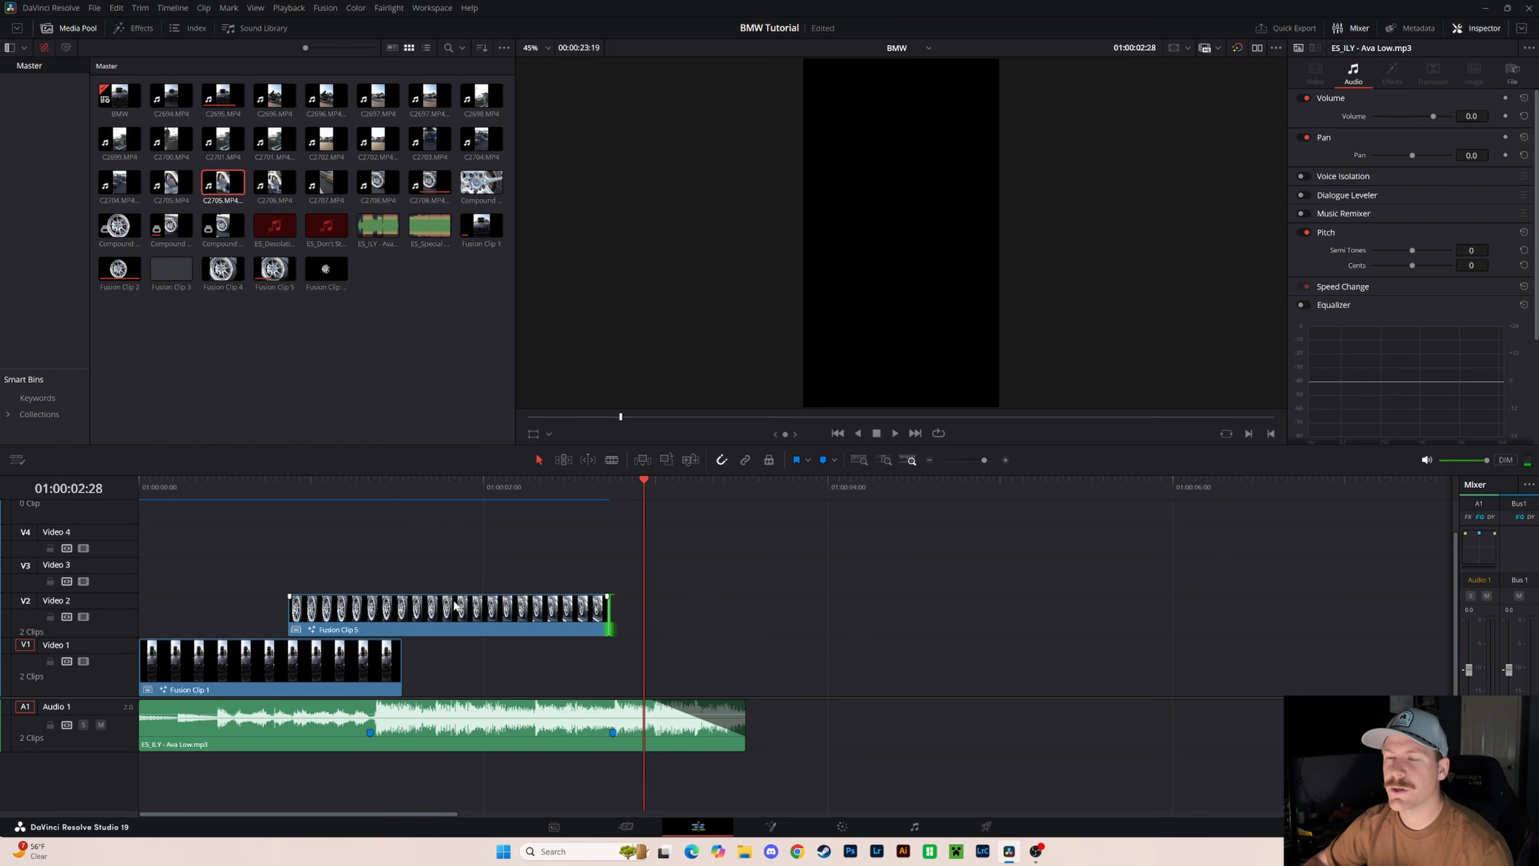
left_click(368, 492)
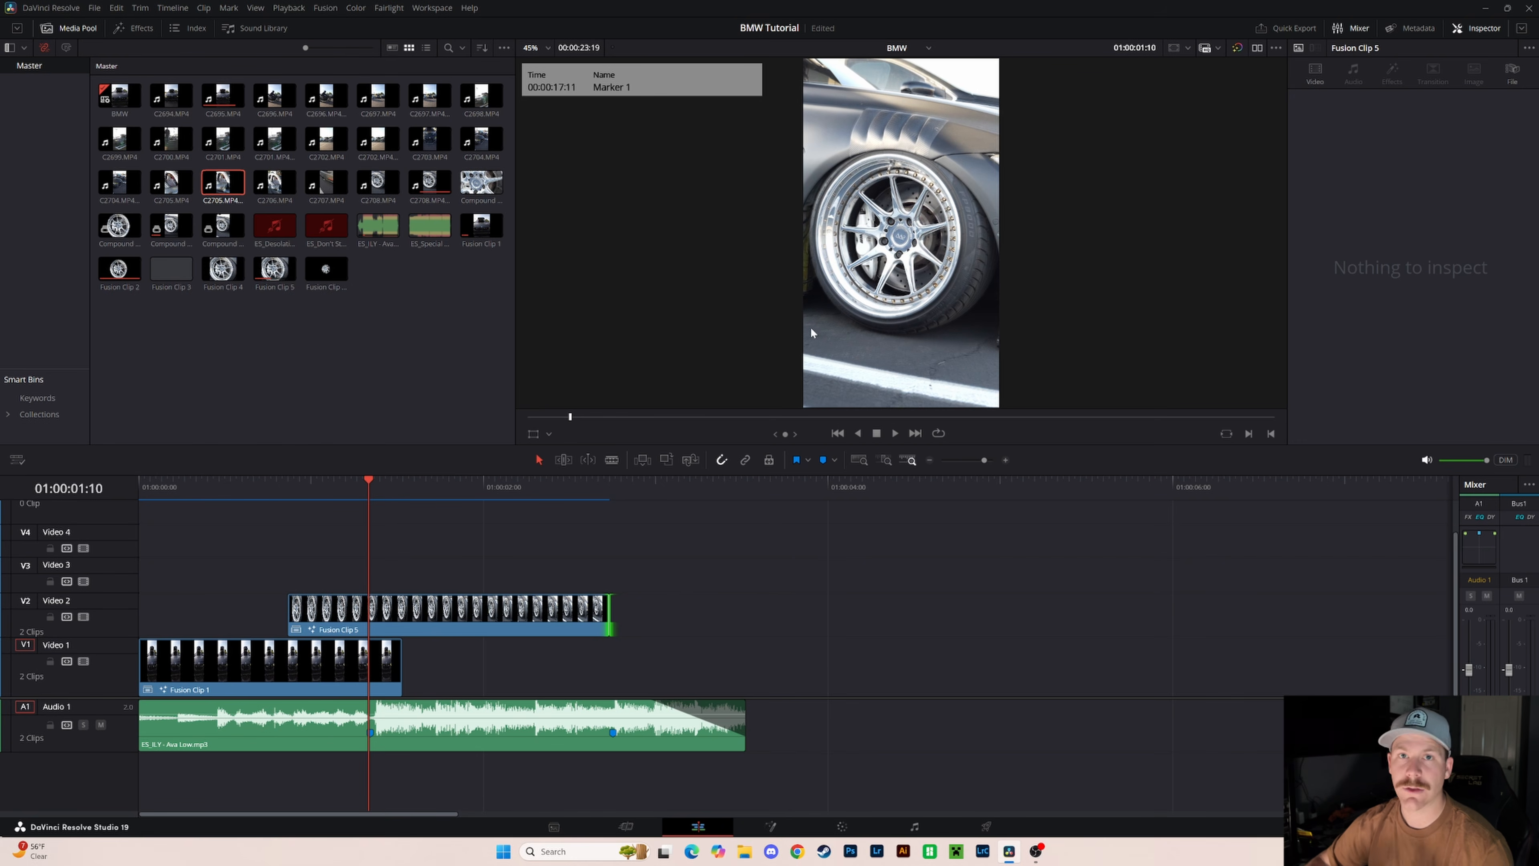
key("space")
key("space")
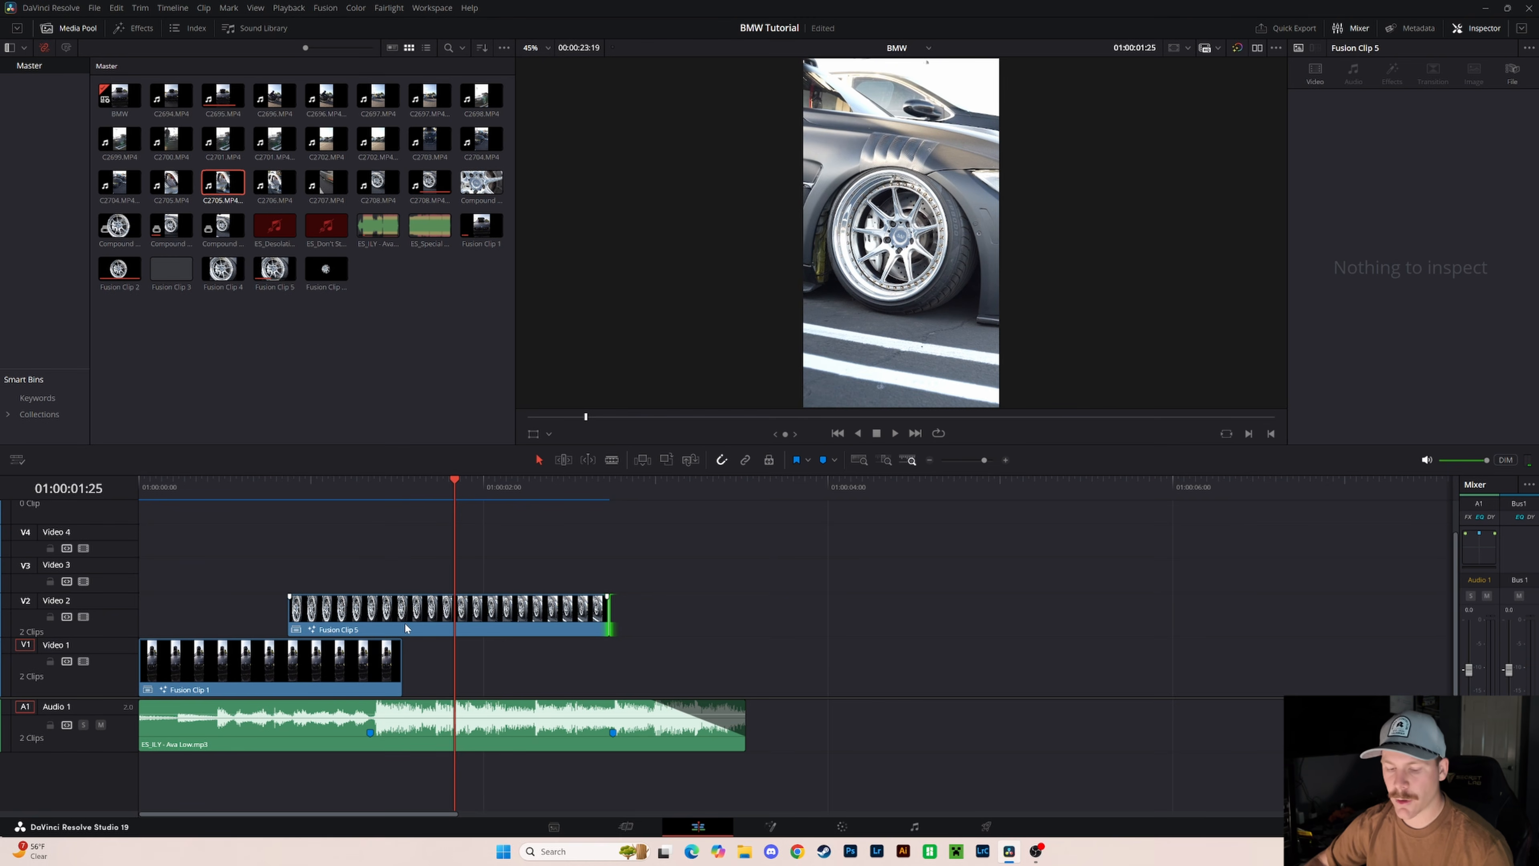
- Duplicate the wheel clip onto Video 1 beyond the end of the music, with the copy starting shortly before 01:00:06:00
left_click_drag(404, 628, 1168, 797)
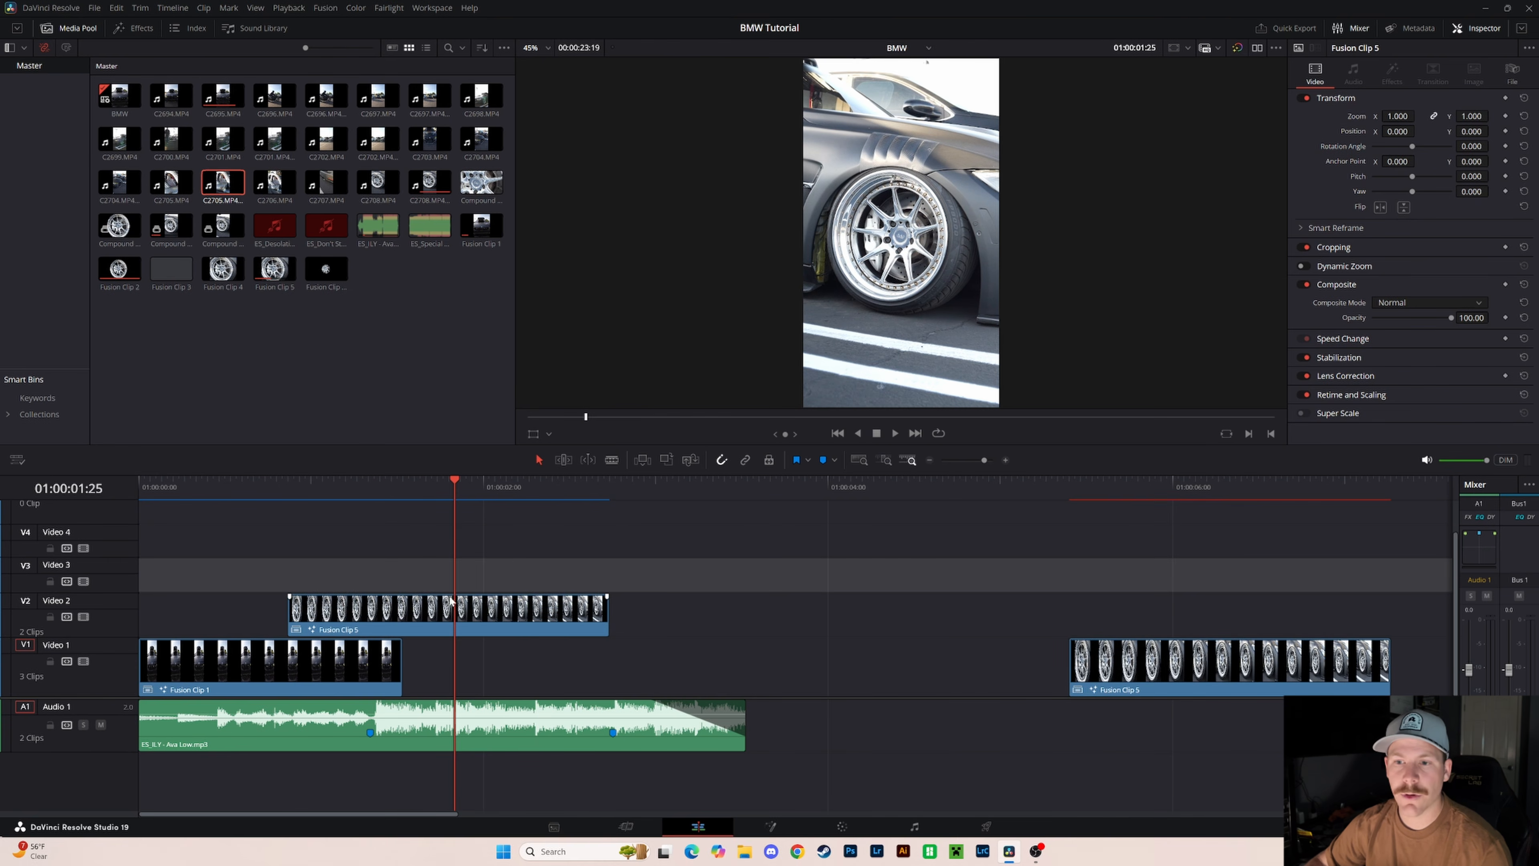
left_click_drag(1178, 684, 1235, 683)
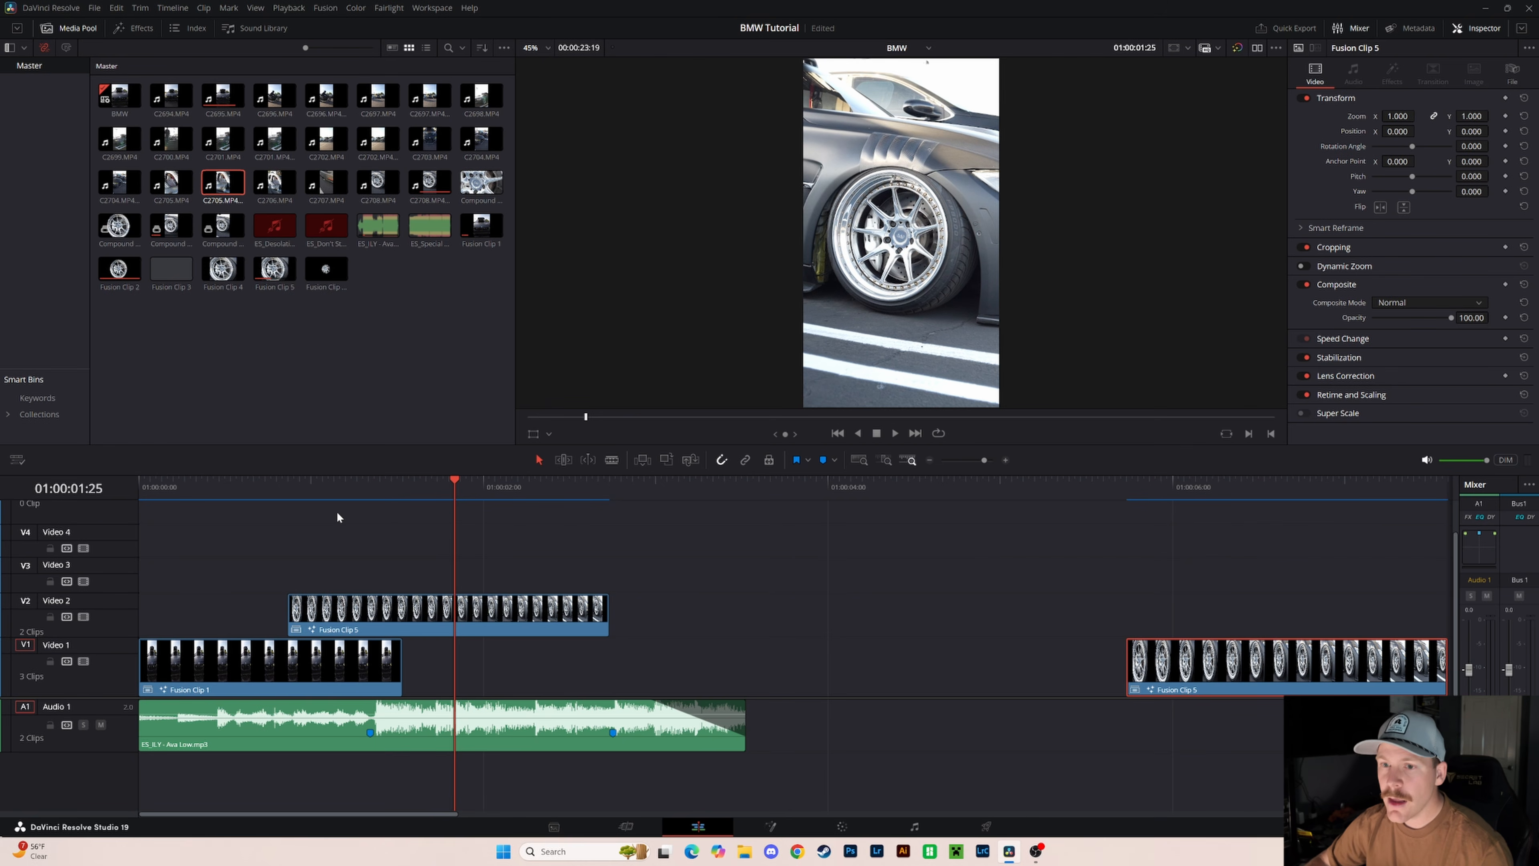
- With the playhead on the first audio marker at 01:00:01:10, add a circle Power Window to the Video 2 wheel clip on the Color page
left_click(352, 494)
left_click(367, 491)
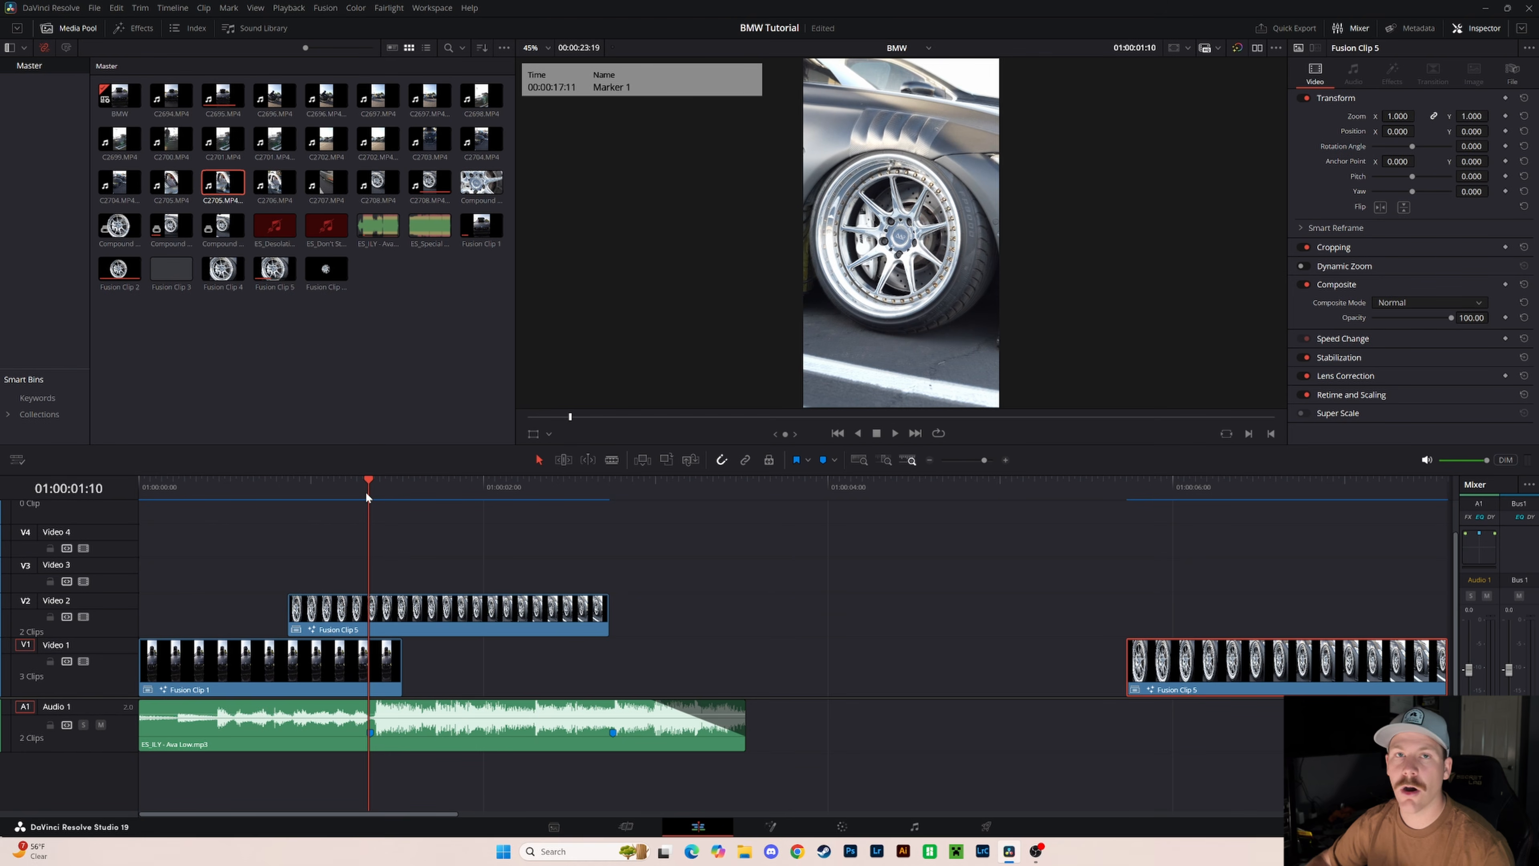
left_click(442, 610)
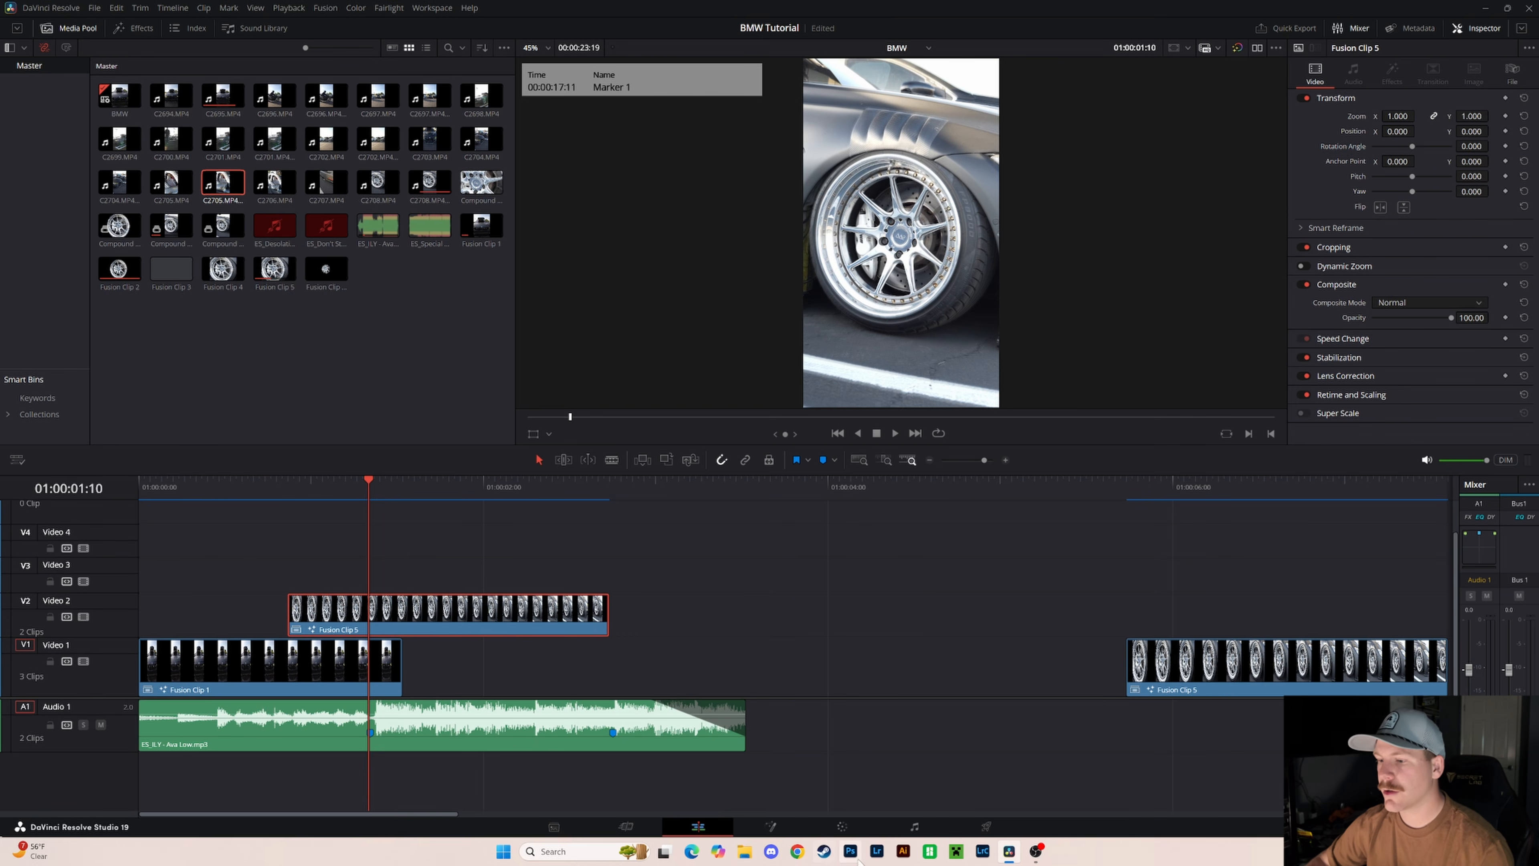
left_click(844, 828)
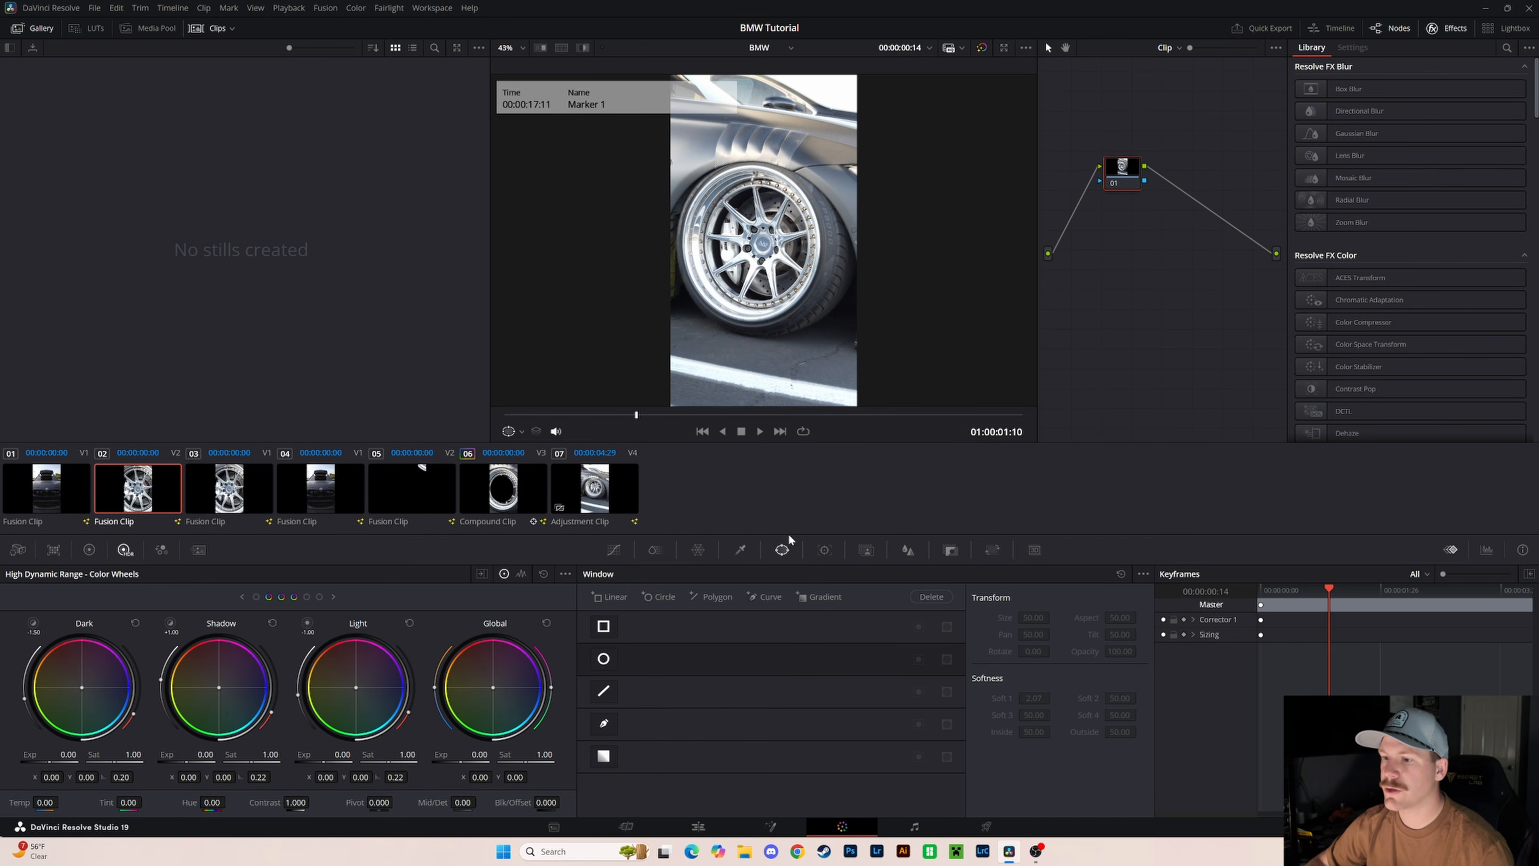
left_click(603, 658)
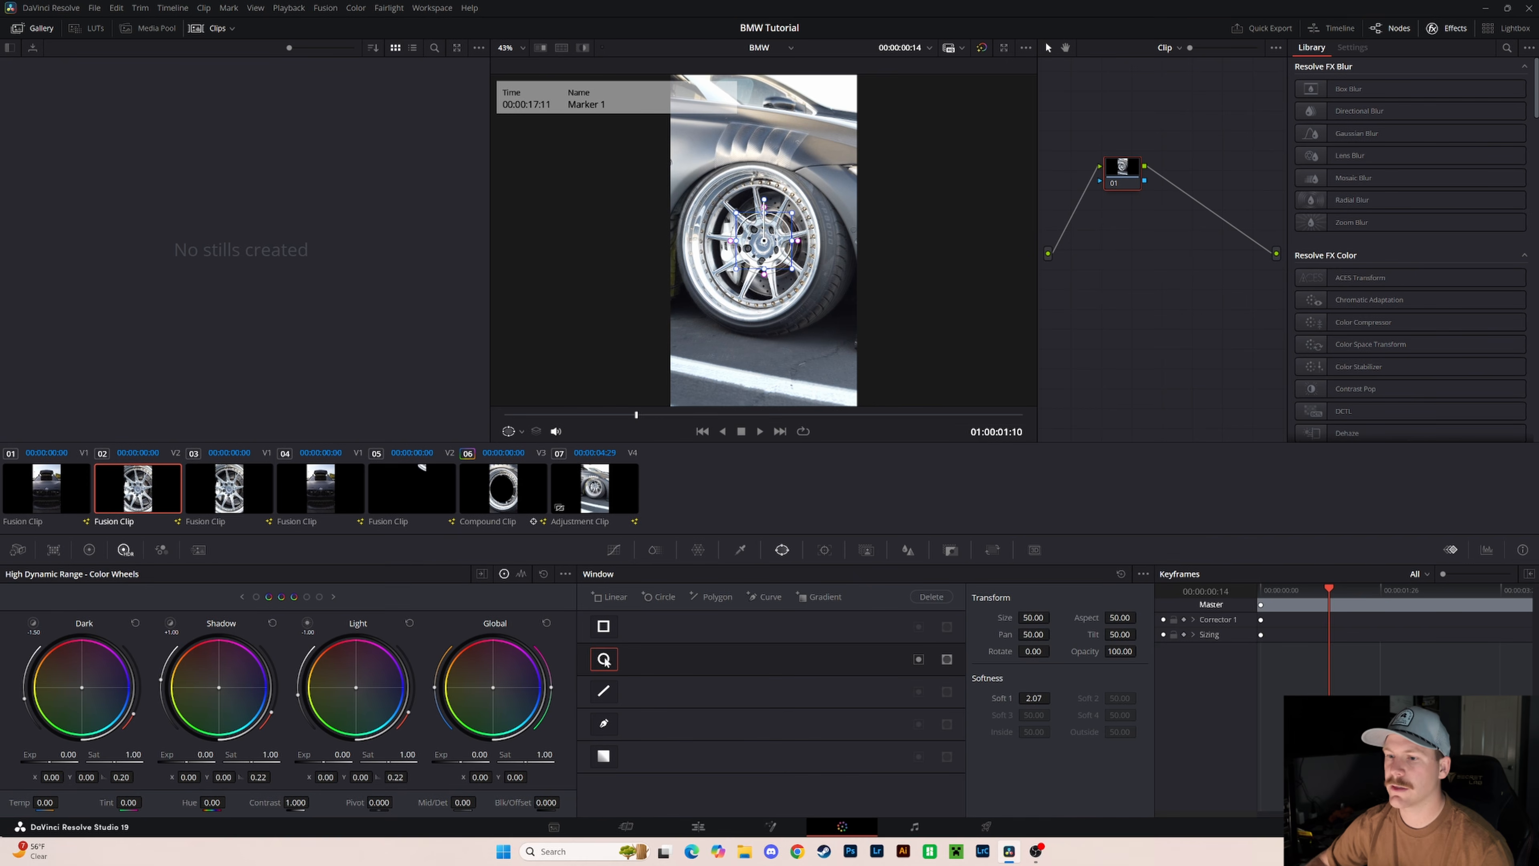
- Roughly fit the circle window around the wheel's rim, with size about 68.3, aspect 44.2, pan 49.2 and tilt 49.6
scroll(711, 278, "up", 4)
scroll(712, 277, "up", 1)
left_click_drag(712, 277, 696, 250)
left_click_drag(885, 257, 903, 251)
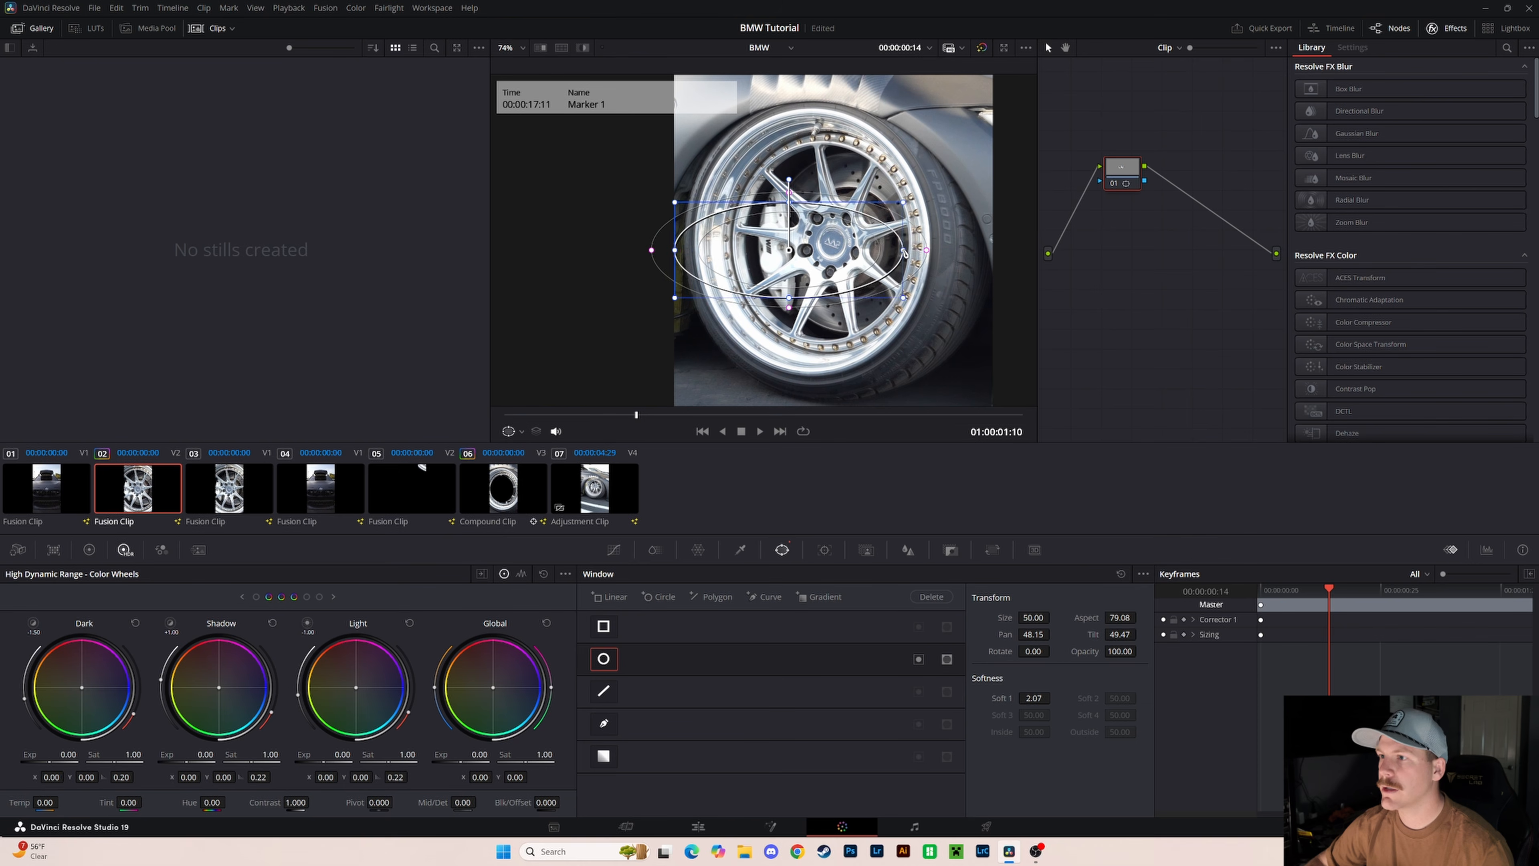
left_click_drag(789, 250, 808, 238)
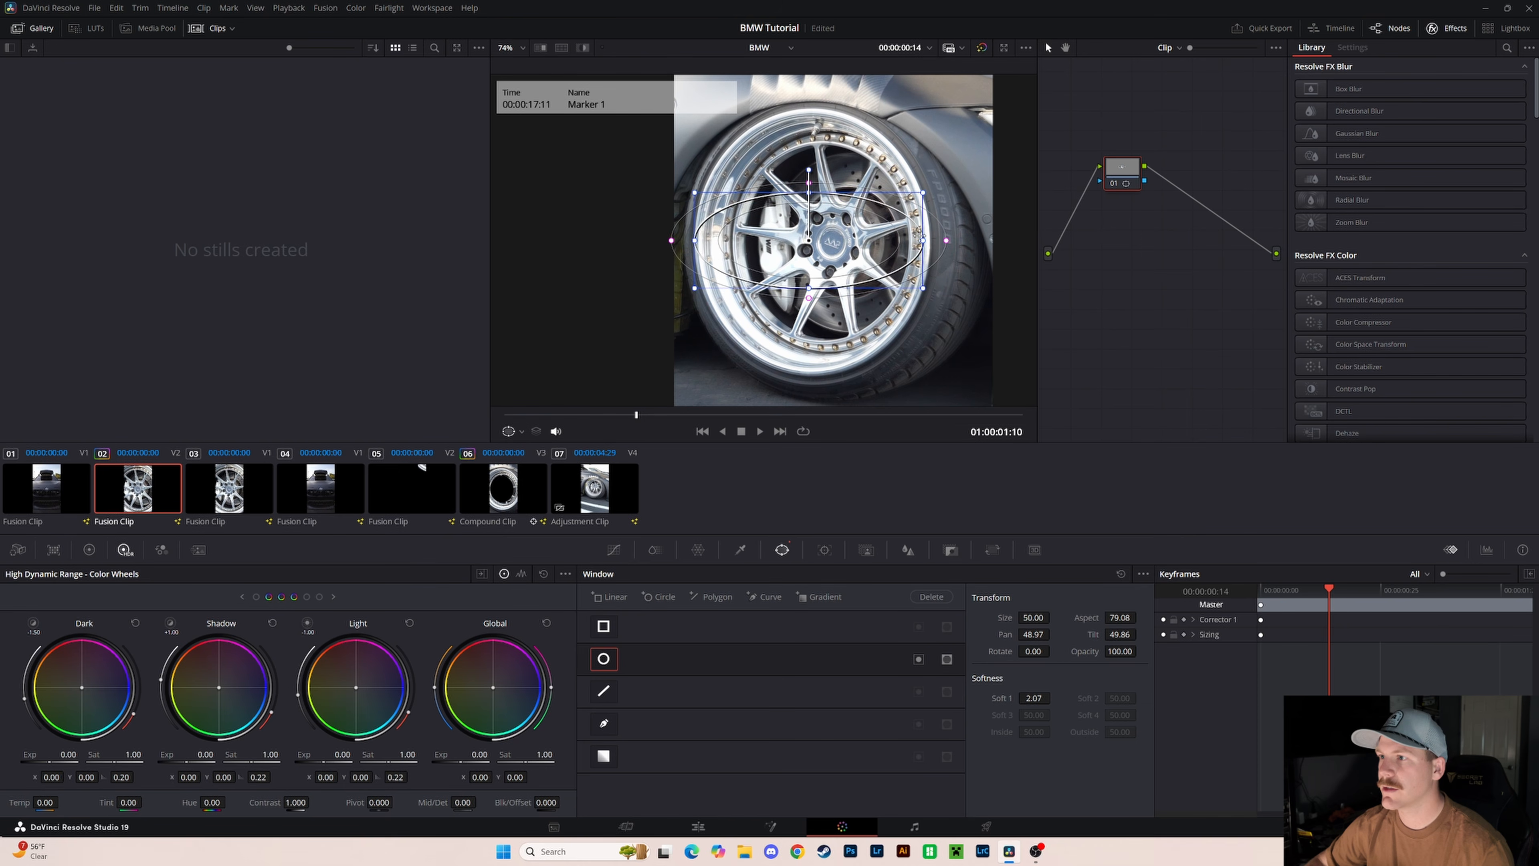
left_click_drag(925, 245, 923, 244)
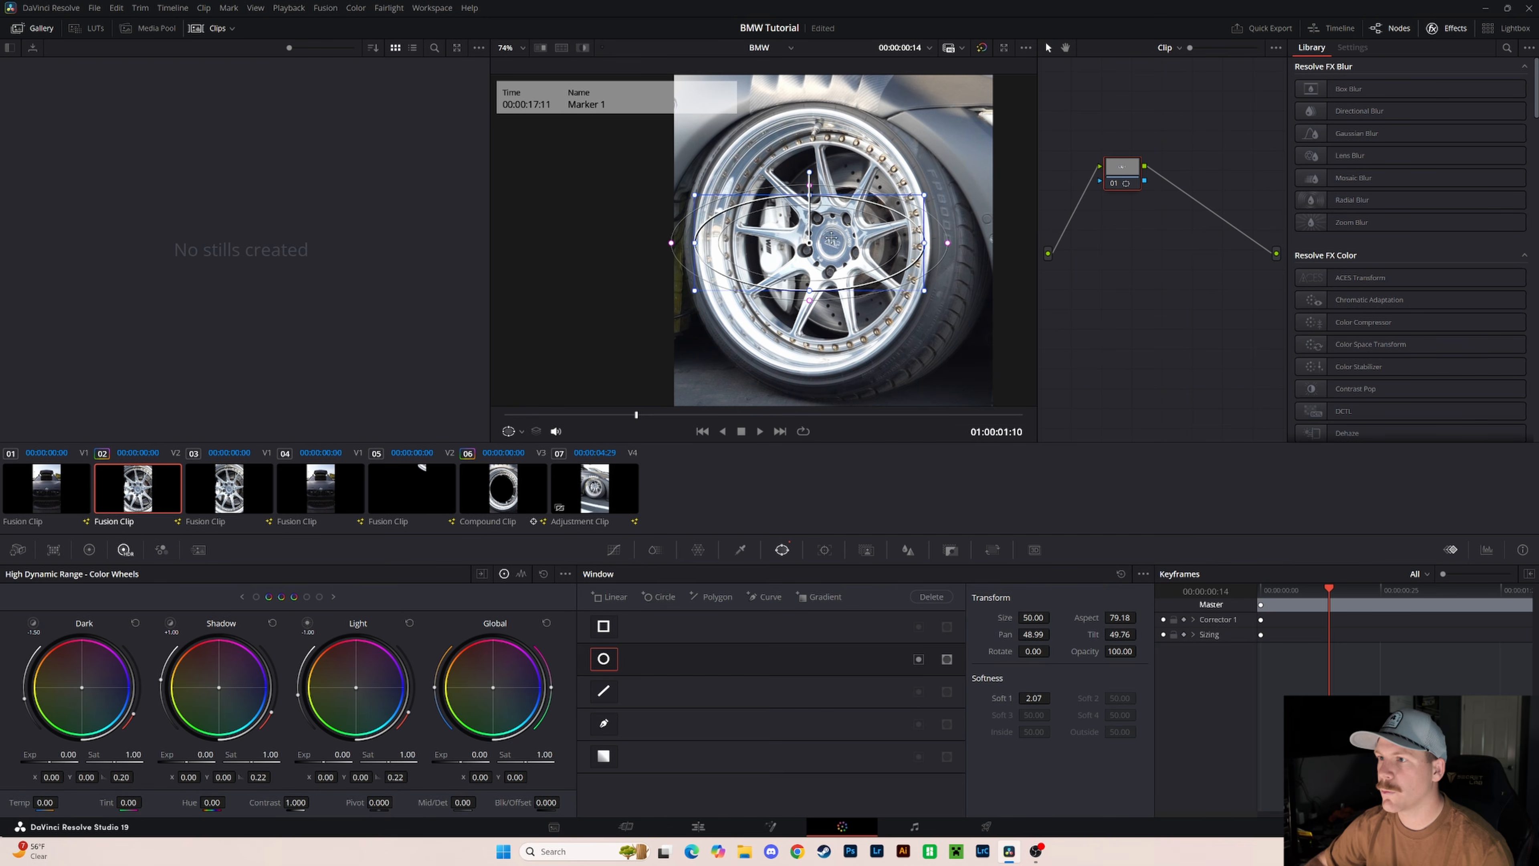
left_click_drag(808, 243, 810, 243)
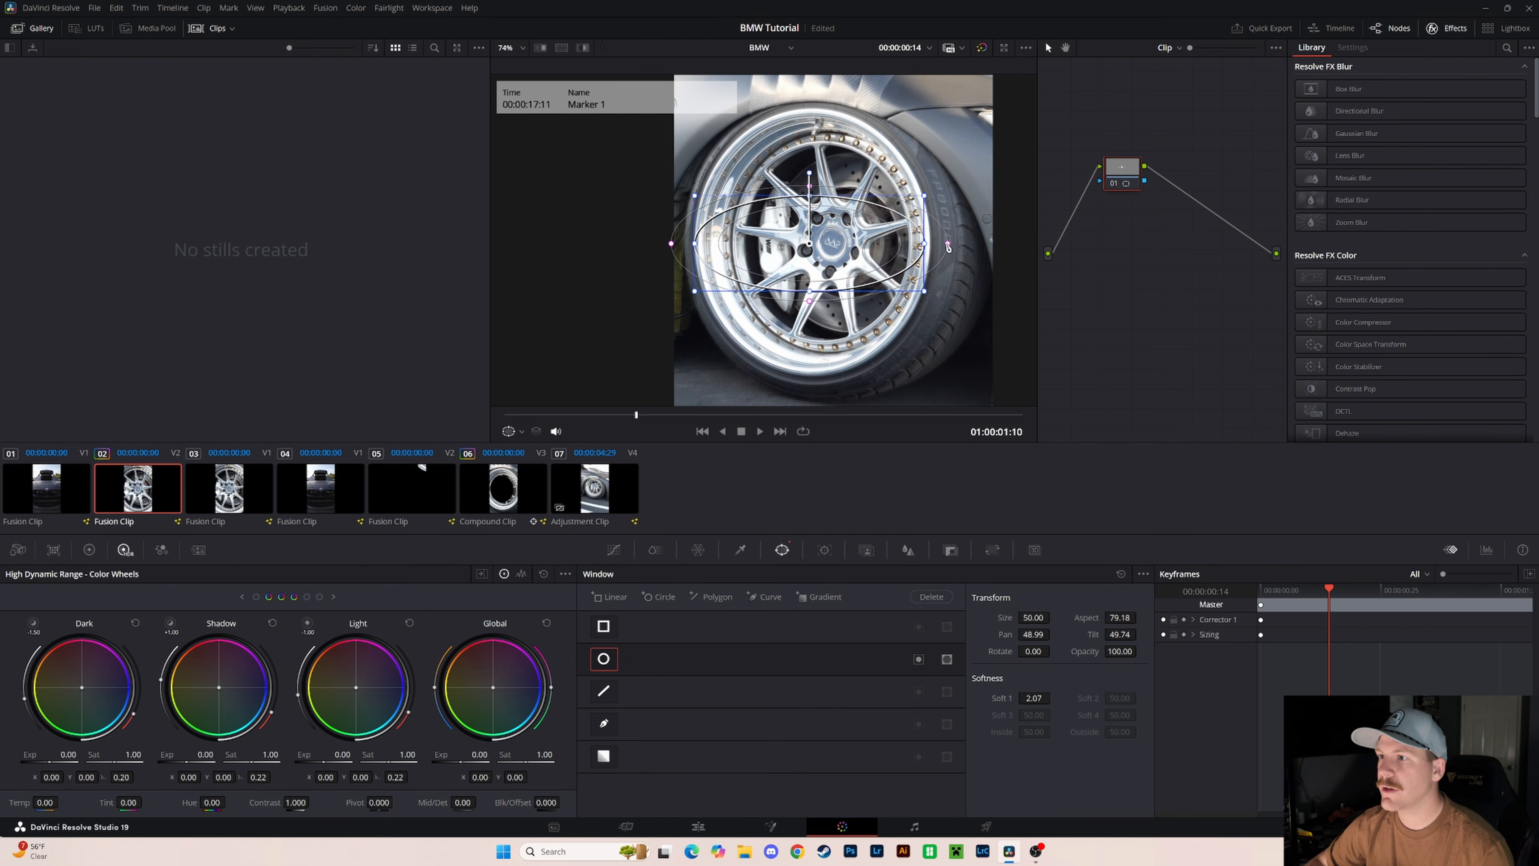
left_click_drag(927, 248, 930, 248)
left_click_drag(810, 243, 815, 112)
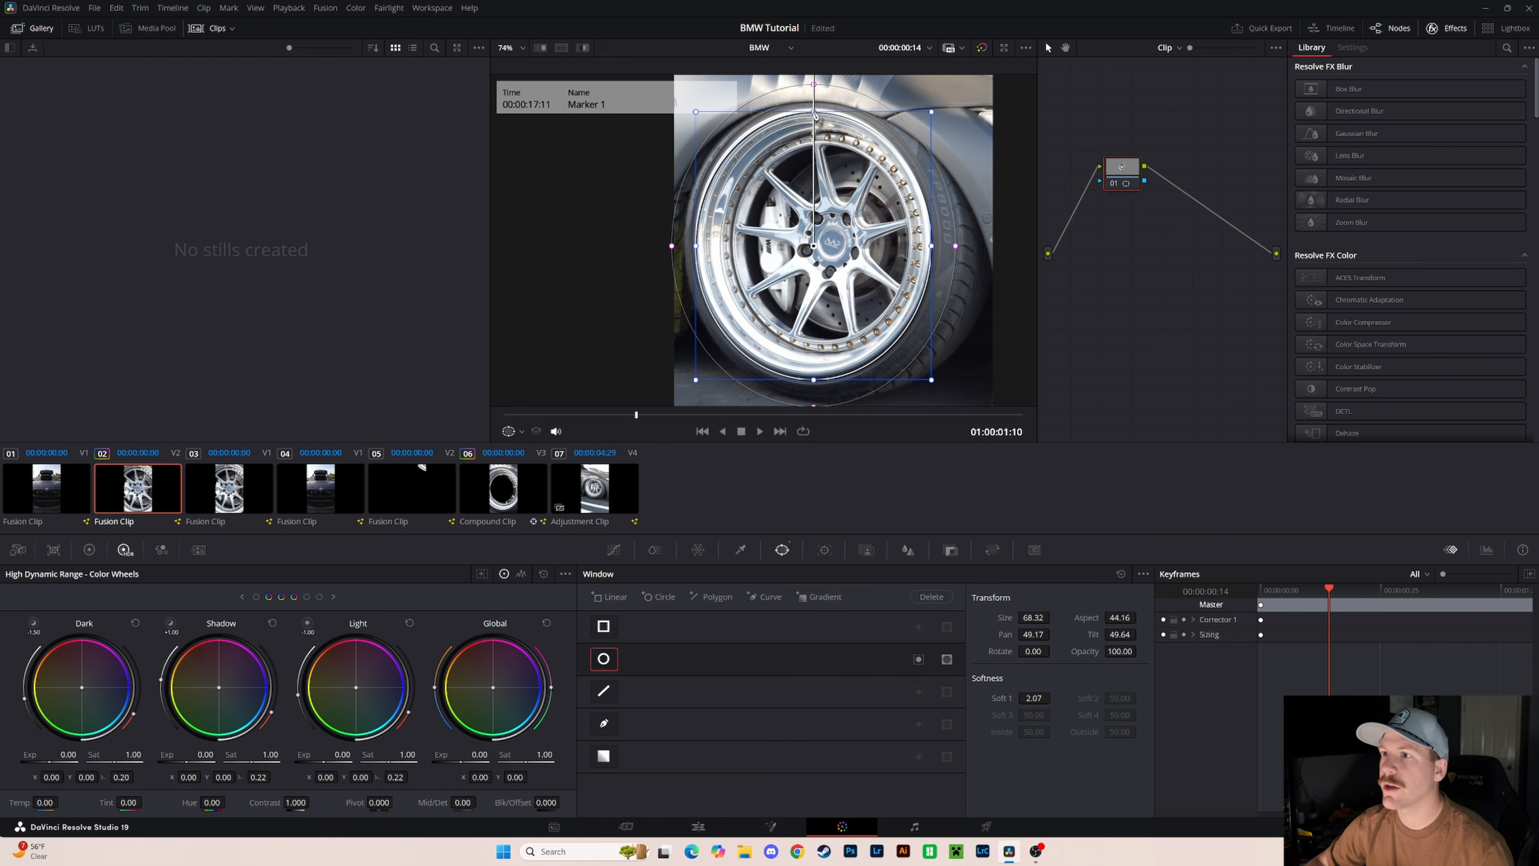
- Fine-tune the circle window to the rim's outer edge, with size about 69.3, aspect 44.7, pan 49.1 and tilt 49.8
left_click_drag(812, 245, 811, 241)
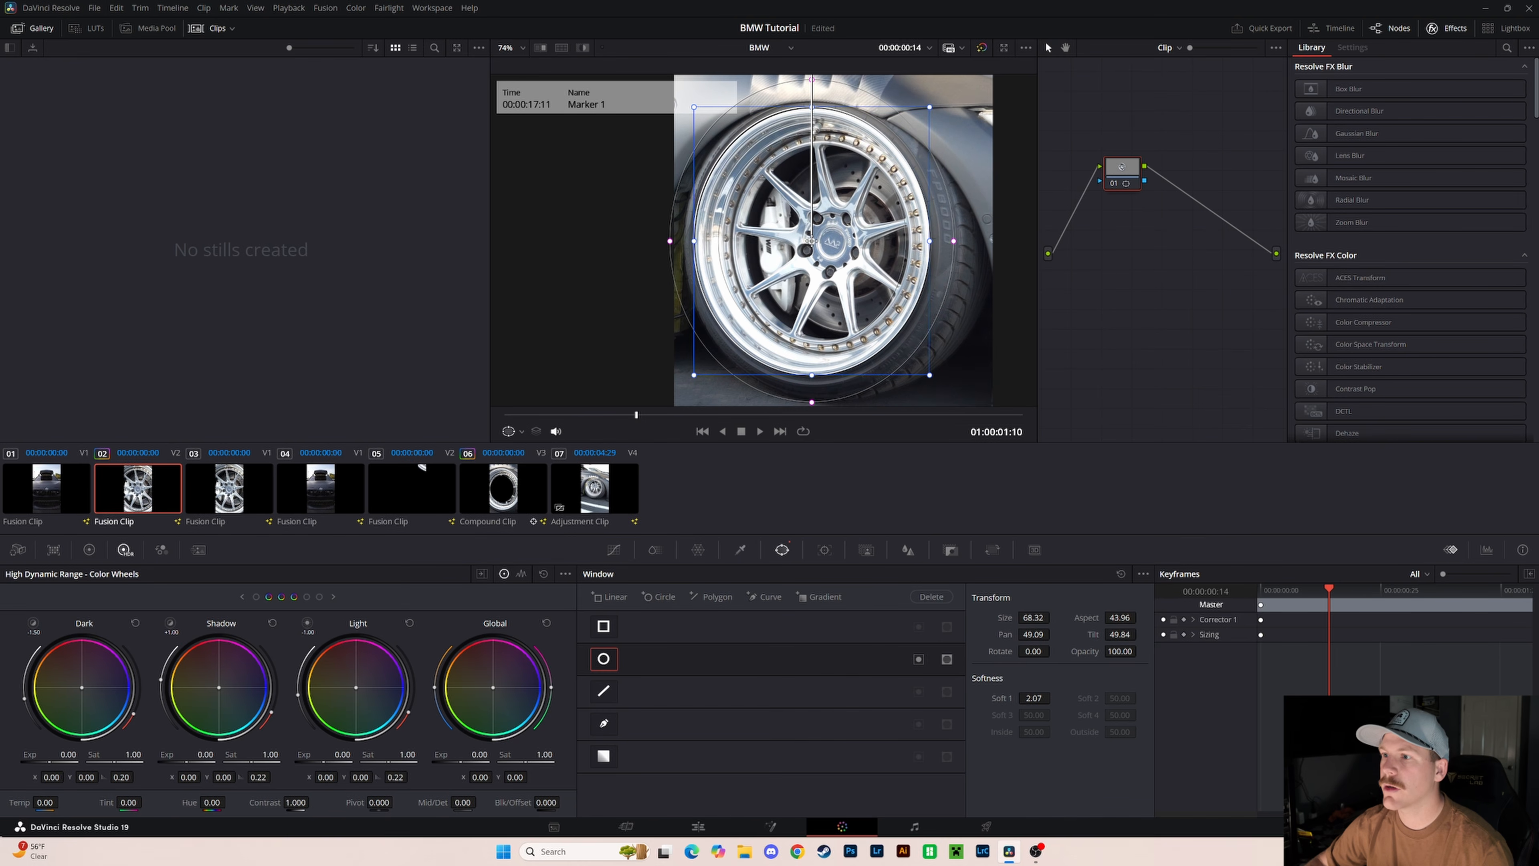
left_click_drag(933, 247, 935, 244)
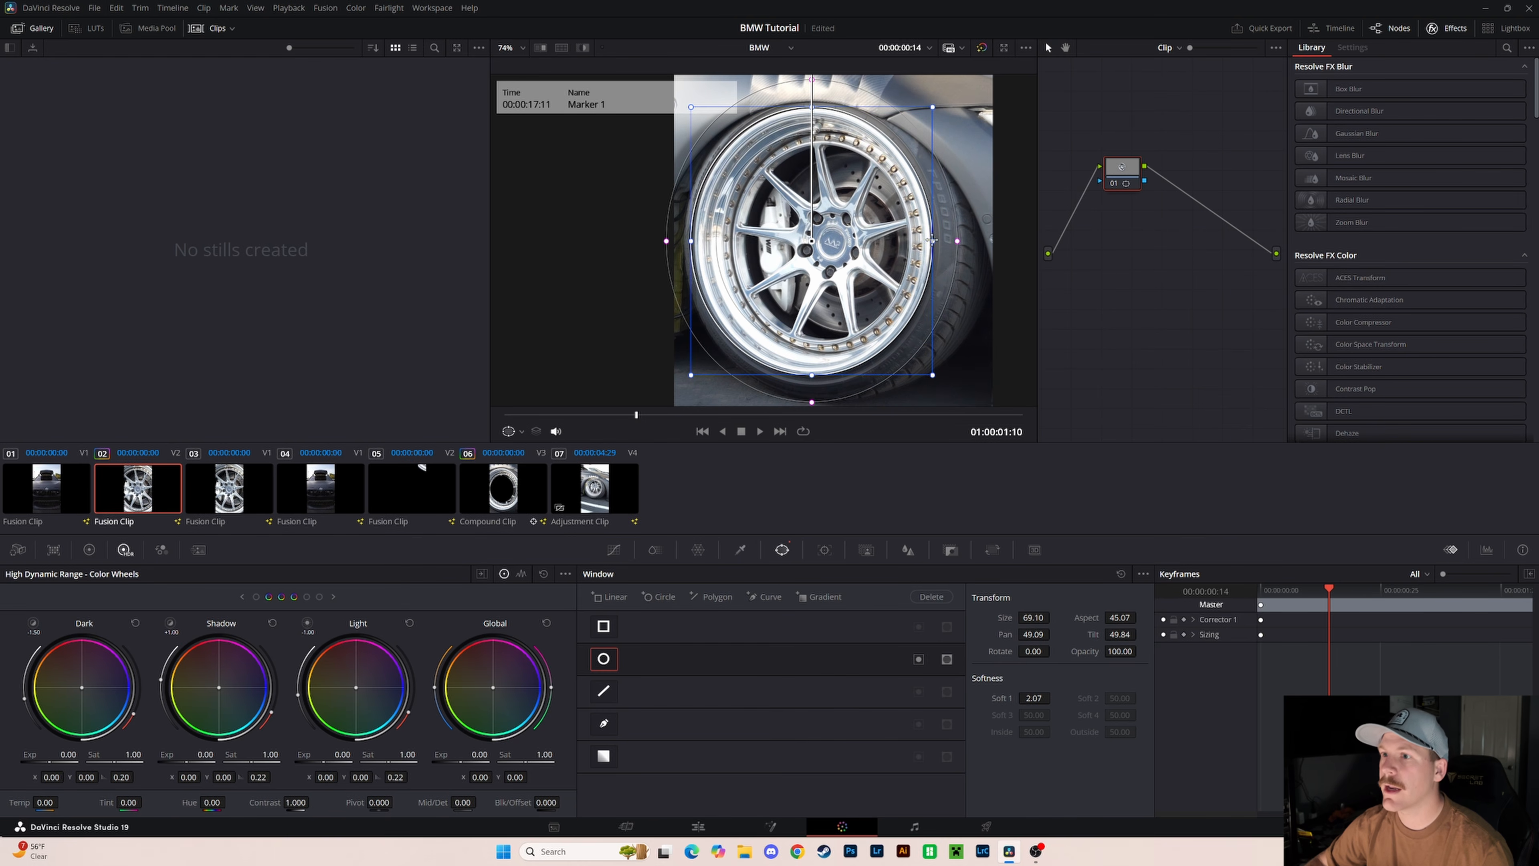
left_click_drag(692, 243, 694, 242)
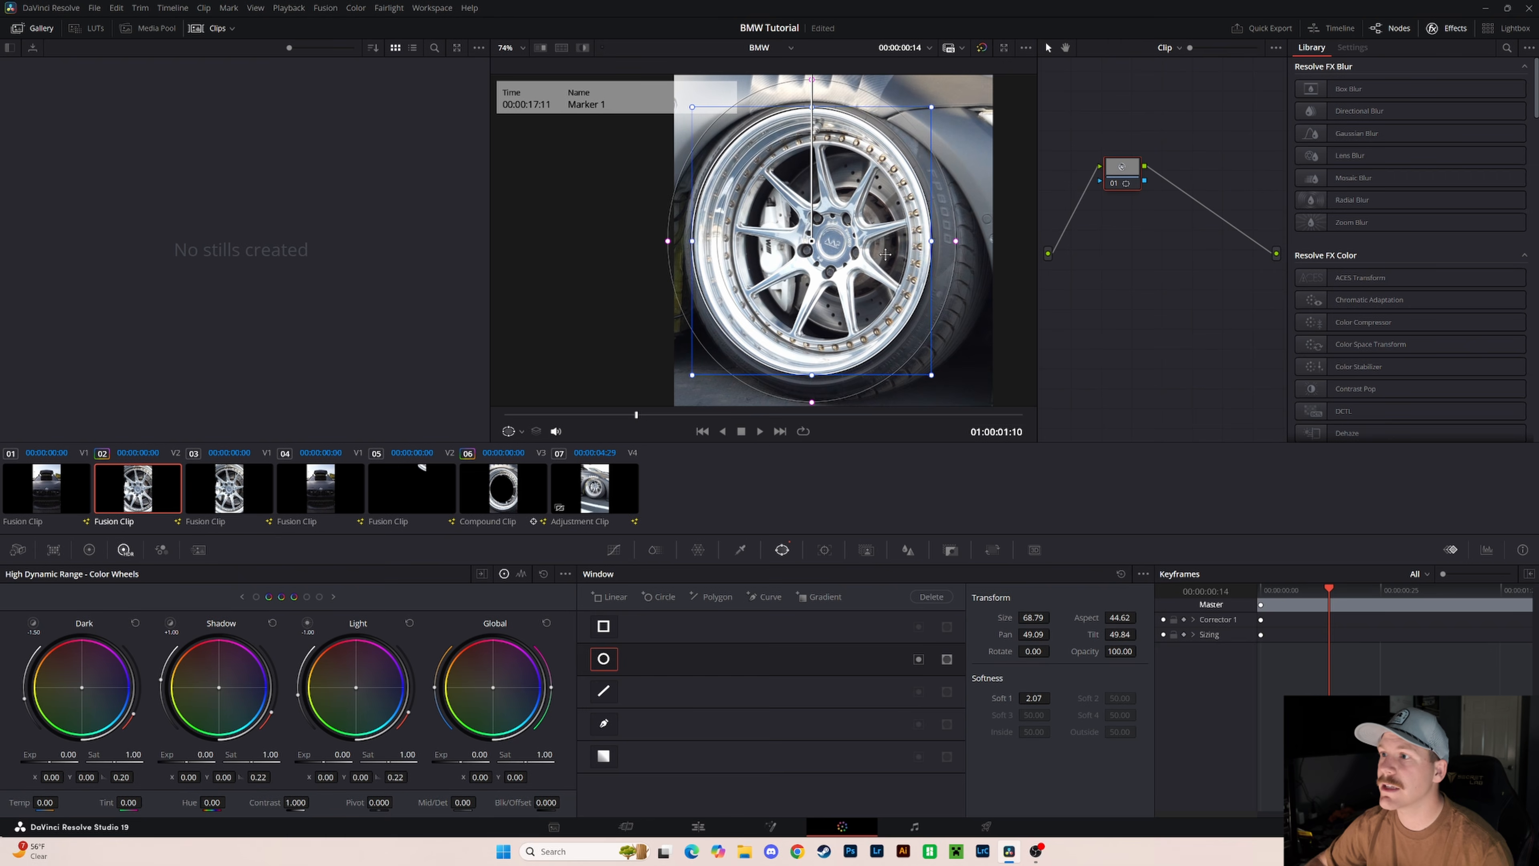
left_click_drag(933, 243, 935, 243)
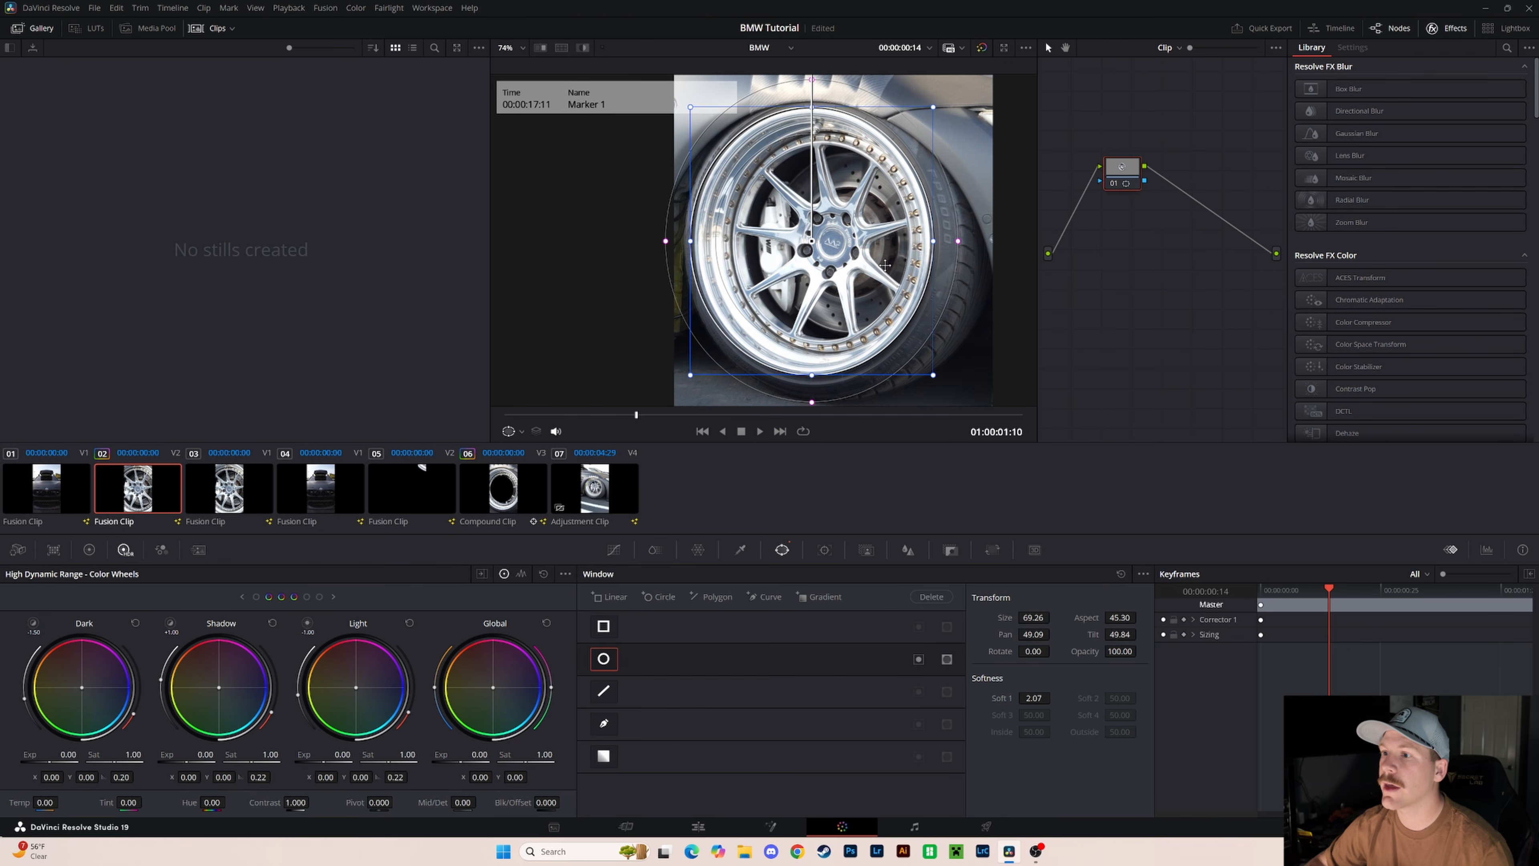
left_click_drag(813, 379, 815, 380)
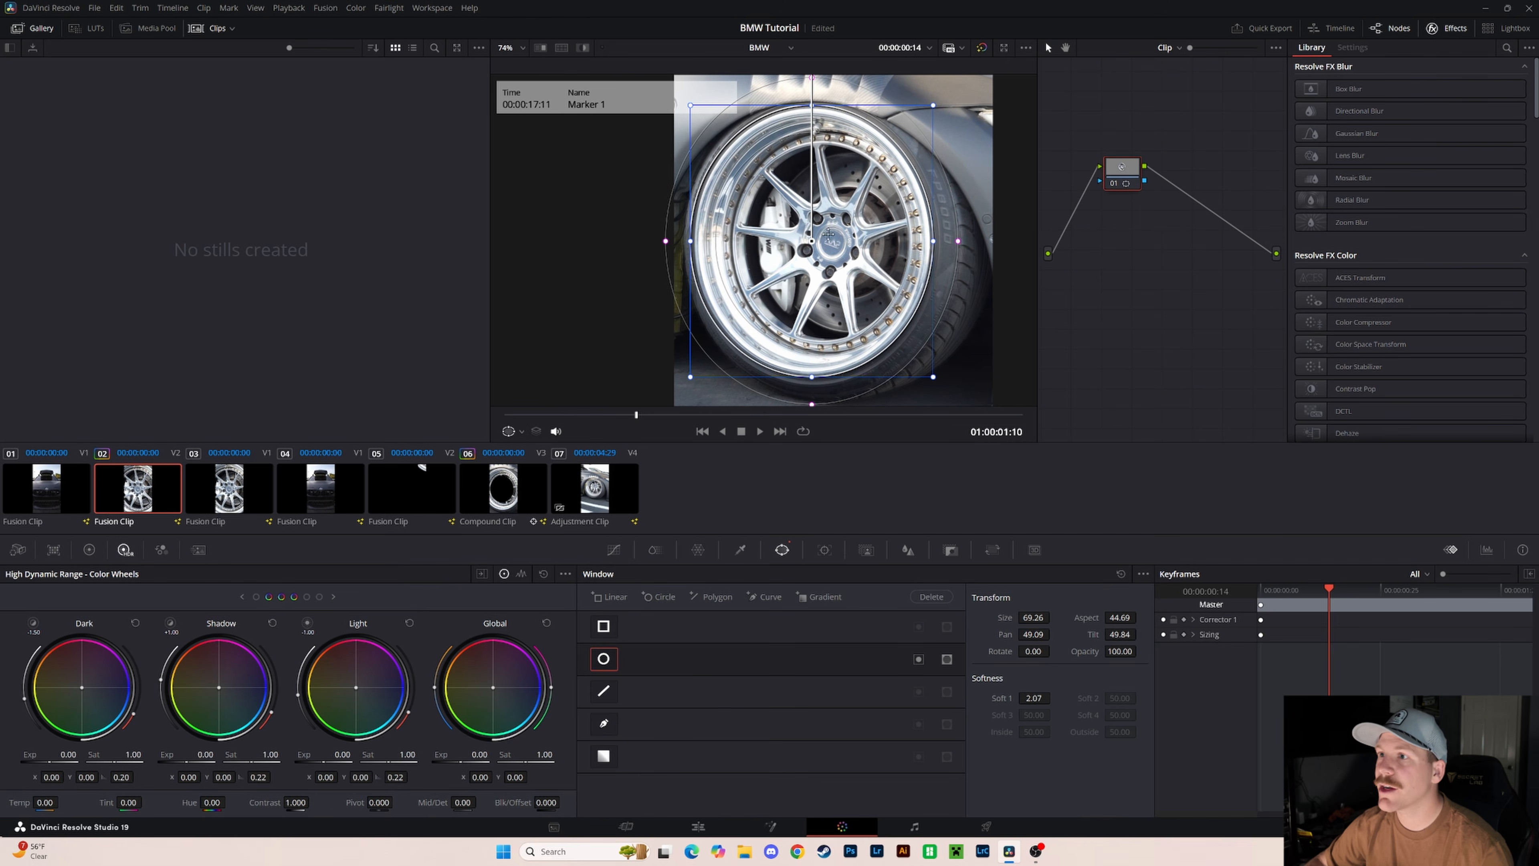
left_click_drag(811, 241, 814, 242)
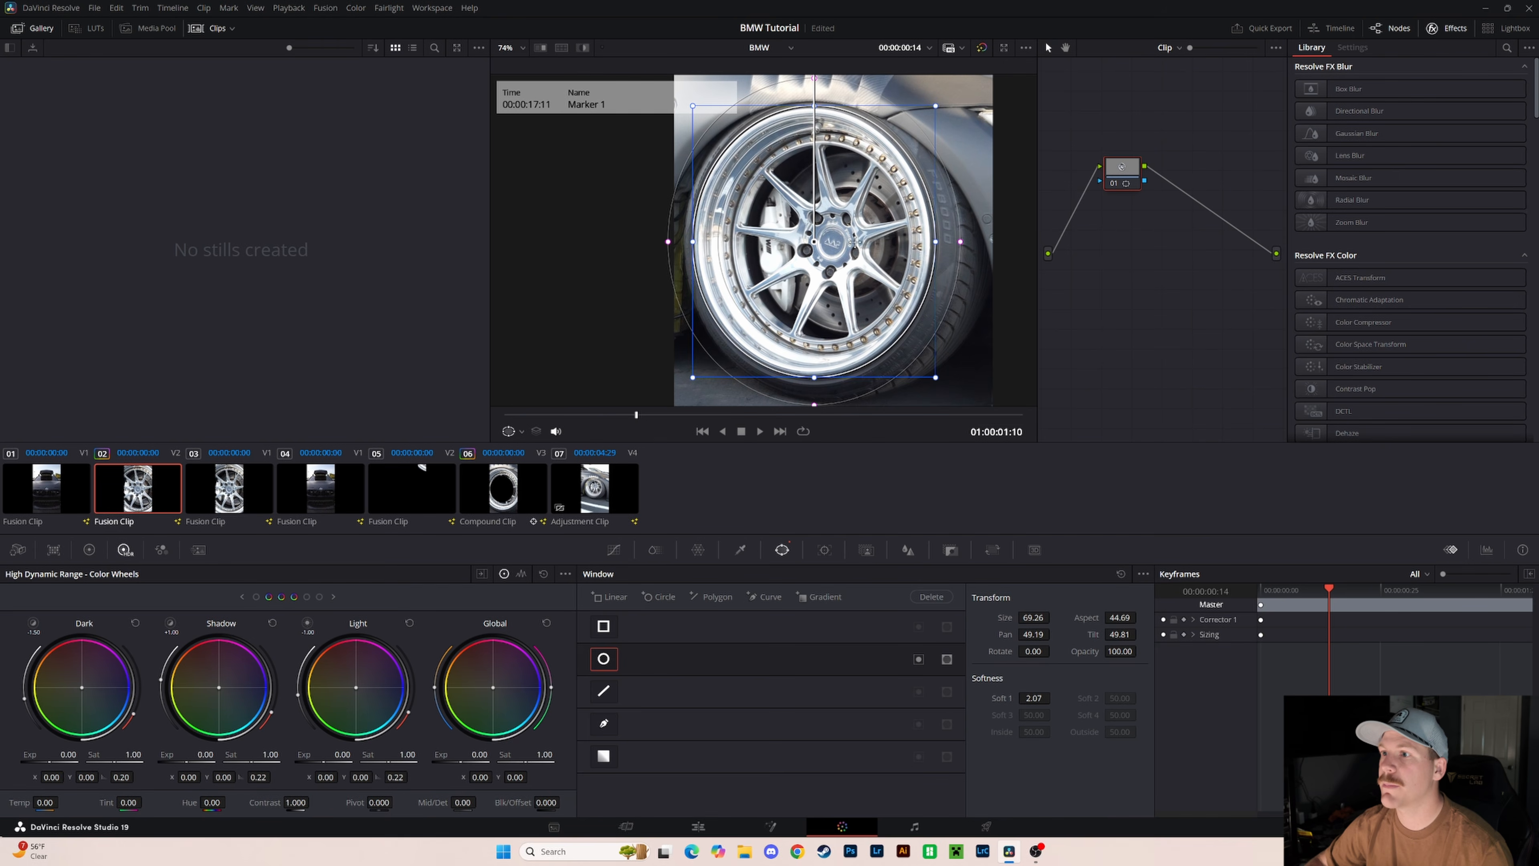
left_click_drag(813, 241, 812, 242)
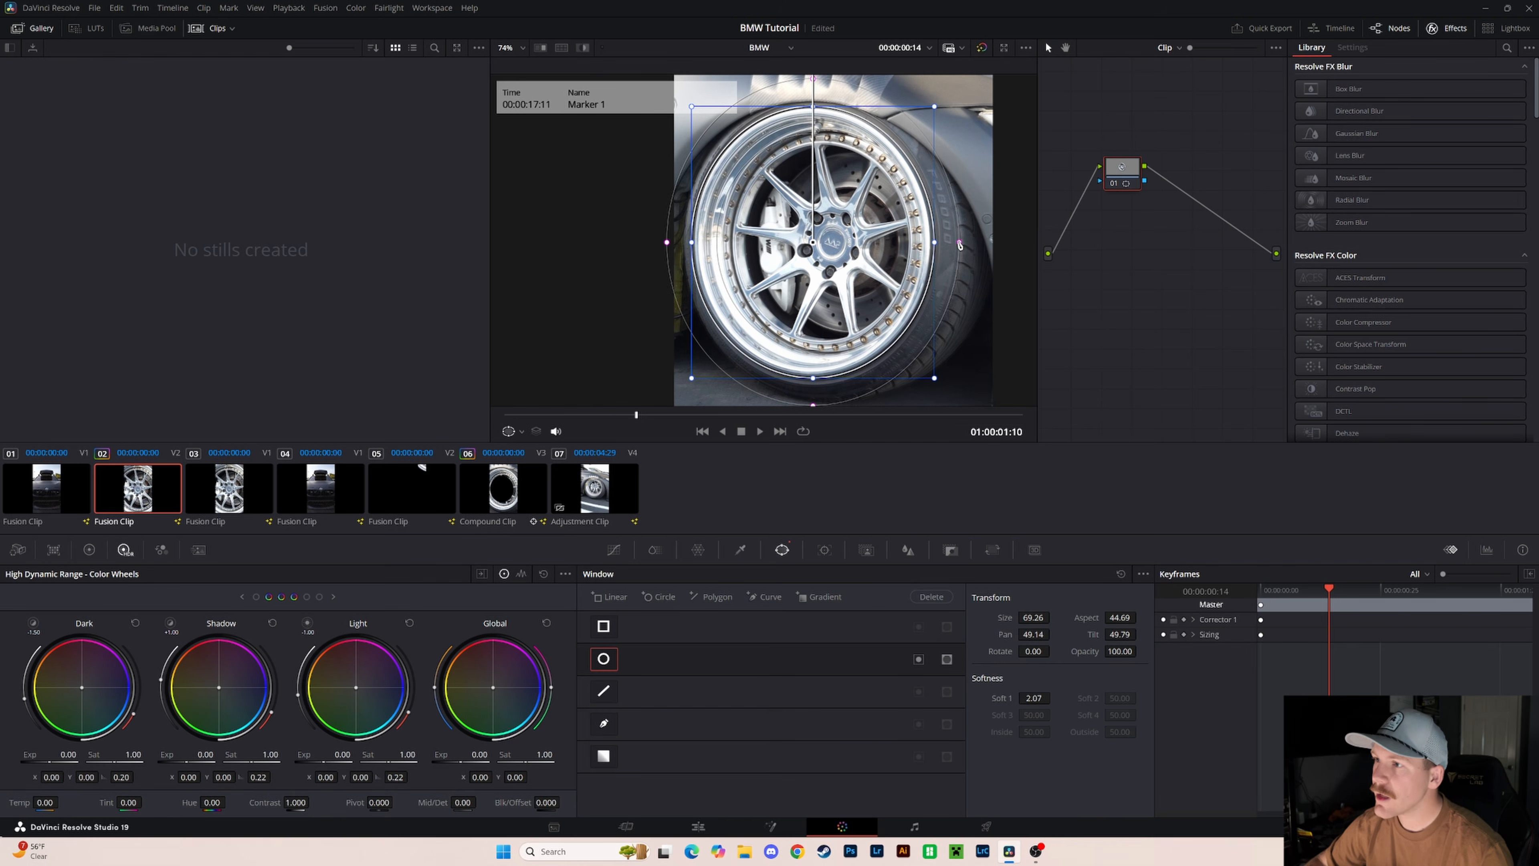
- Set the circle window's Soft 1 value to 0.3
left_click_drag(959, 245, 940, 247)
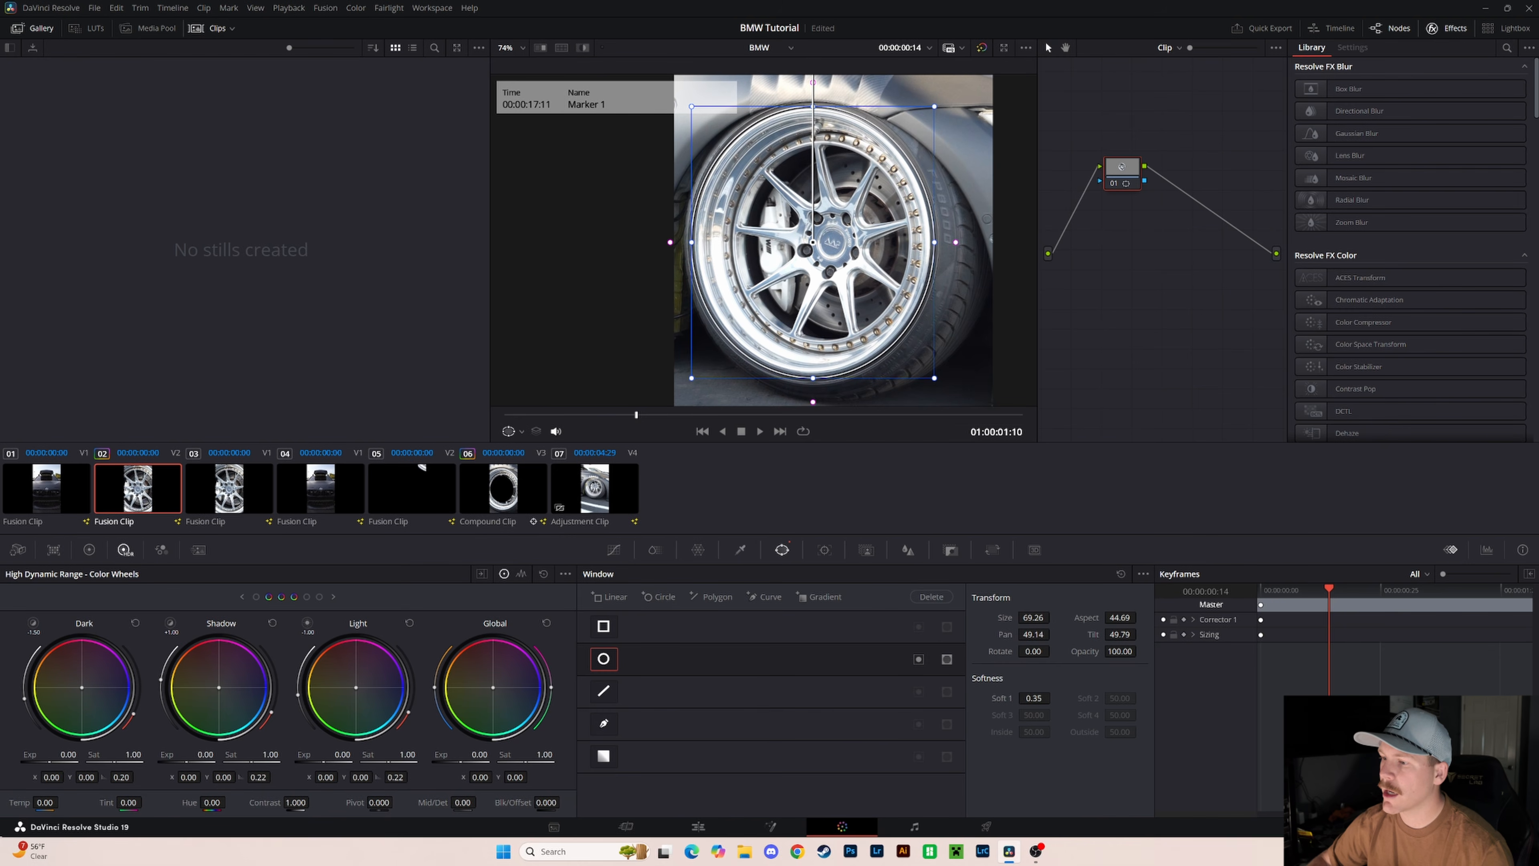
double_click(1031, 699)
type(".3")
key("Return")
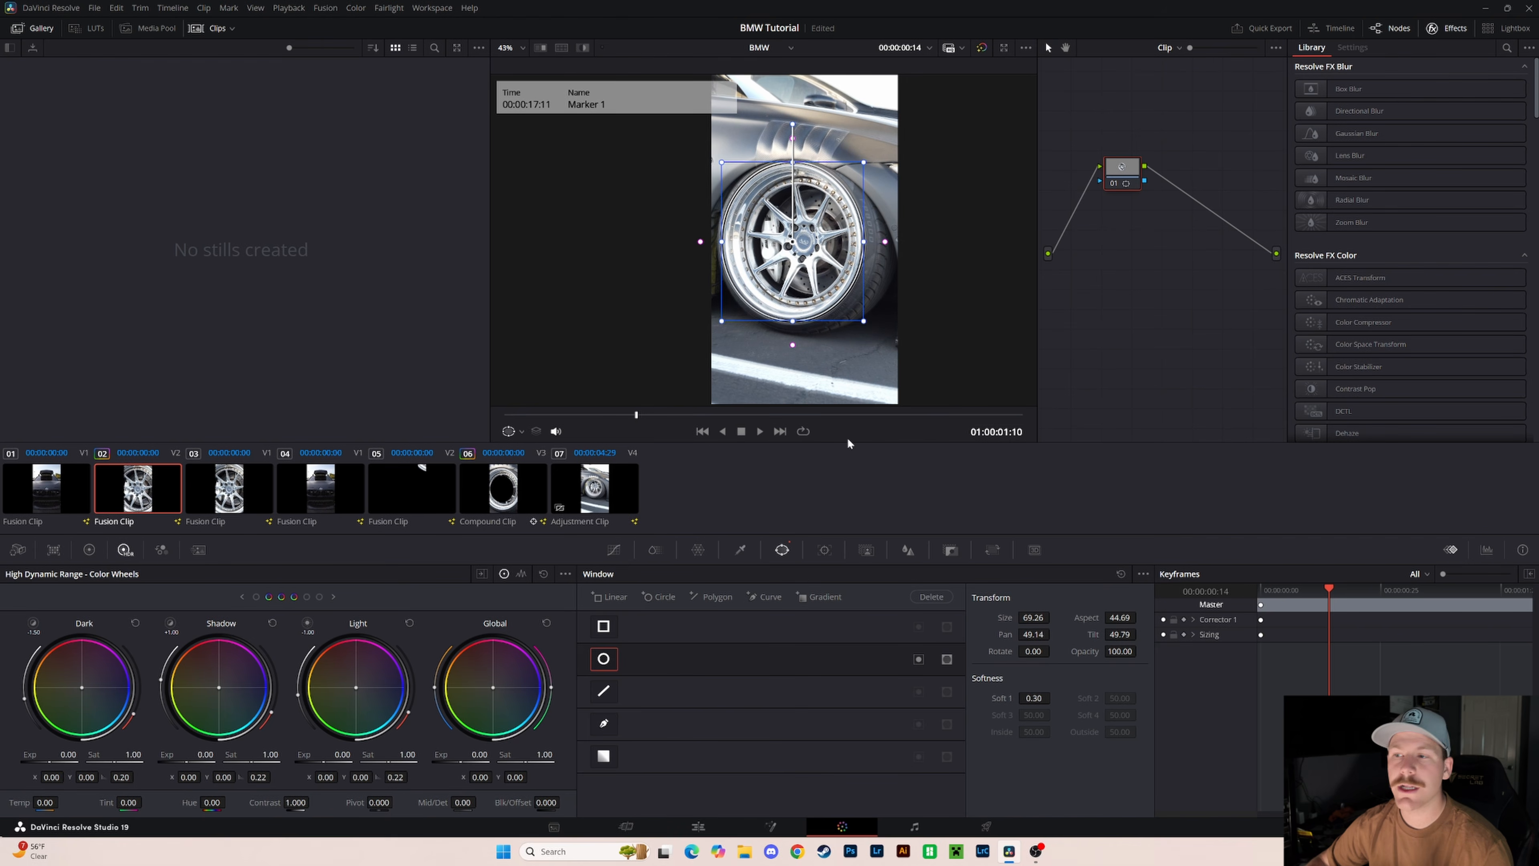
- Track the circle window both forward and in reverse across the whole wheel clip, check how it follows the rim, and keep Clip tracking mode
left_click(824, 549)
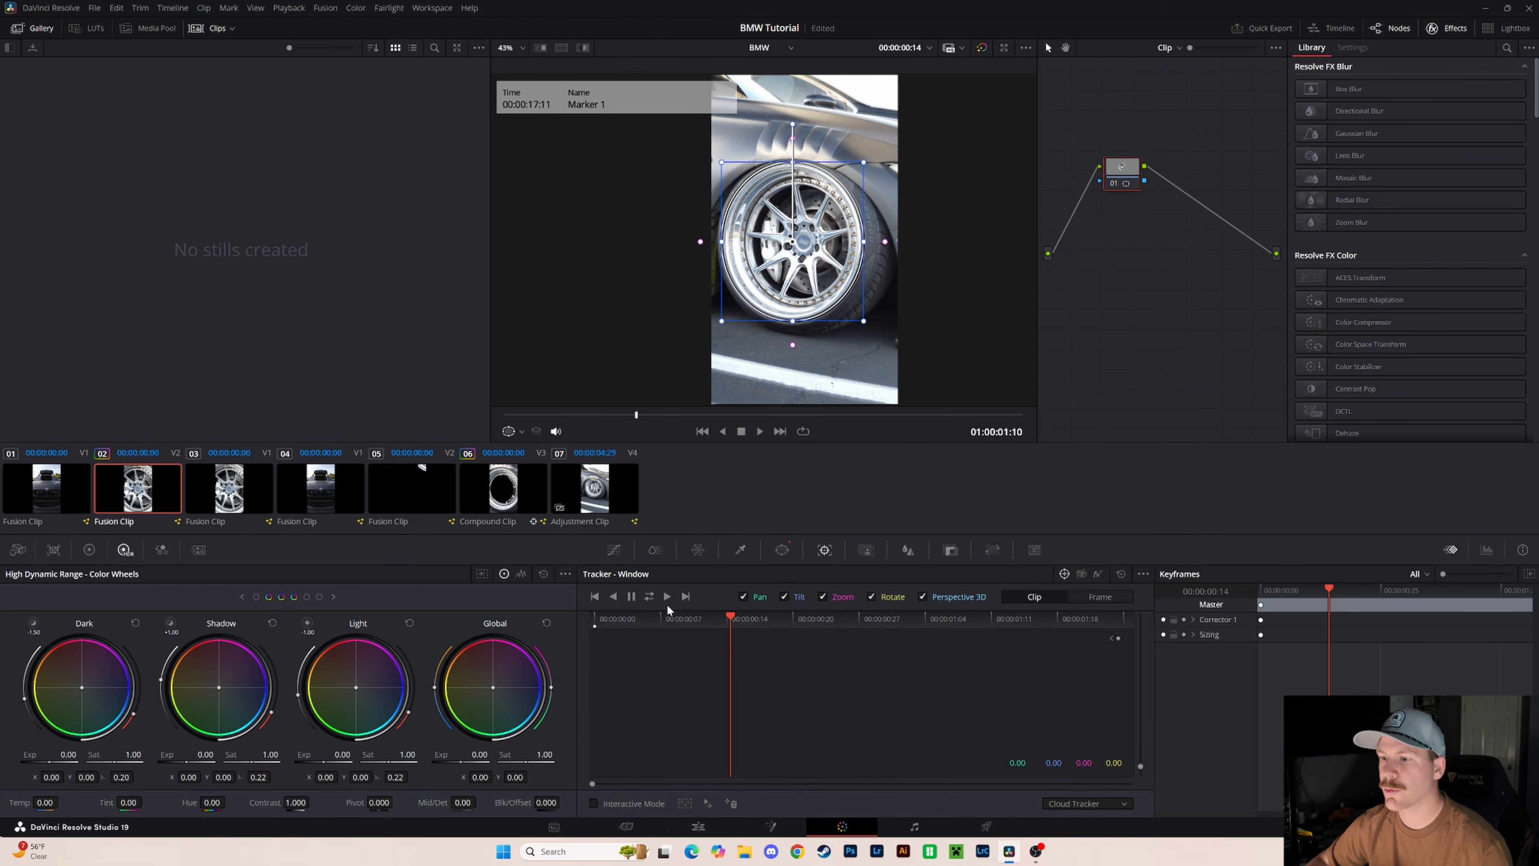
left_click(649, 596)
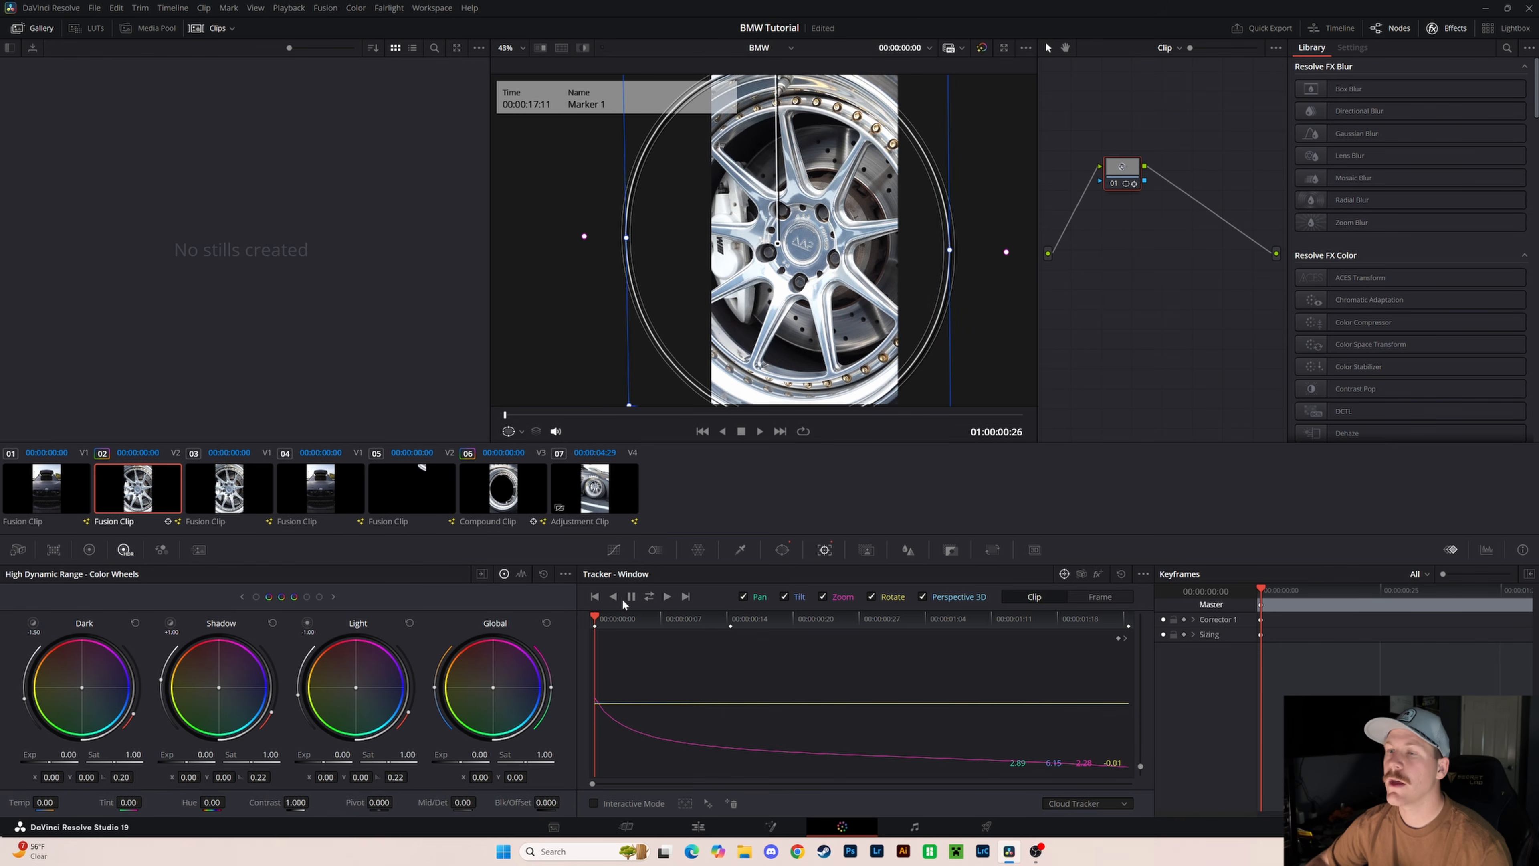
left_click_drag(542, 417, 758, 417)
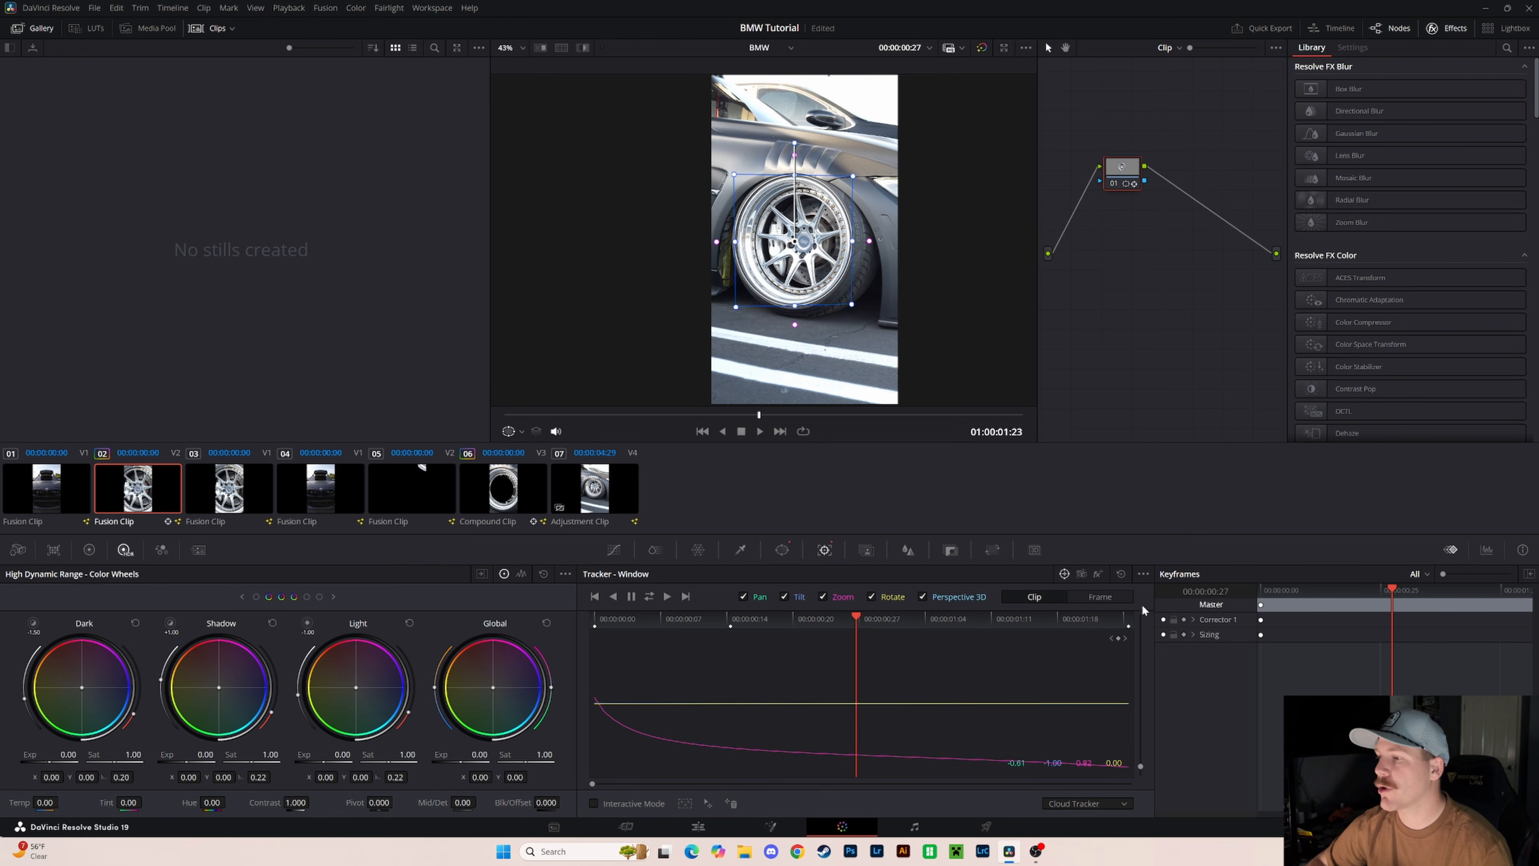
left_click(1093, 597)
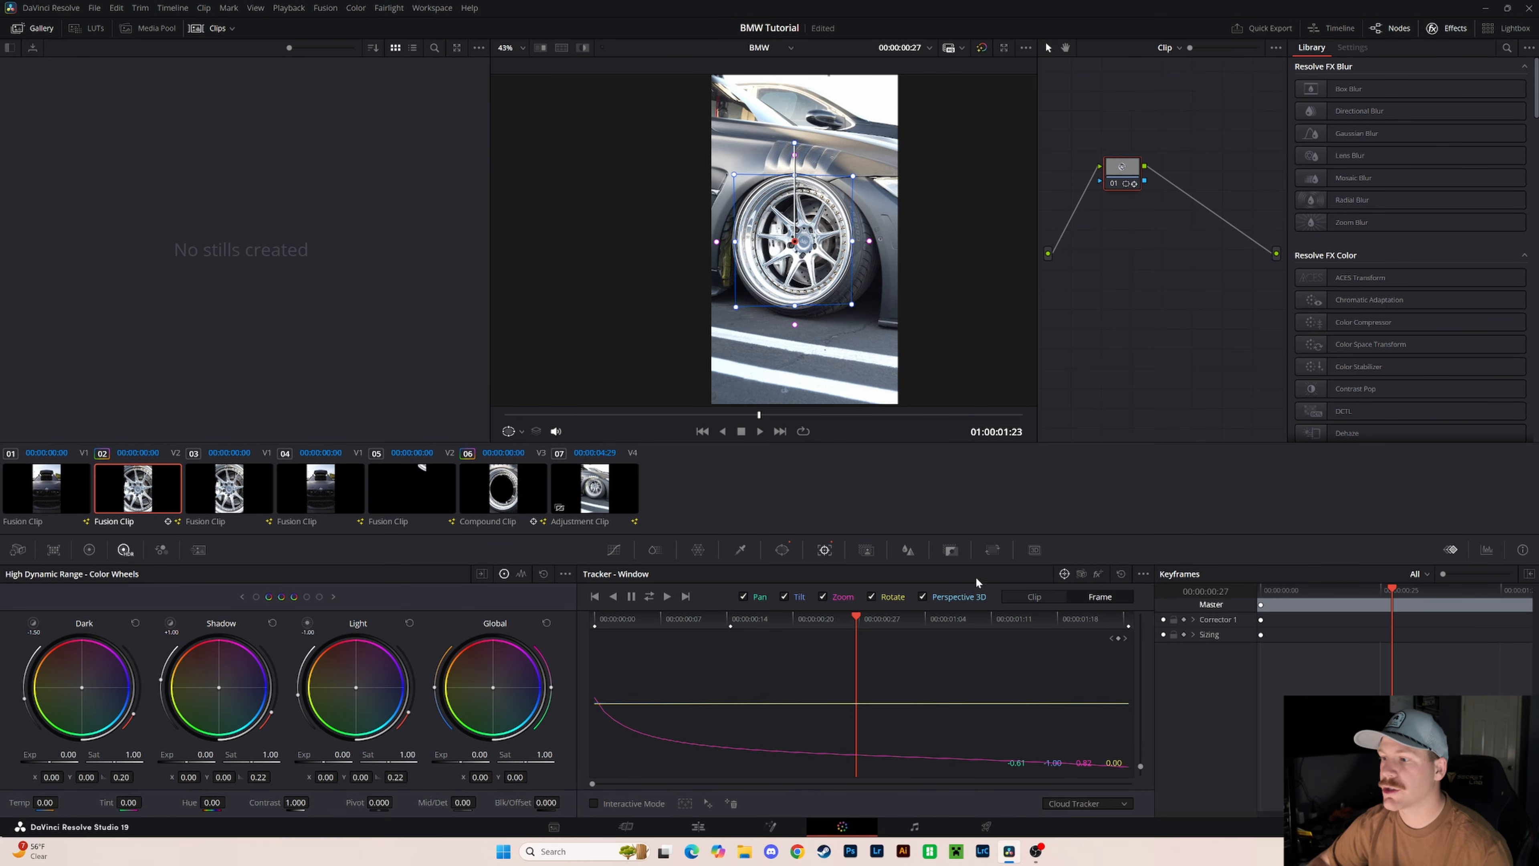
left_click(1032, 598)
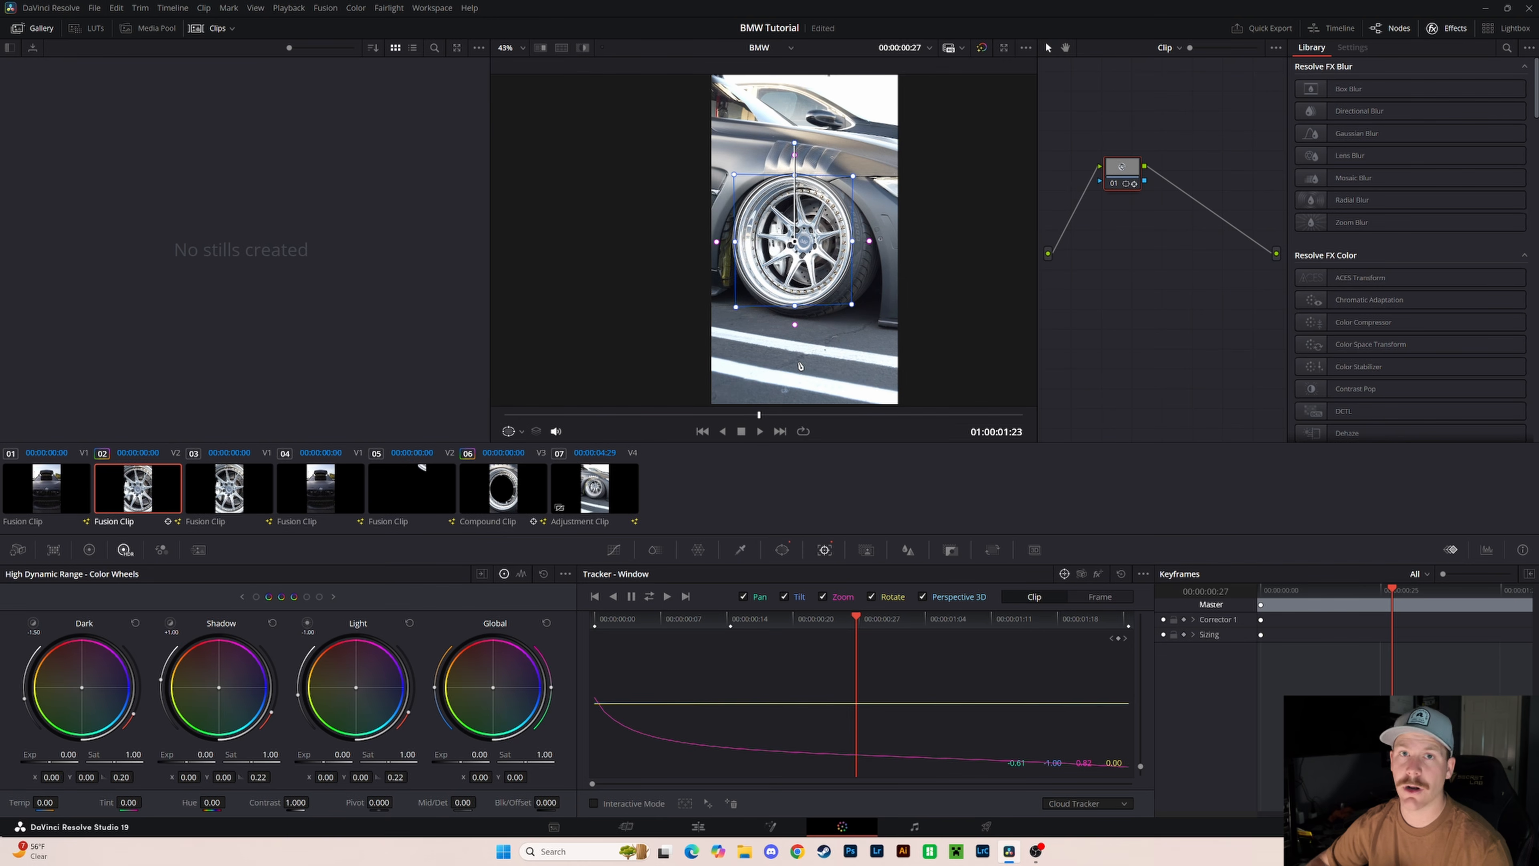
- Add an alpha output to the wheel clip's node graph
left_click(783, 550)
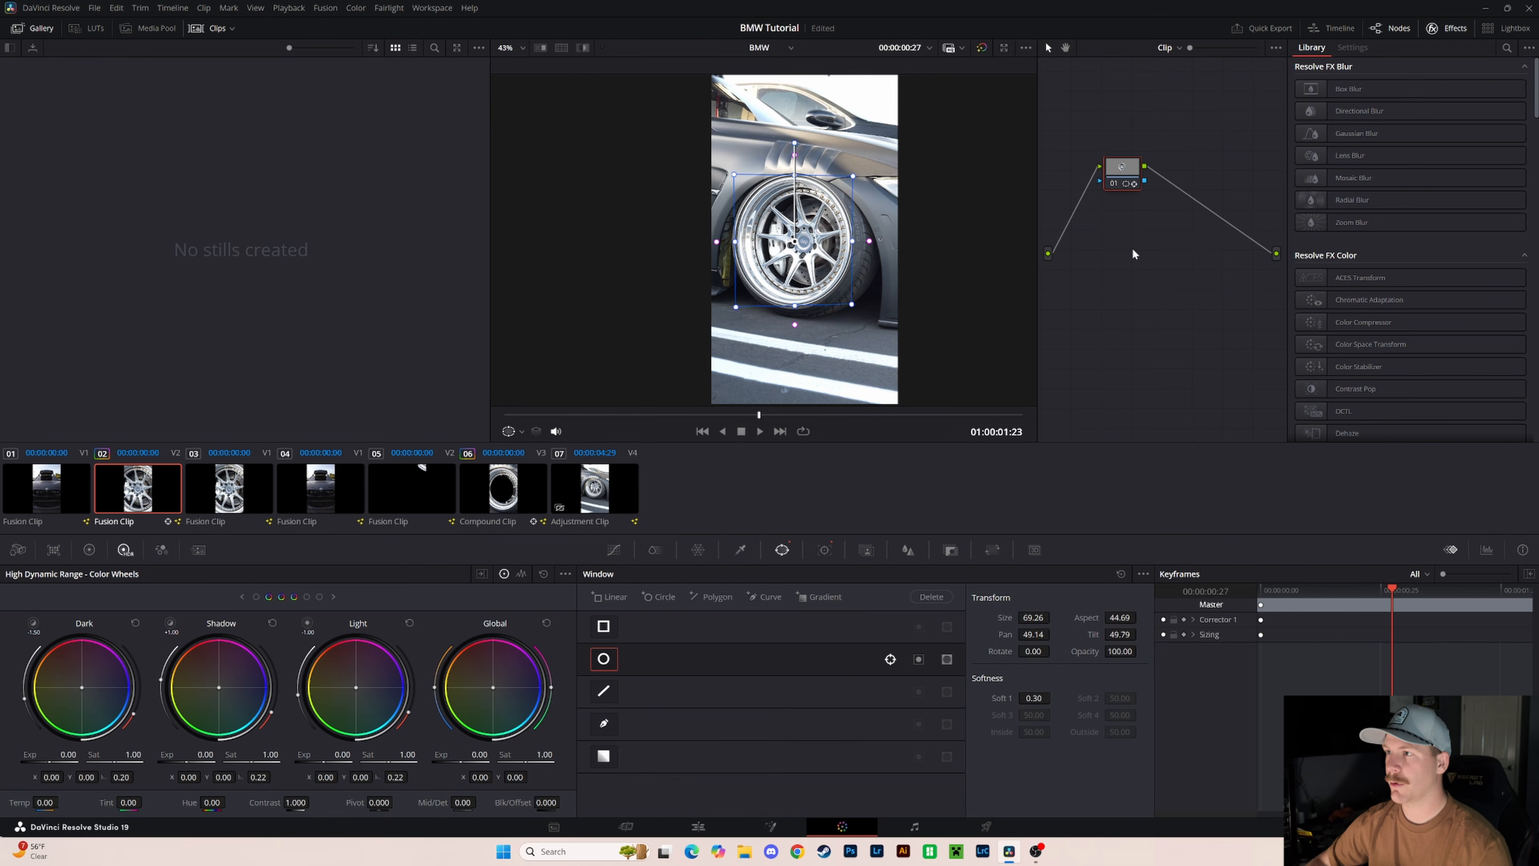
right_click(1191, 296)
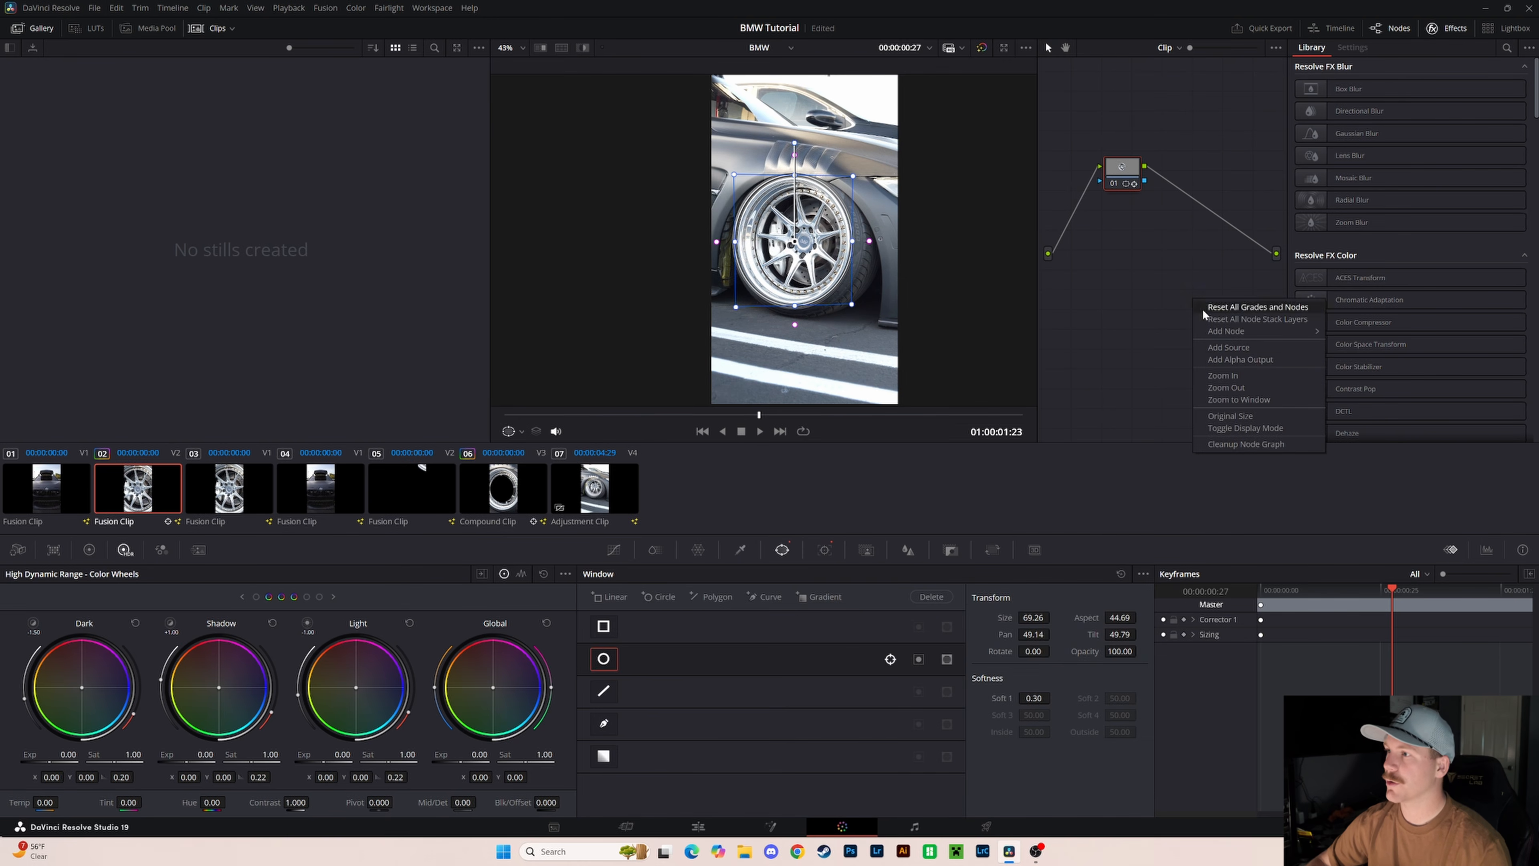
left_click(1258, 361)
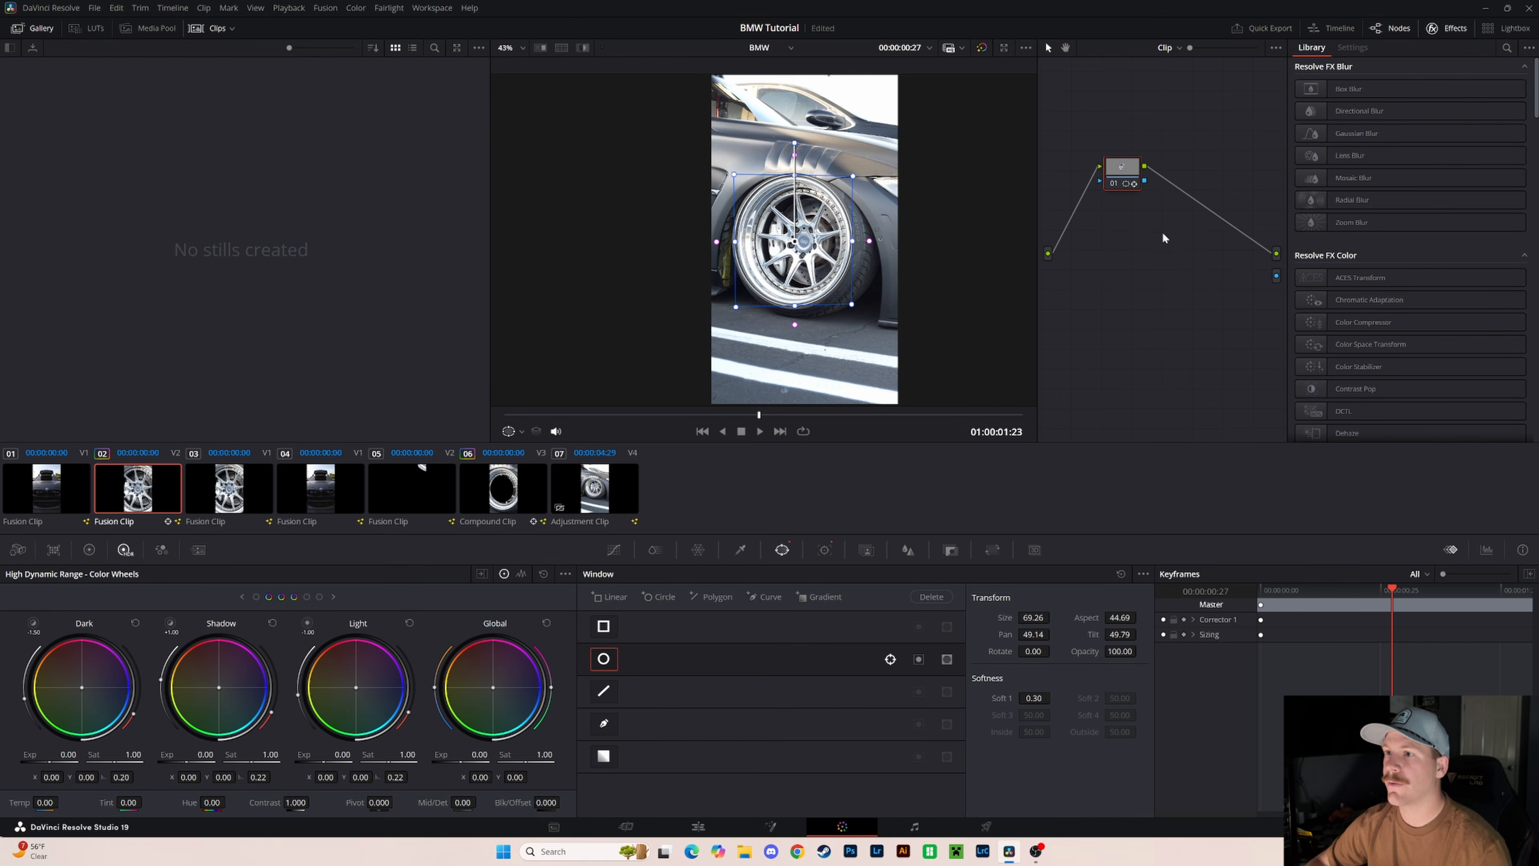
- On the Edit page, duplicate the tracked Video 2 wheel clip into the empty gap before the last wheel clip on Video 1
left_click(702, 825)
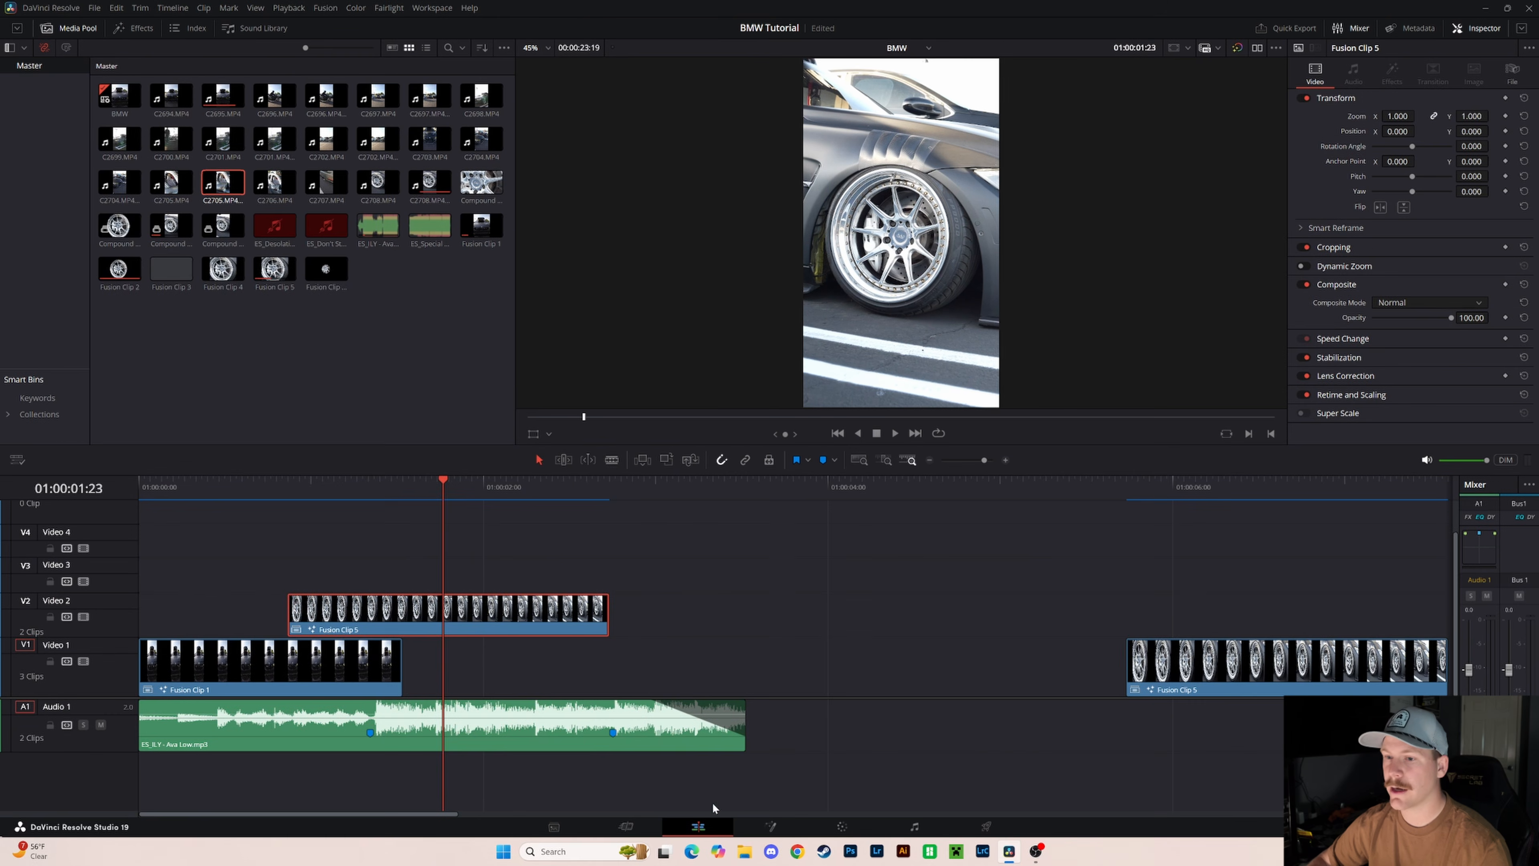
left_click_drag(539, 612, 906, 665)
- On the Color page, connect the Video 2 wheel clip's node alpha to the alpha output so only the wheel remains
left_click(520, 496)
left_click(506, 614)
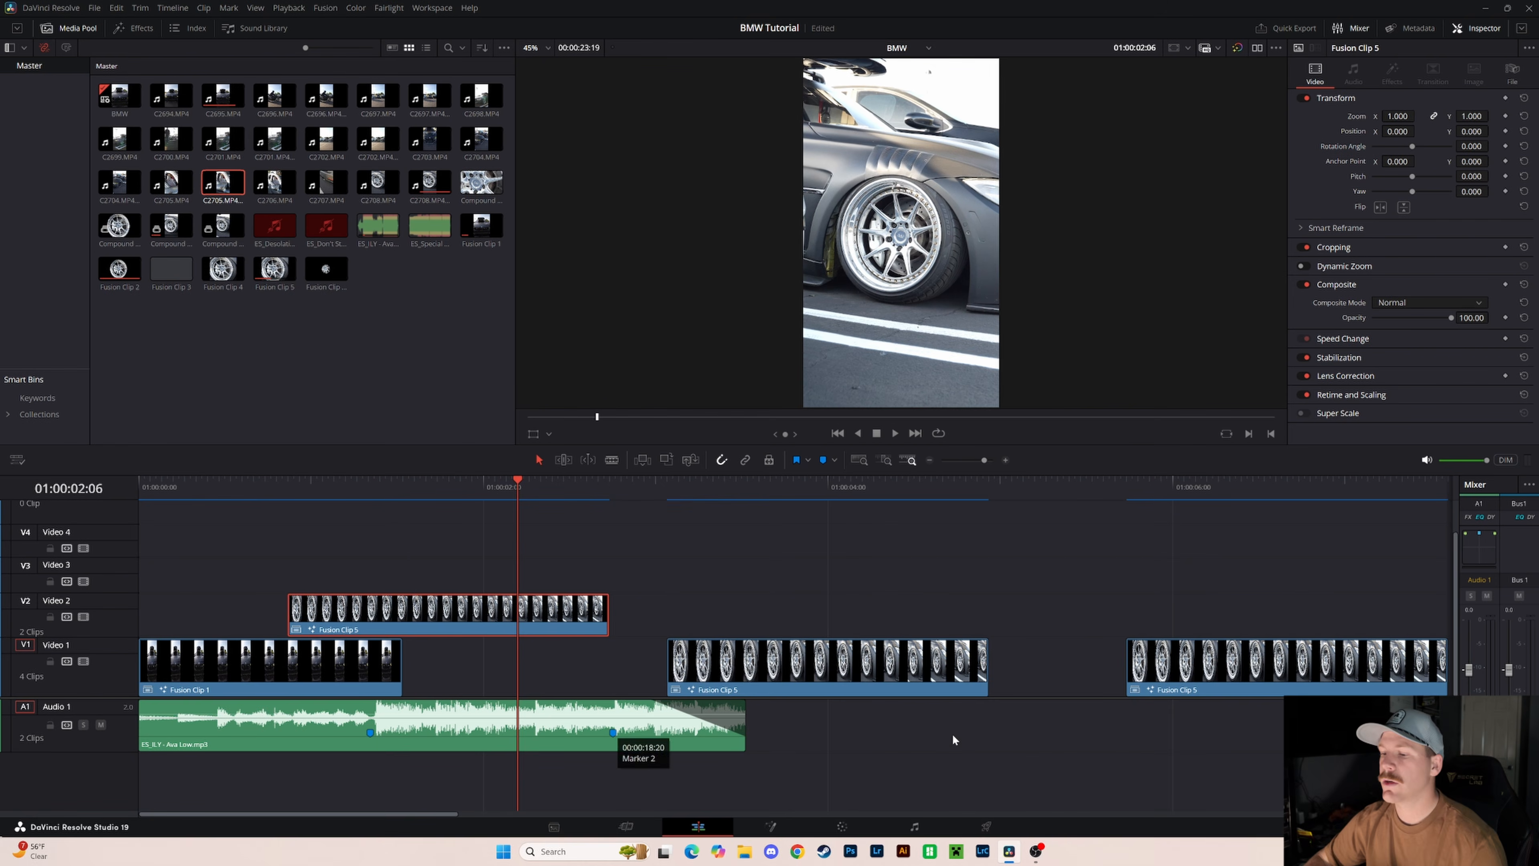
left_click(842, 826)
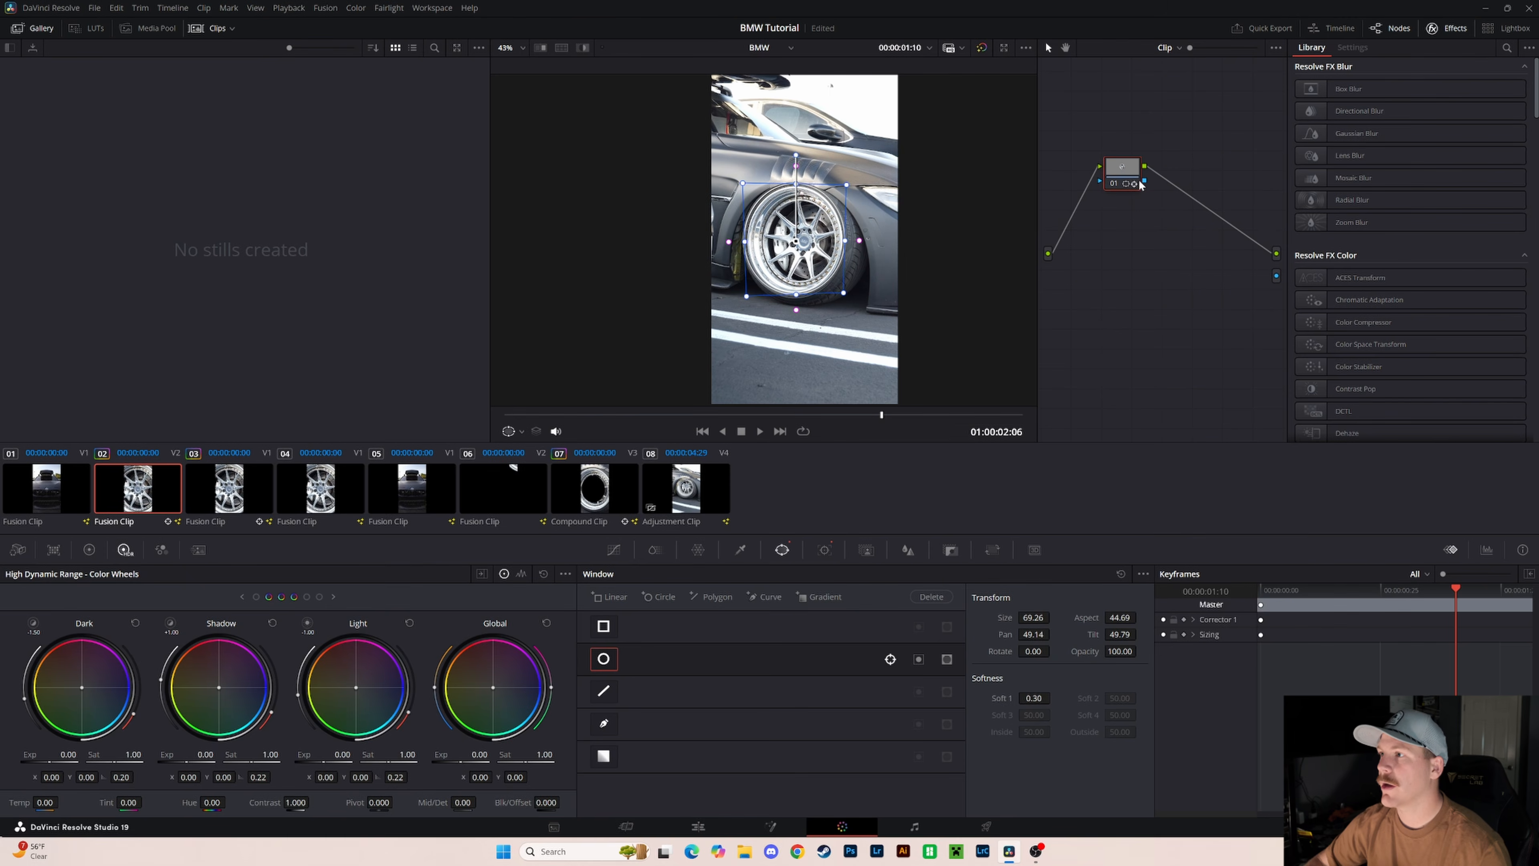
left_click_drag(1142, 181, 1275, 276)
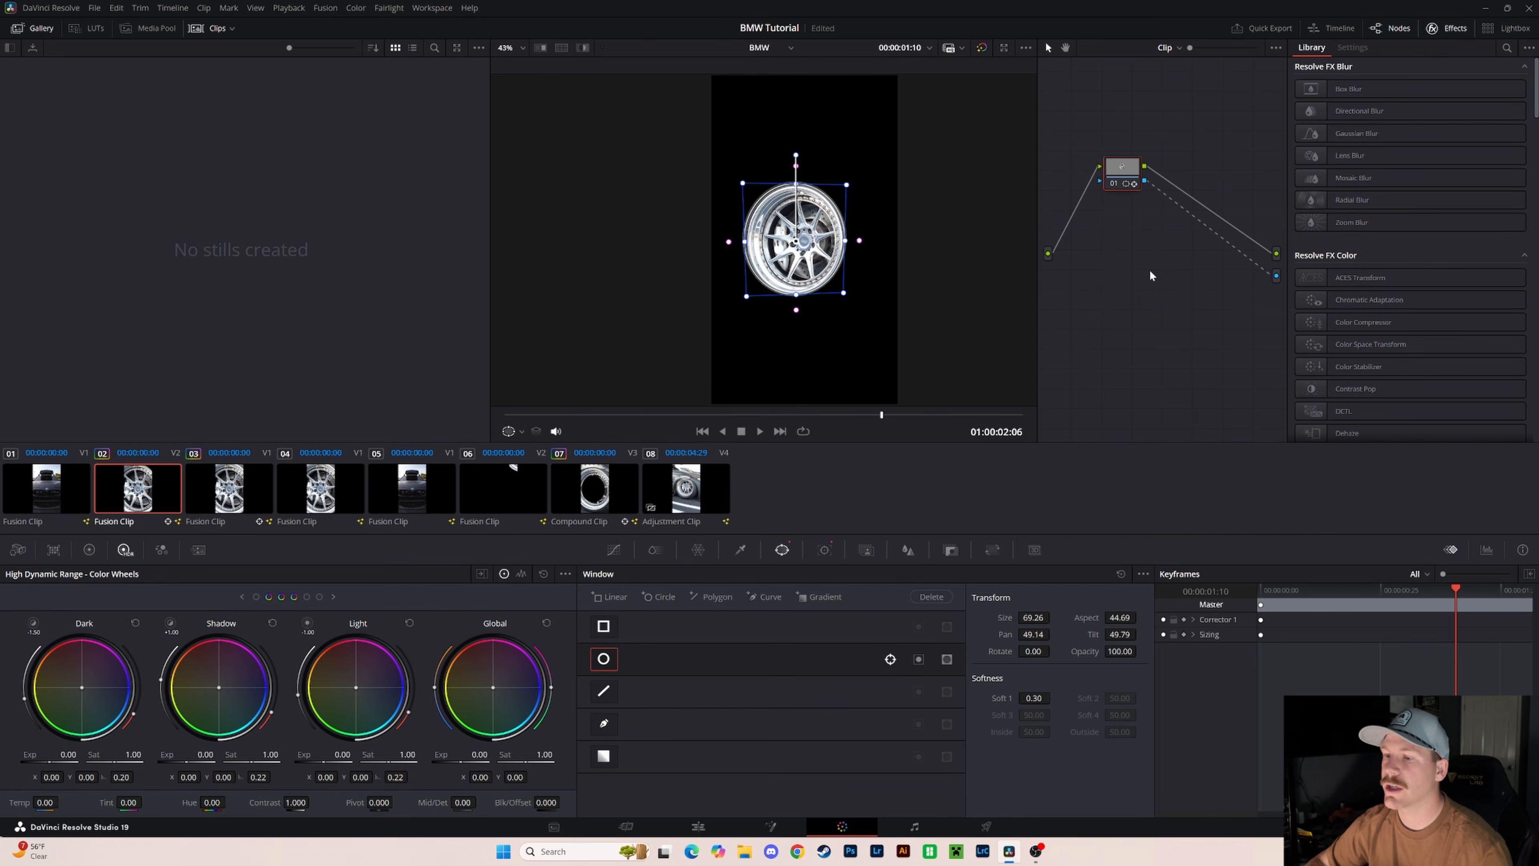
- On the duplicate in Video 1, invert the circle window and connect the node's alpha to the alpha output to cut out the wheel
left_click(698, 826)
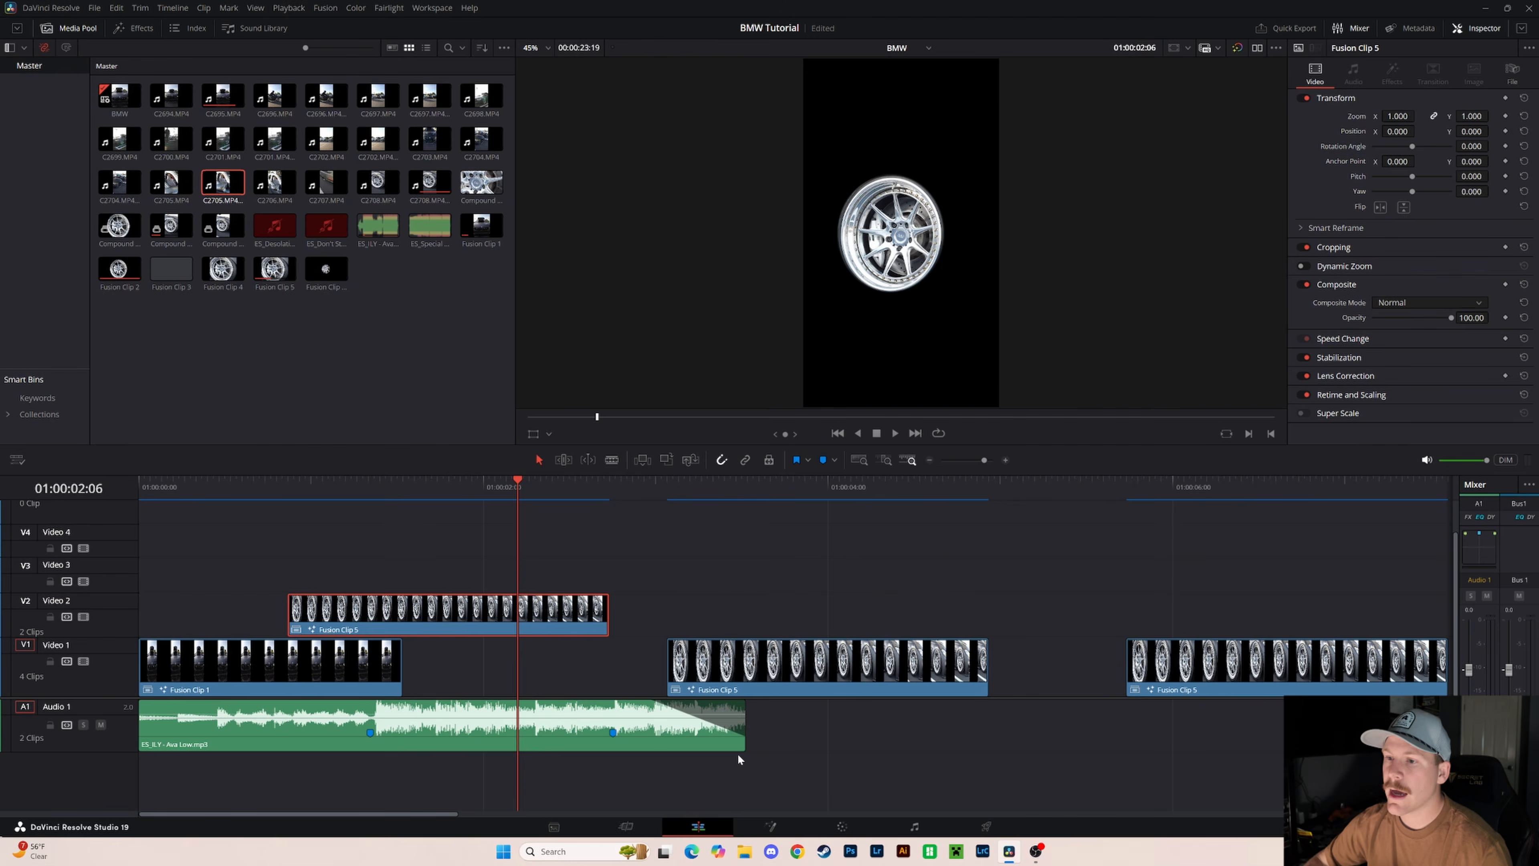
left_click(762, 488)
left_click(842, 826)
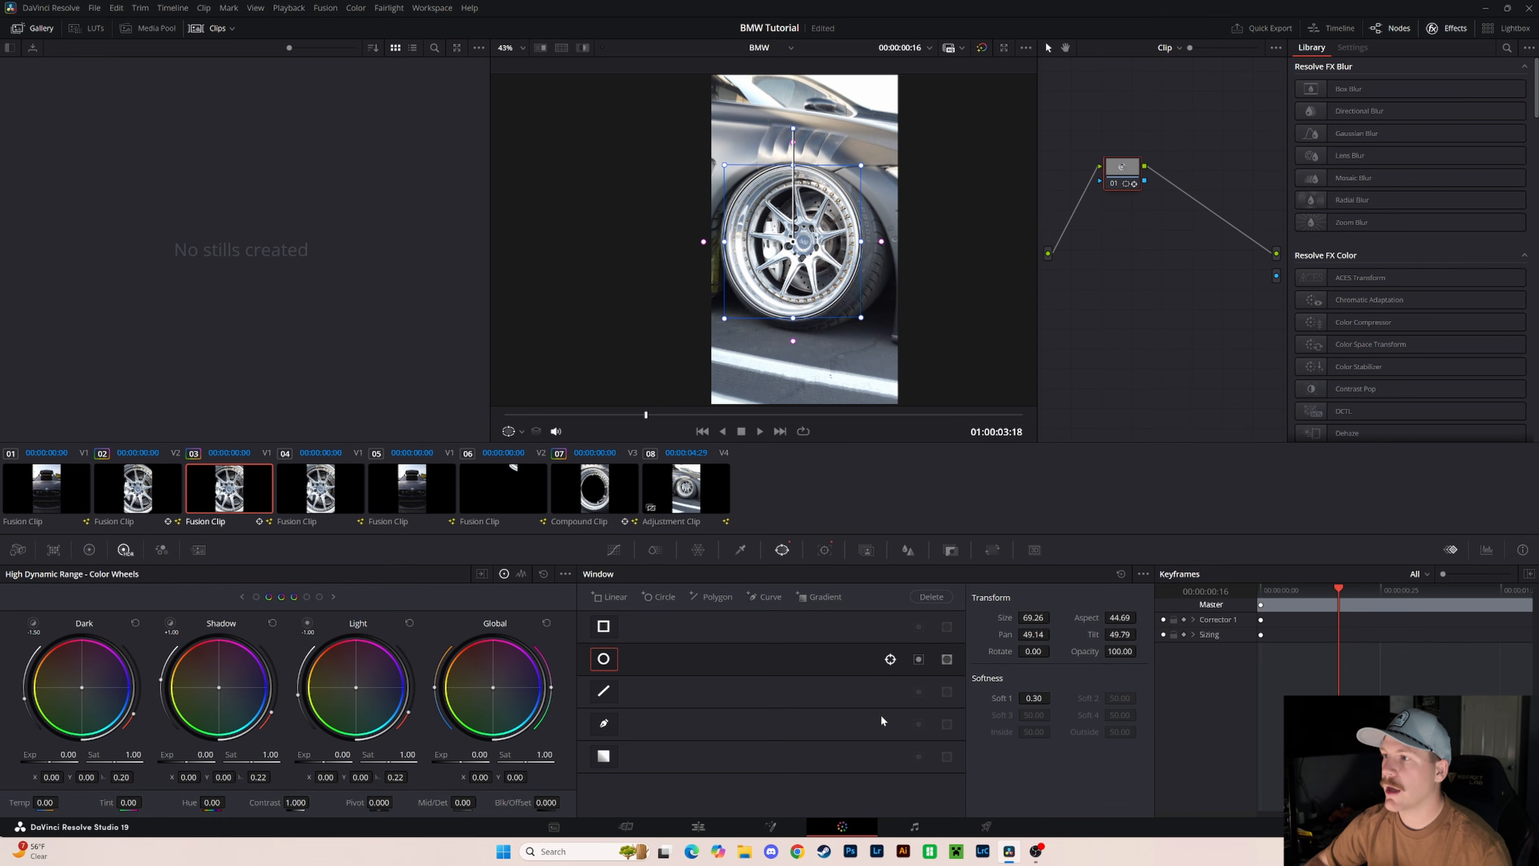
left_click(919, 659)
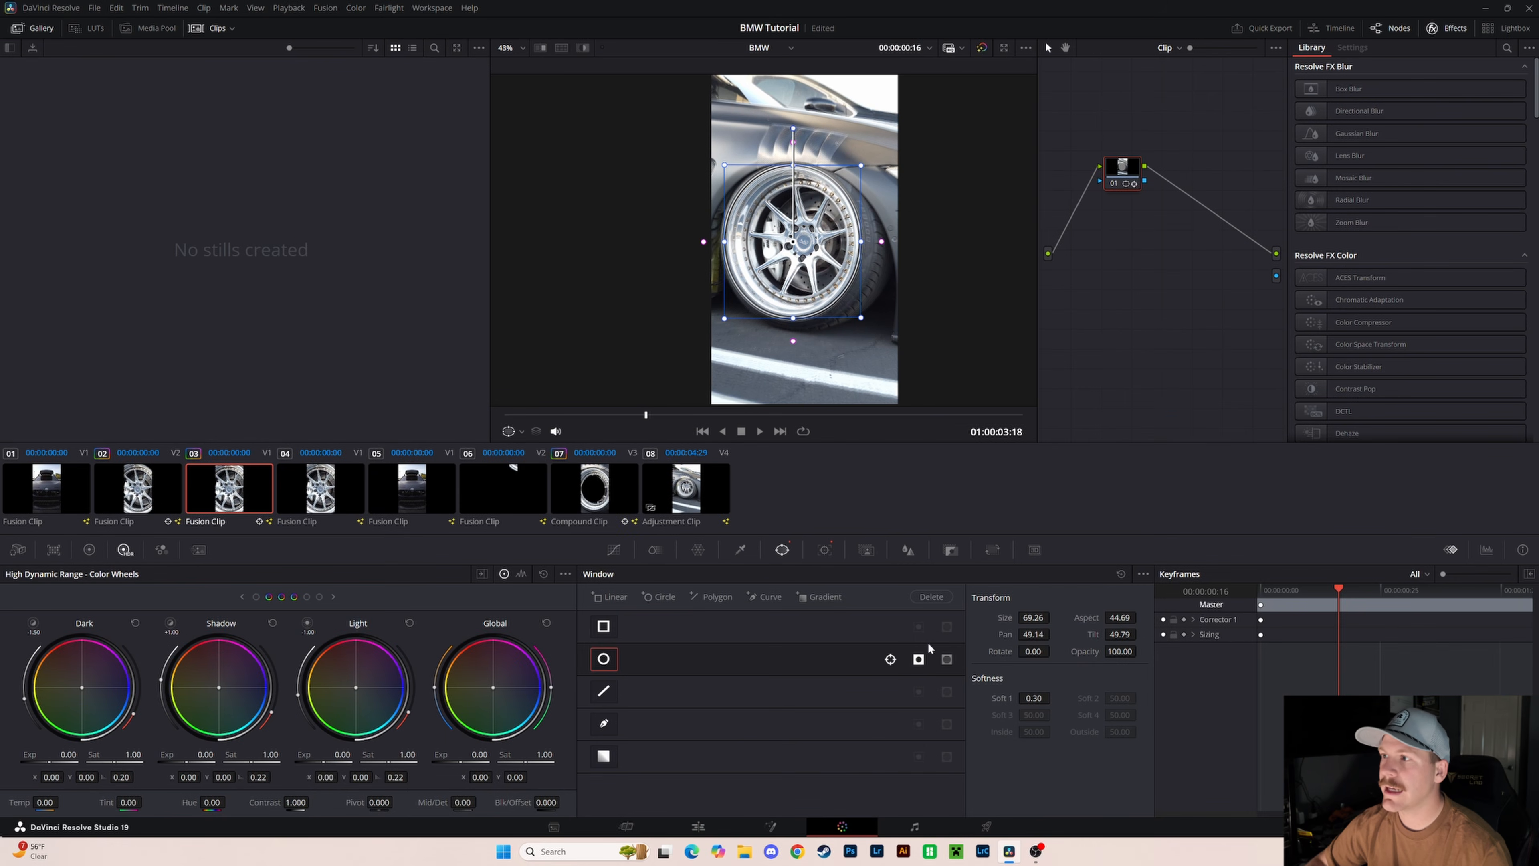
left_click_drag(1144, 180, 1276, 276)
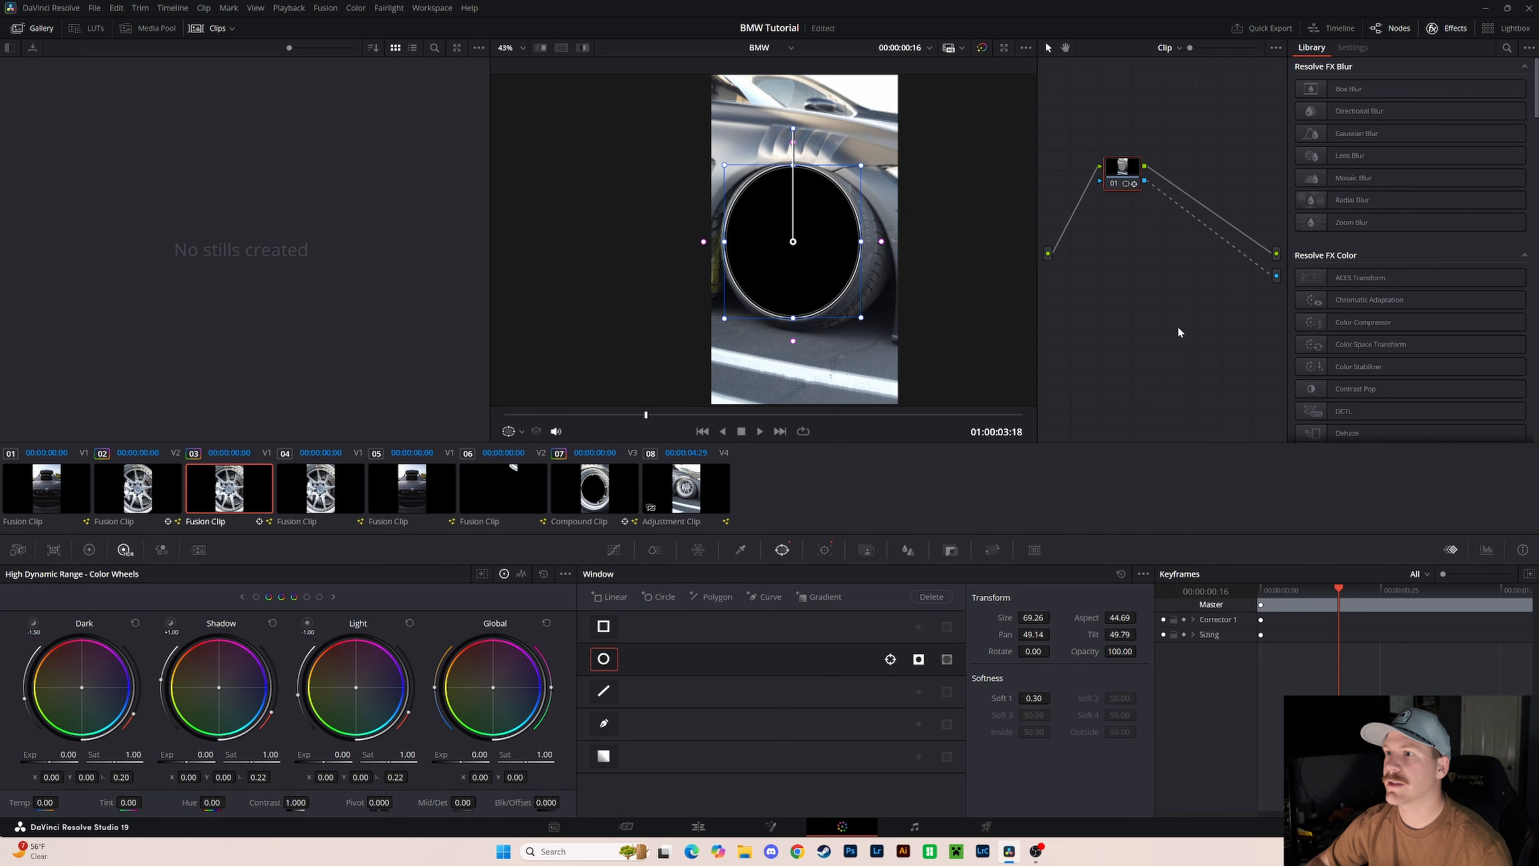
left_click_drag(647, 415, 910, 428)
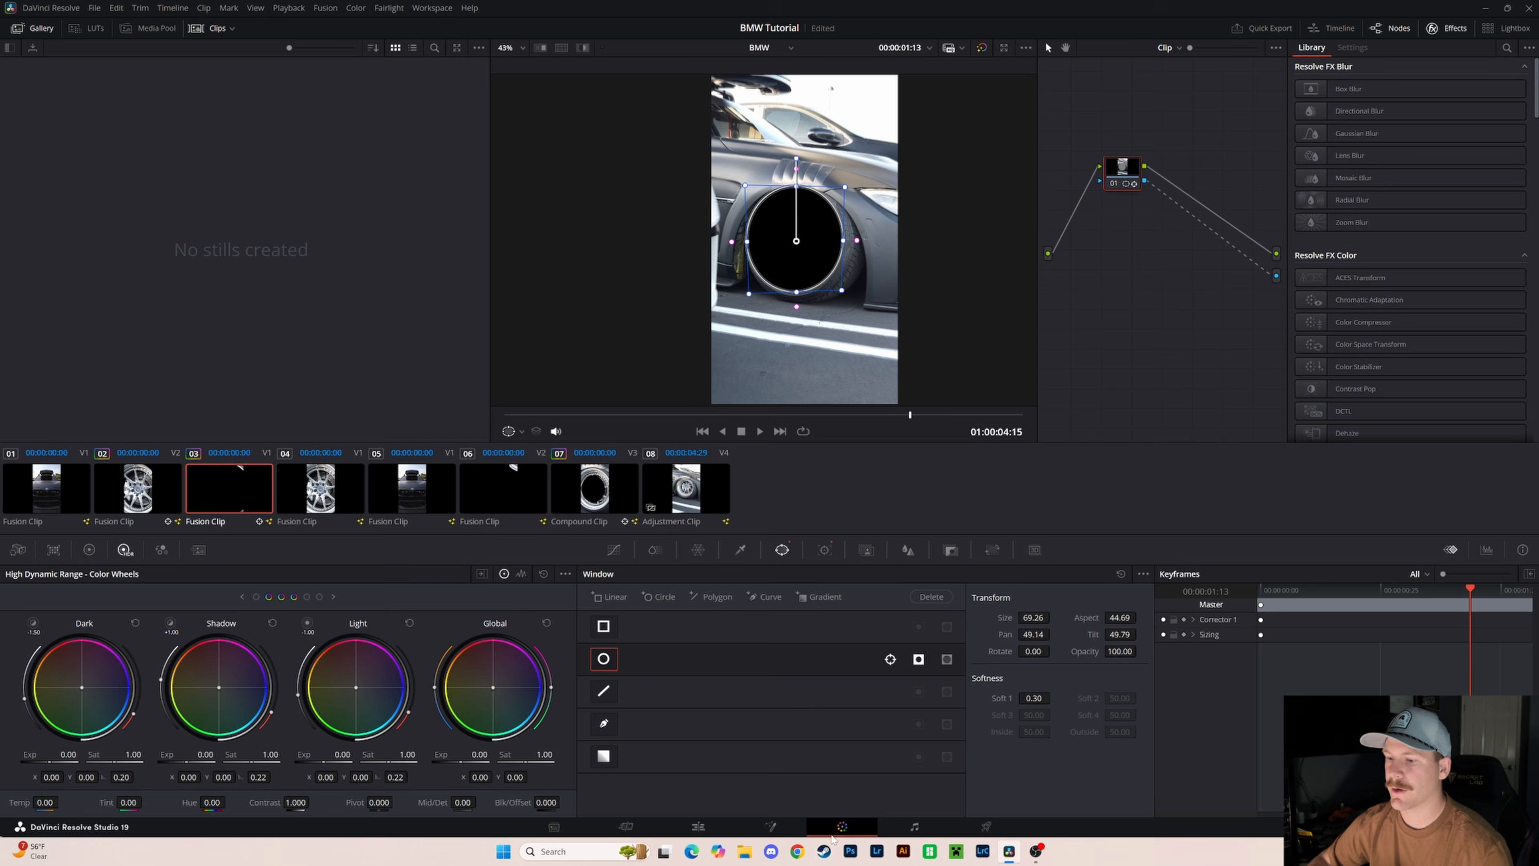
- Back on the Edit page, turn the isolated wheel clip on Video 2 into a compound clip with the default name
left_click(771, 826)
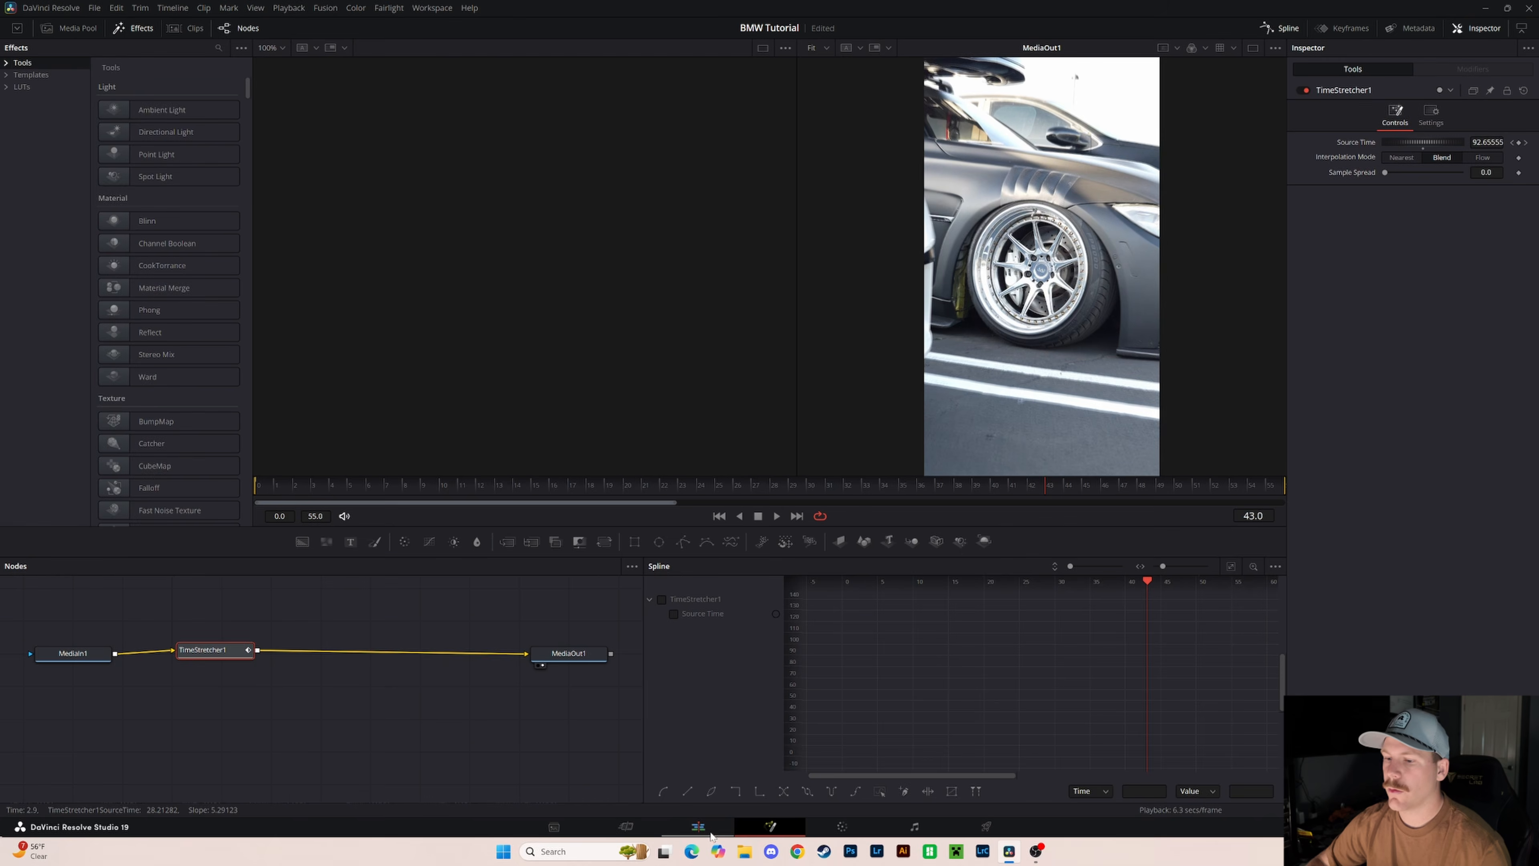
left_click(715, 826)
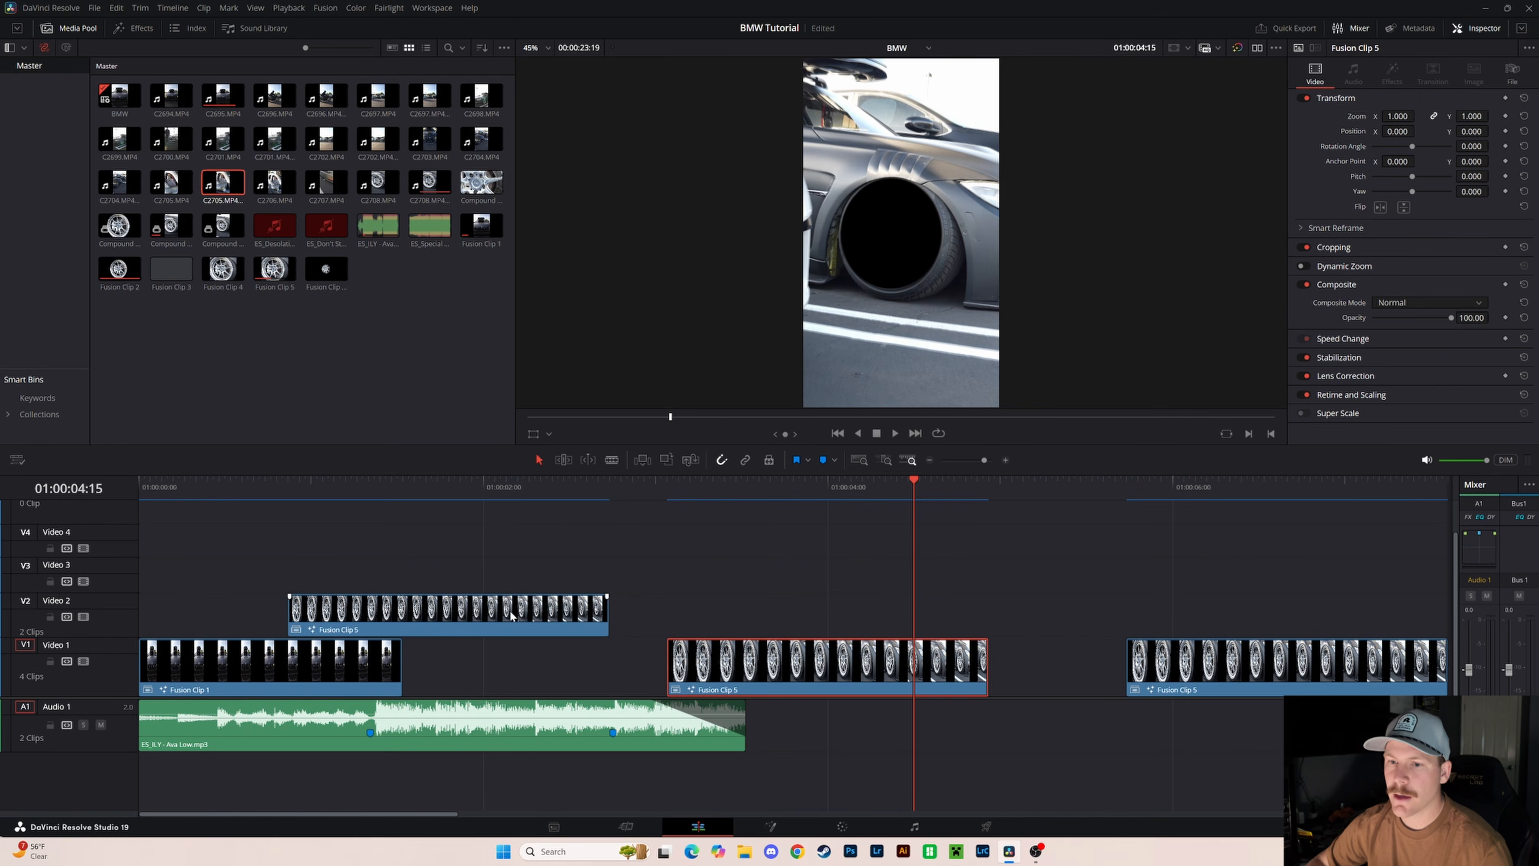
left_click(536, 612)
left_click(446, 494)
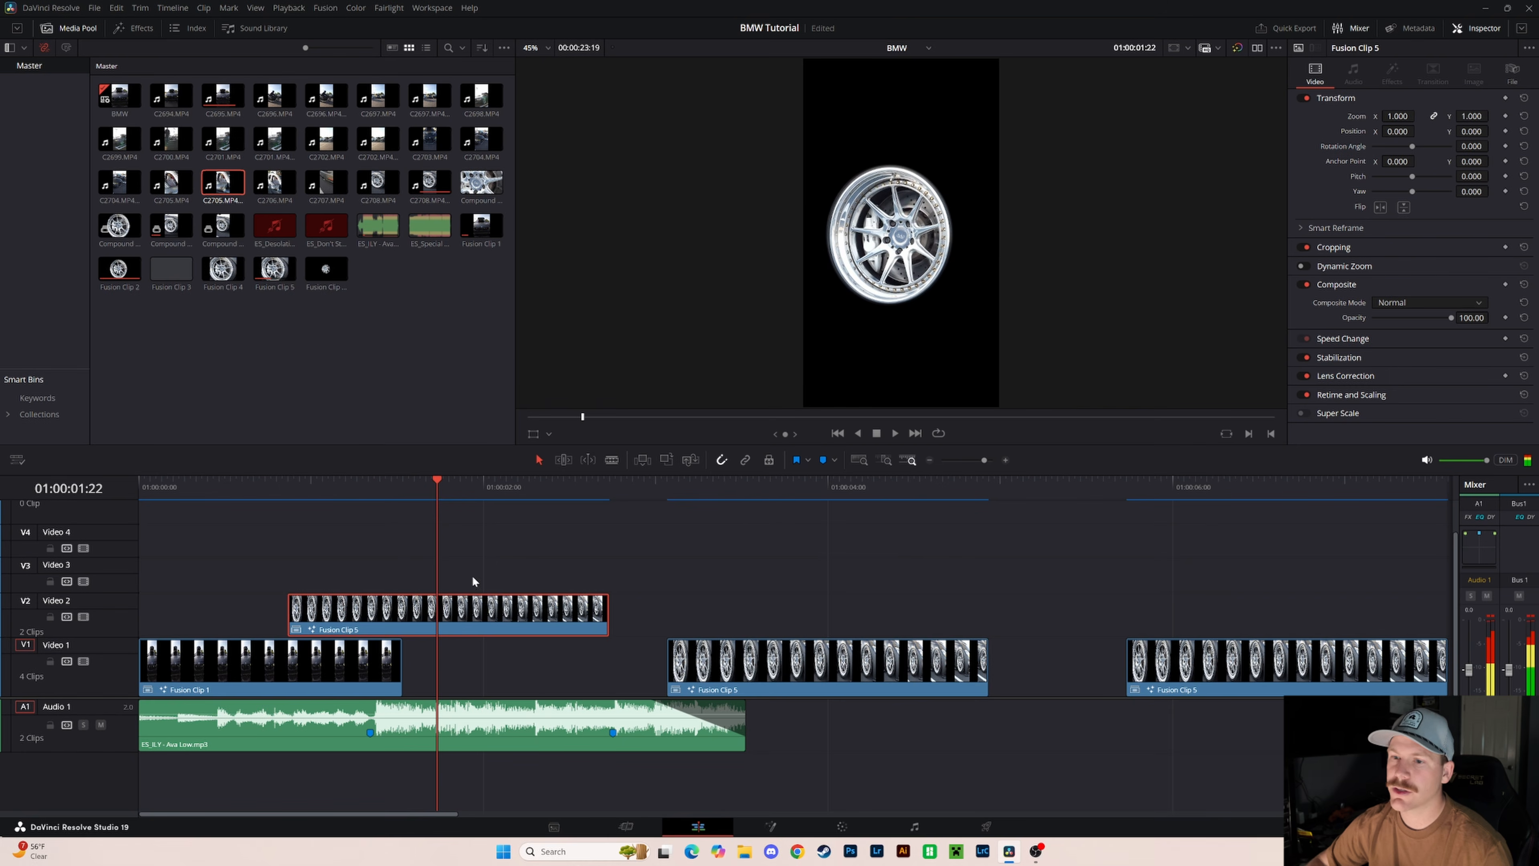
right_click(502, 618)
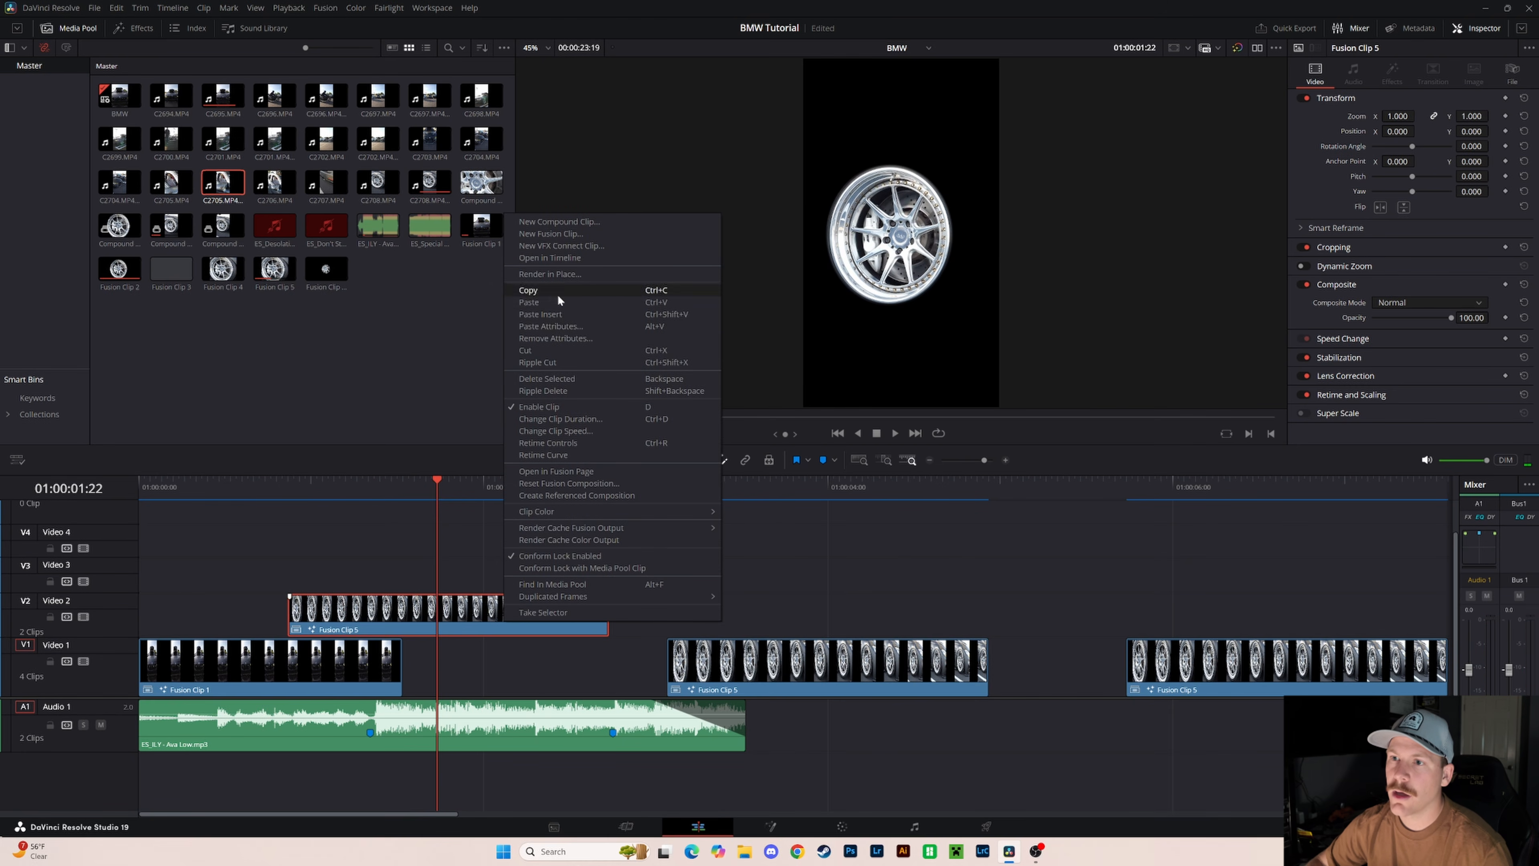
left_click(566, 223)
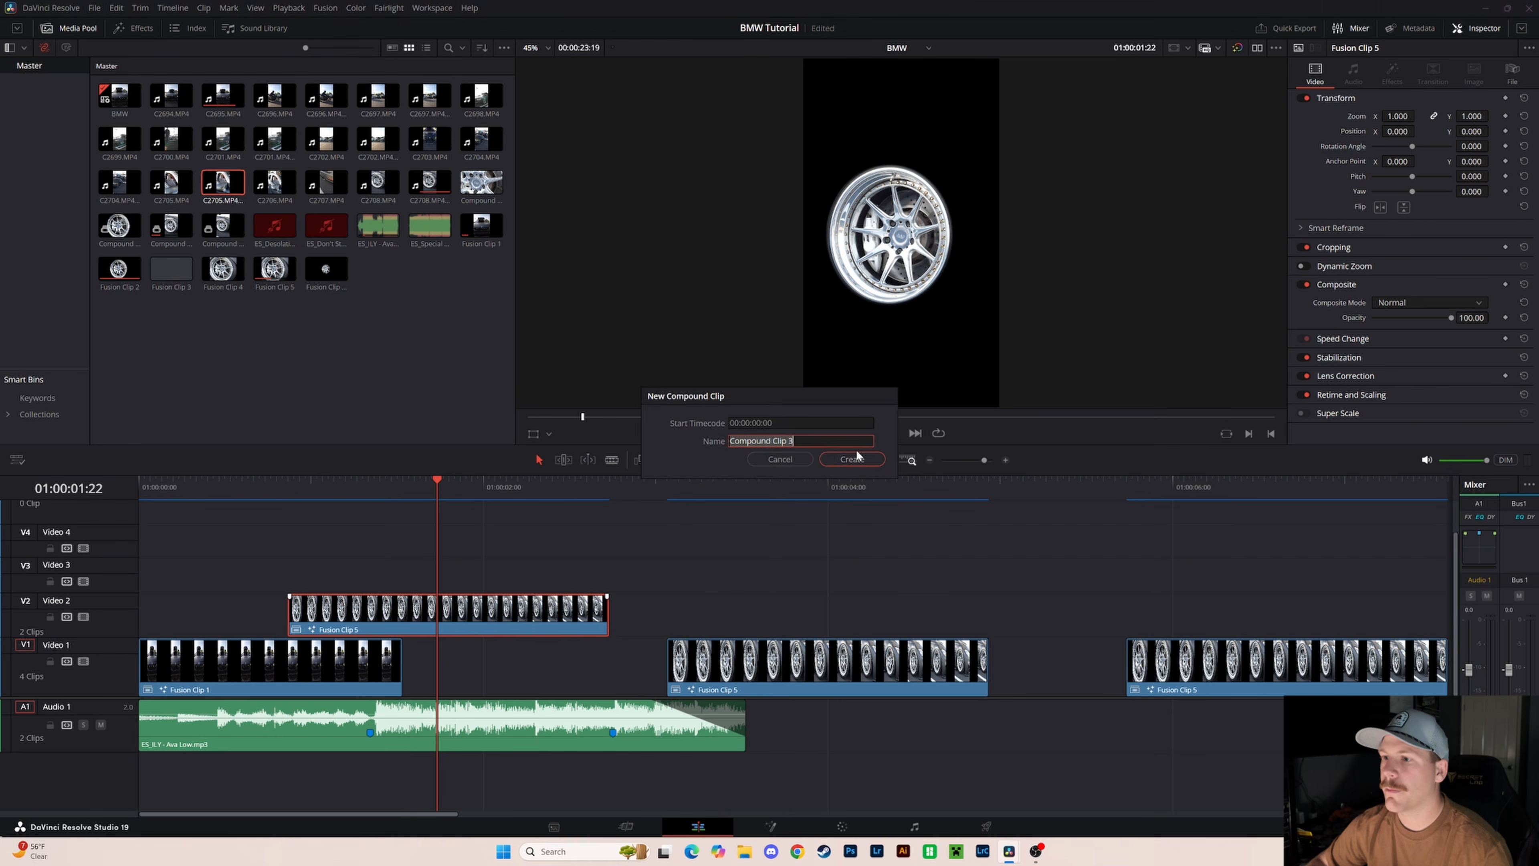
left_click(852, 460)
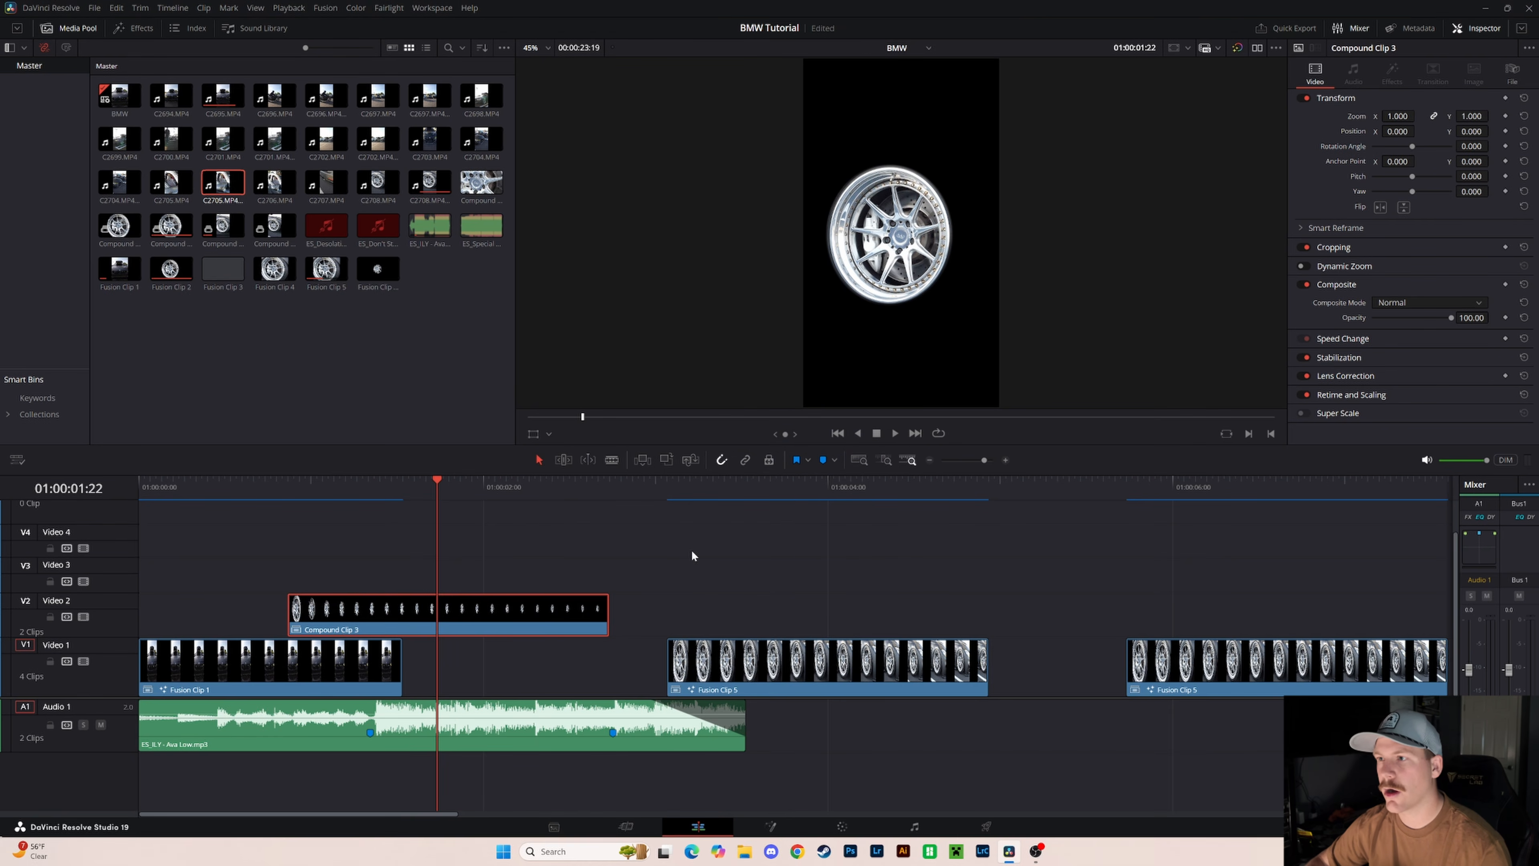
- Stack the cut-out duplicate on Video 3 directly above the compound clip and play both layers together from their start
left_click_drag(765, 671, 378, 573)
left_click(284, 492)
key("space")
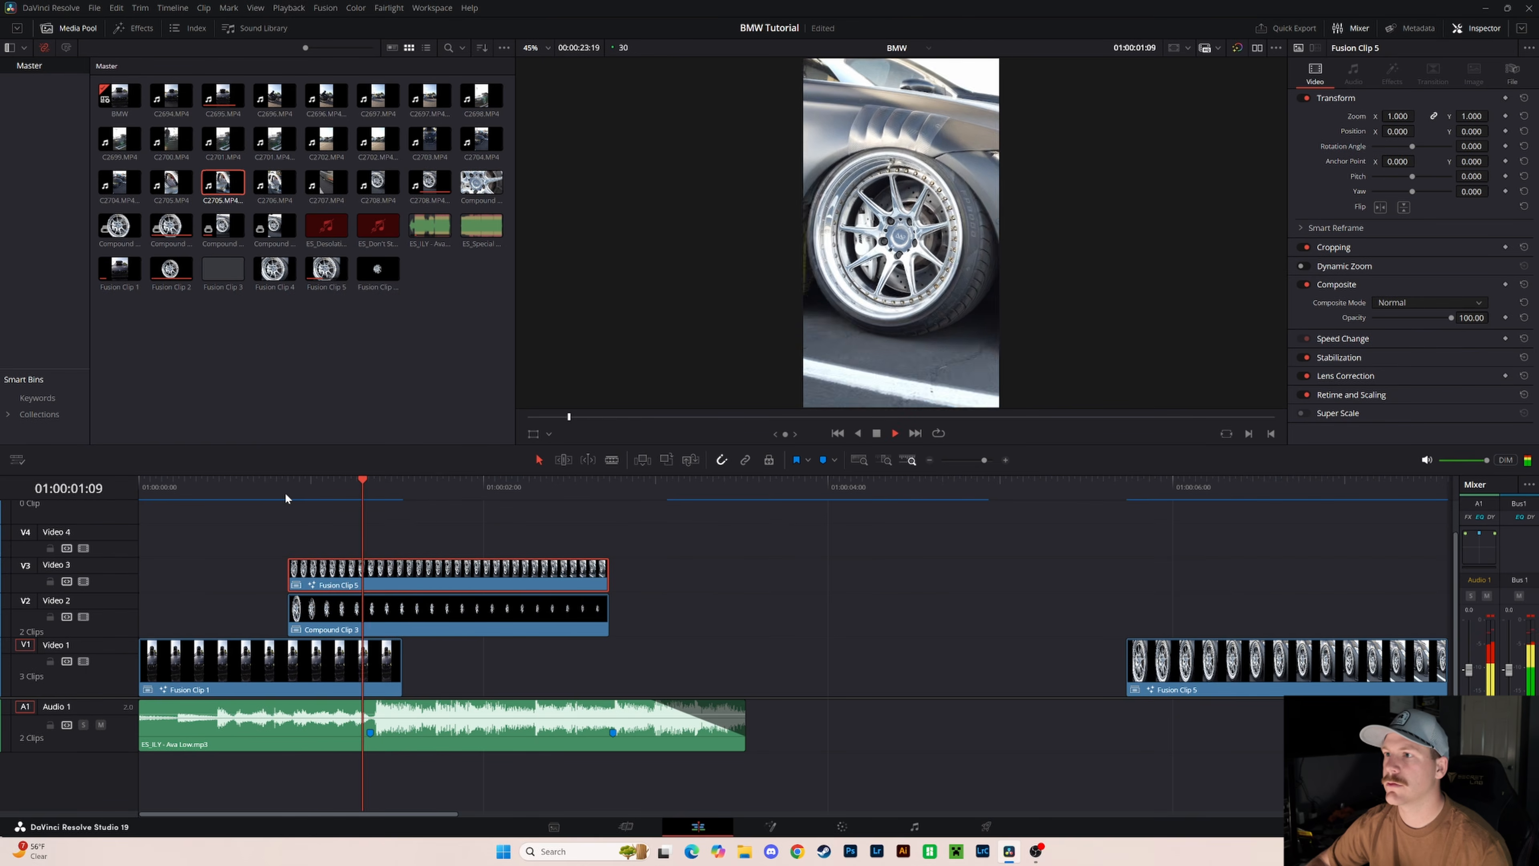
key("space")
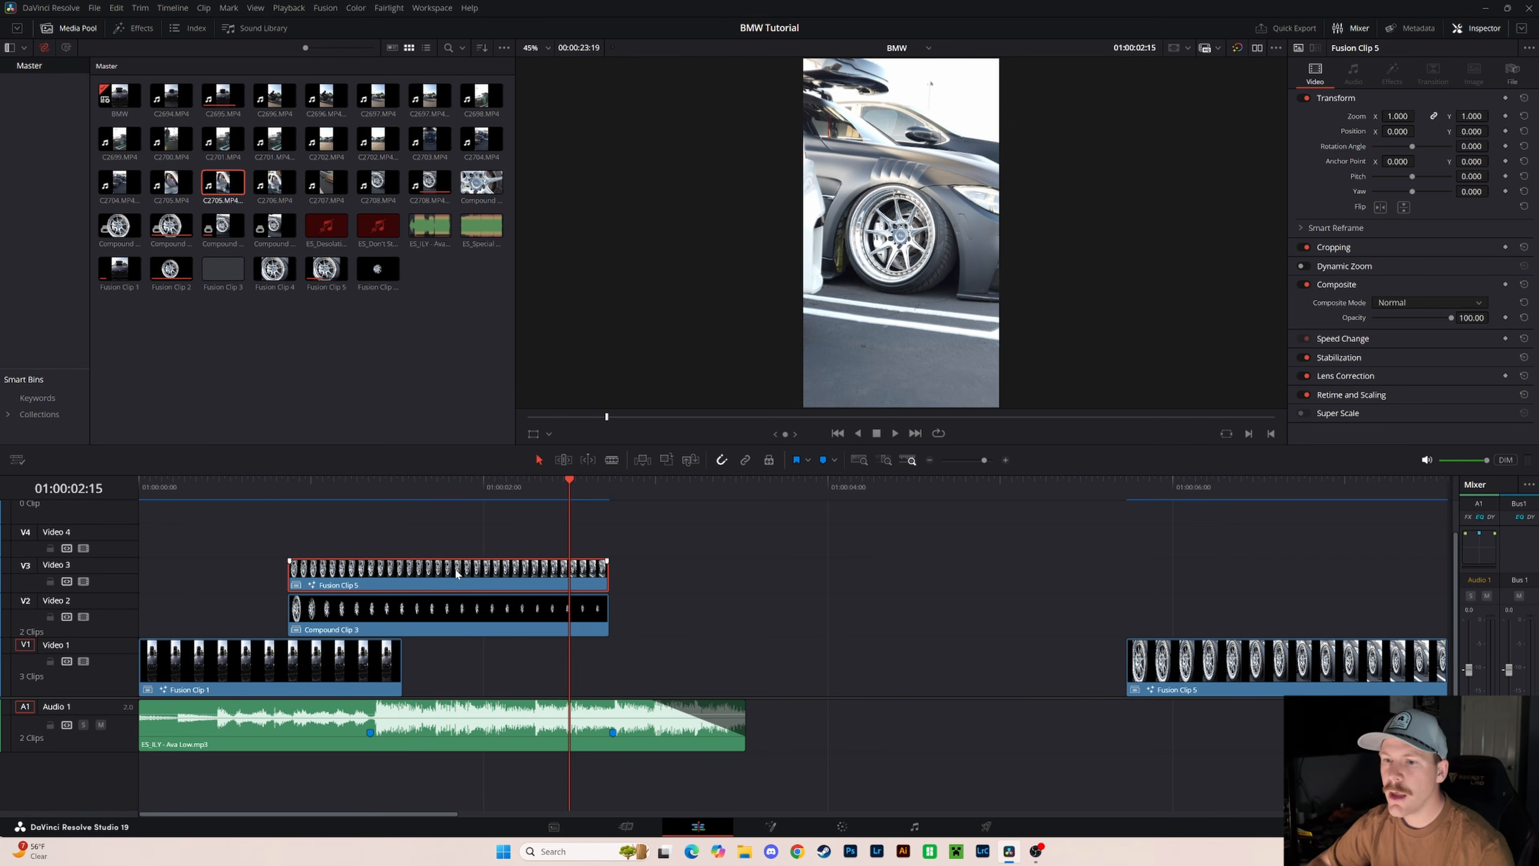
- Move the Video 3 cut-out clip clear of the compound clip and put the playhead on the first audio marker at 01:00:01:10
left_click_drag(457, 579, 818, 589)
left_click_drag(291, 493, 370, 515)
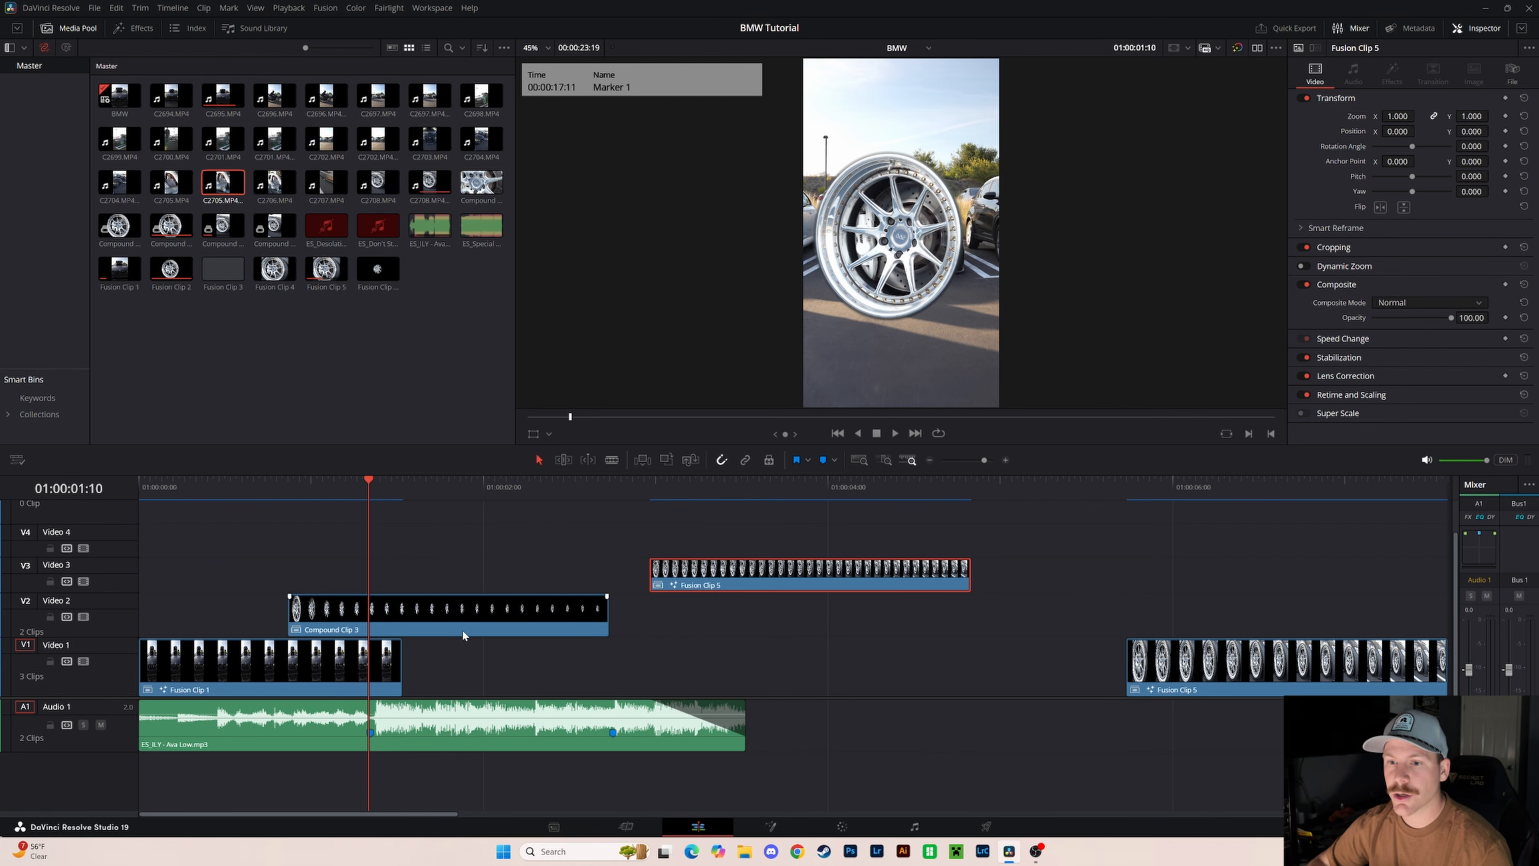
- On the Fusion page, insert a DVE node between MediaIn1 and MediaOut1 of the Video 2 compound clip
left_click(413, 629)
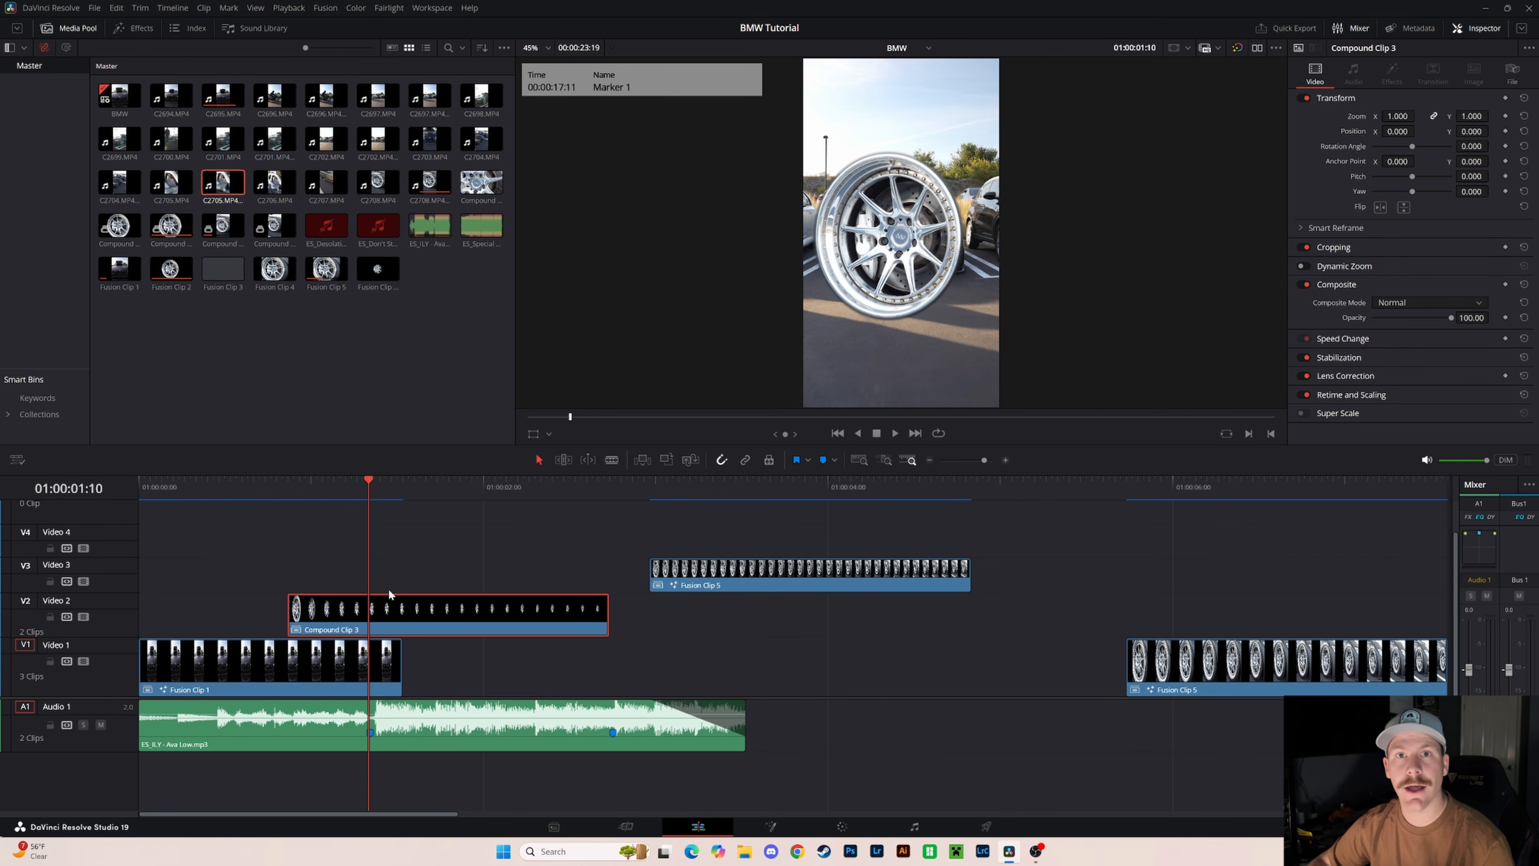
left_click(783, 829)
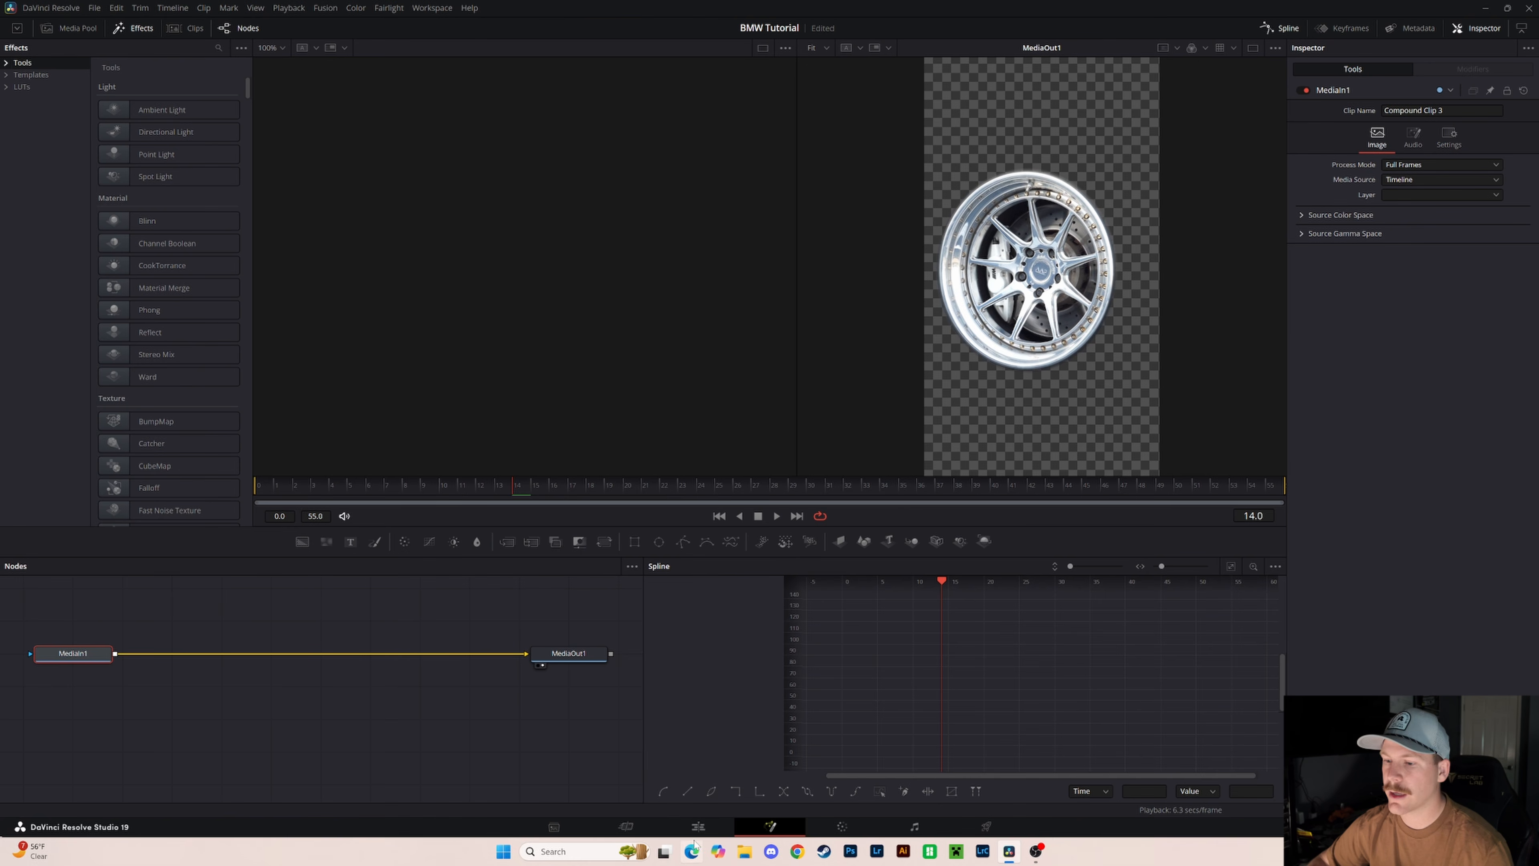
left_click(698, 826)
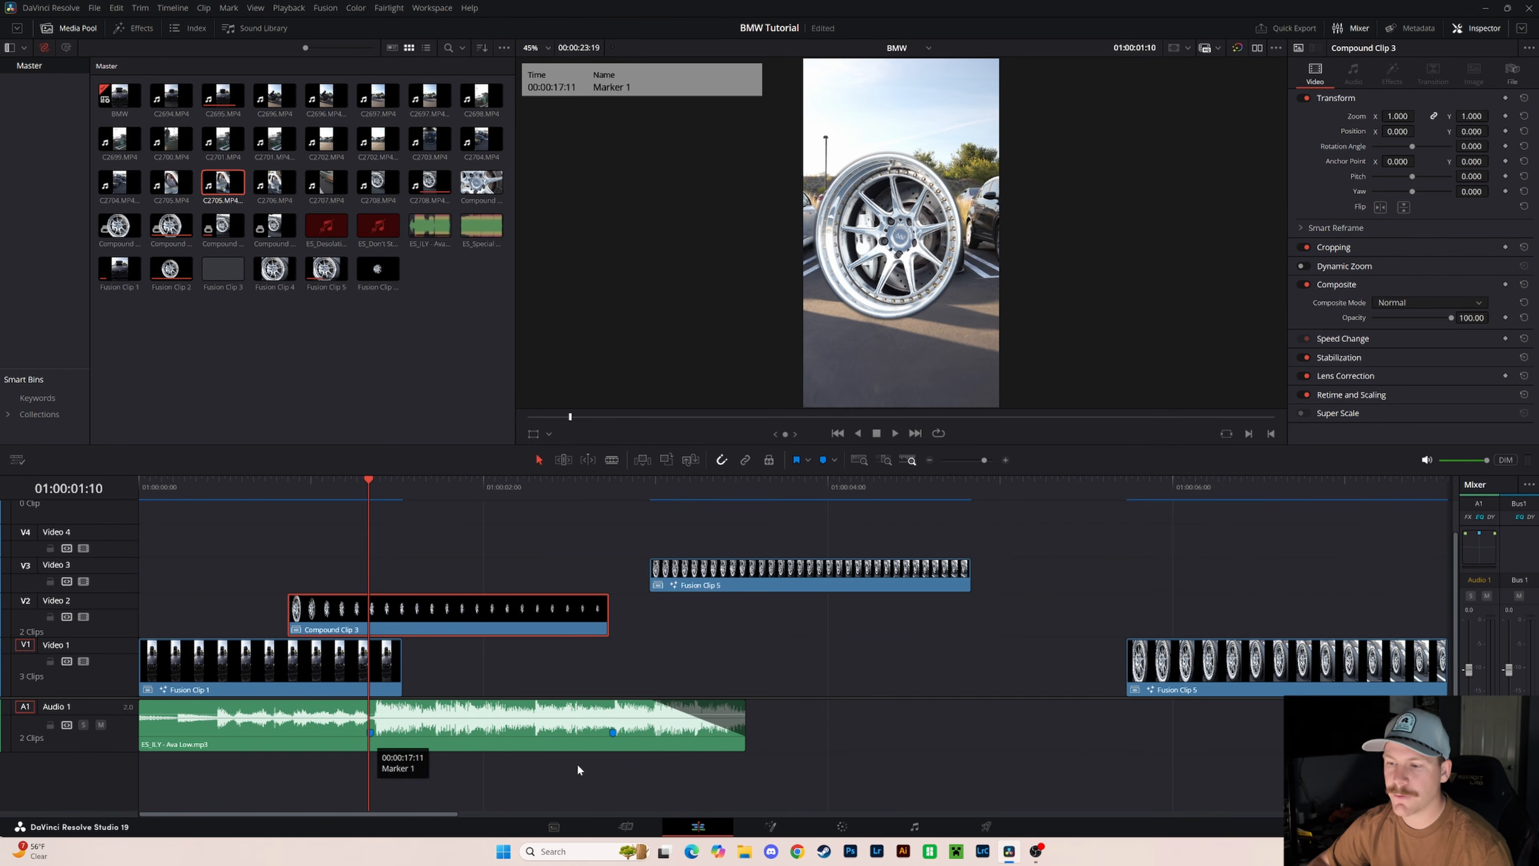
left_click(770, 826)
key("shift+space")
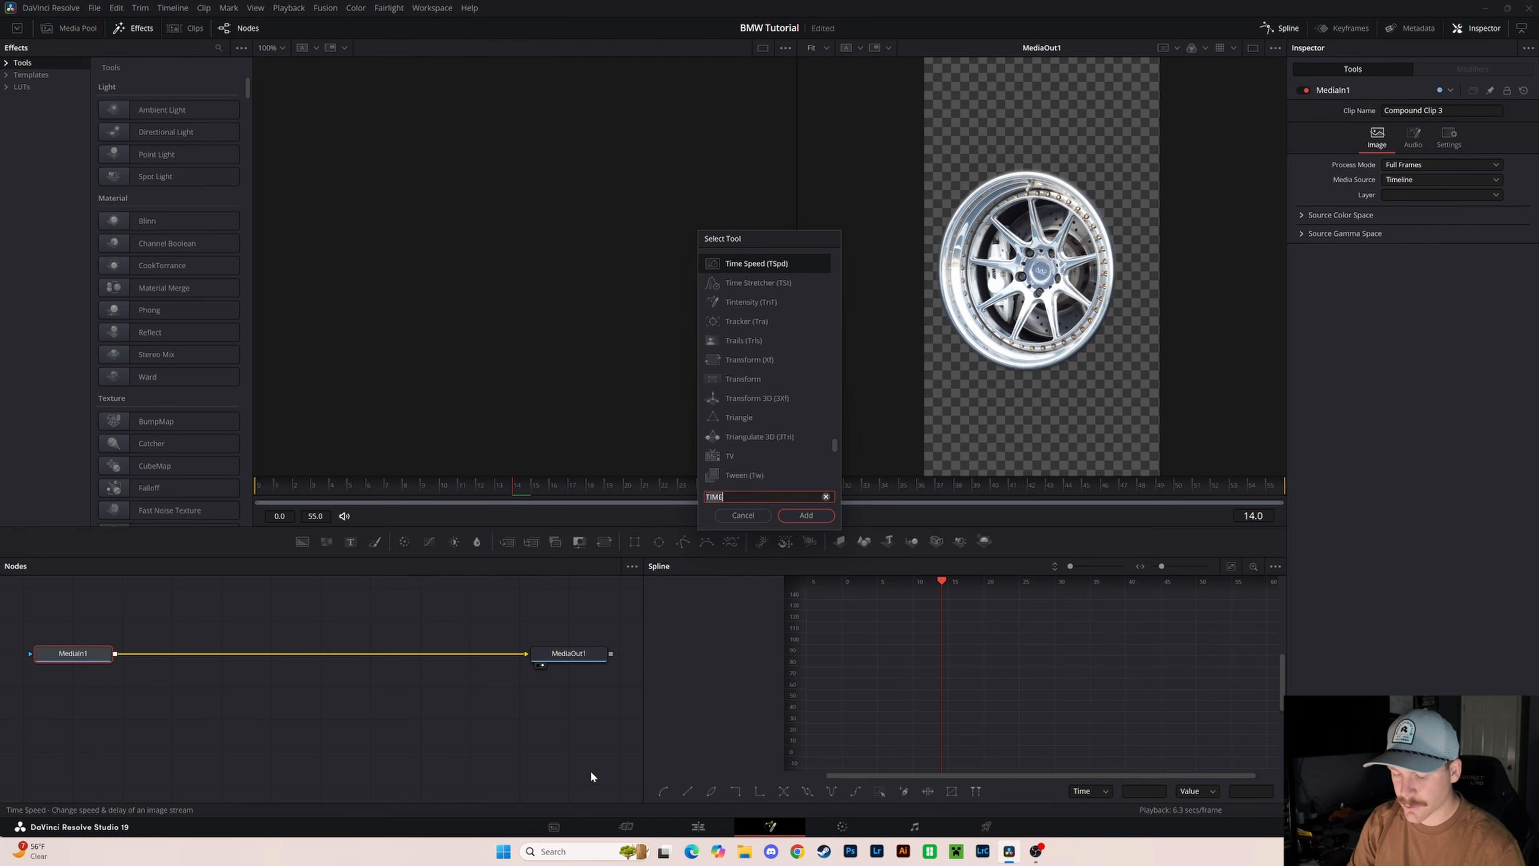
type("DVE")
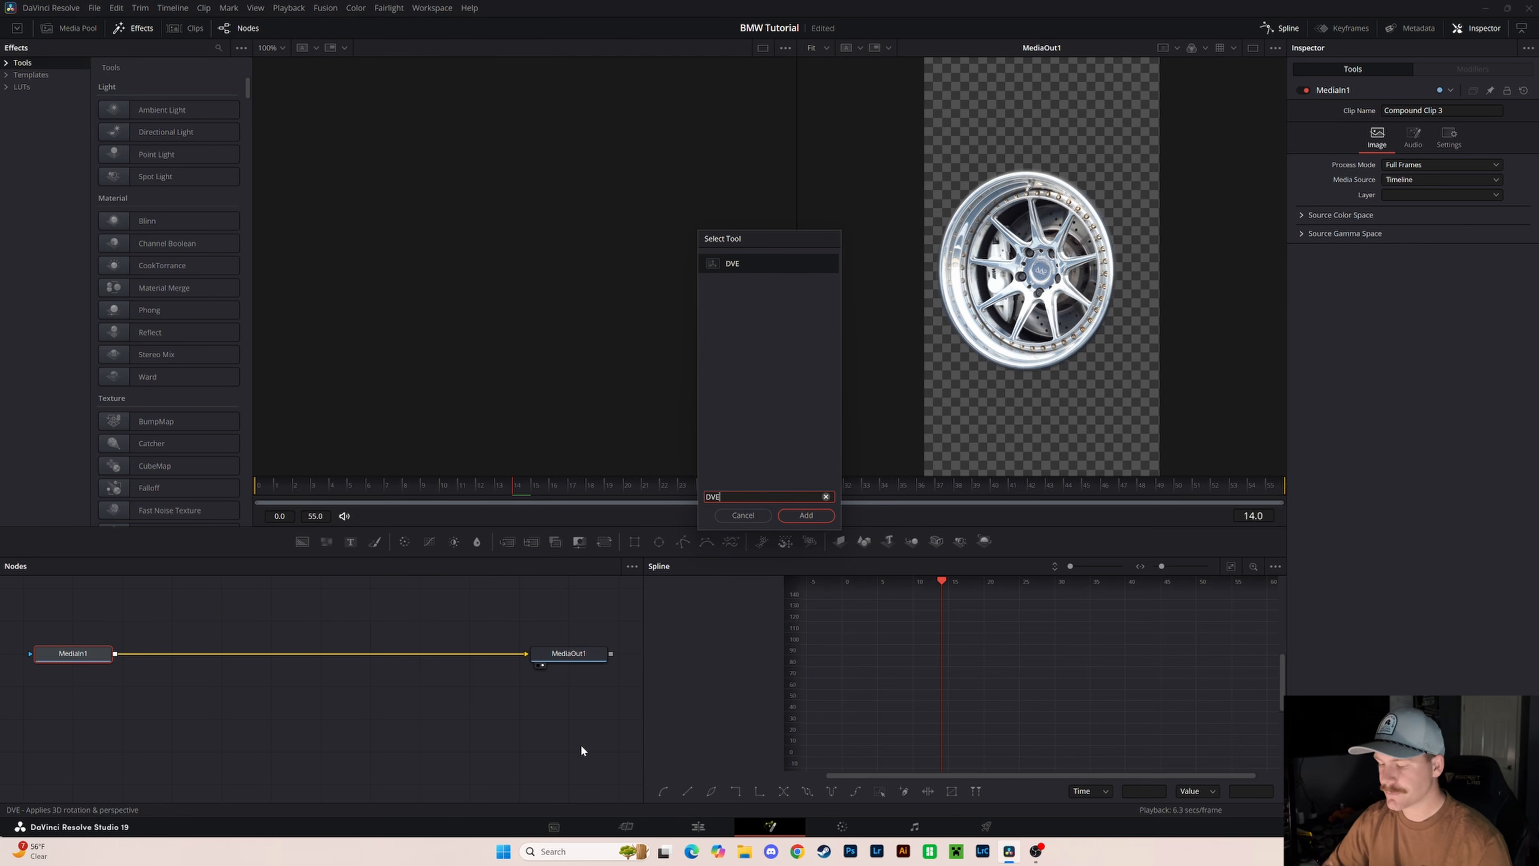
key("Return")
left_click_drag(172, 653, 213, 650)
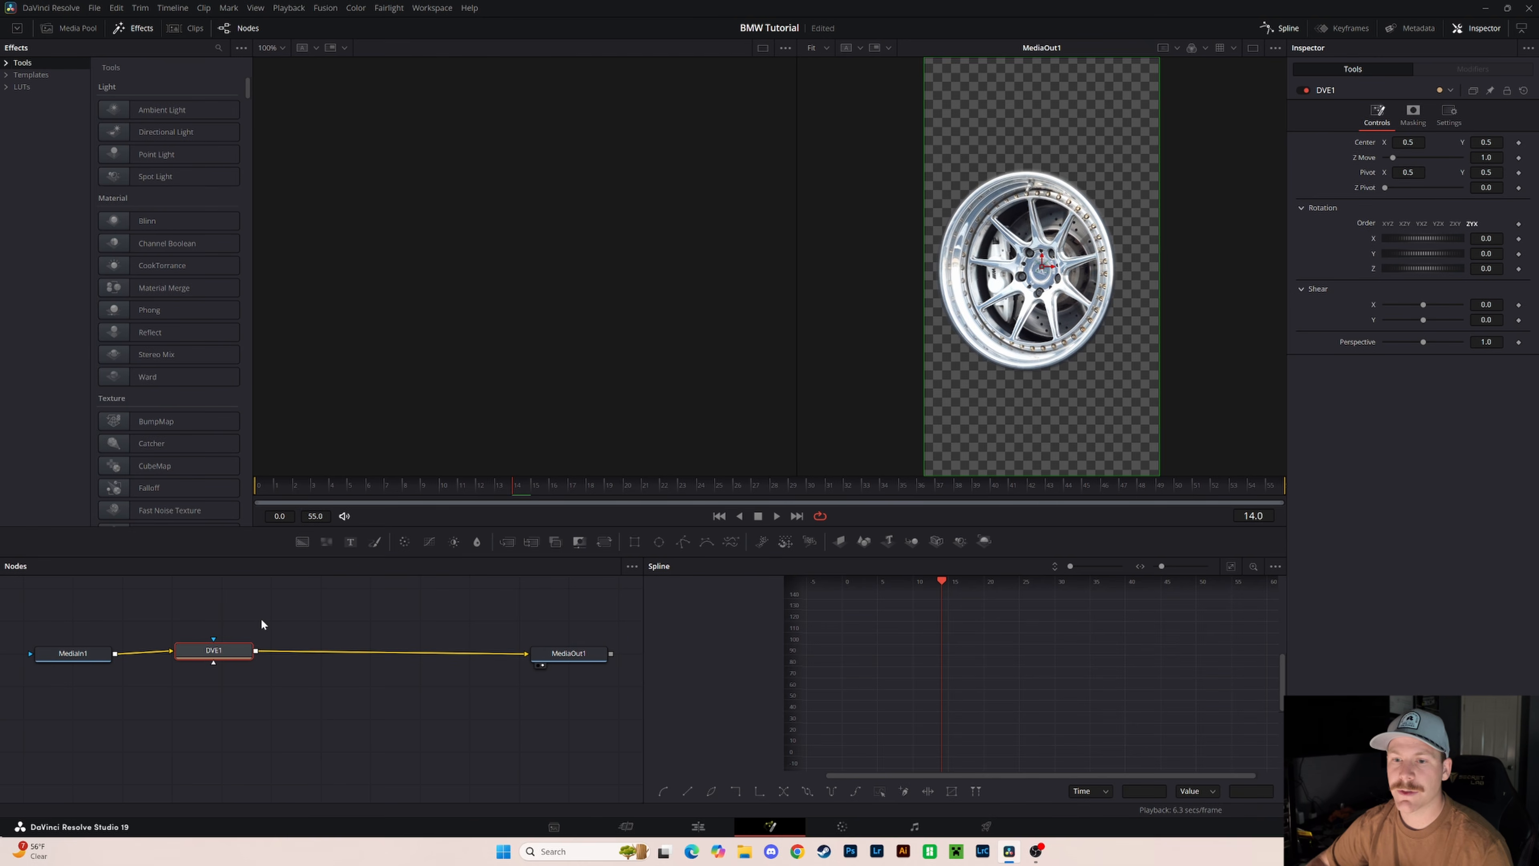
left_click_drag(224, 655, 242, 655)
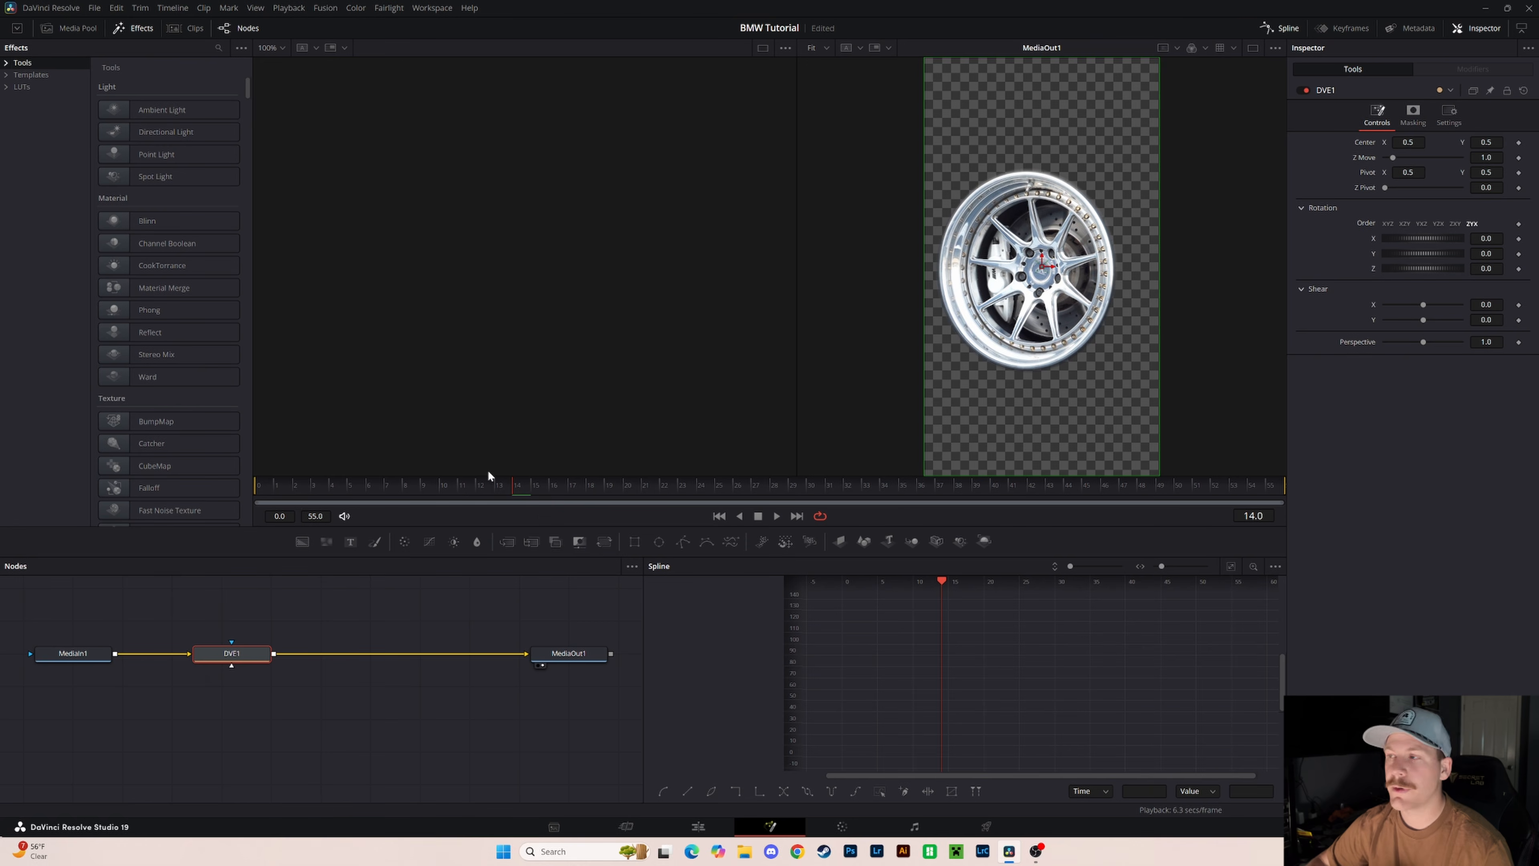
- Set keyframes for the DVE node's Center and X Rotation at frame 14
left_click(1518, 142)
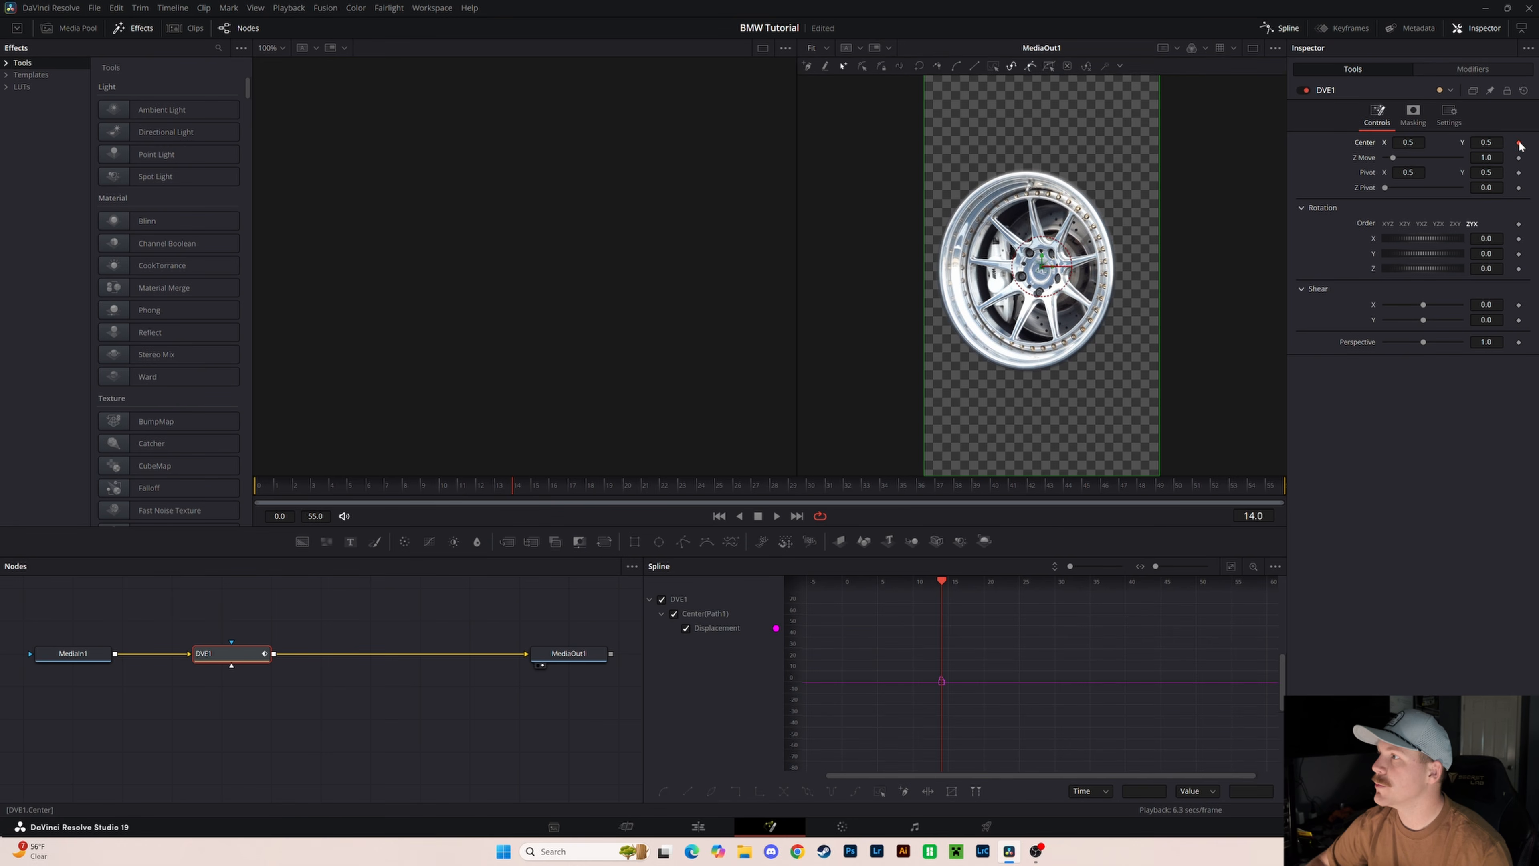
left_click(1518, 239)
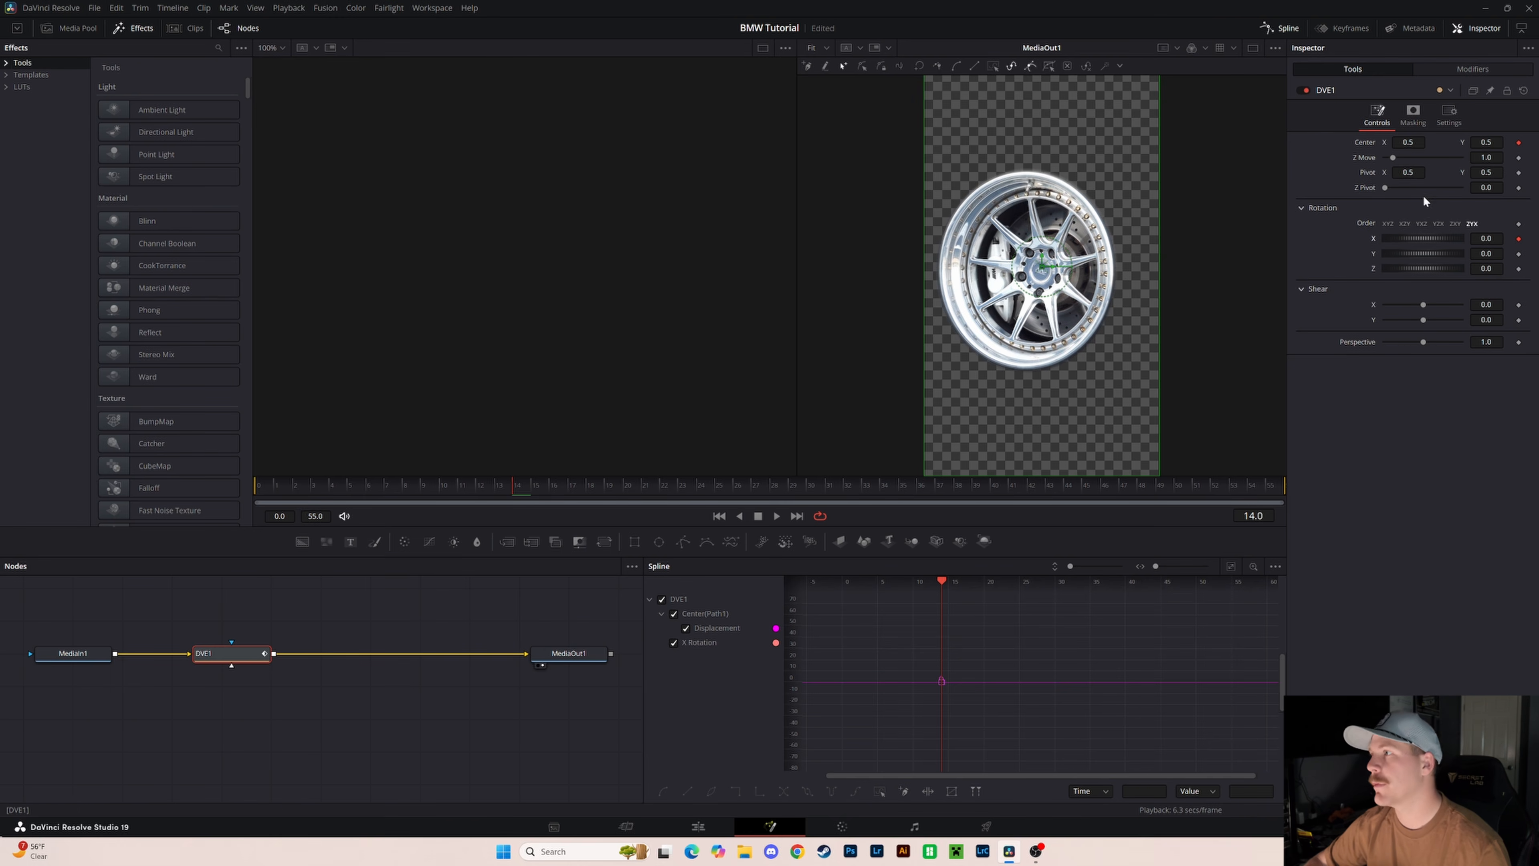
- At frame 0, set the DVE node's Center to X 1.558 and Y 1.545 so the wheel starts outside the frame
scroll(1047, 314, "down", 5)
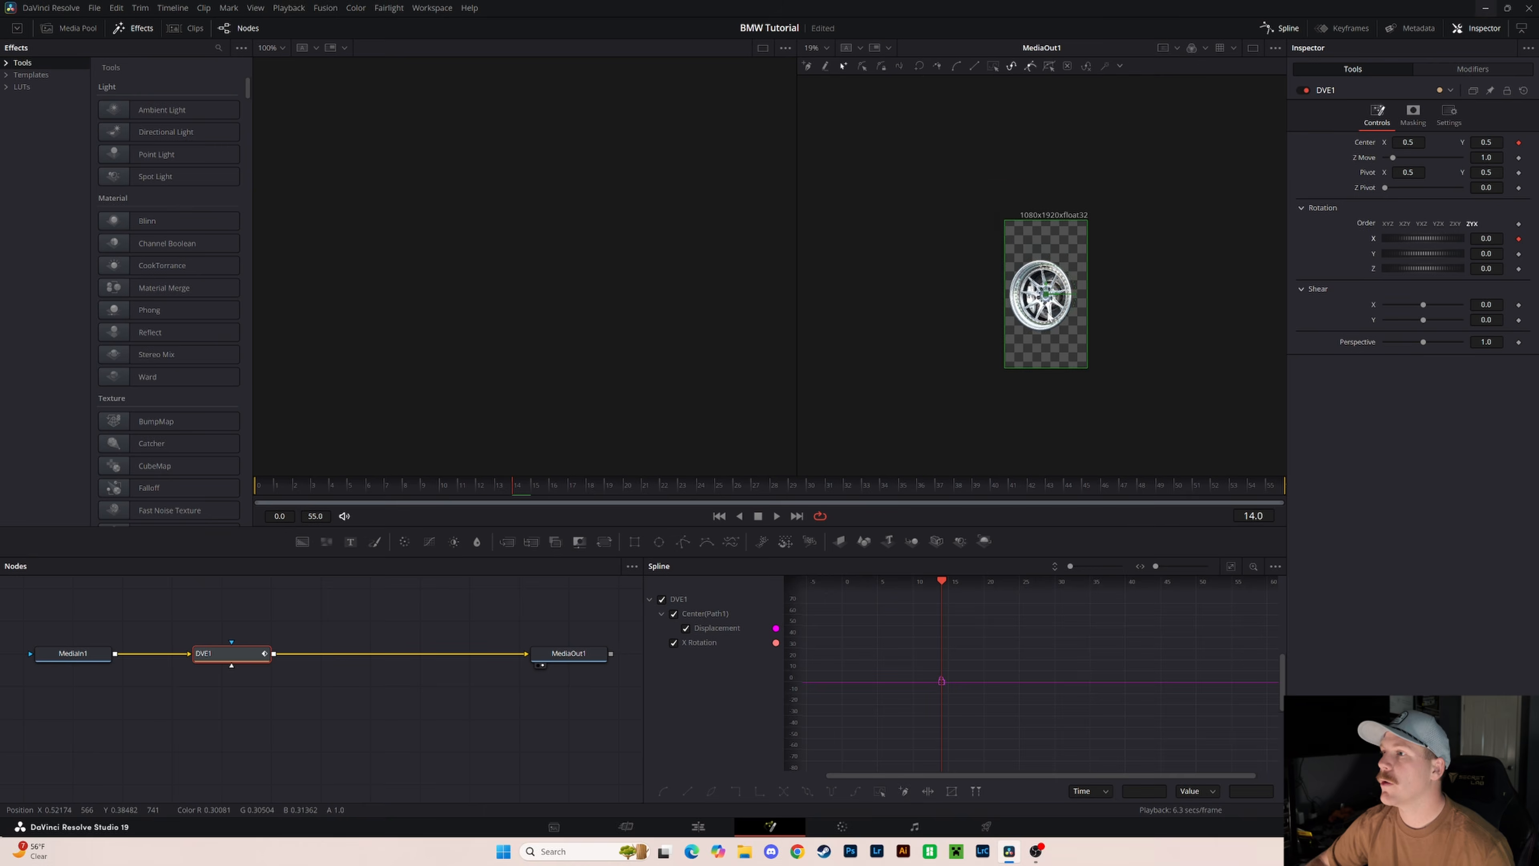
scroll(1046, 316, "up", 3)
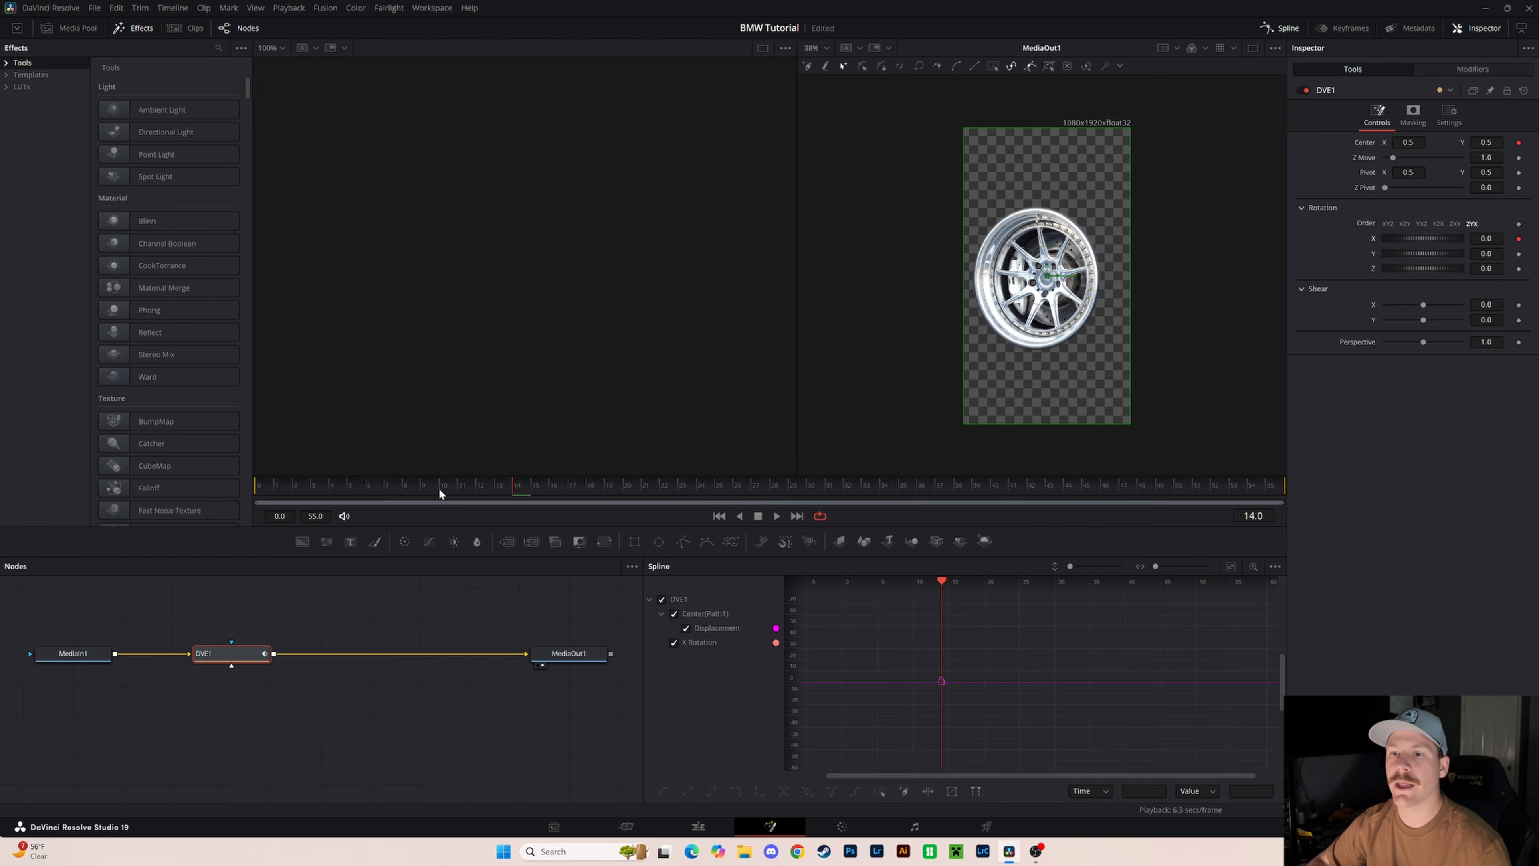
left_click_drag(439, 487, 242, 479)
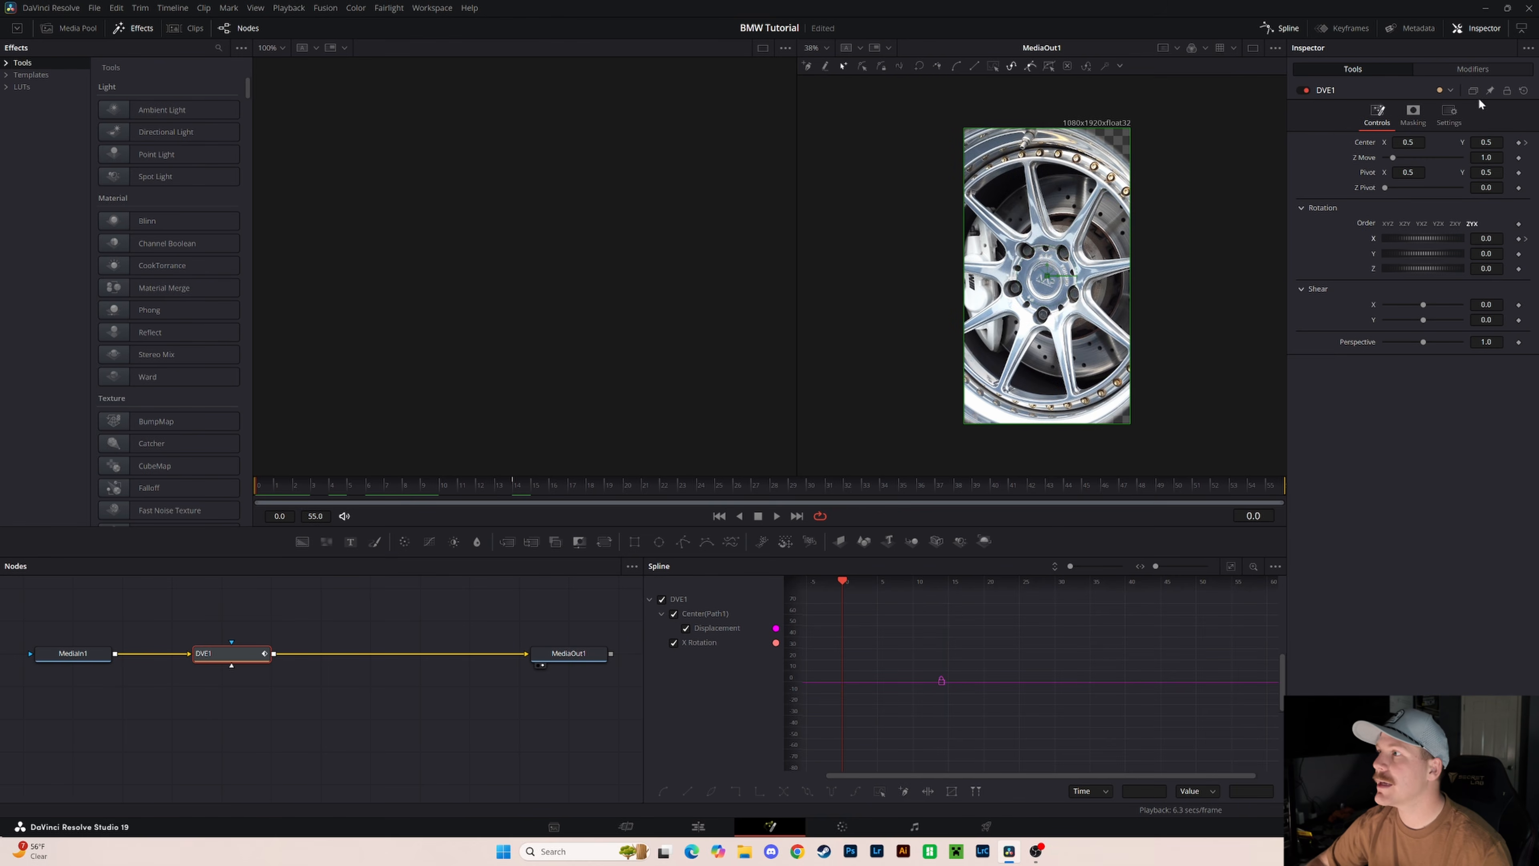
left_click_drag(1408, 143, 1535, 142)
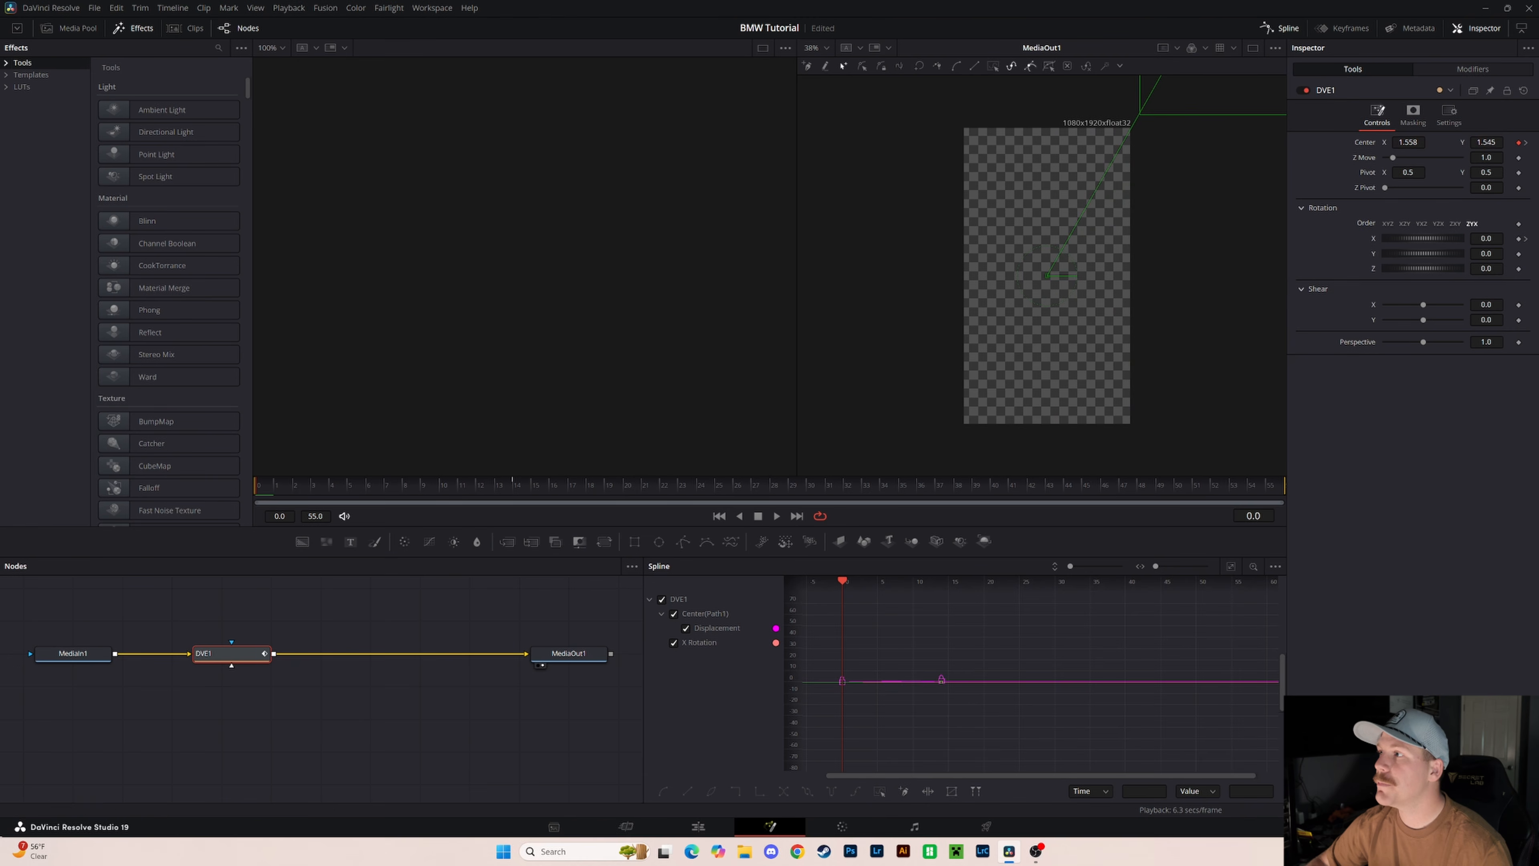
- On the Edit page, stack the Video 3 cut-out clip directly above the compound clip and preview the wheel fly-in up to the beat
left_click(710, 829)
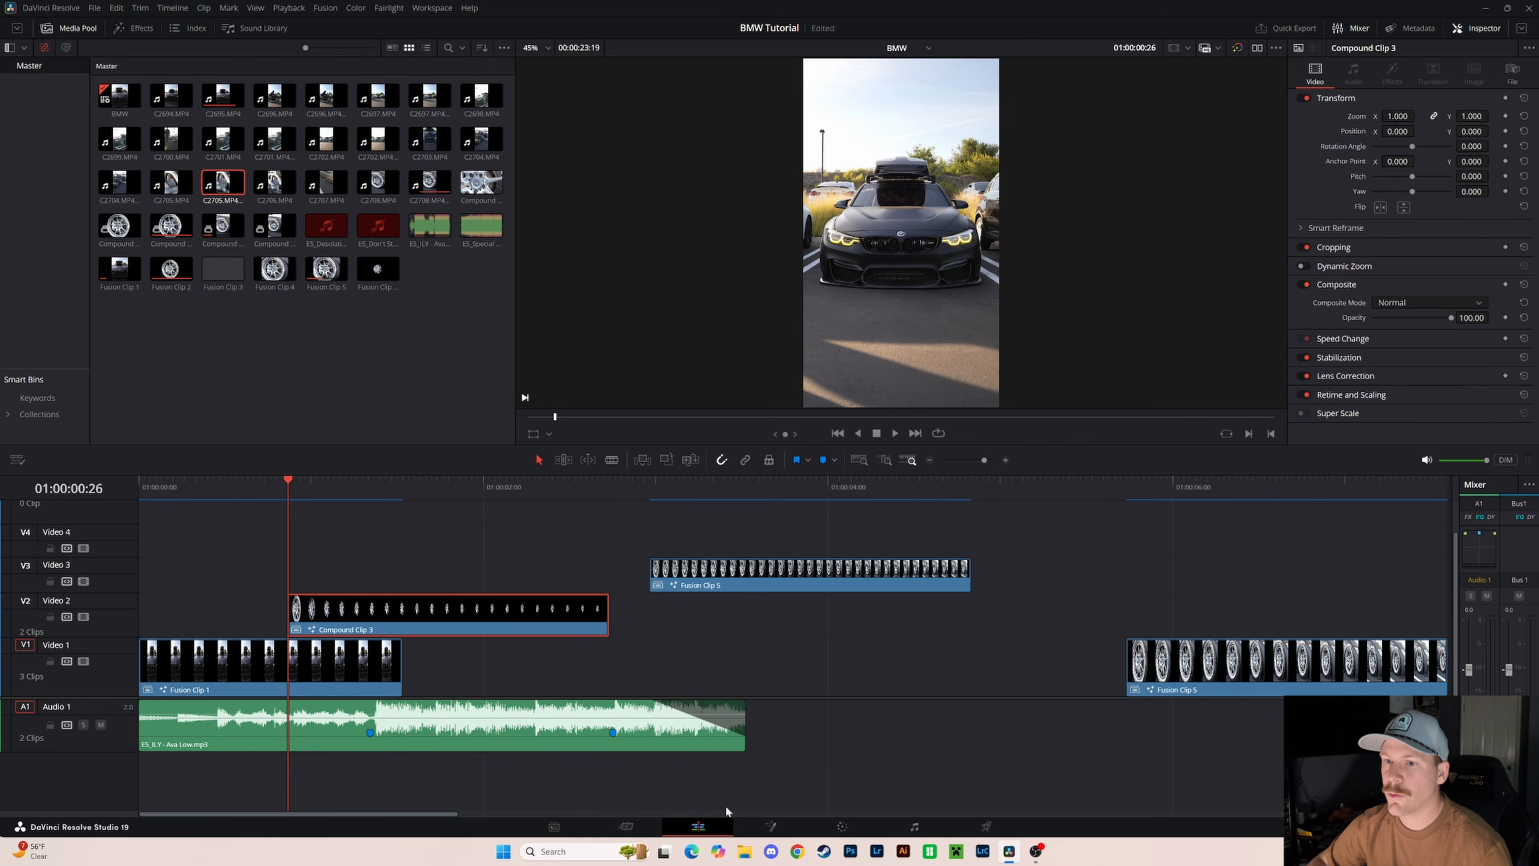
left_click_drag(744, 576, 383, 579)
left_click_drag(294, 484, 276, 526)
key("space")
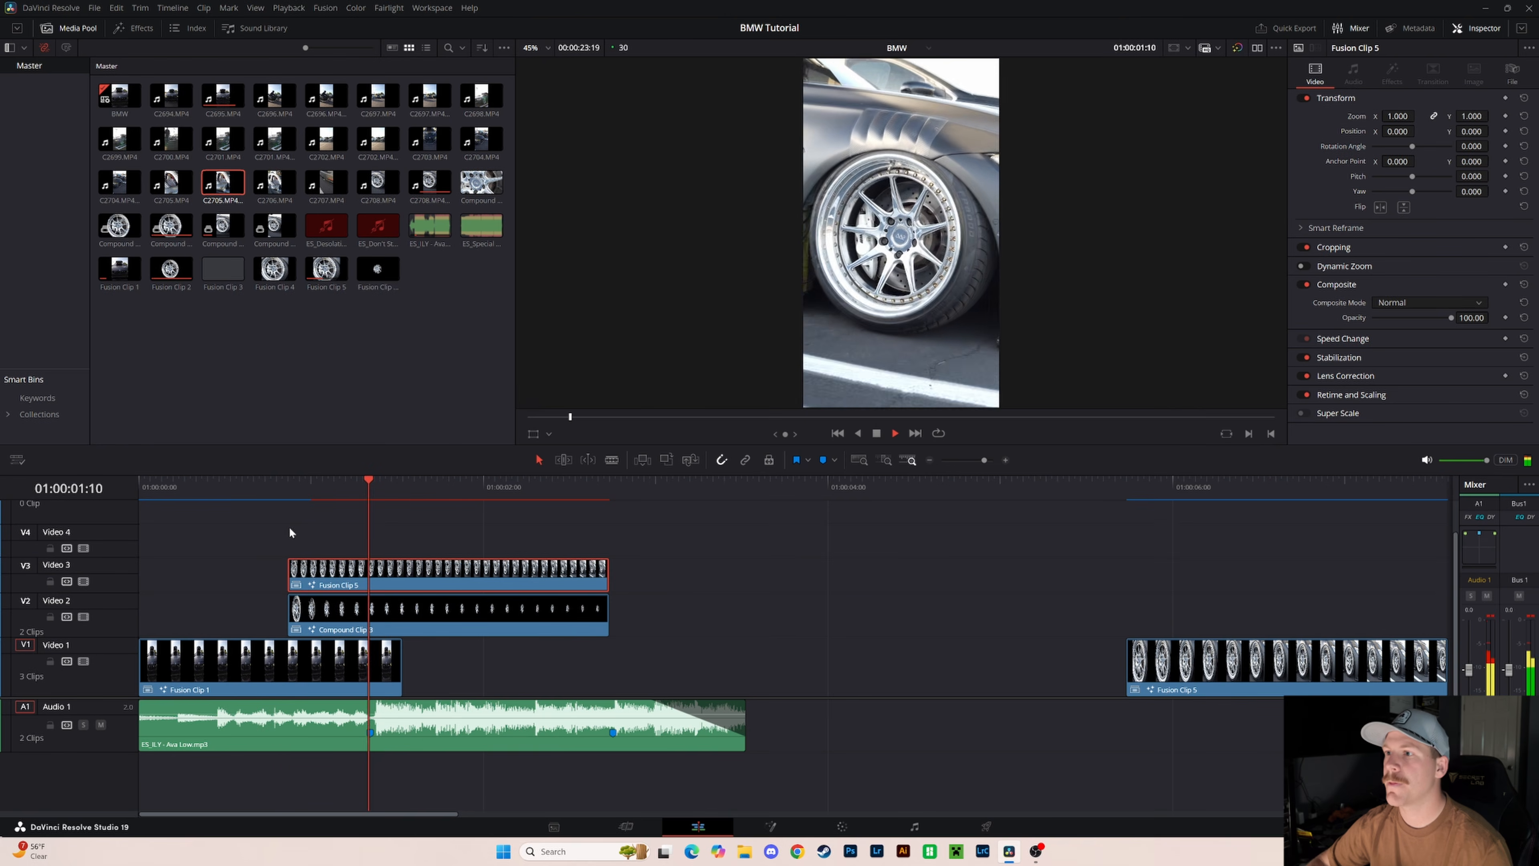
key("space")
mouse_move(310, 487)
left_mouse_down()
mouse_move(268, 489)
mouse_move(366, 494)
mouse_move(337, 499)
left_mouse_up()
key("space")
key("space")
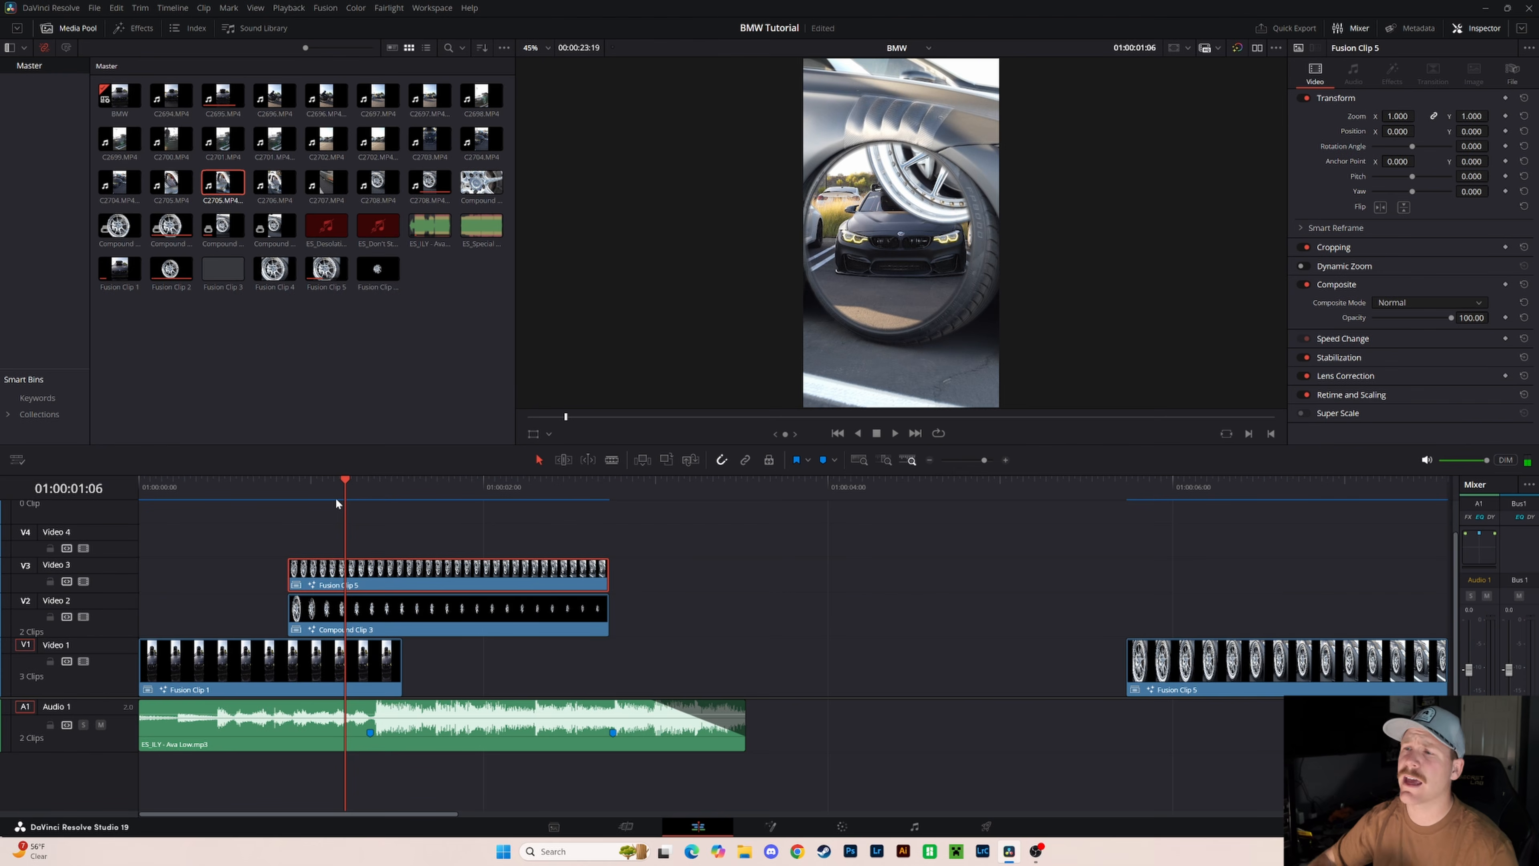
- Move the Video 3 clip aside and enable Motion Blur with Quality 10 on the compound clip's DVE node
left_click_drag(392, 571, 476, 606)
left_click(476, 606)
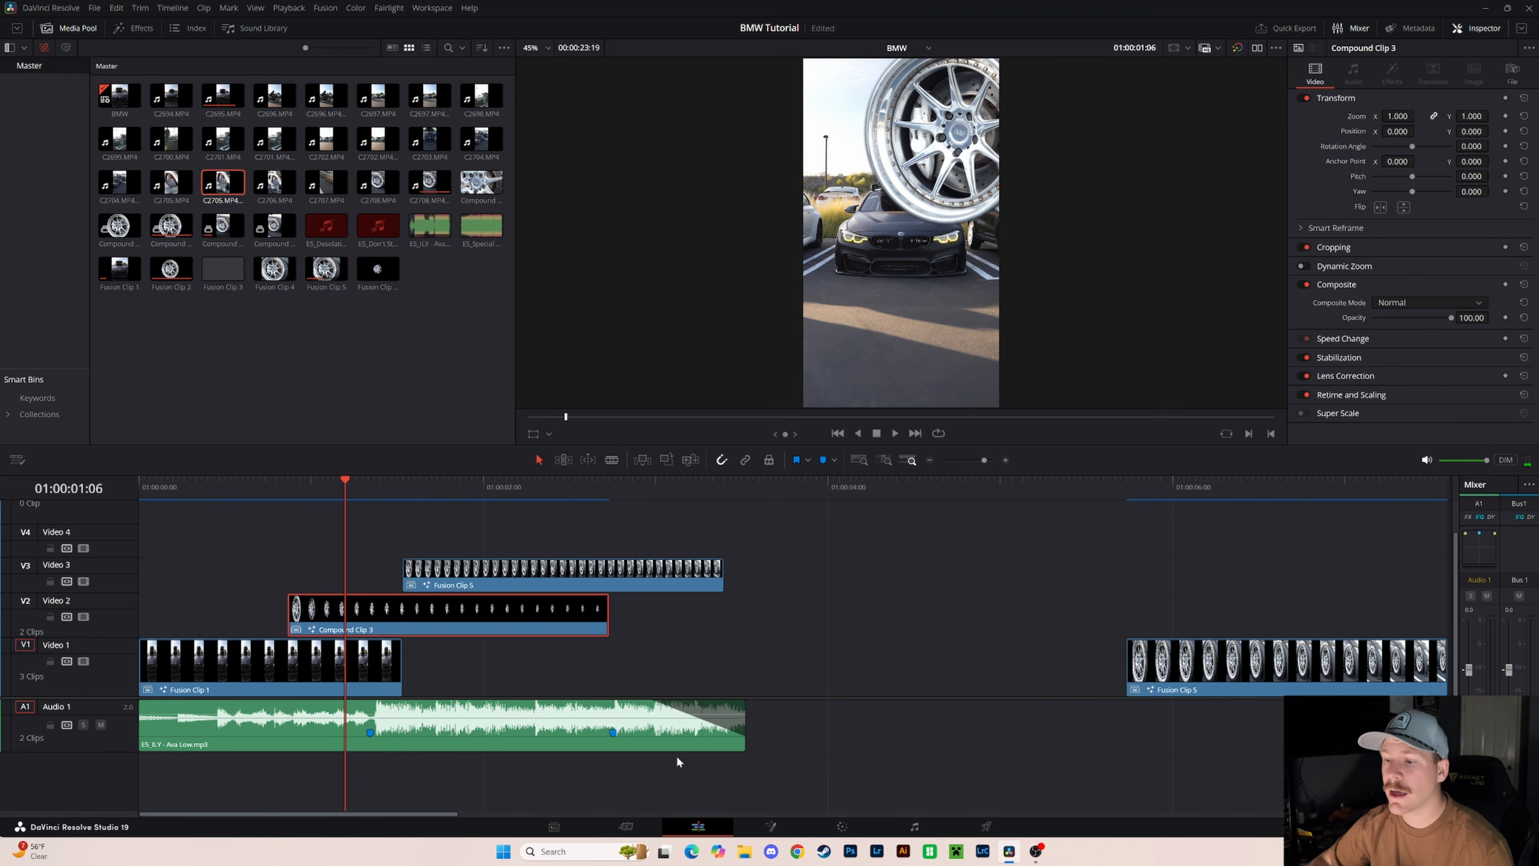
left_click(778, 830)
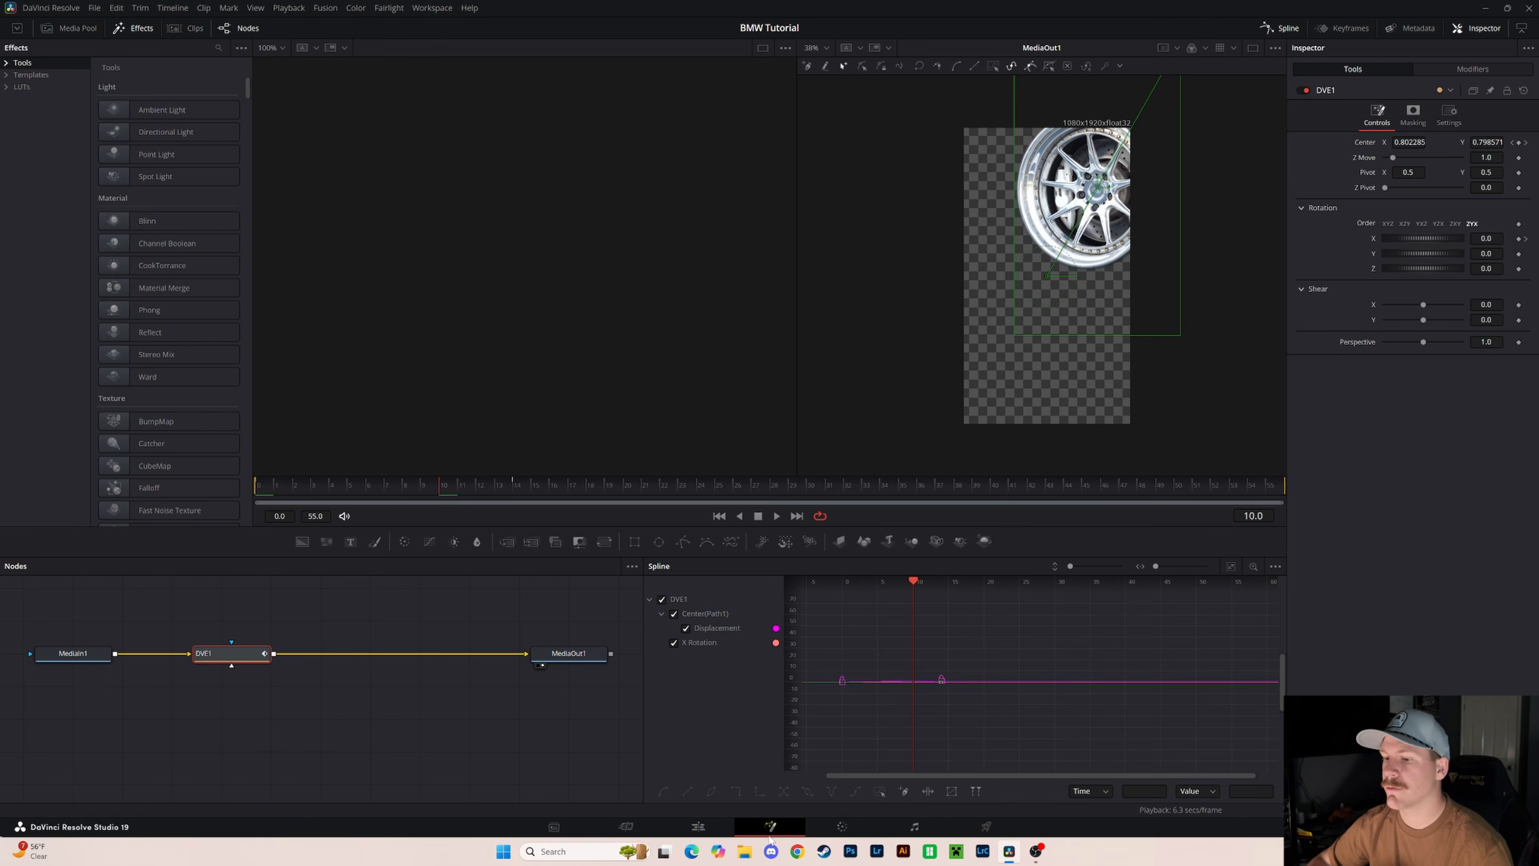
left_click(1445, 111)
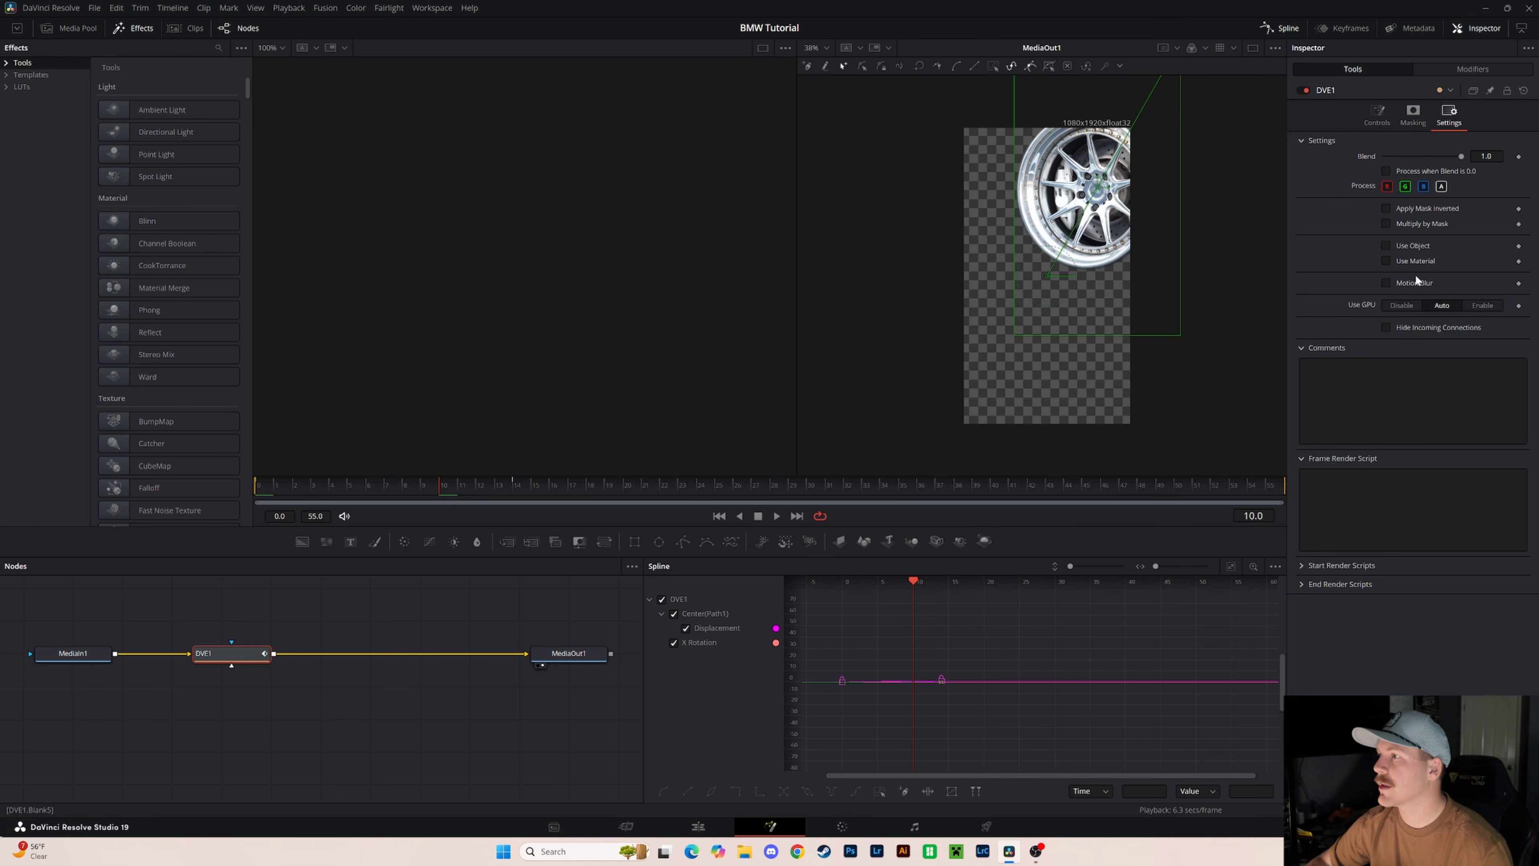
left_click(1385, 282)
left_click_drag(1424, 303, 1460, 298)
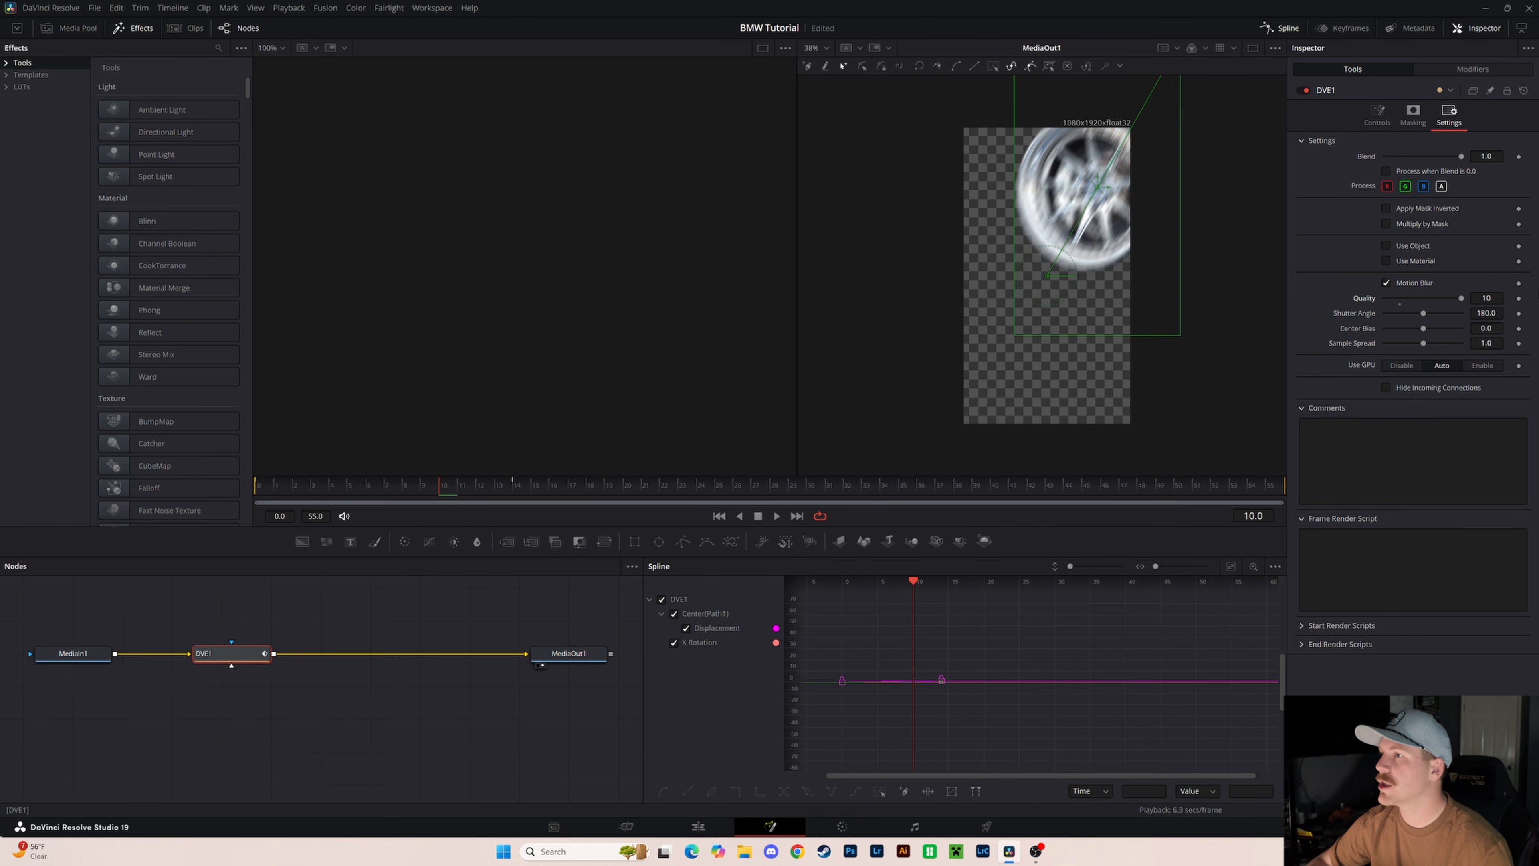
- Realign the Video 3 clip above the compound clip on the Edit page and replay the motion-blurred wheel transition around the first audio marker
left_click(714, 826)
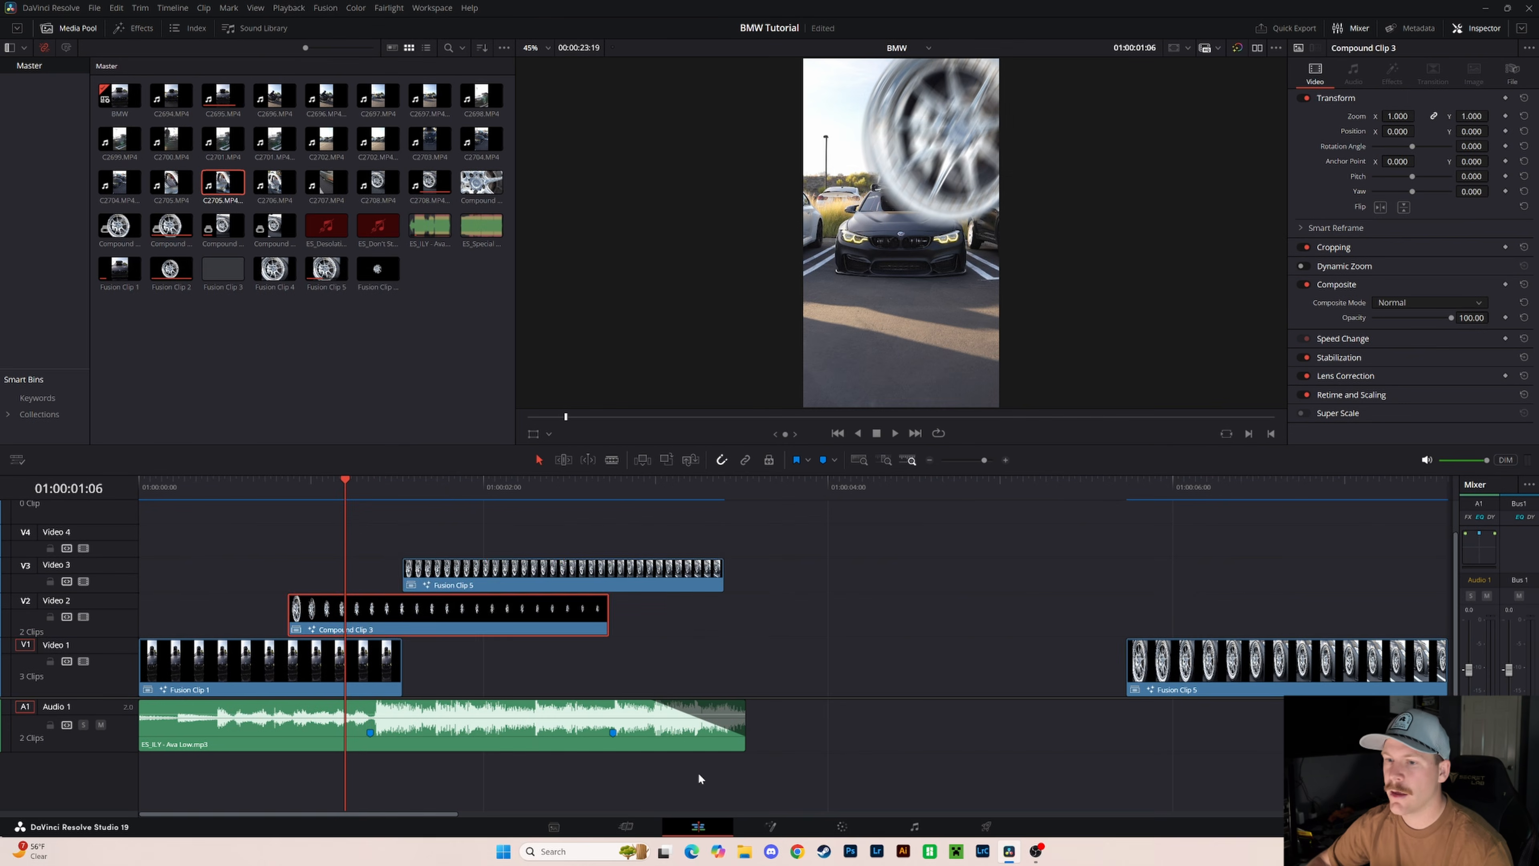
left_click_drag(502, 579, 386, 577)
left_click(291, 492)
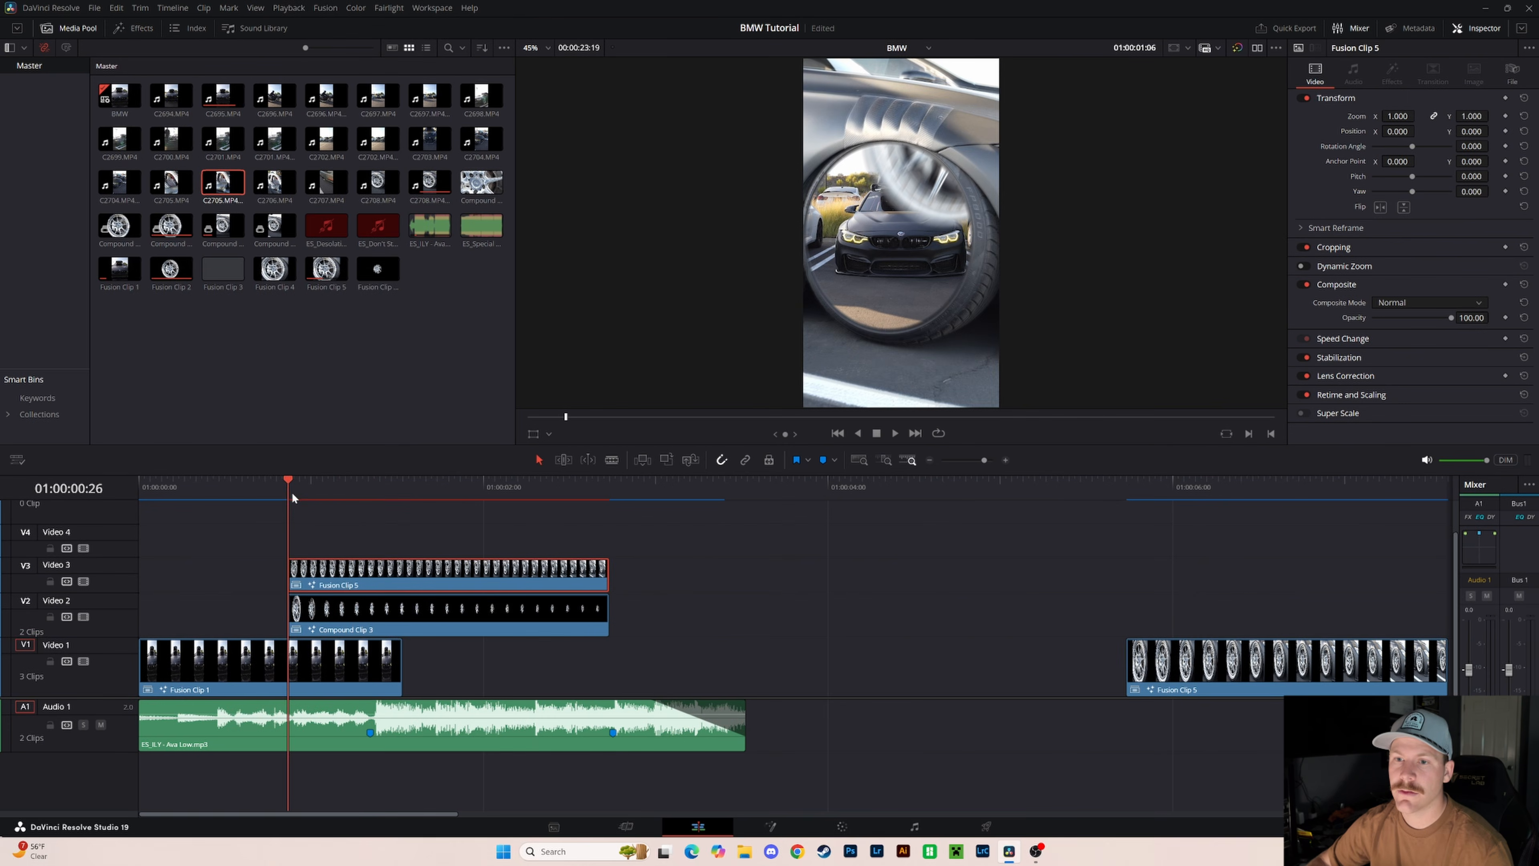
key("space")
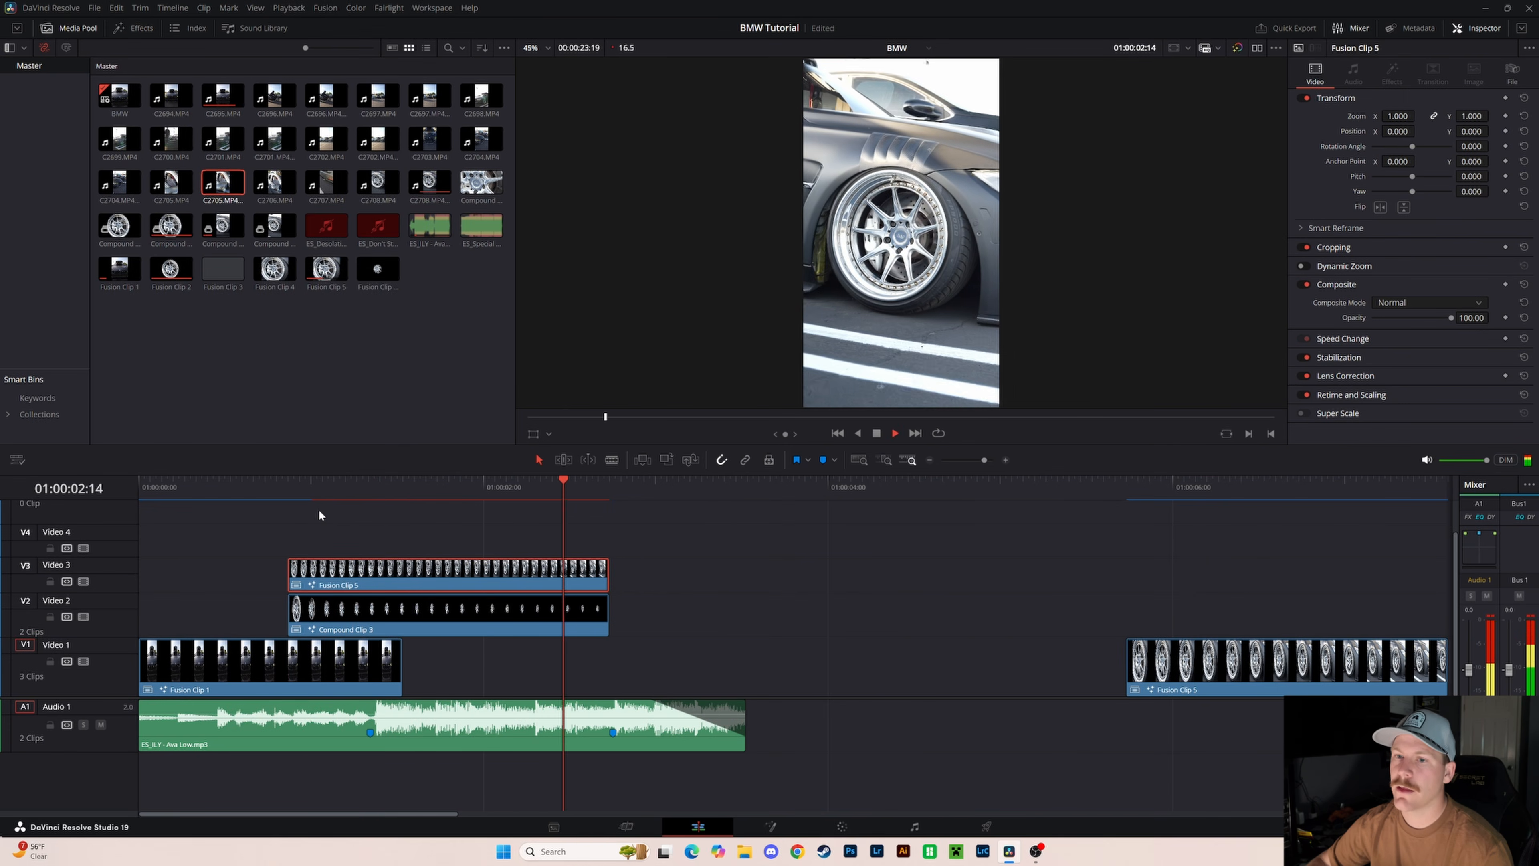
left_click(268, 492)
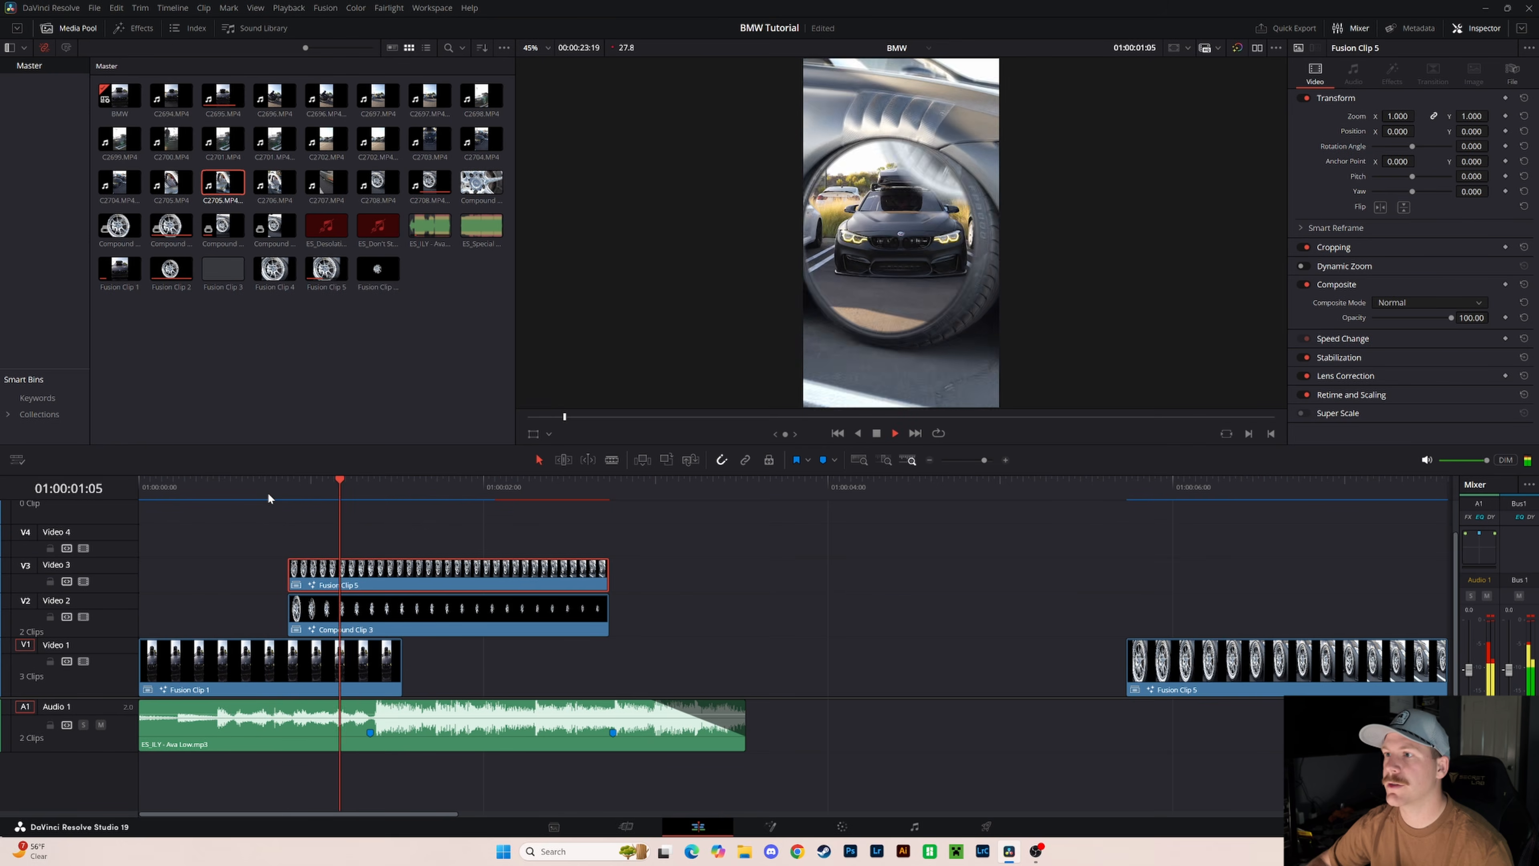
left_click_drag(378, 498, 258, 503)
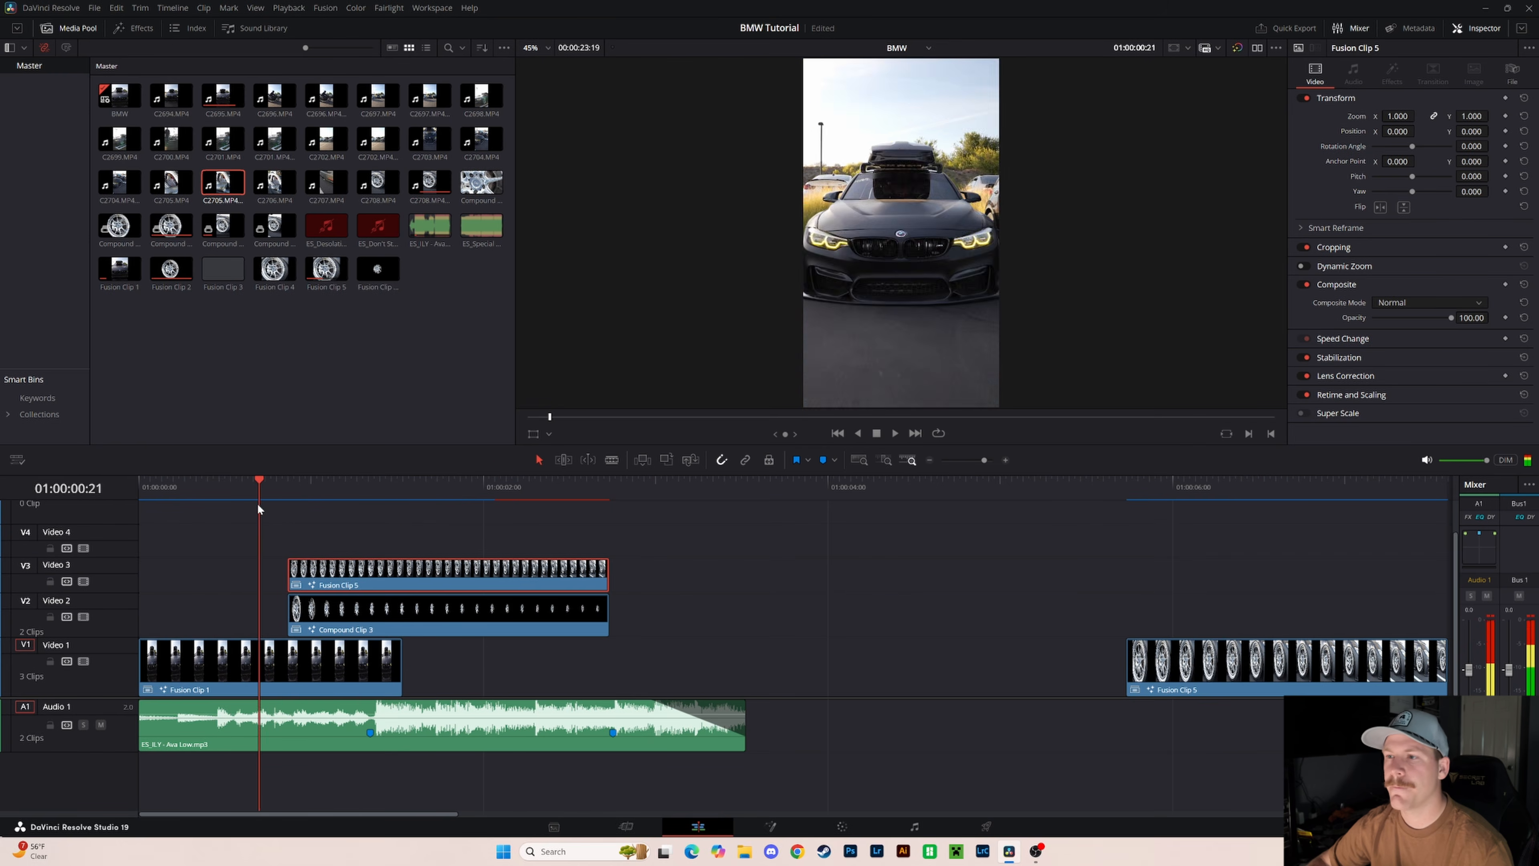
key("space")
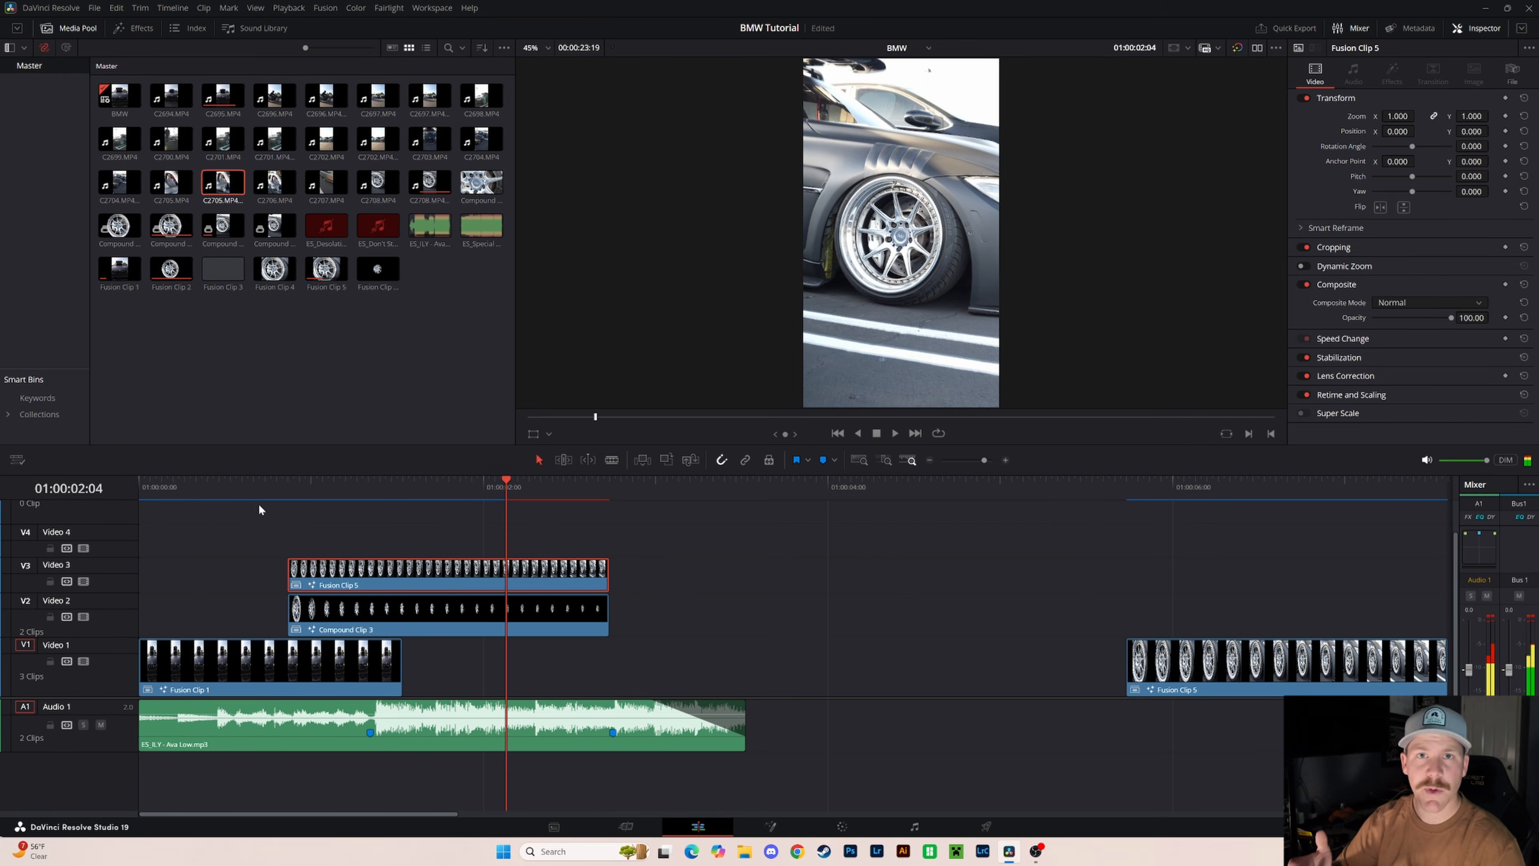
left_click(290, 491)
key("space")
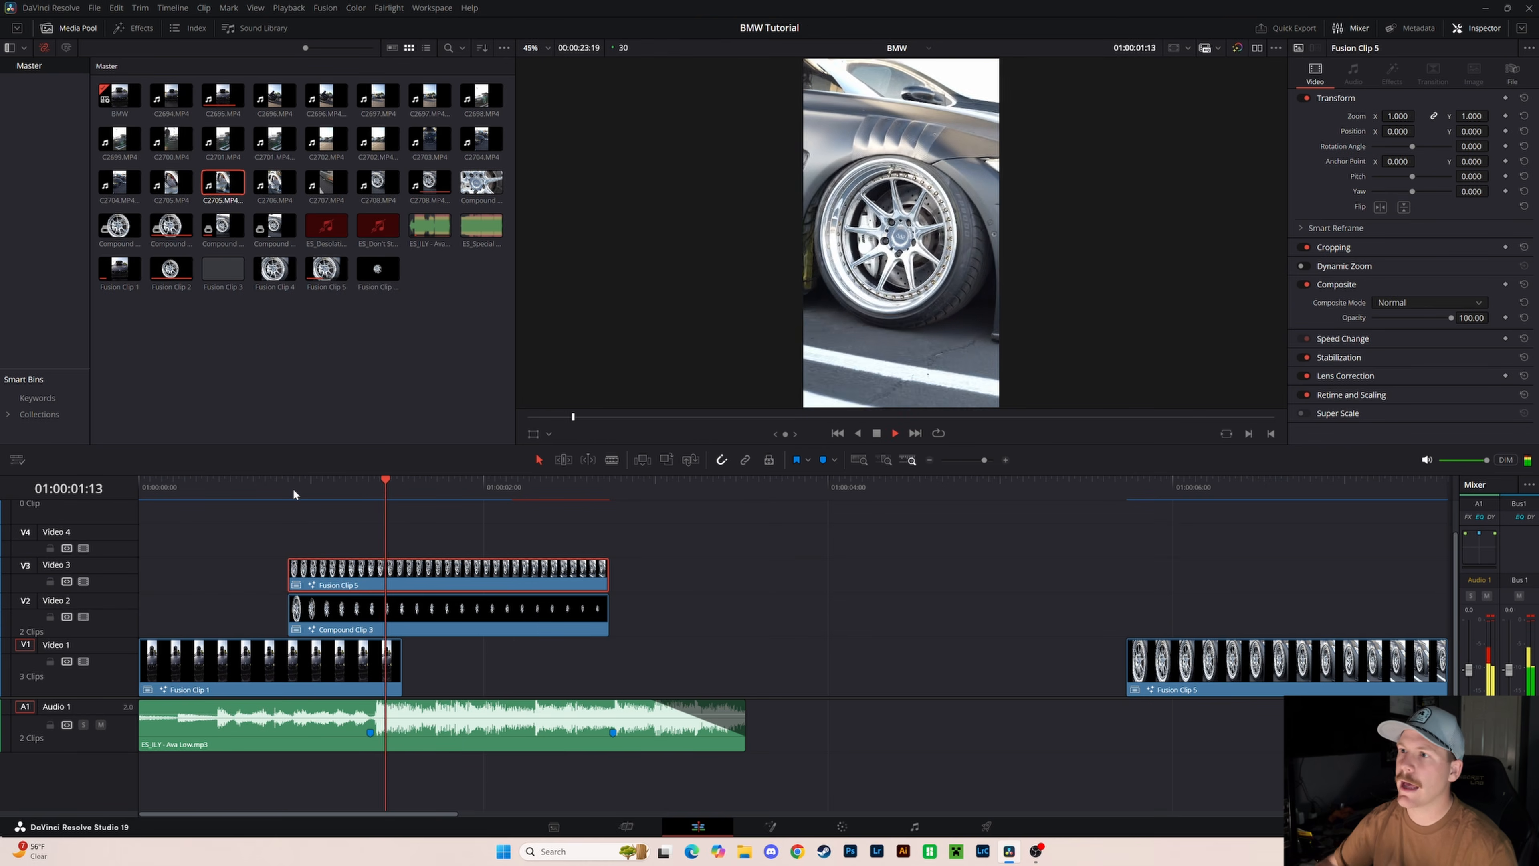
key("space")
left_click(316, 494)
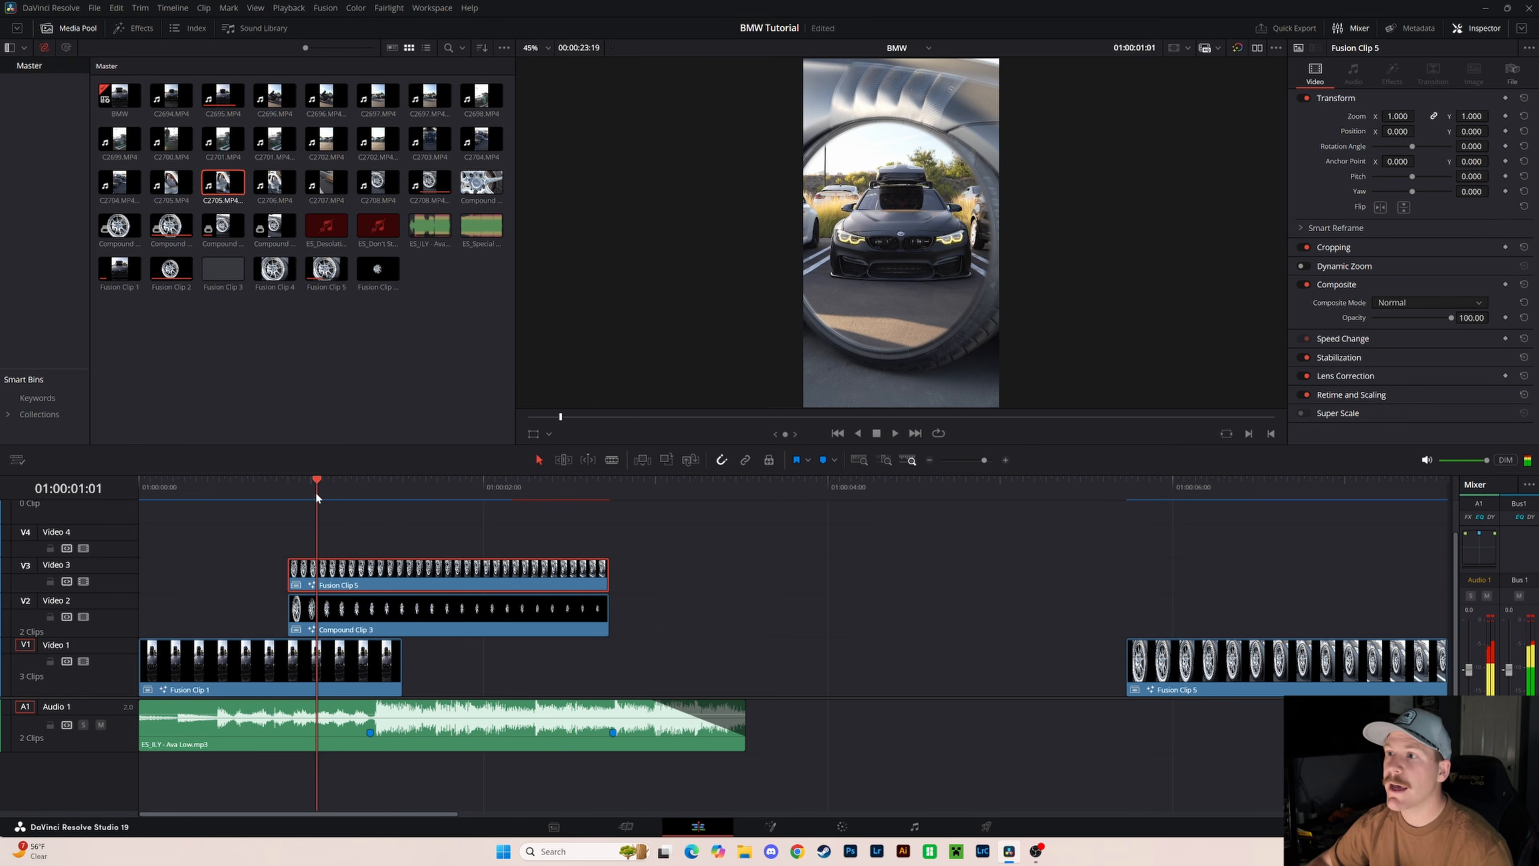
mouse_move(374, 478)
left_mouse_down()
mouse_move(441, 482)
mouse_move(309, 494)
mouse_move(372, 498)
left_mouse_up()
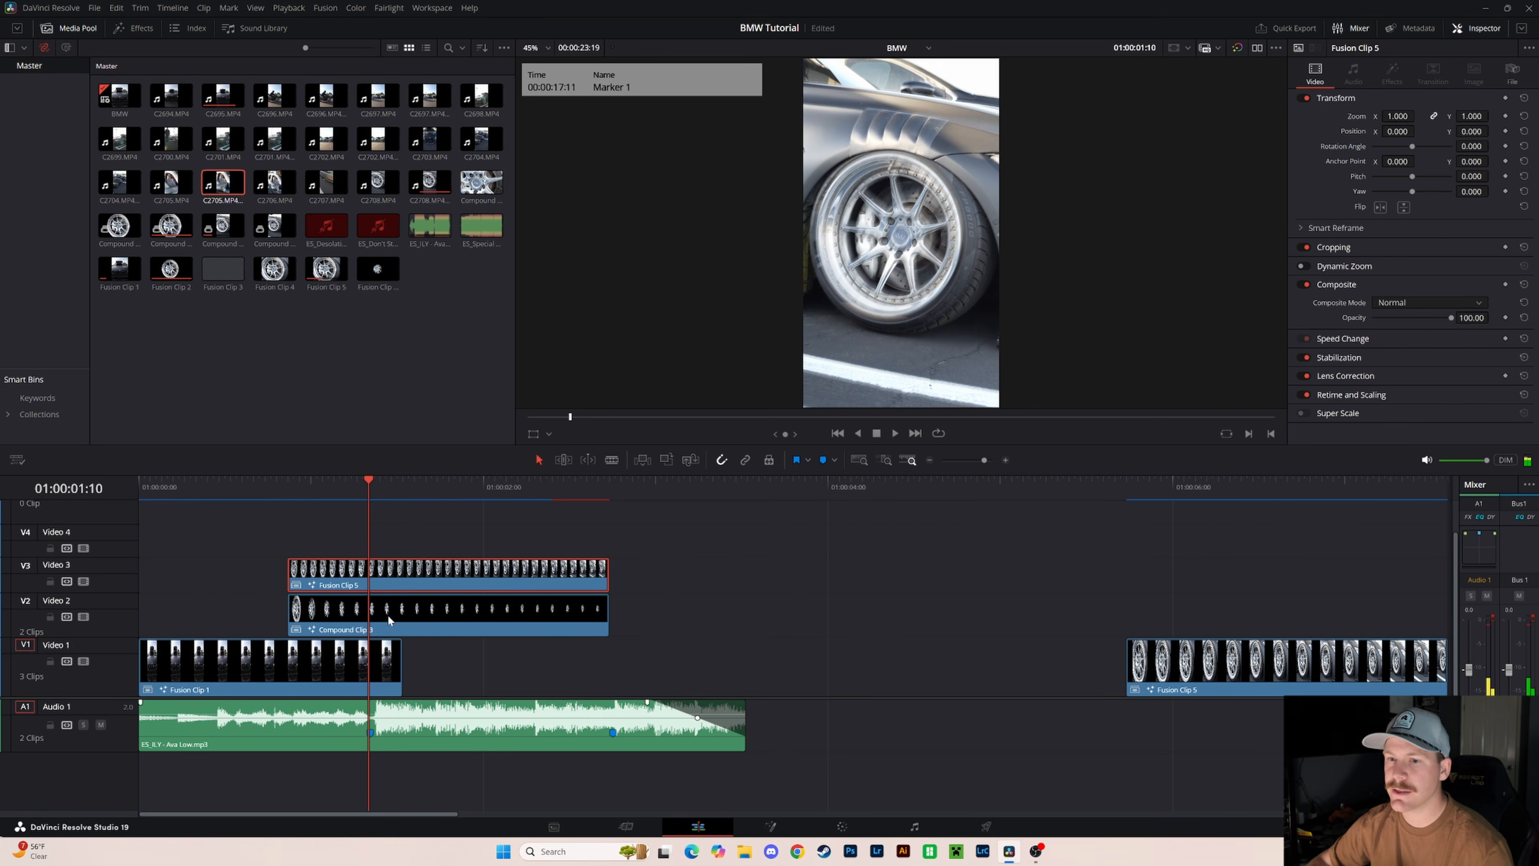
- Move the Video 3 clip aside and set the compound clip's DVE Center at frame 0 to X 1.932 and Y 1.775
left_click_drag(400, 570, 568, 570)
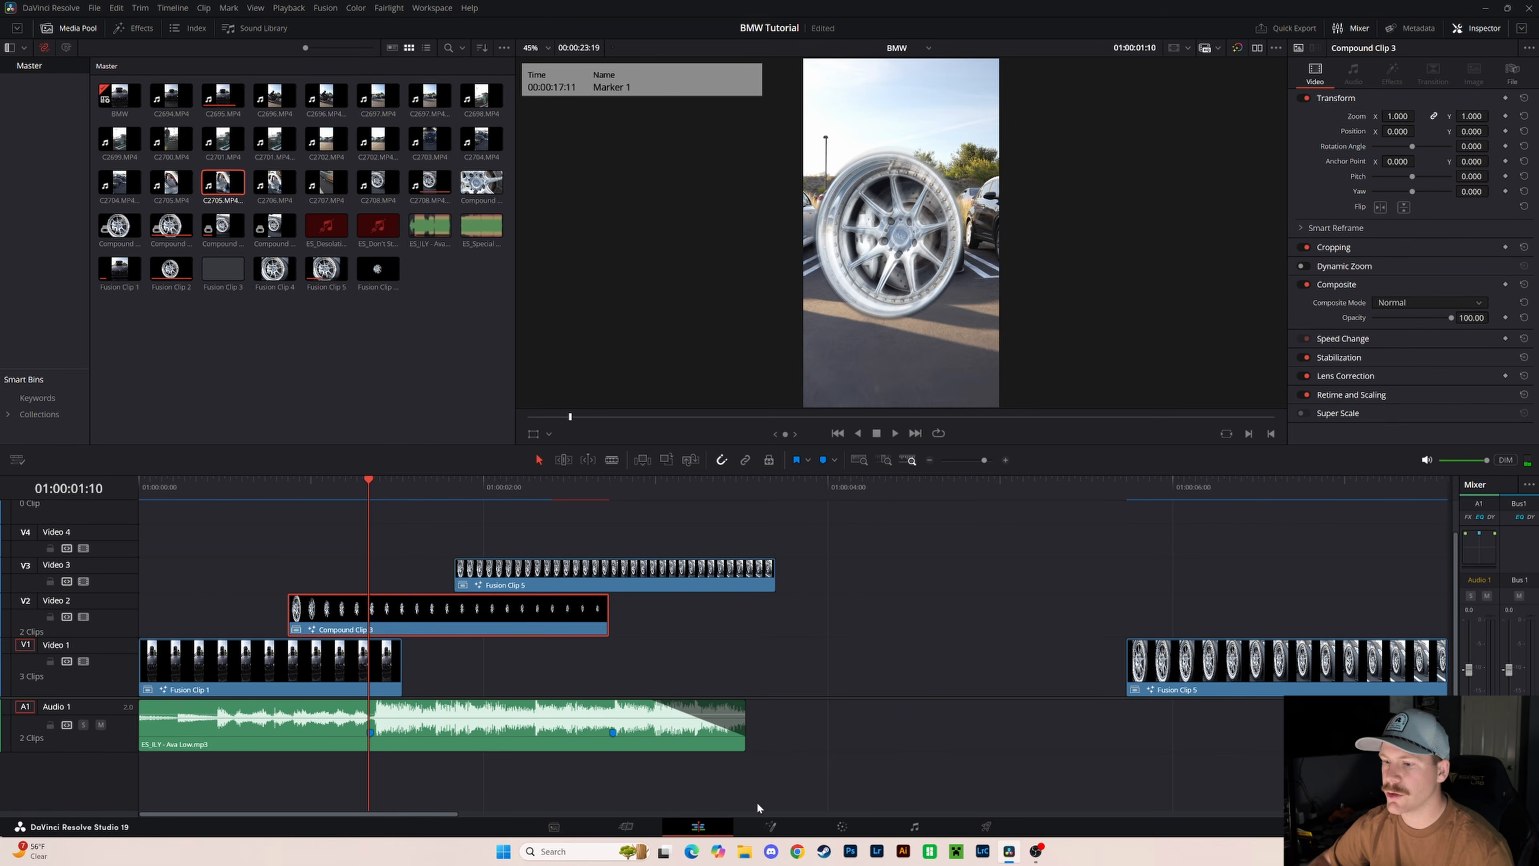
left_click(773, 827)
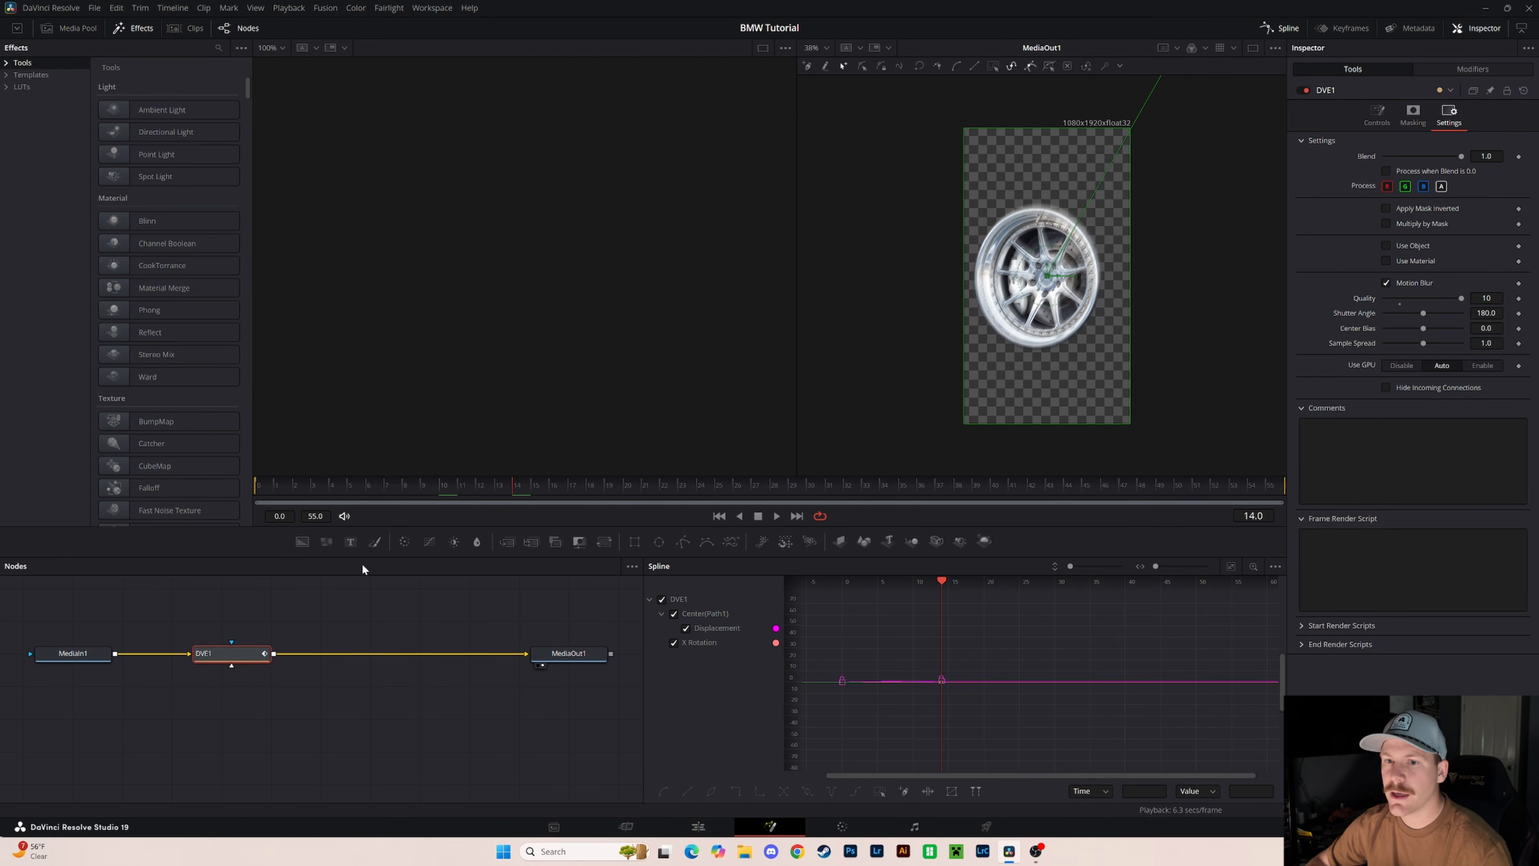
left_click_drag(298, 488, 269, 492)
scroll(1150, 272, "up", 5)
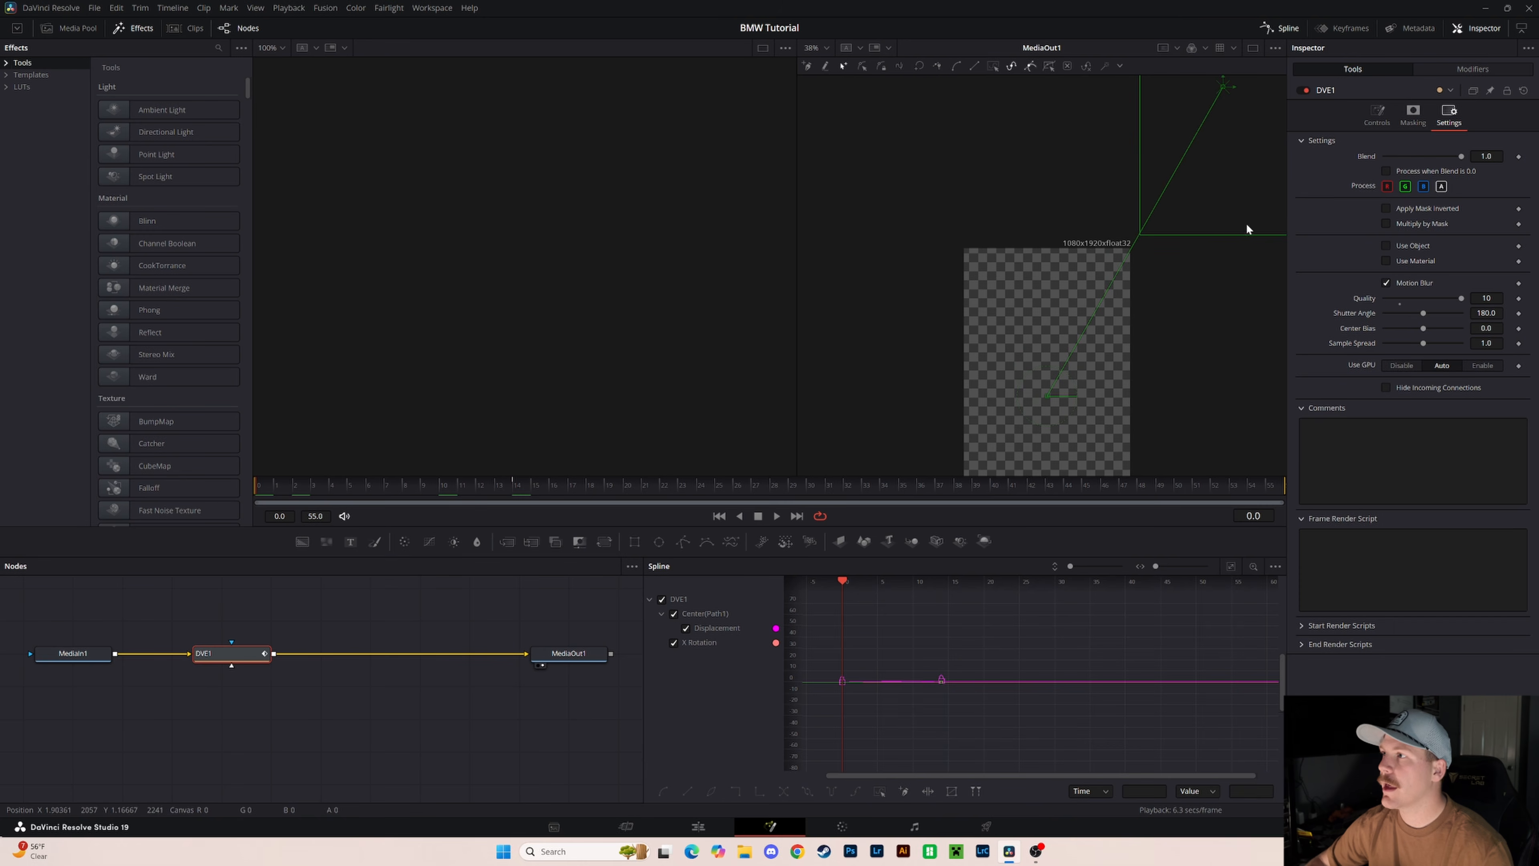
left_click(1377, 115)
left_click_drag(1407, 141, 1508, 149)
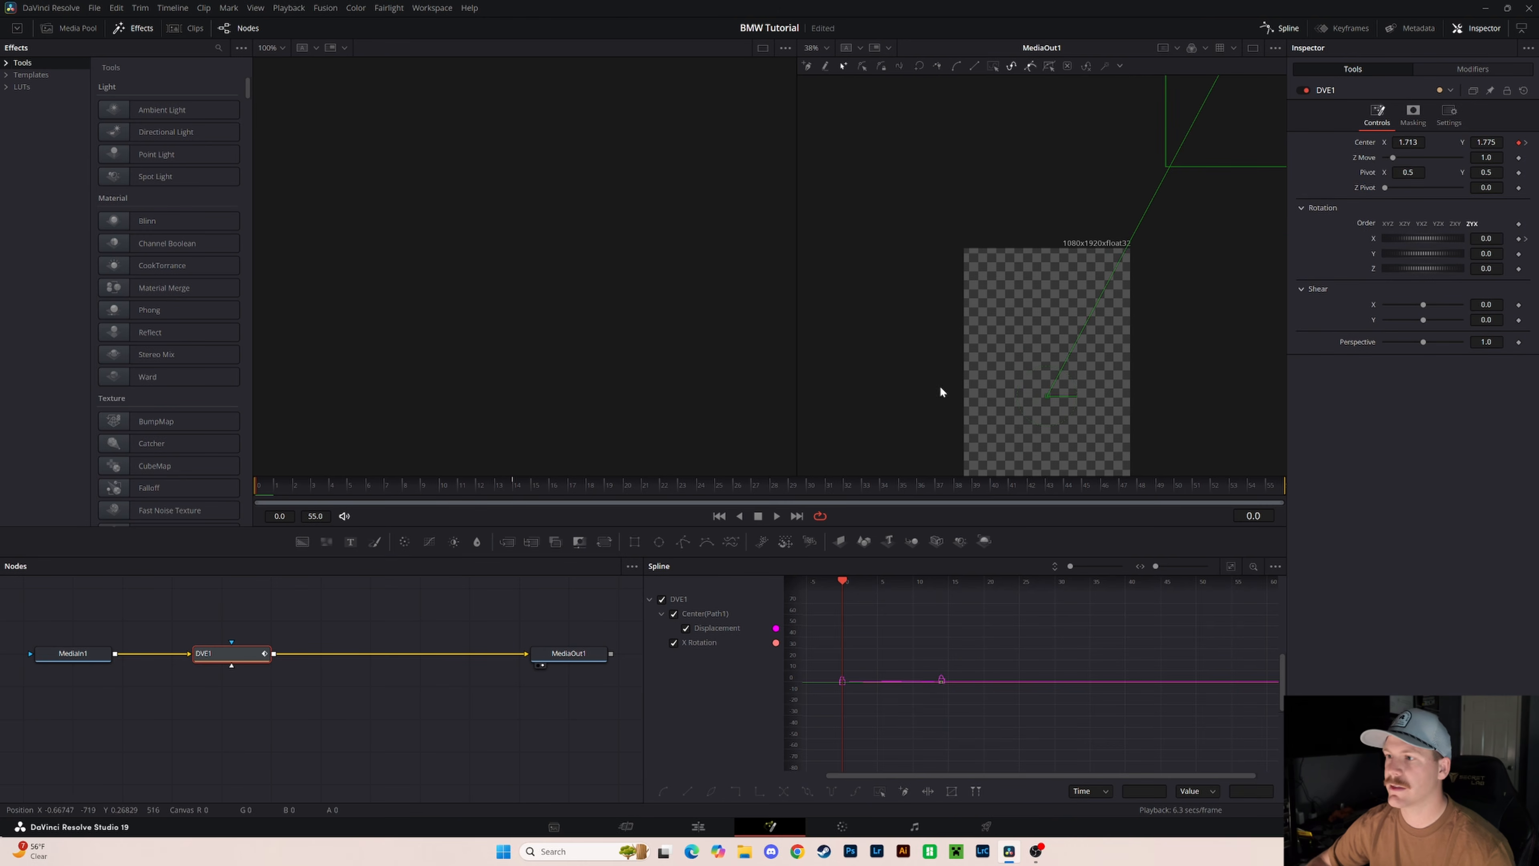
scroll(1071, 278, "down", 5)
scroll(1071, 277, "down", 3)
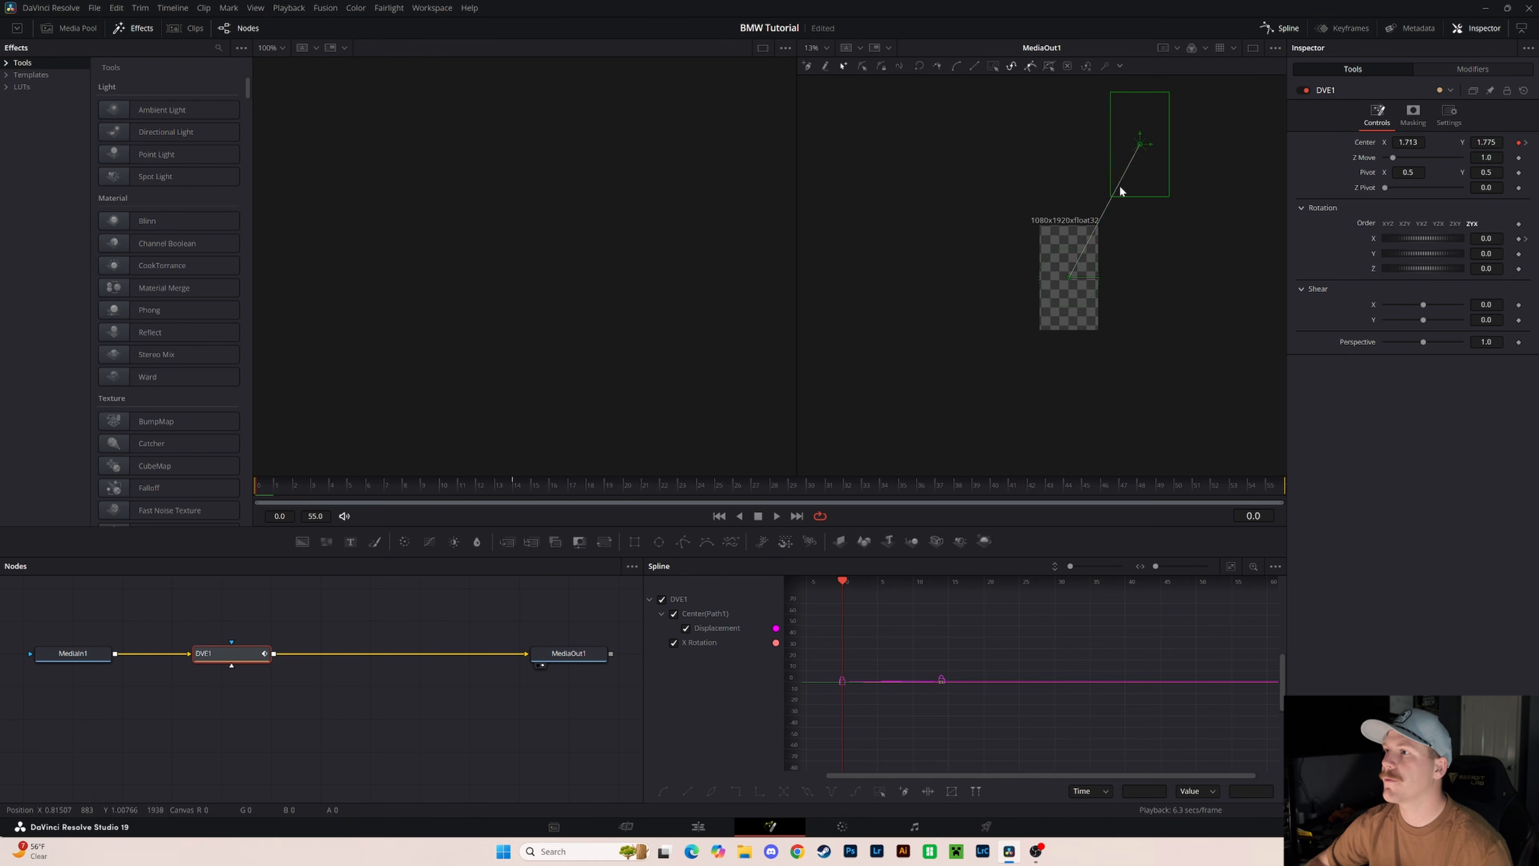
left_click_drag(1407, 141, 1437, 142)
- Restack the Video 3 clip over the compound clip on the Edit page, play the transition from 01:00:00:26 and save the project
left_click(699, 827)
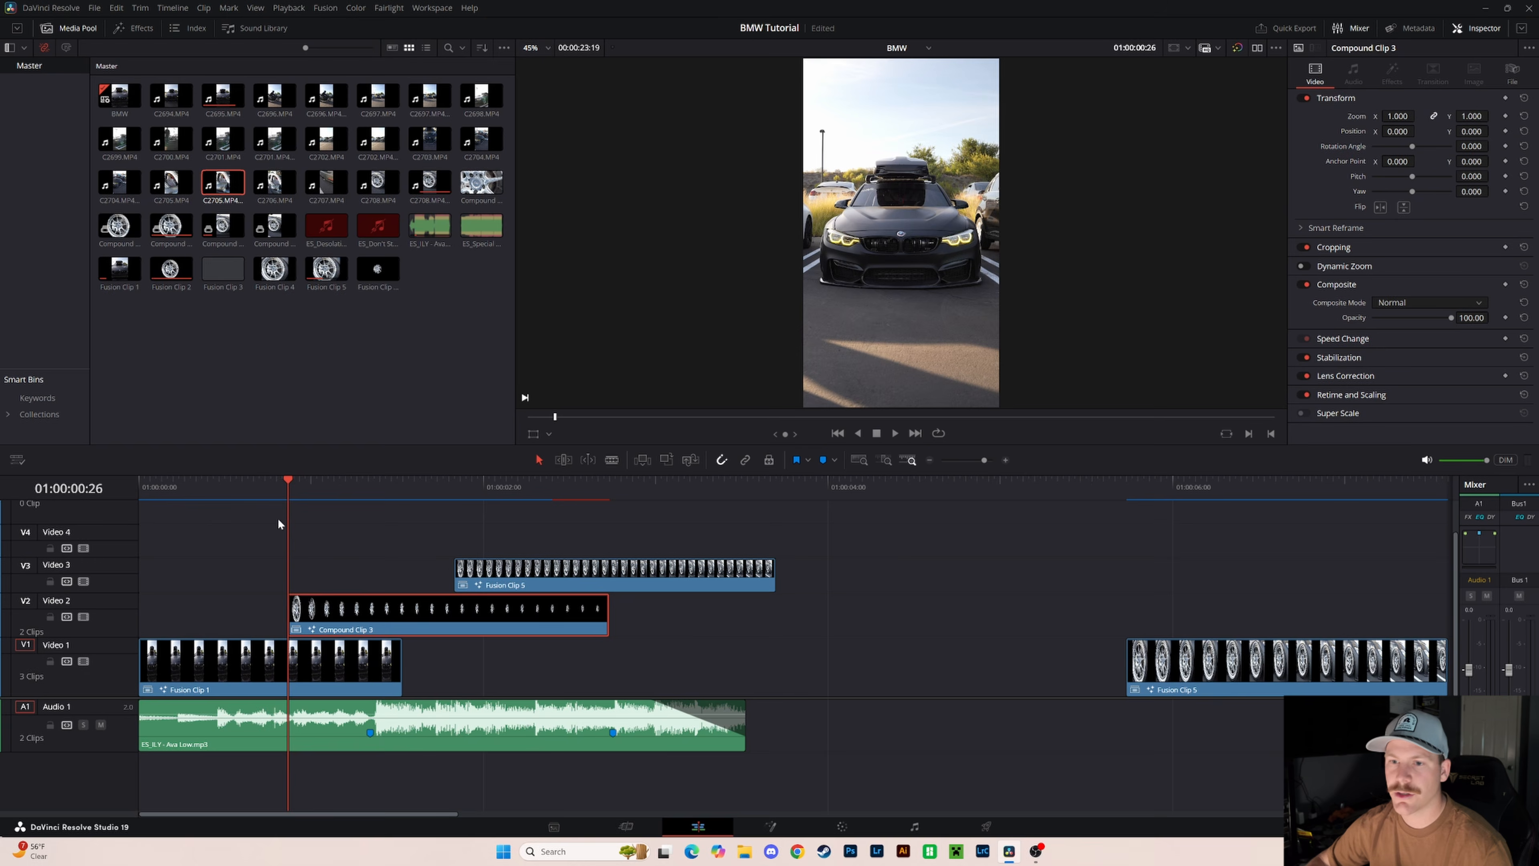
left_click_drag(538, 577, 371, 577)
key("space")
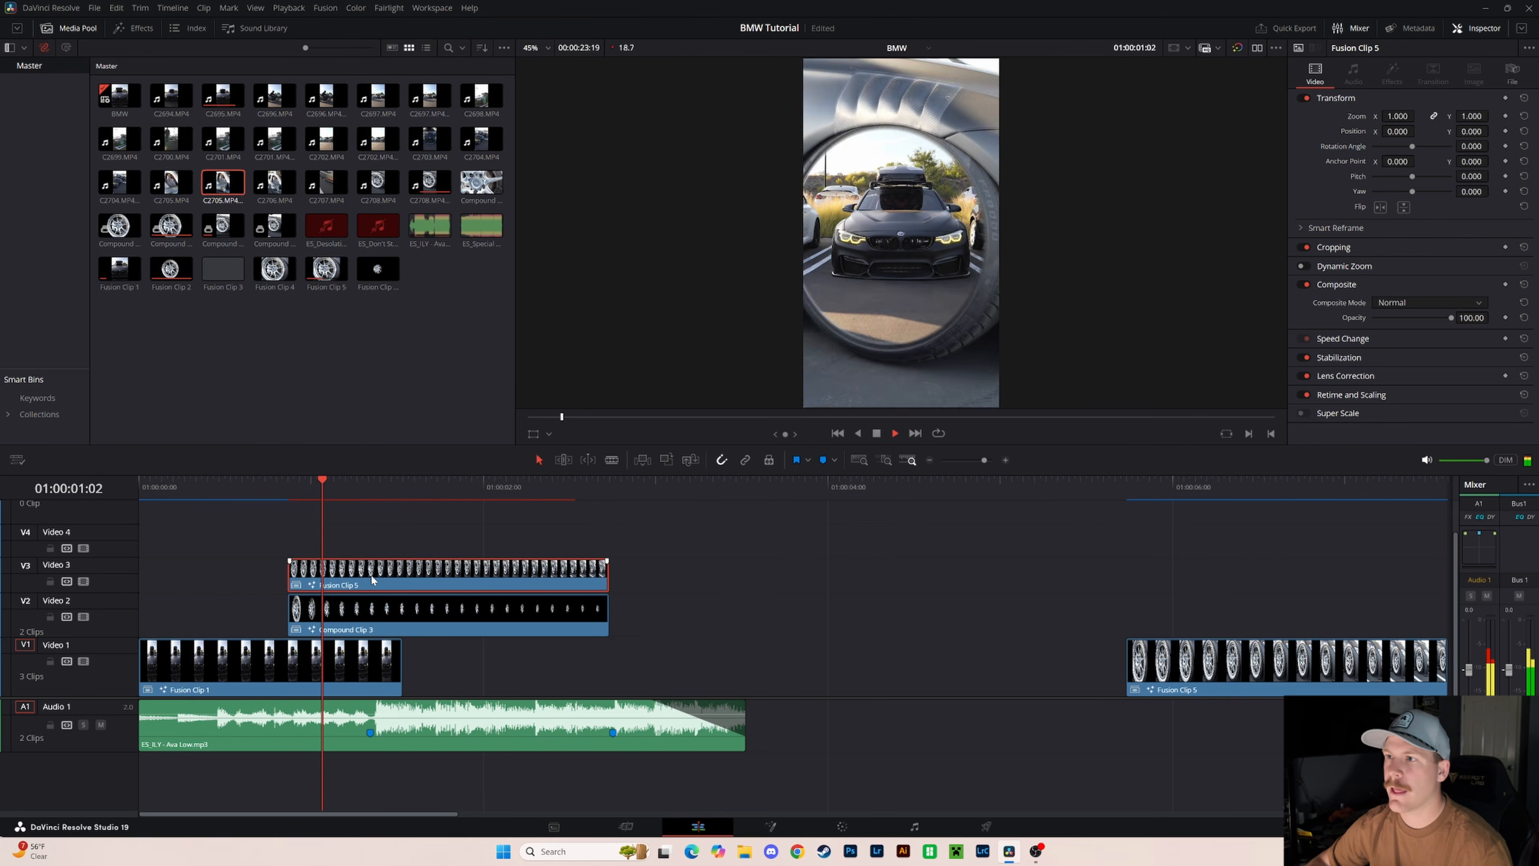
left_click(289, 486)
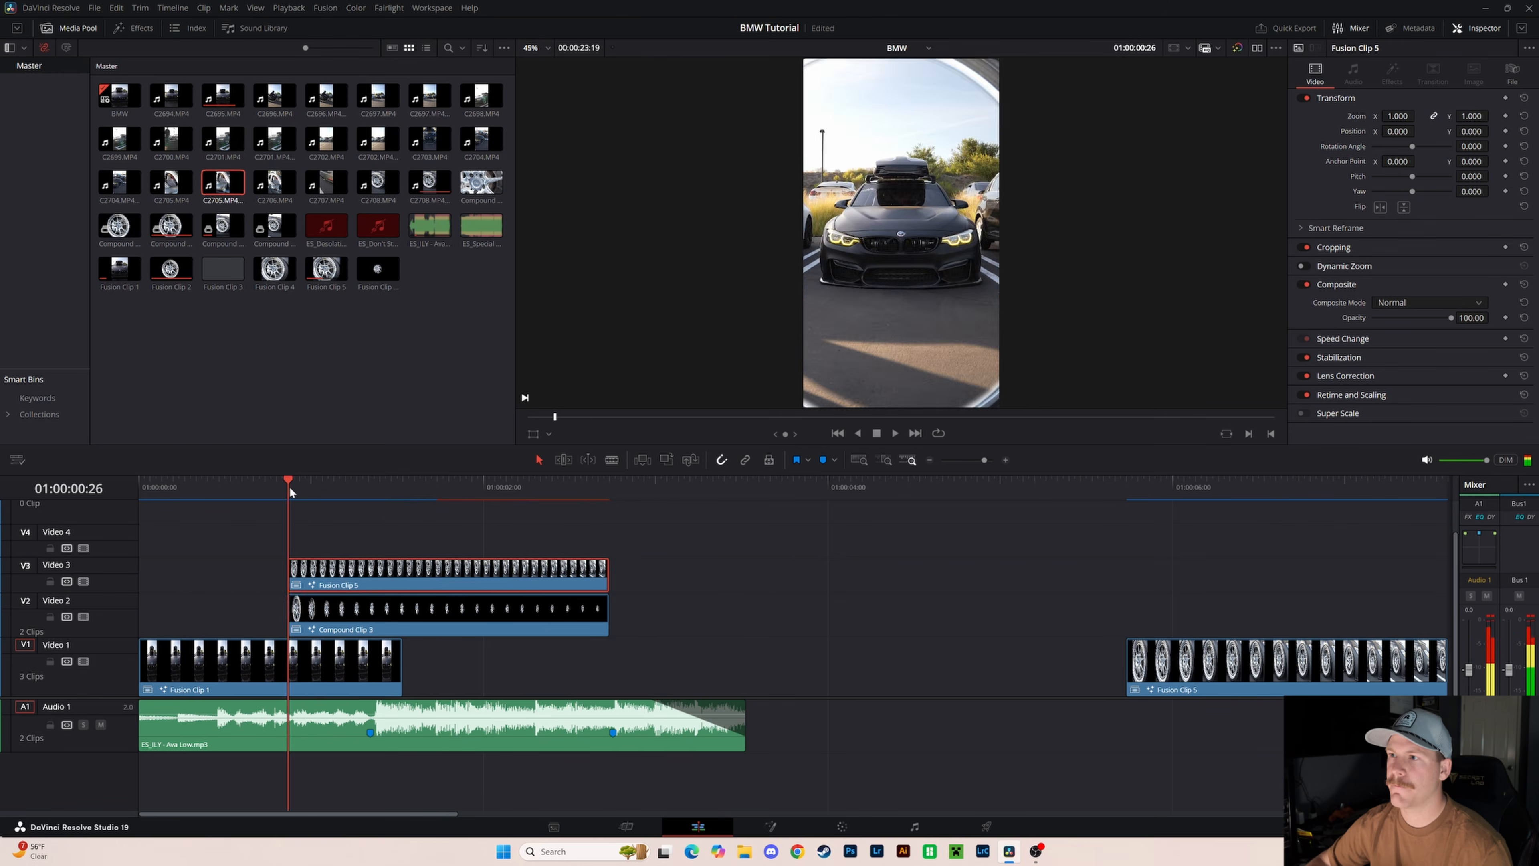
key("space")
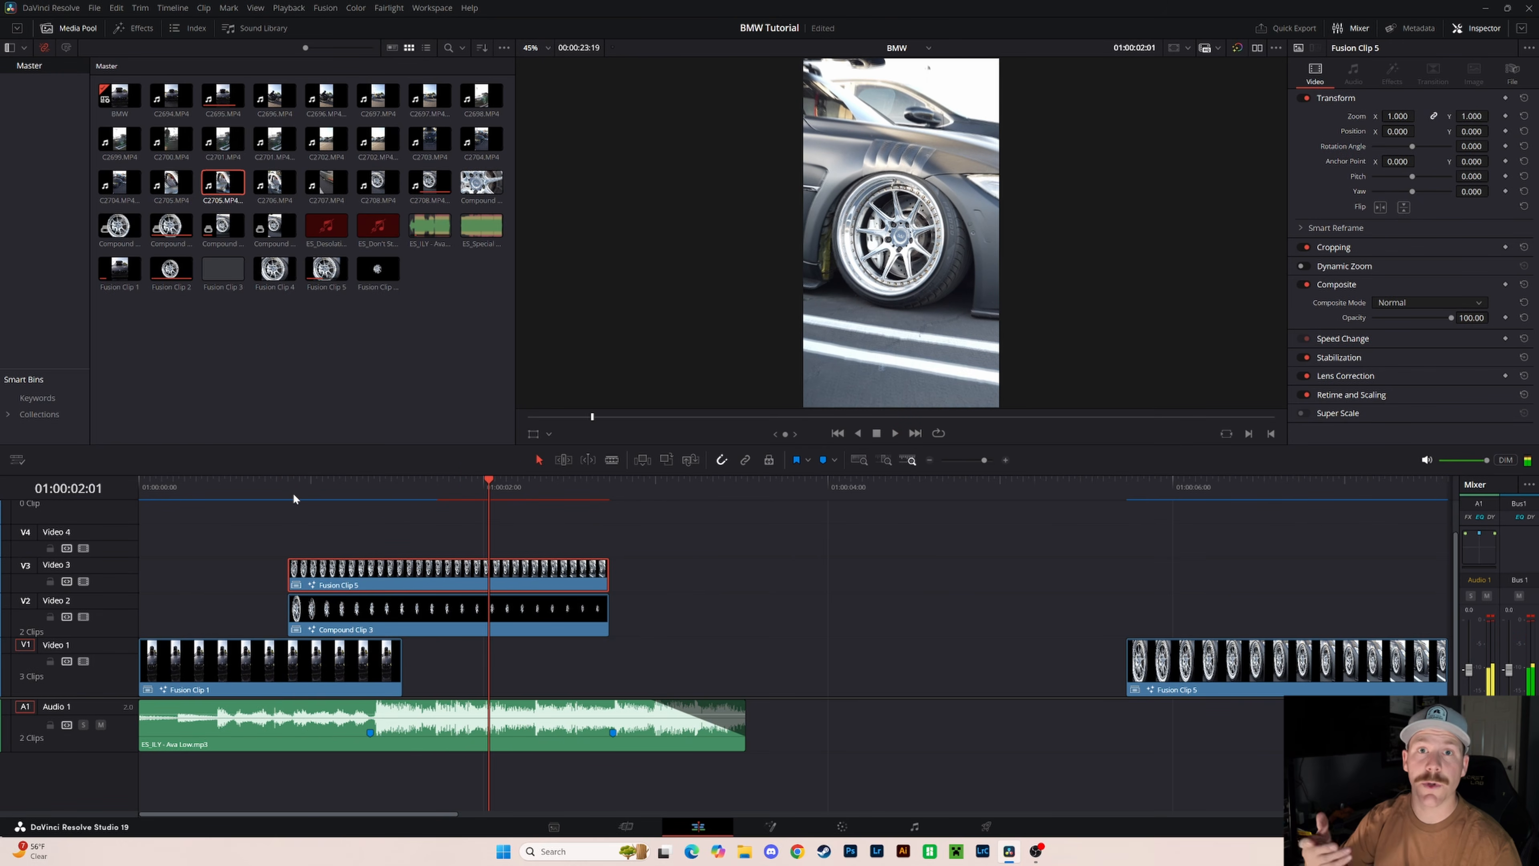
key("ctrl+s")
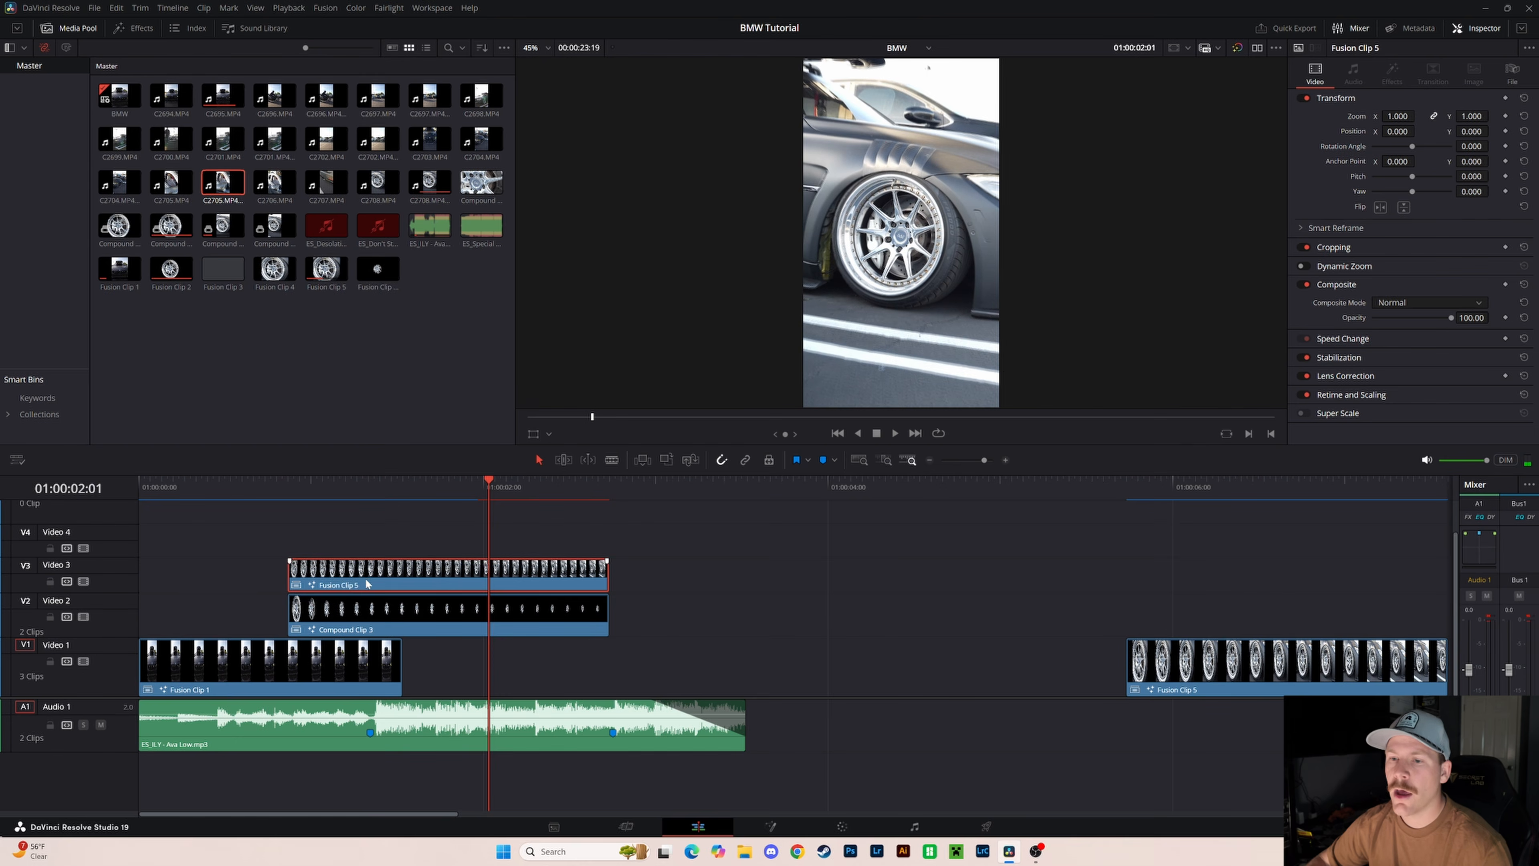
- Move the Video 3 clip aside, set the compound clip's DVE Center at frame 0 to X 1.527 and Y 1.5, and go to frame 14
left_click_drag(365, 583, 670, 583)
left_click(380, 487)
left_click(429, 614)
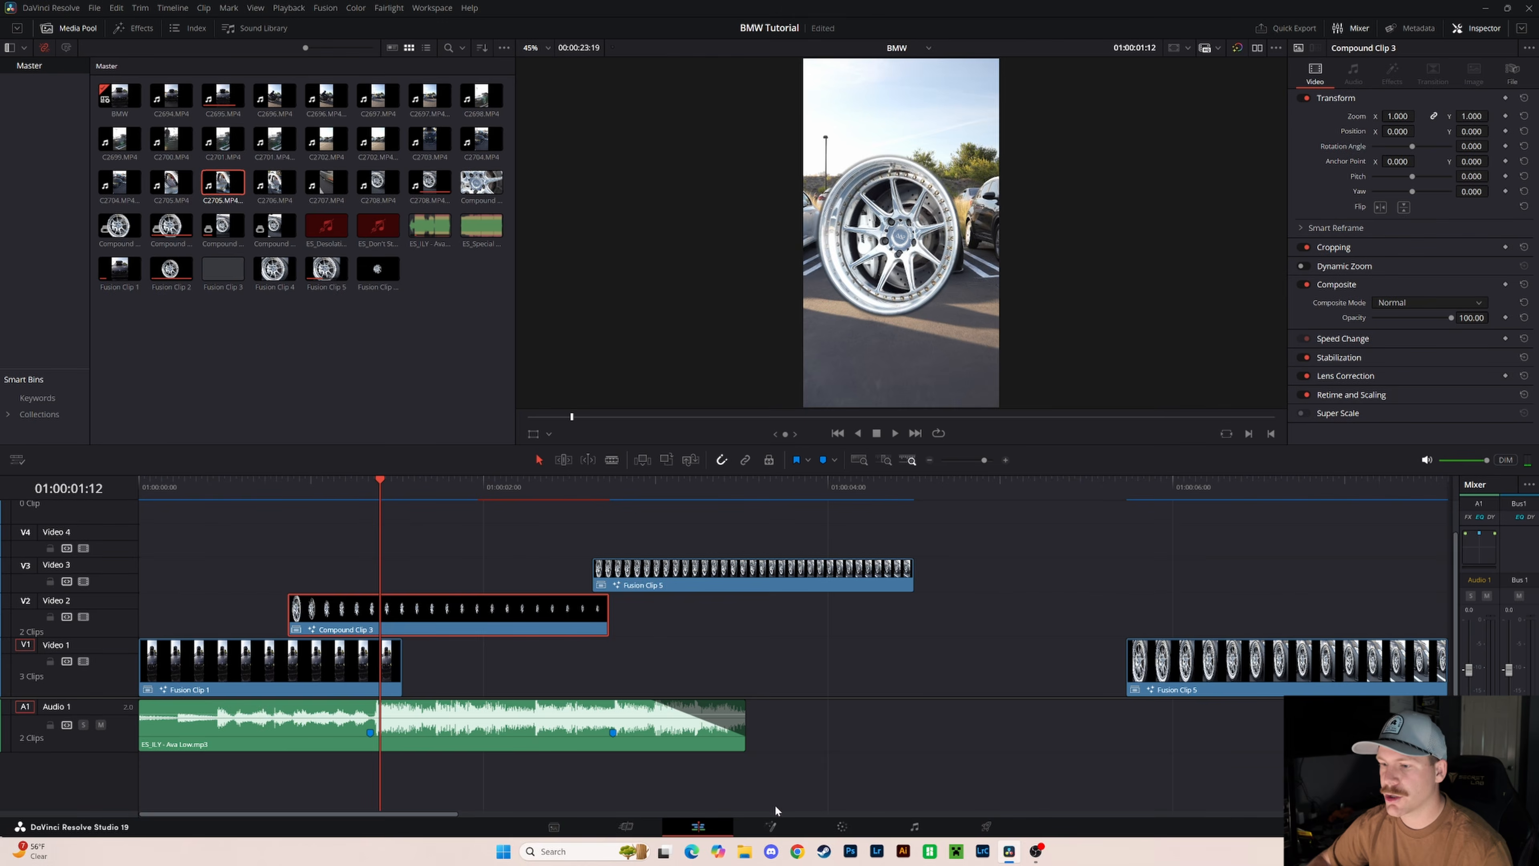
left_click(771, 826)
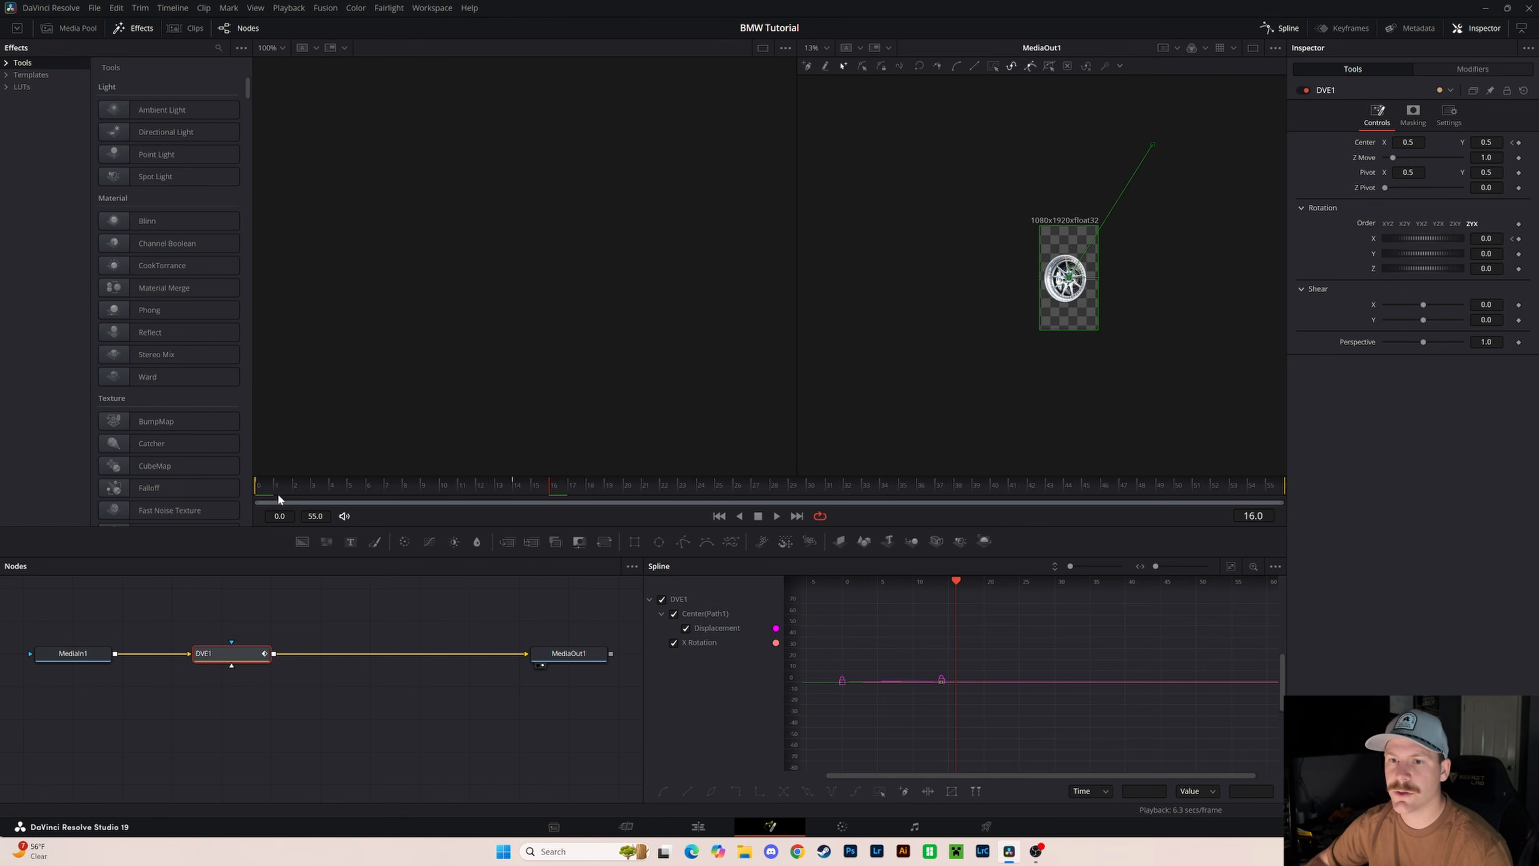
left_click_drag(278, 498, 223, 485)
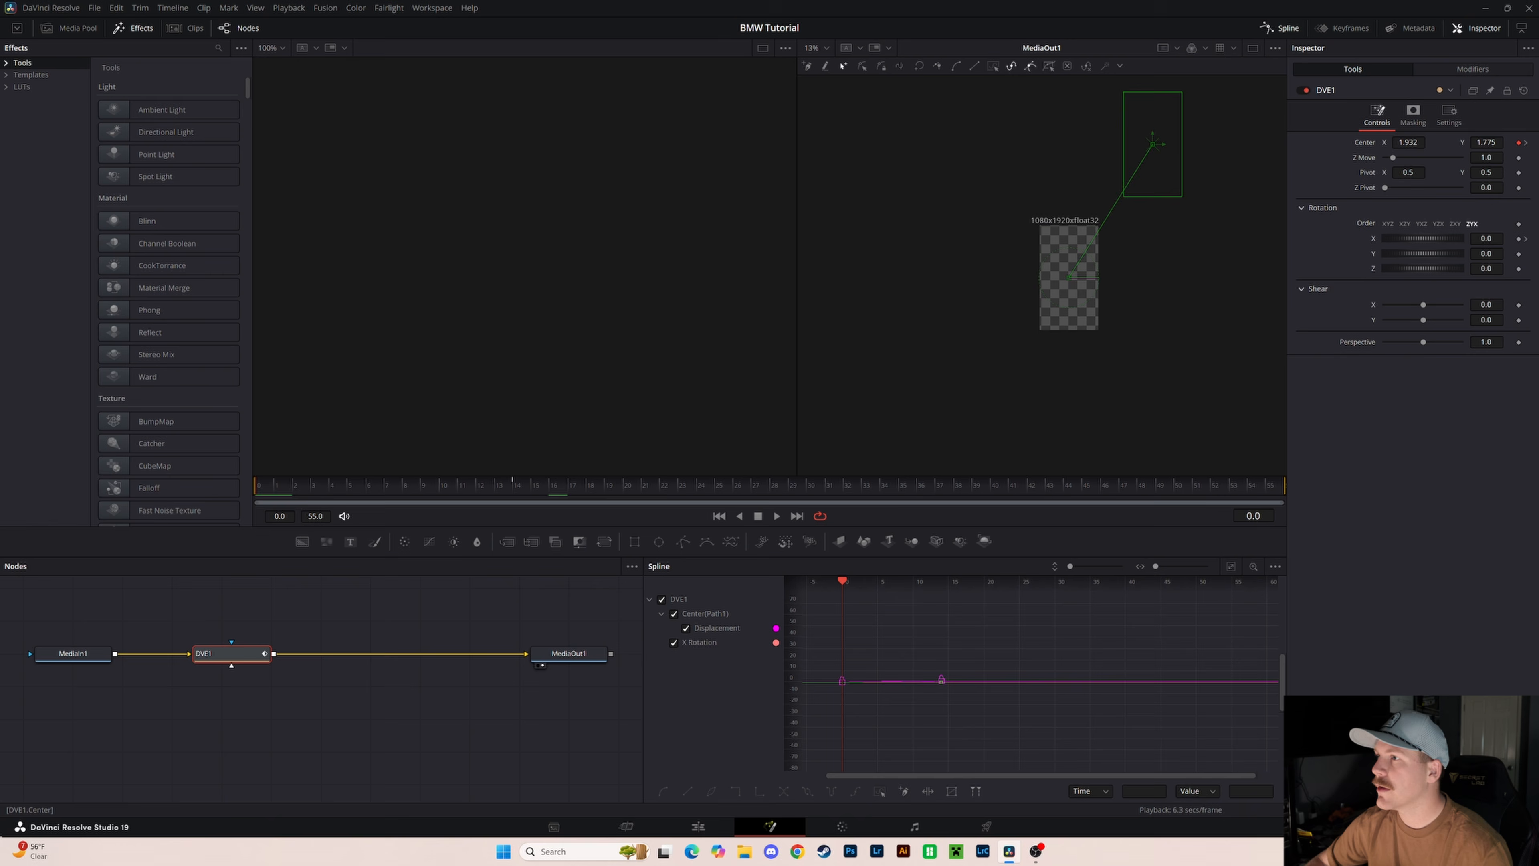
left_click_drag(1408, 142, 484, 143)
left_click_drag(1485, 142, 375, 144)
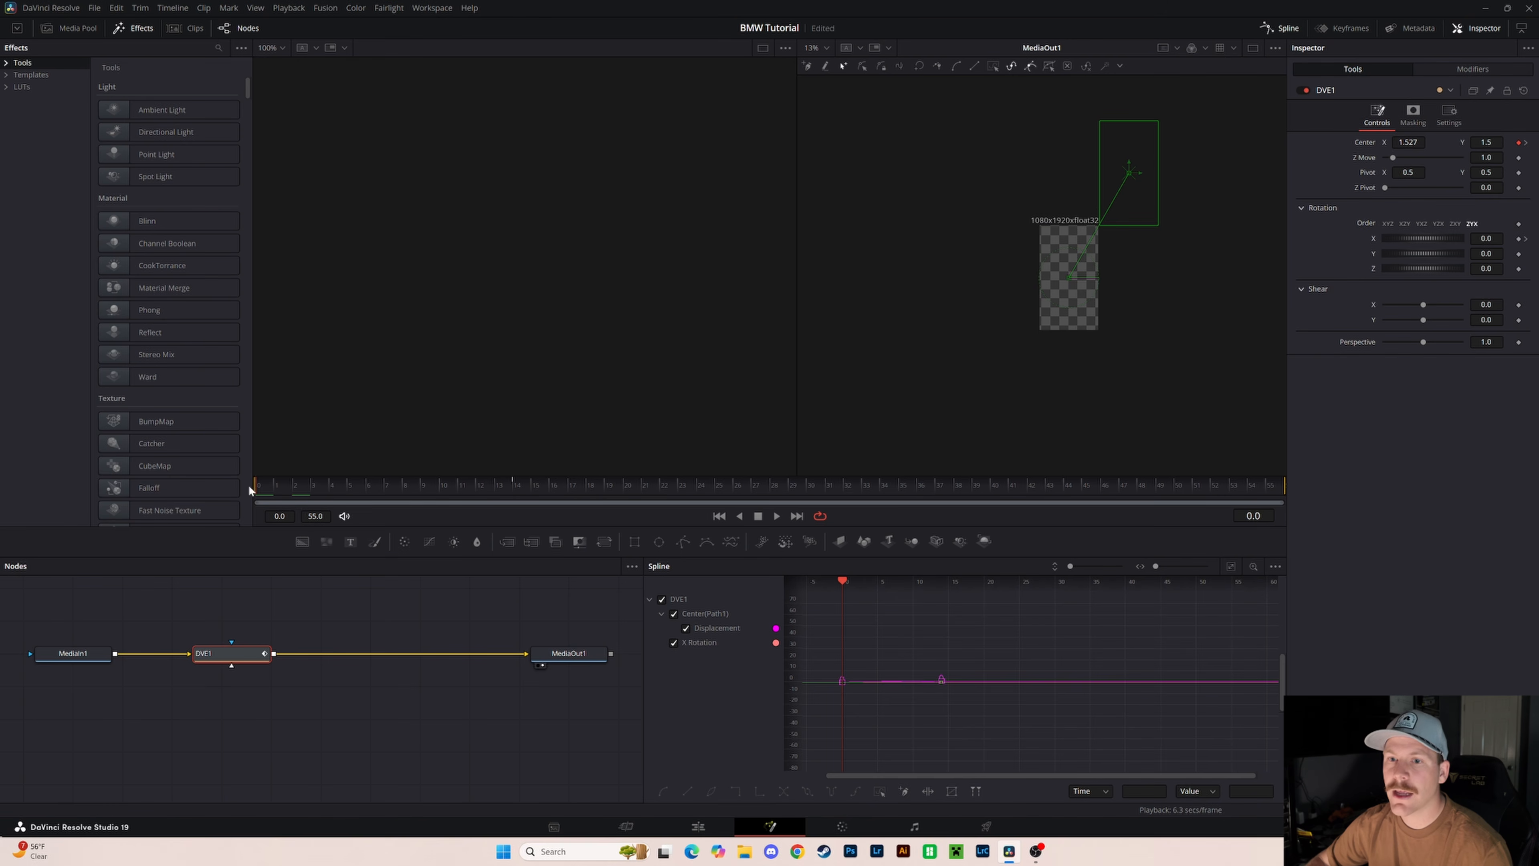
left_click_drag(247, 485, 513, 480)
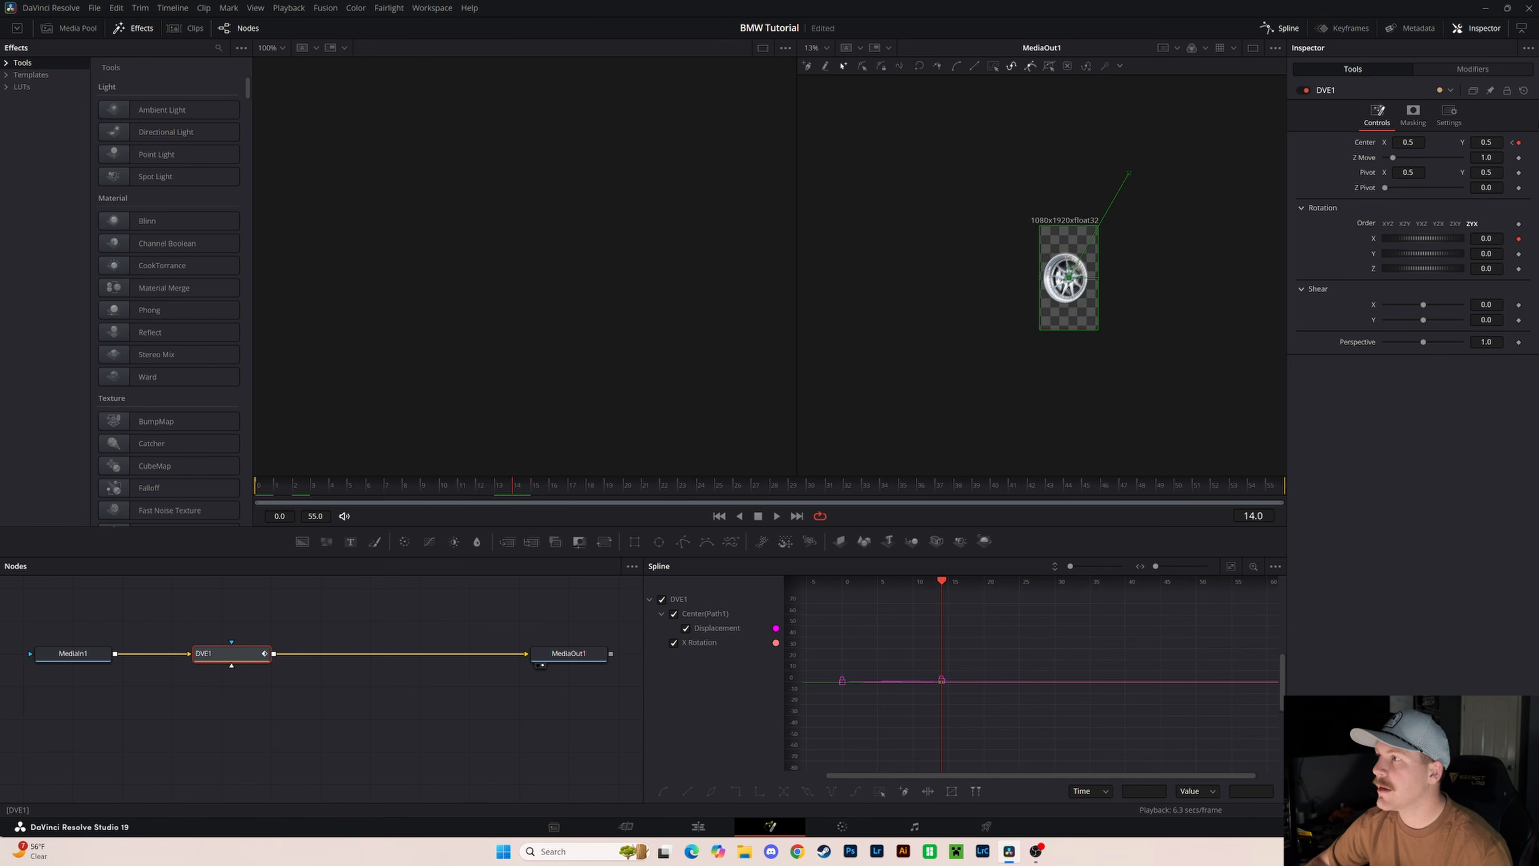
- Keyframe the DVE X Rotation at frame 0, set it to 360 at frame 14, and scrub through the wheel's spin
left_click(1498, 238)
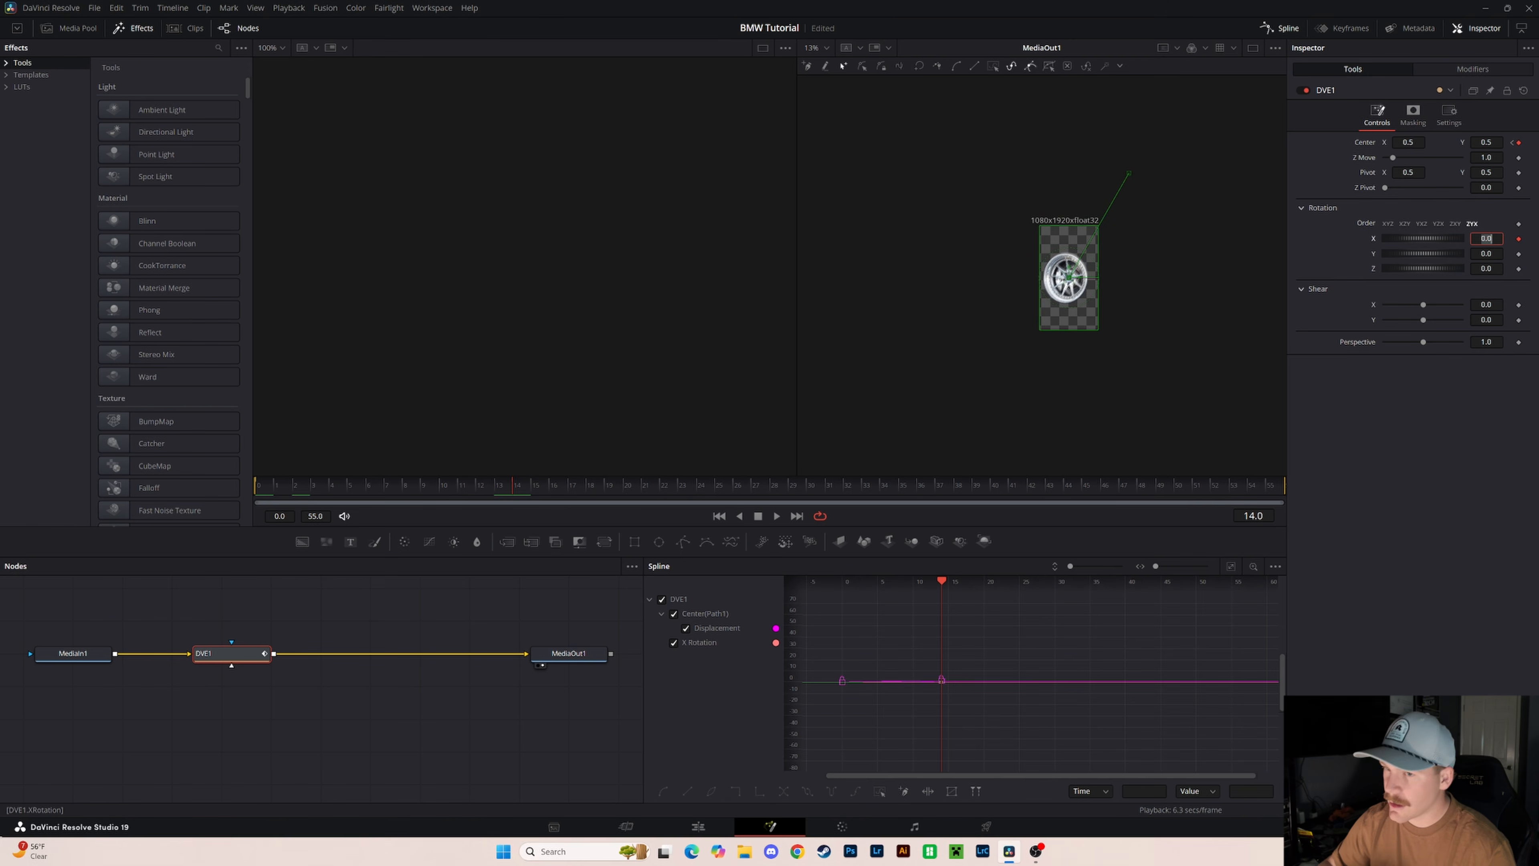
left_click(261, 484)
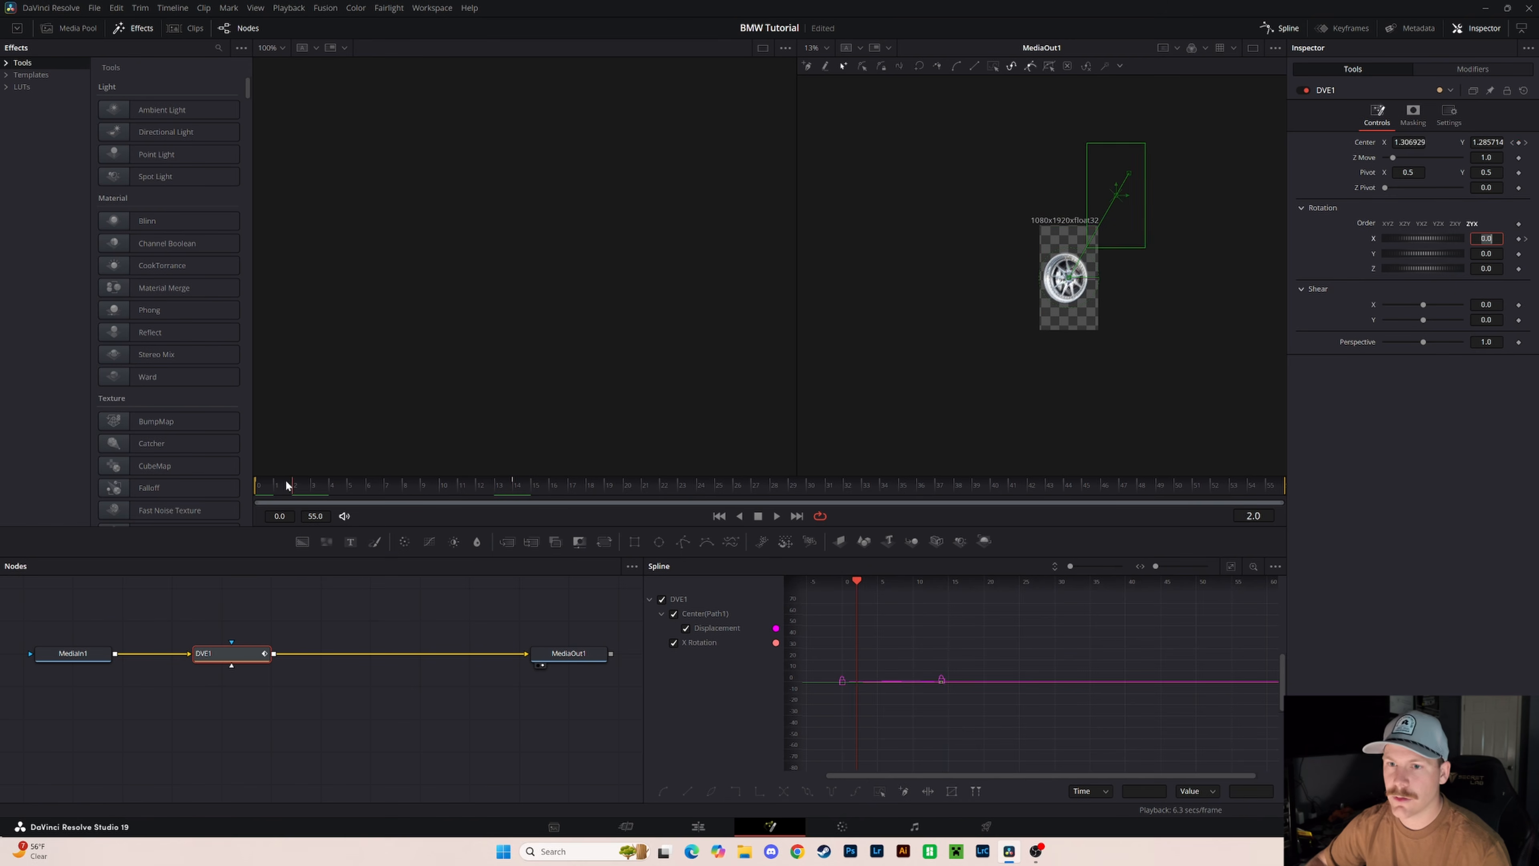
left_click(1520, 239)
left_click(516, 486)
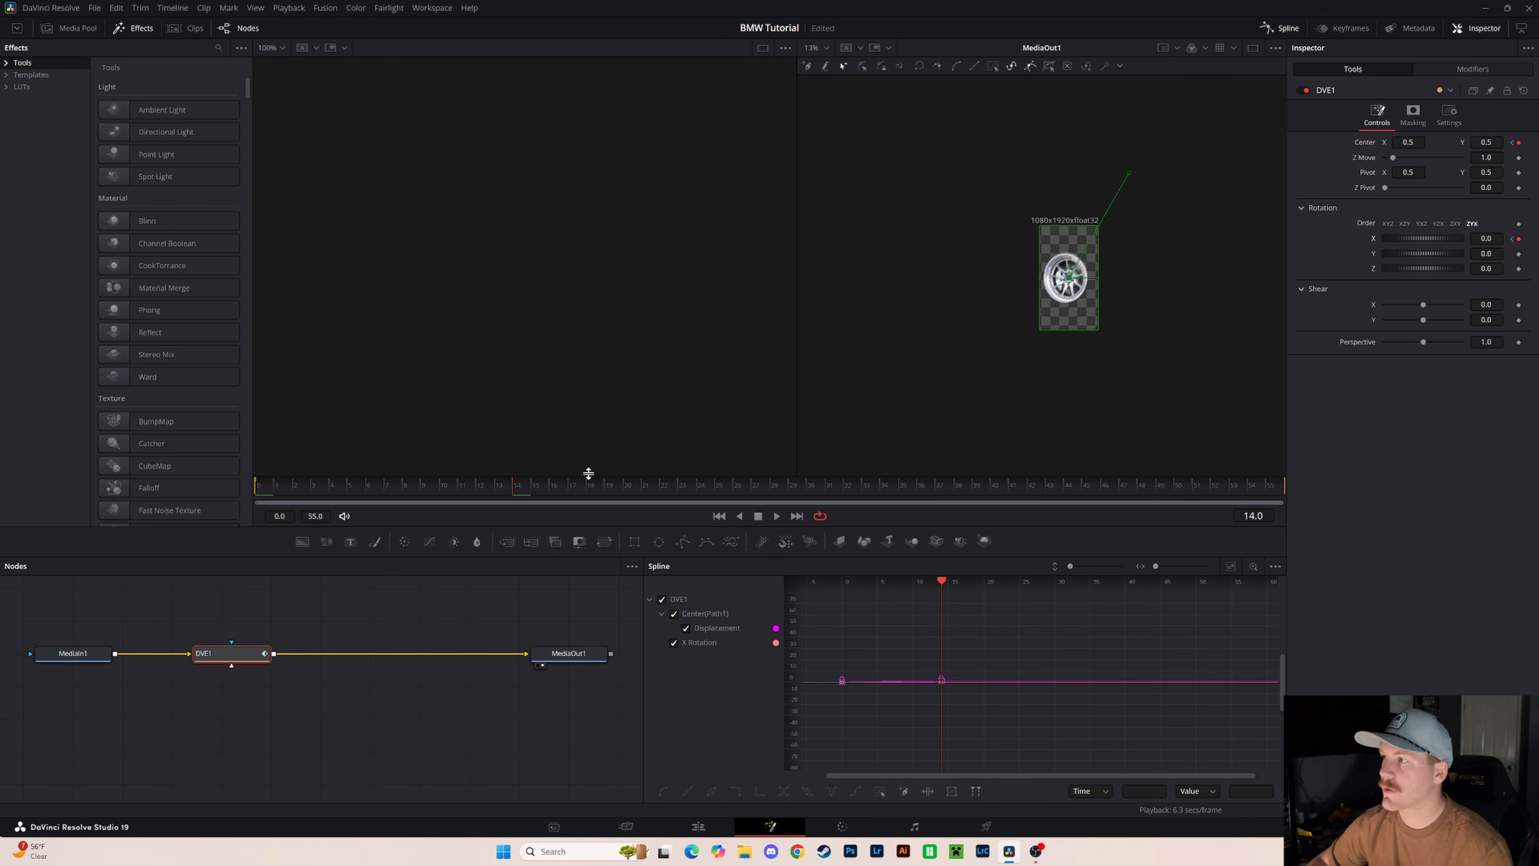
double_click(1486, 239)
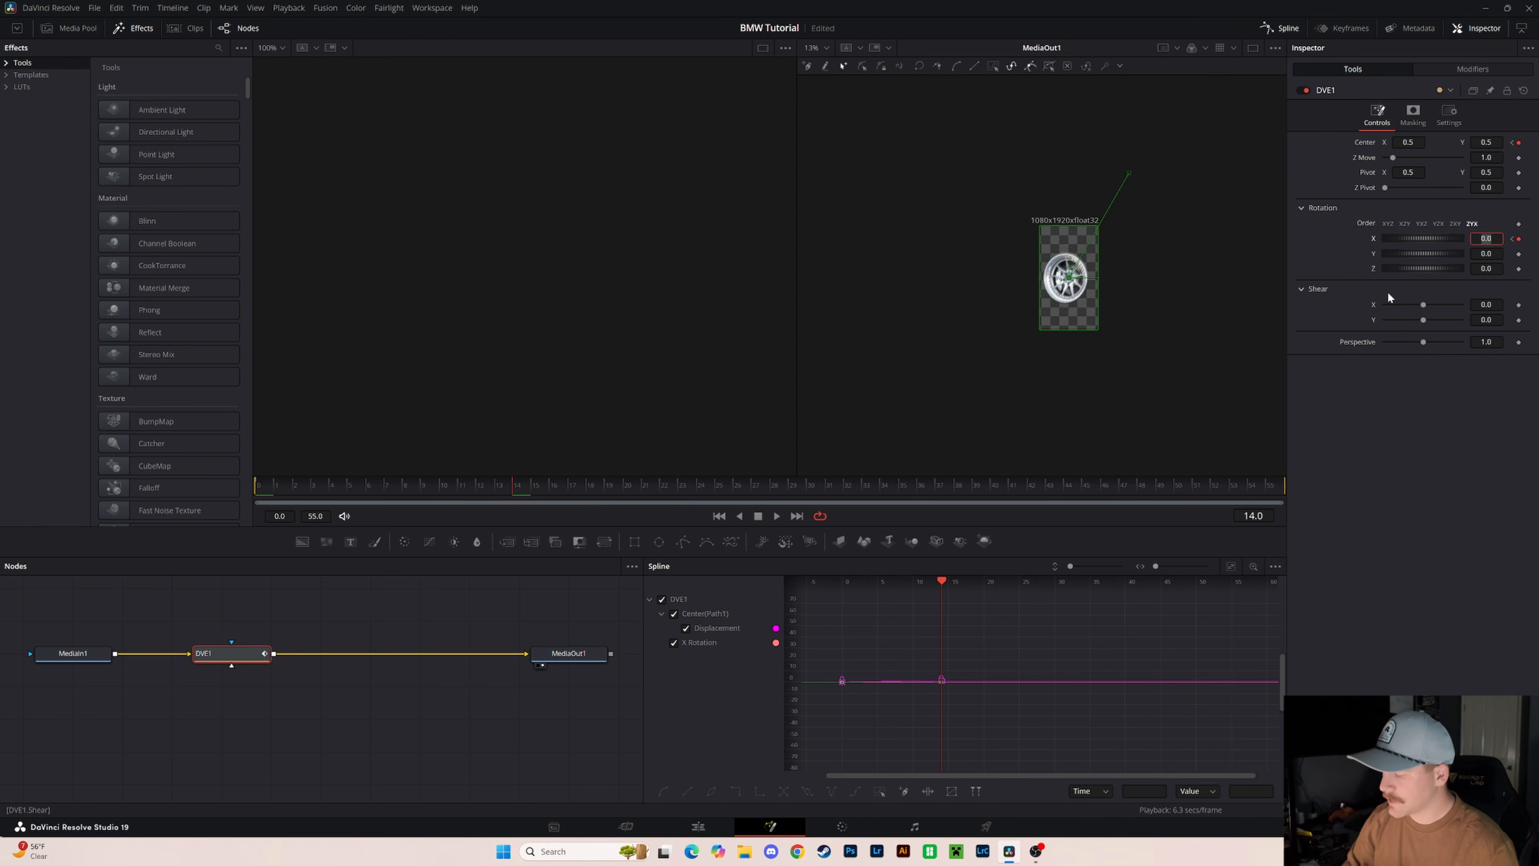
type("360")
key("Tab")
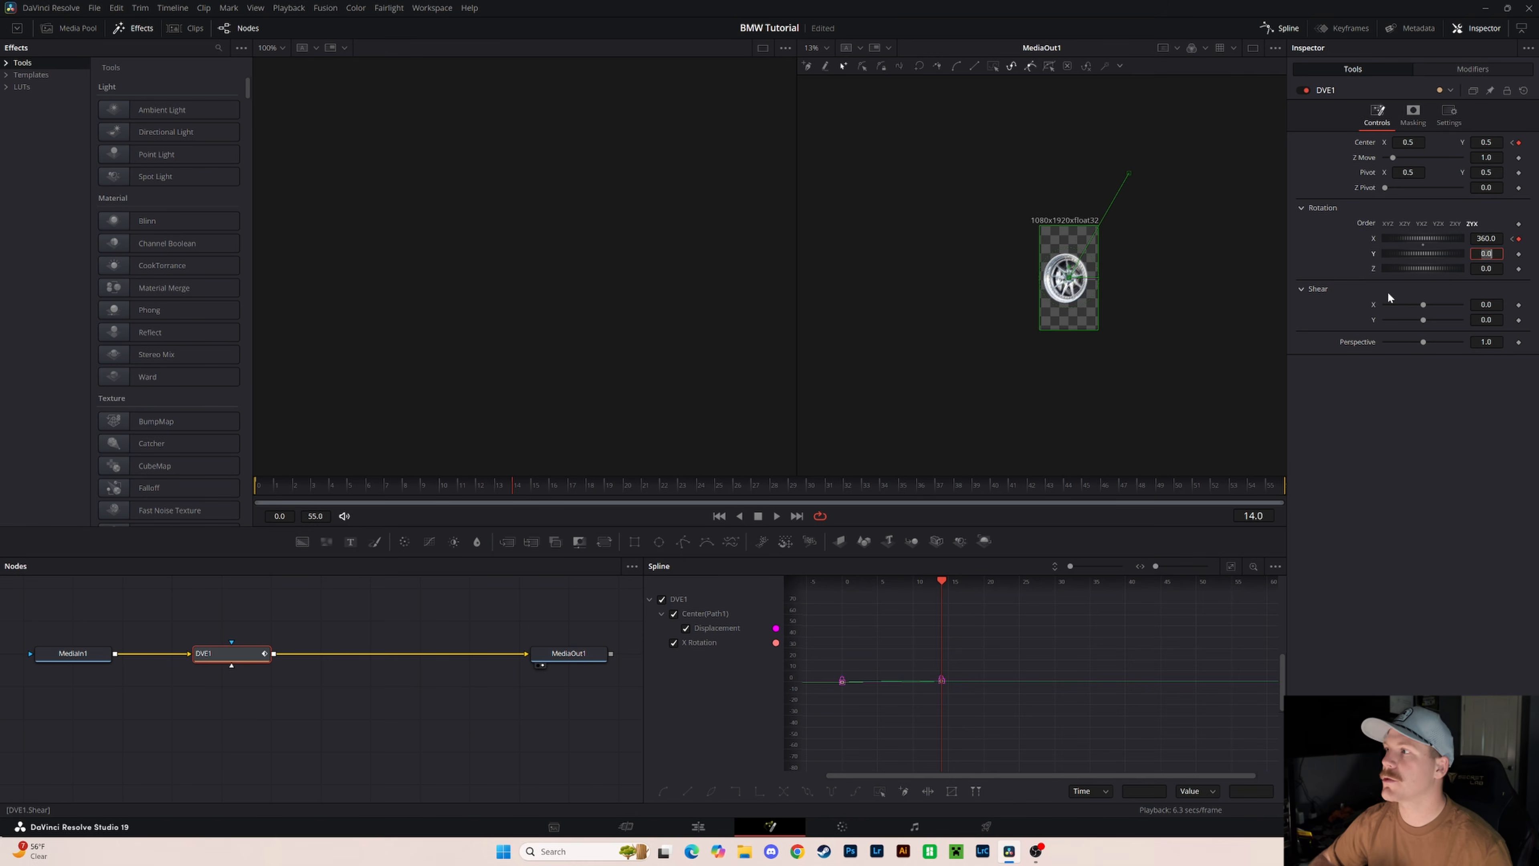
left_click_drag(326, 489, 769, 450)
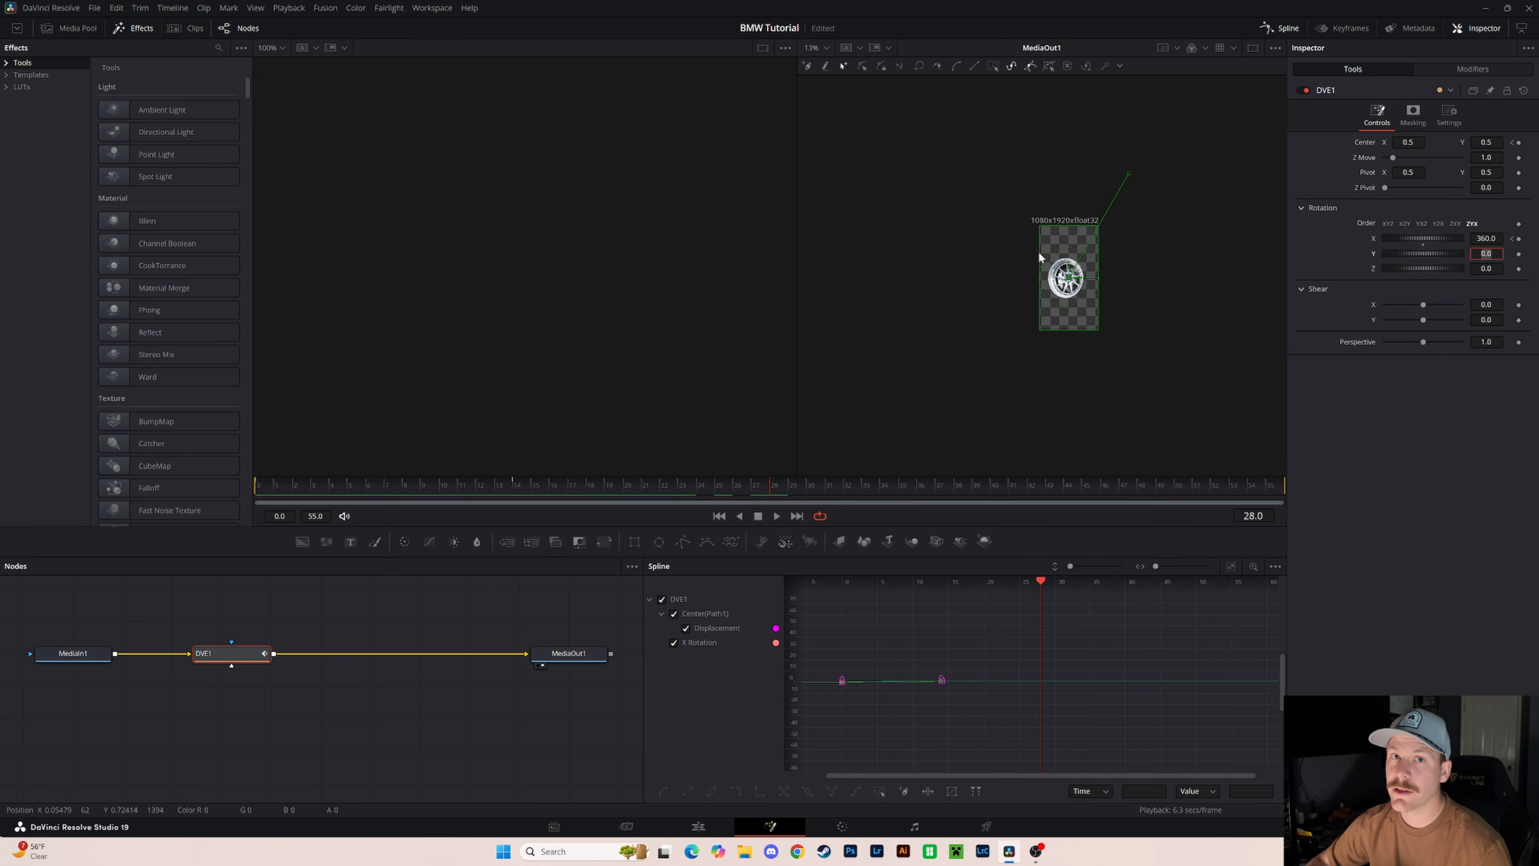
- Realign Fusion Clip 5 on Video 3 above Compound Clip 3 on the Edit page and check the transition from 01:00:00:26
left_click(705, 828)
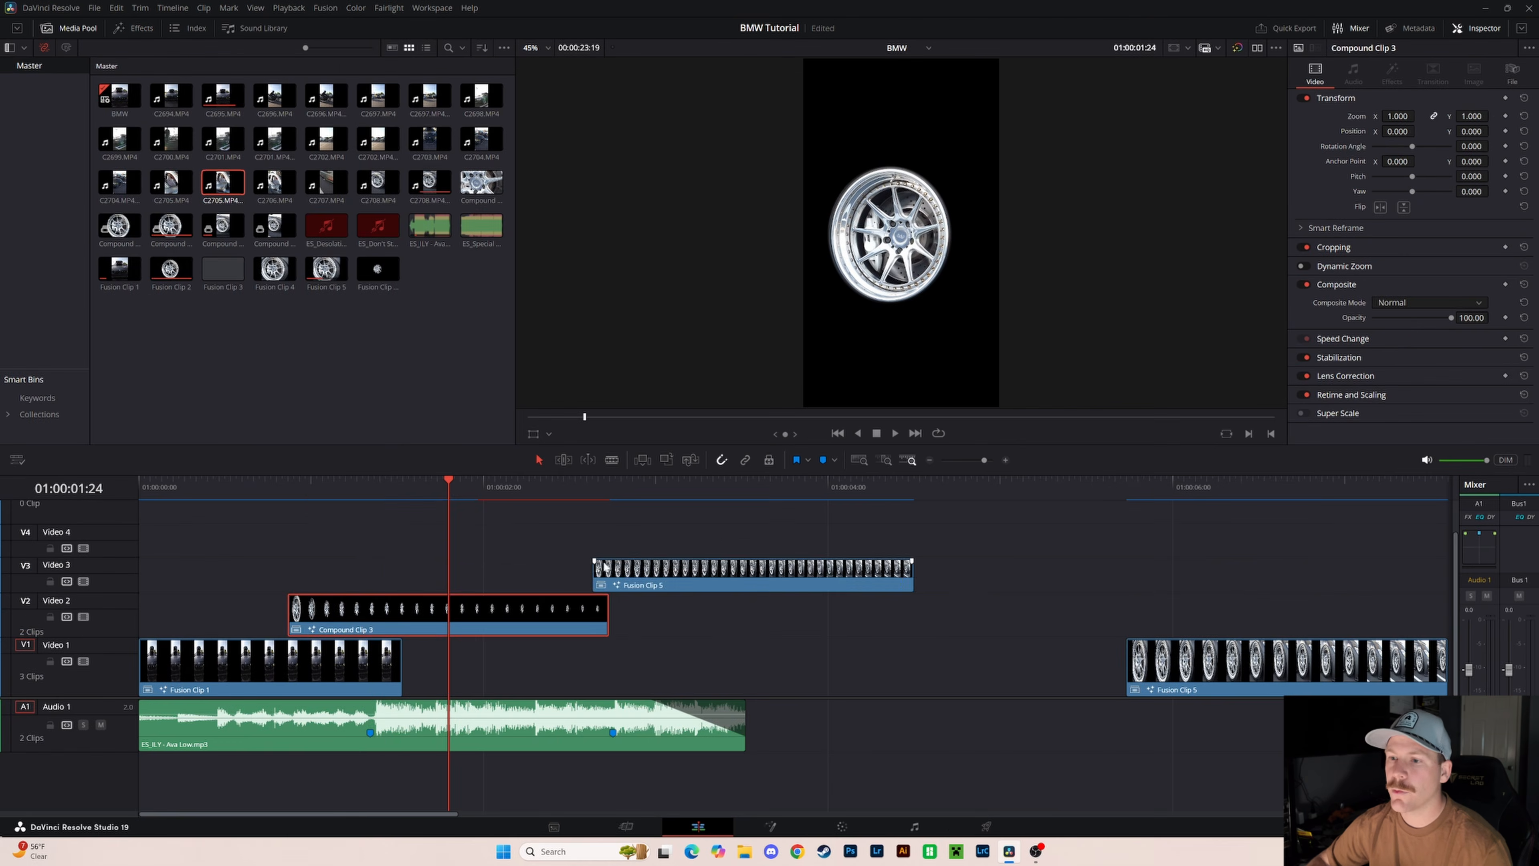
left_click_drag(647, 572, 336, 572)
left_click(289, 490)
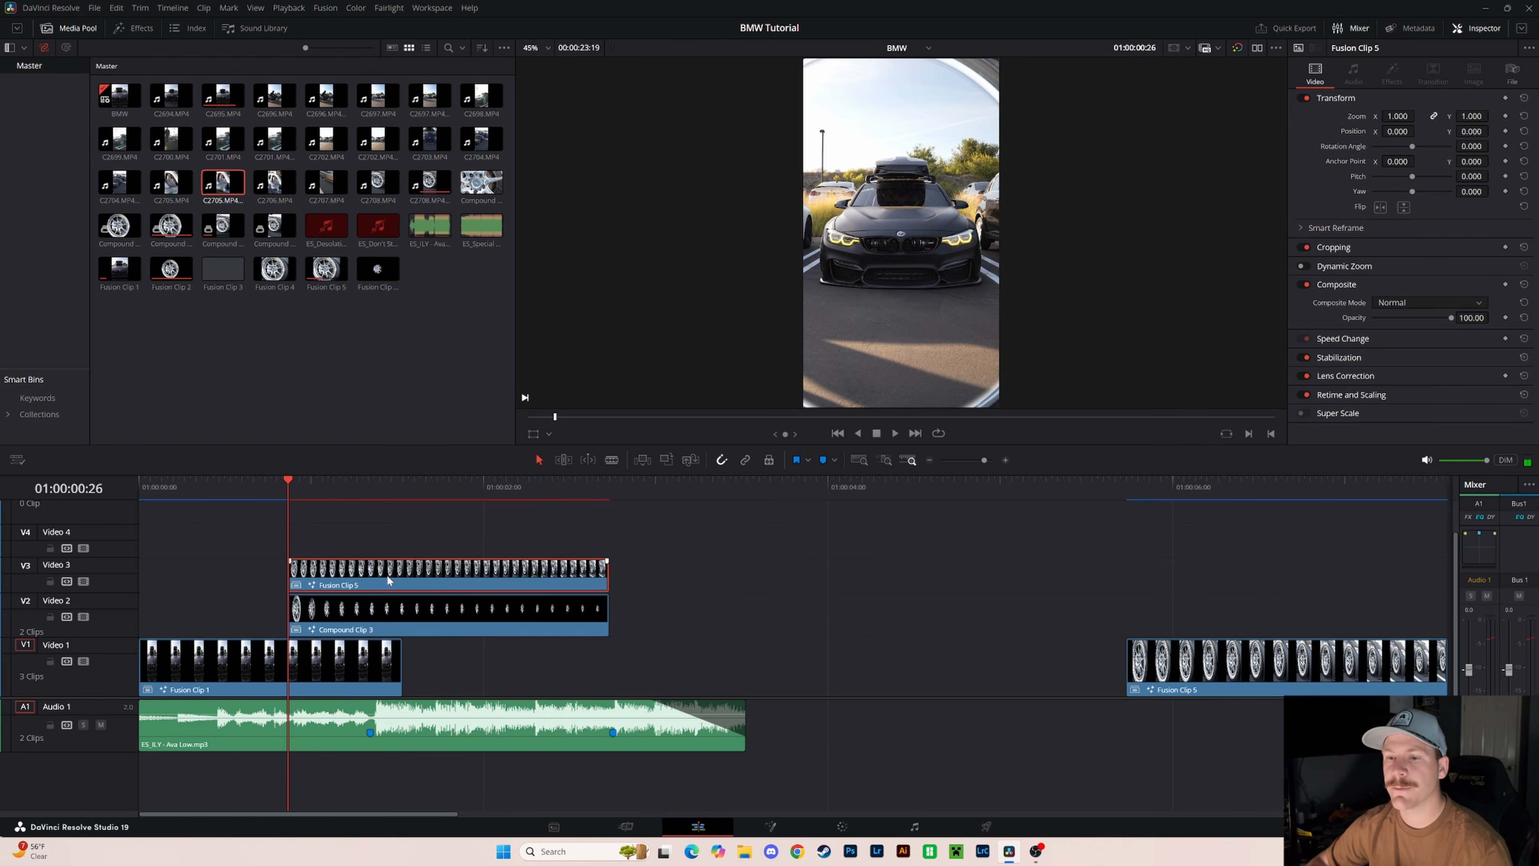
left_click(403, 501)
- Move Fusion Clip 5 aside on Video 3 and scrub through the wheel animation on its own
left_click_drag(436, 576, 746, 579)
left_click_drag(703, 488, 753, 503)
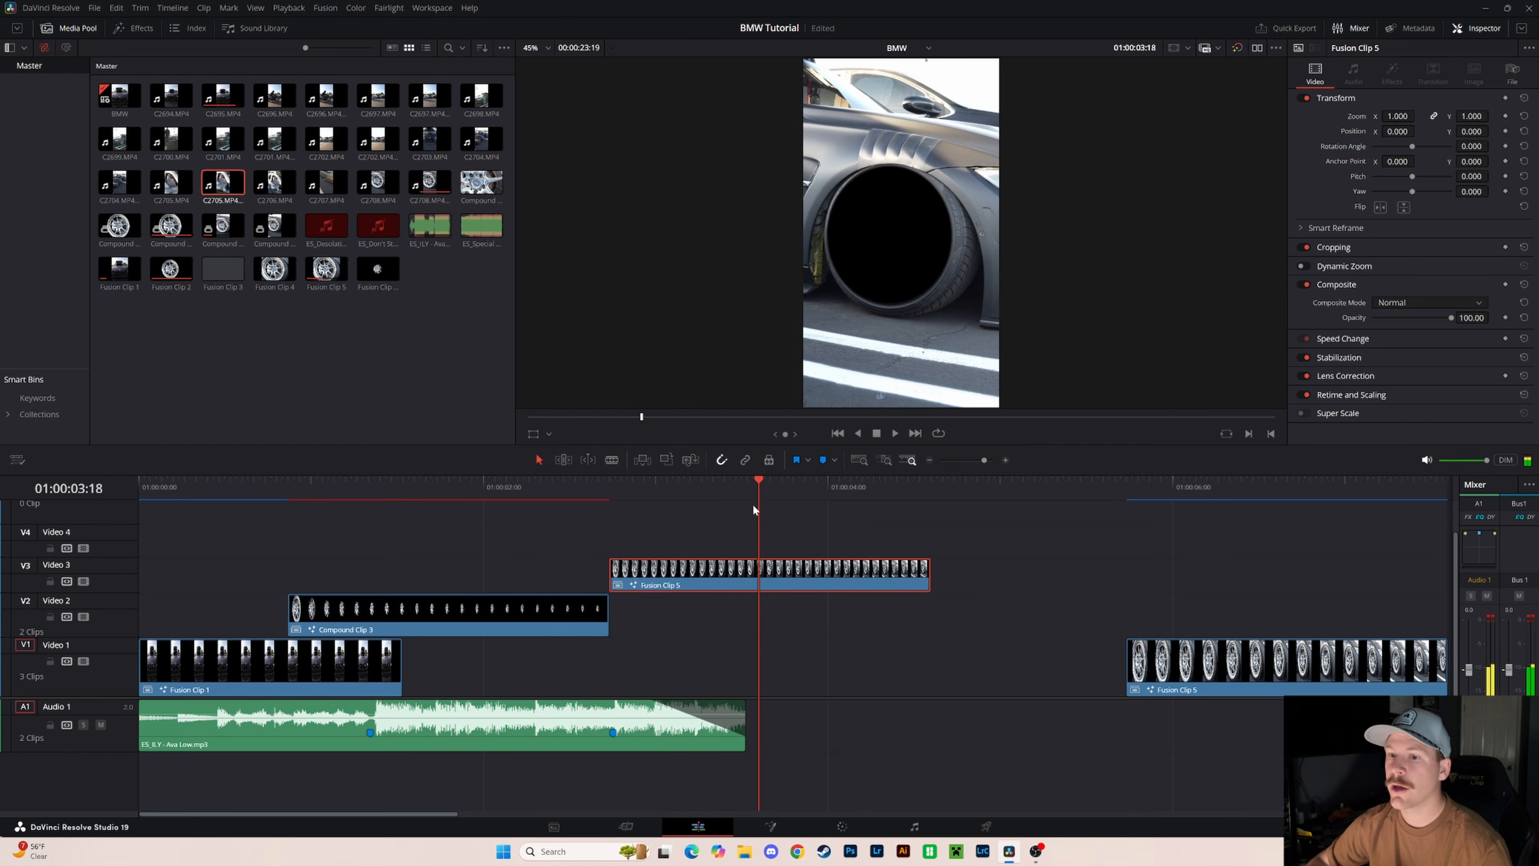
left_click(381, 489)
left_click_drag(386, 494, 494, 513)
- Try stacking Compound Clip 3 above Fusion Clip 5, scrub the transition, and restore Fusion Clip 5 to Video 3 on top
left_click_drag(526, 604, 525, 572)
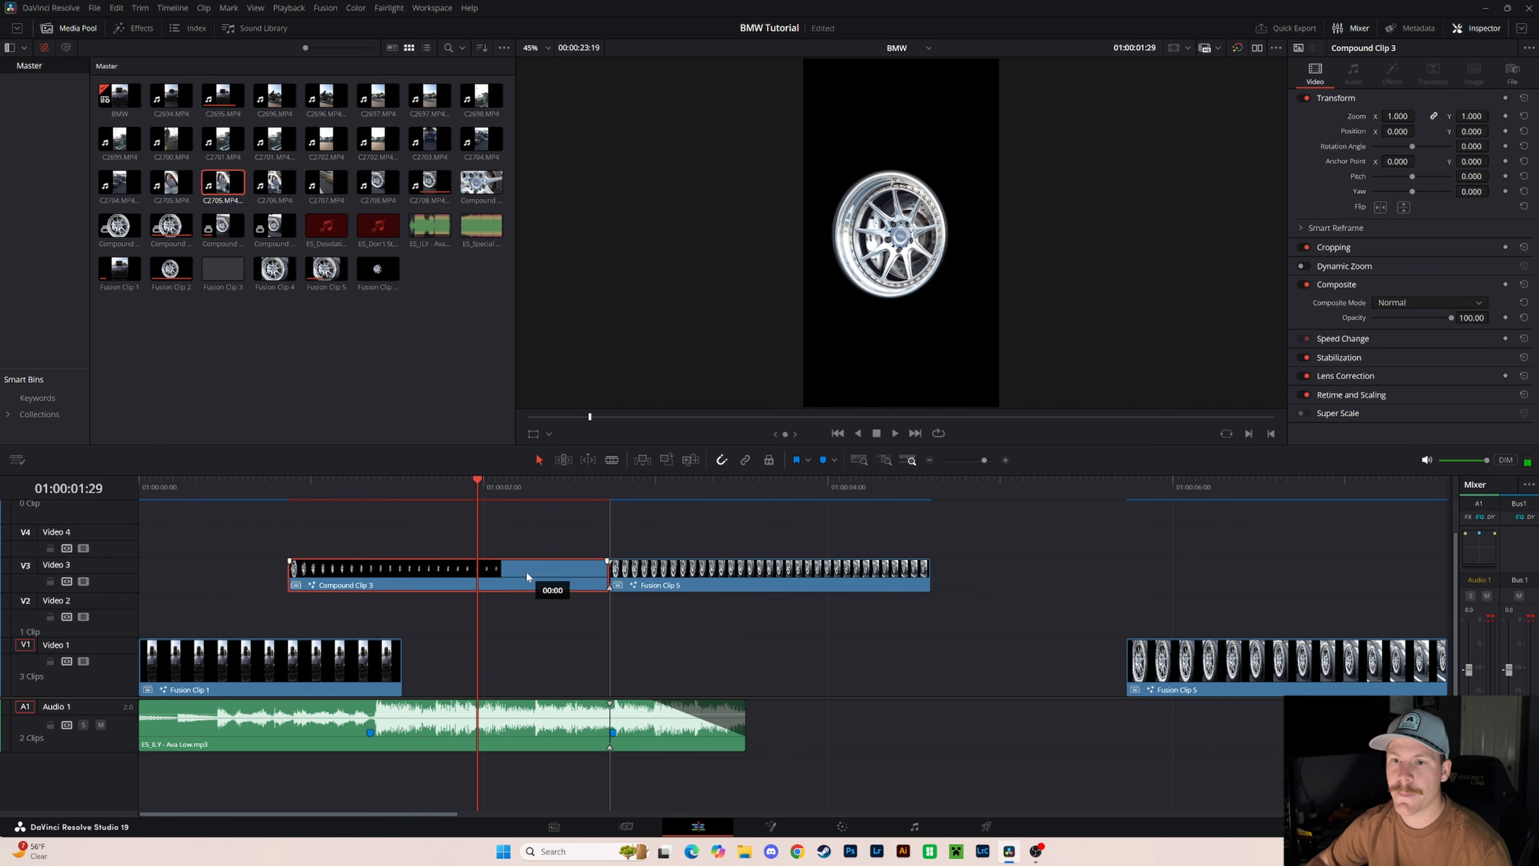
left_click_drag(686, 581, 364, 617)
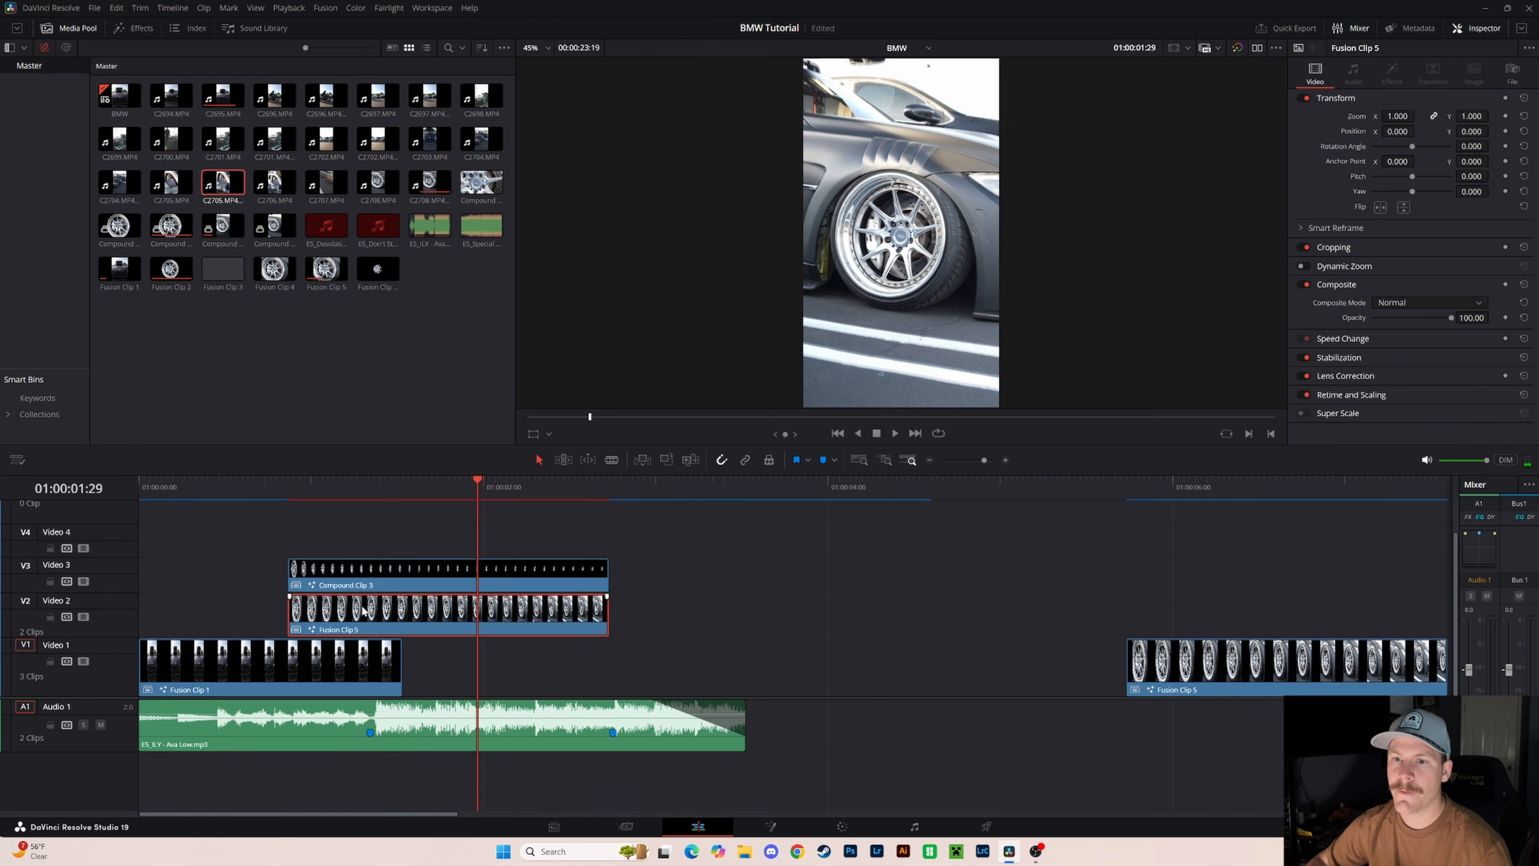
left_click_drag(286, 494, 383, 535)
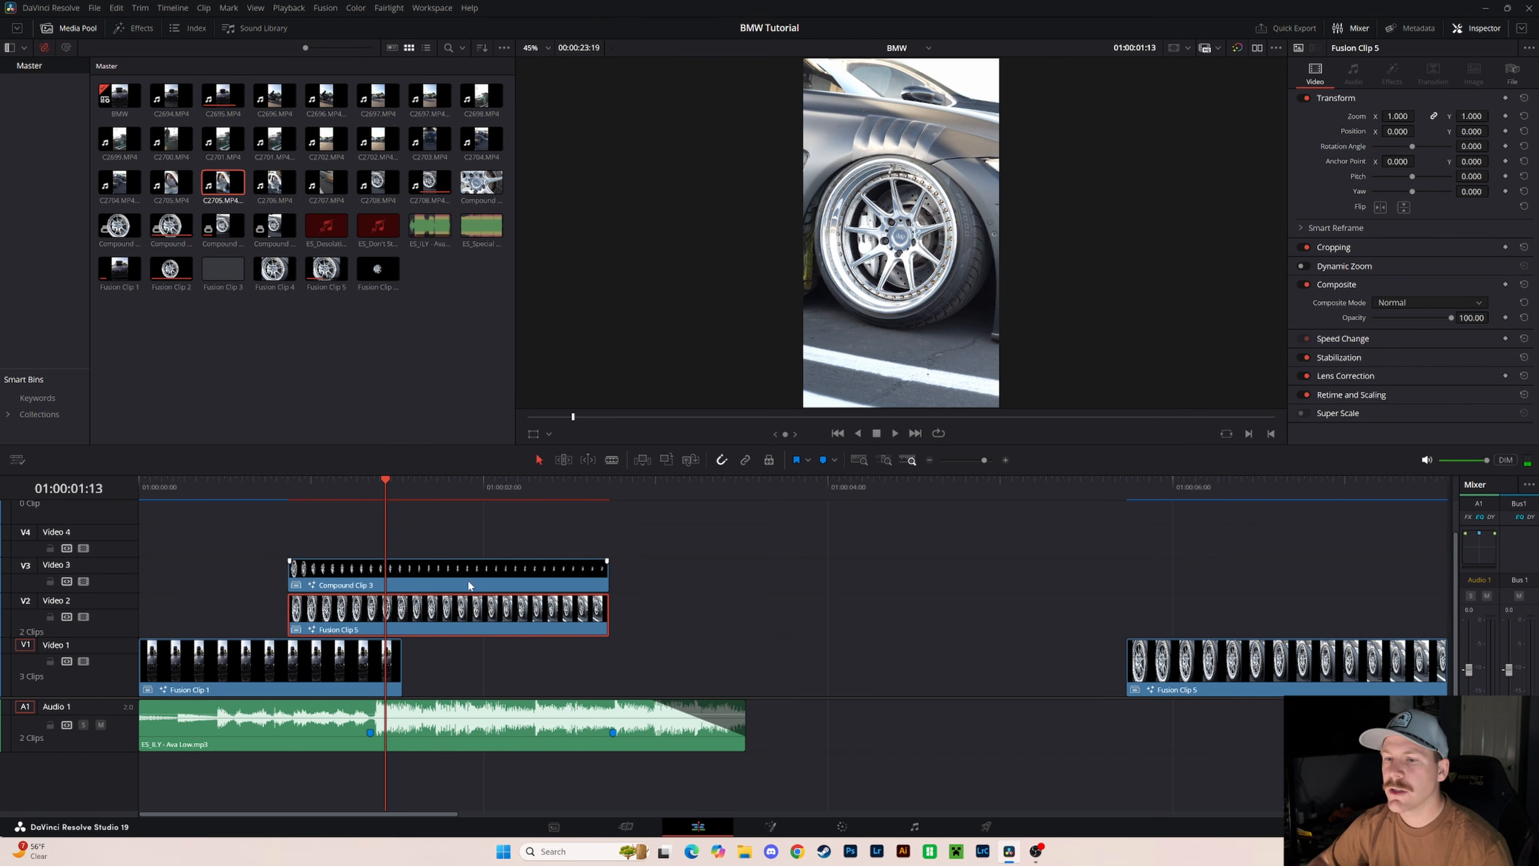
left_click_drag(515, 618, 842, 614)
left_click_drag(444, 573, 448, 593)
left_click_drag(734, 606, 332, 551)
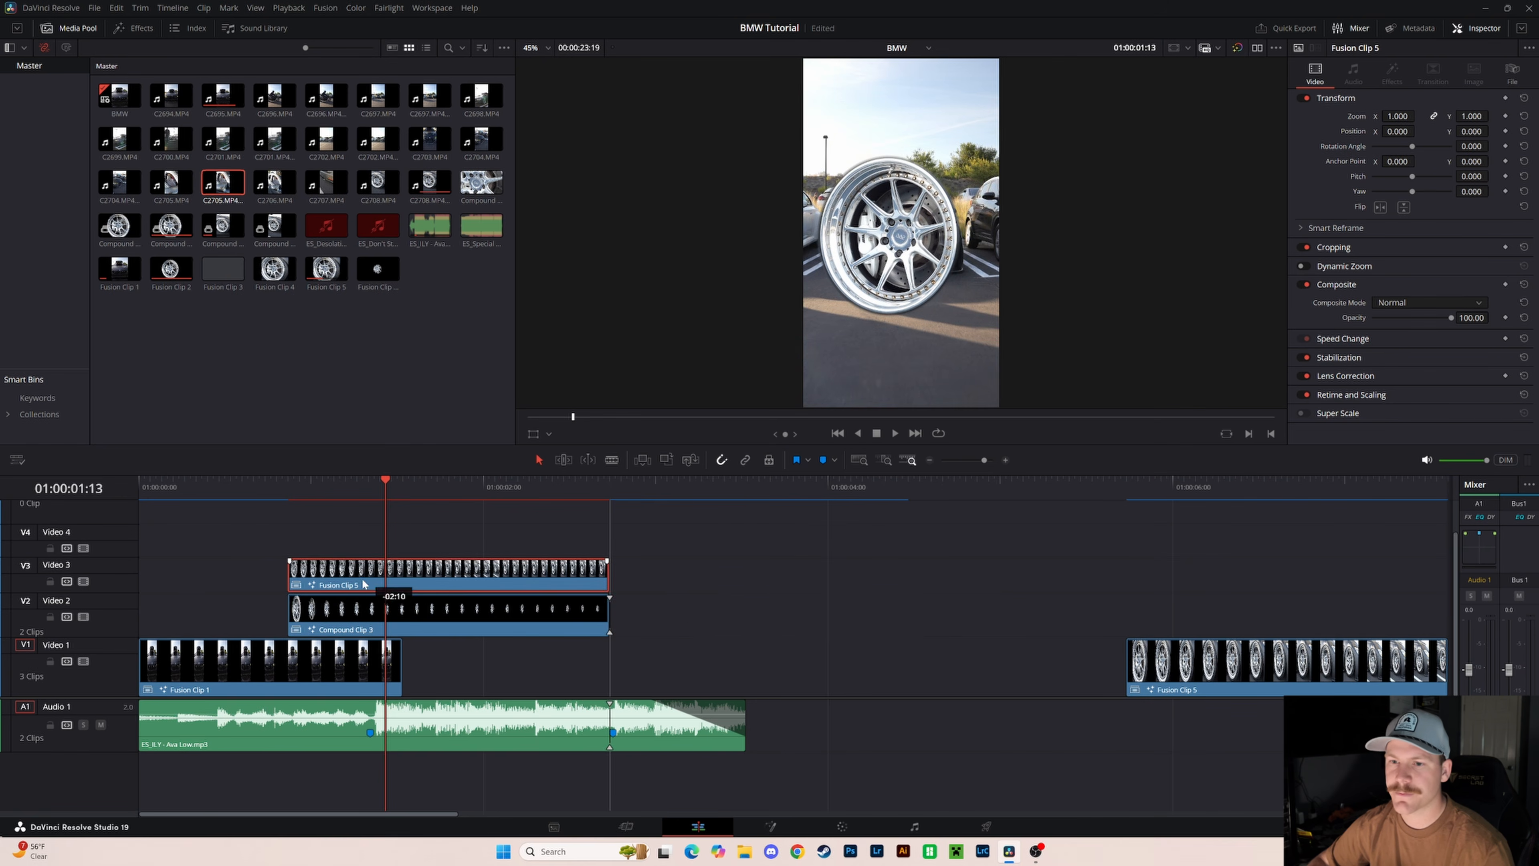
- Play the rotating wheel transition repeatedly around the first audio marker to judge its motion and timing
left_click(285, 489)
key("space")
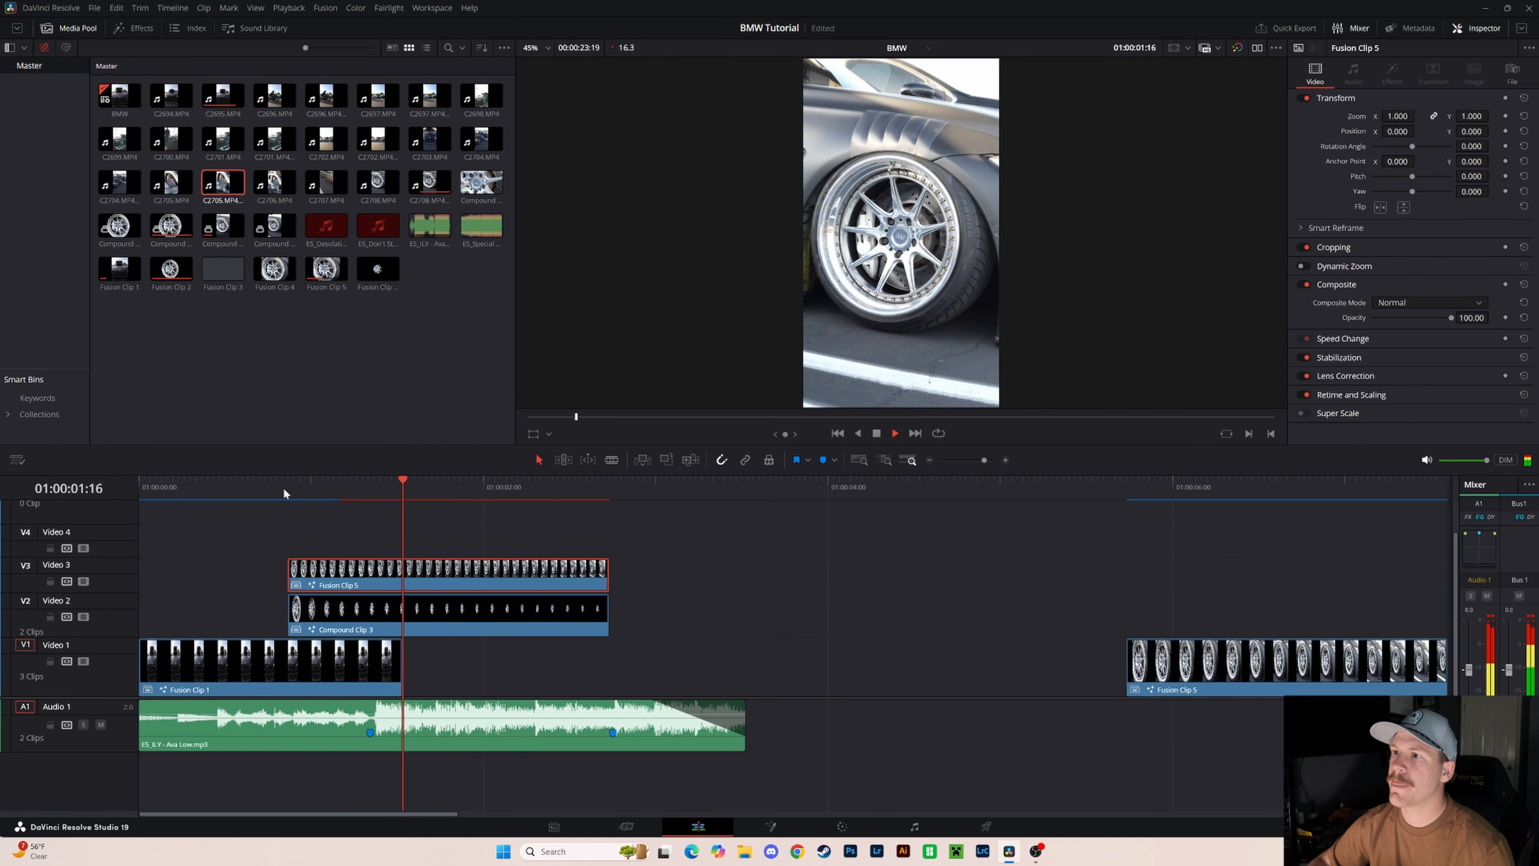
left_click(285, 488)
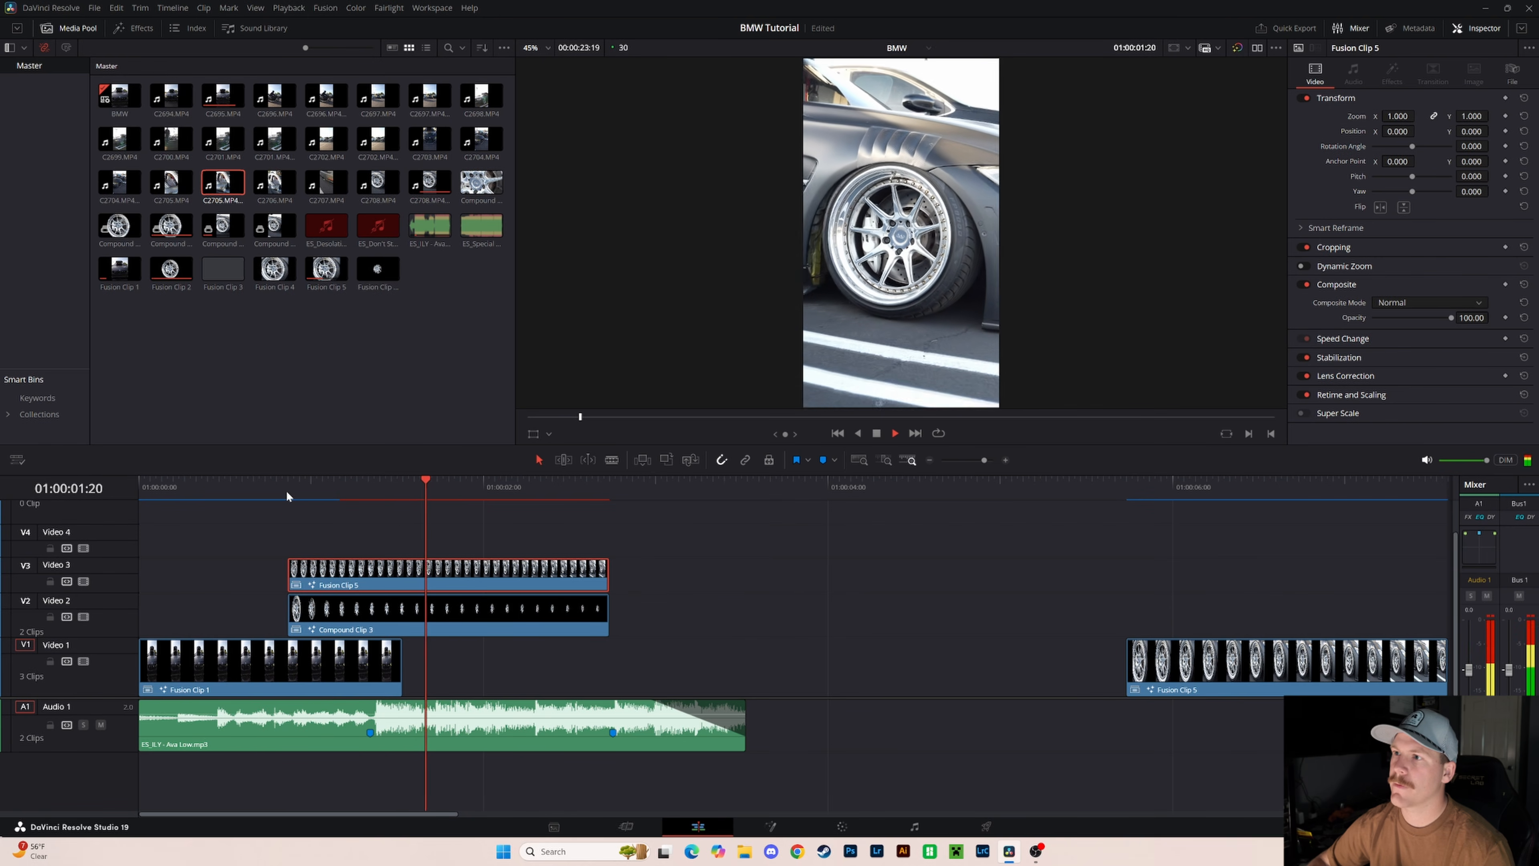
left_click(342, 489)
key("space")
left_click(219, 491)
key("space")
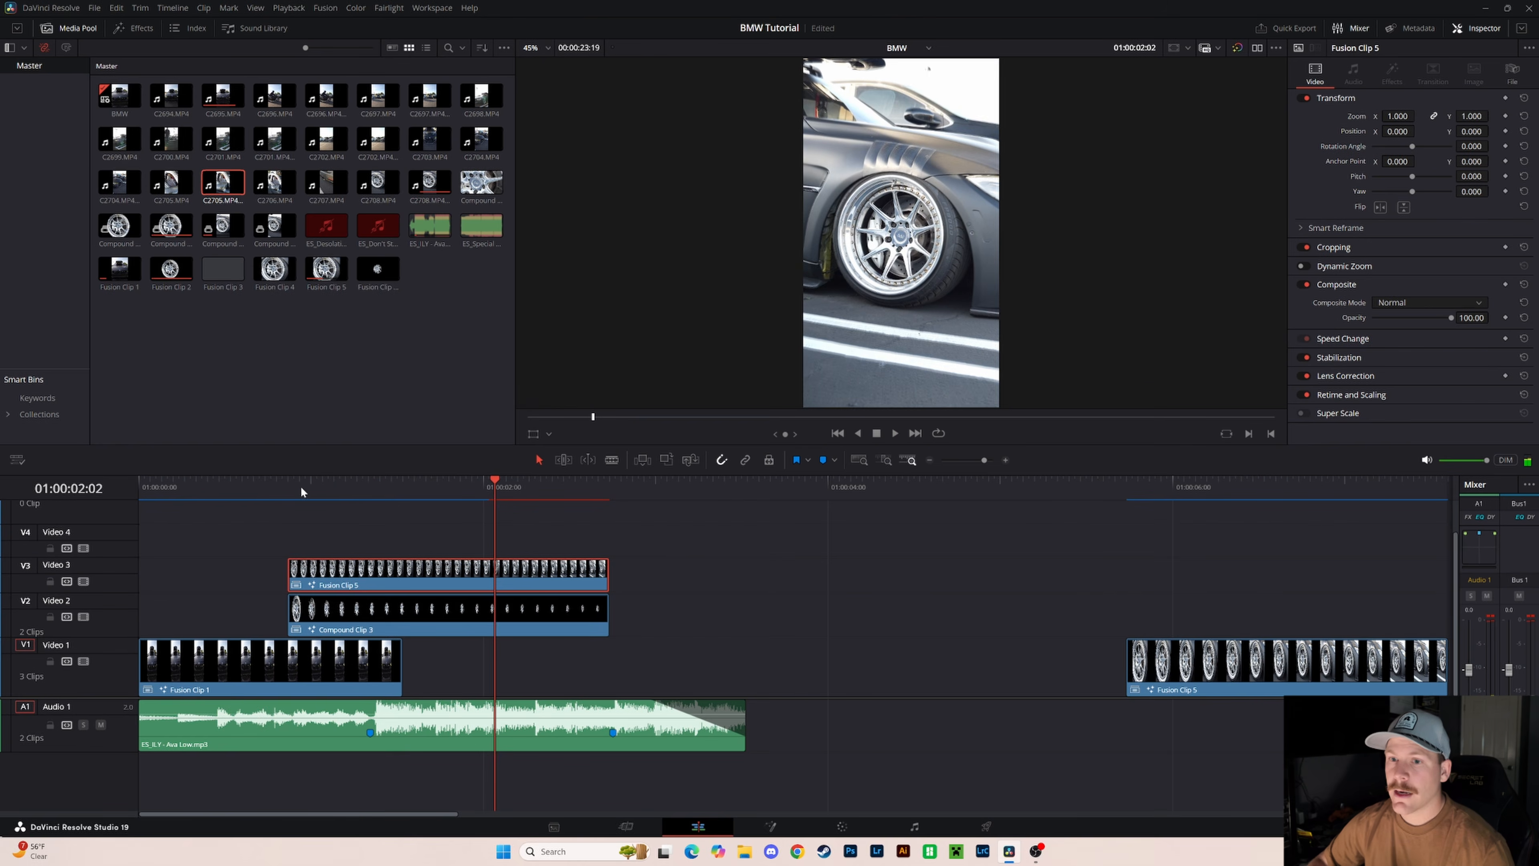
left_click(322, 487)
mouse_move(340, 486)
left_mouse_down()
mouse_move(361, 487)
mouse_move(317, 488)
left_mouse_up()
key("space")
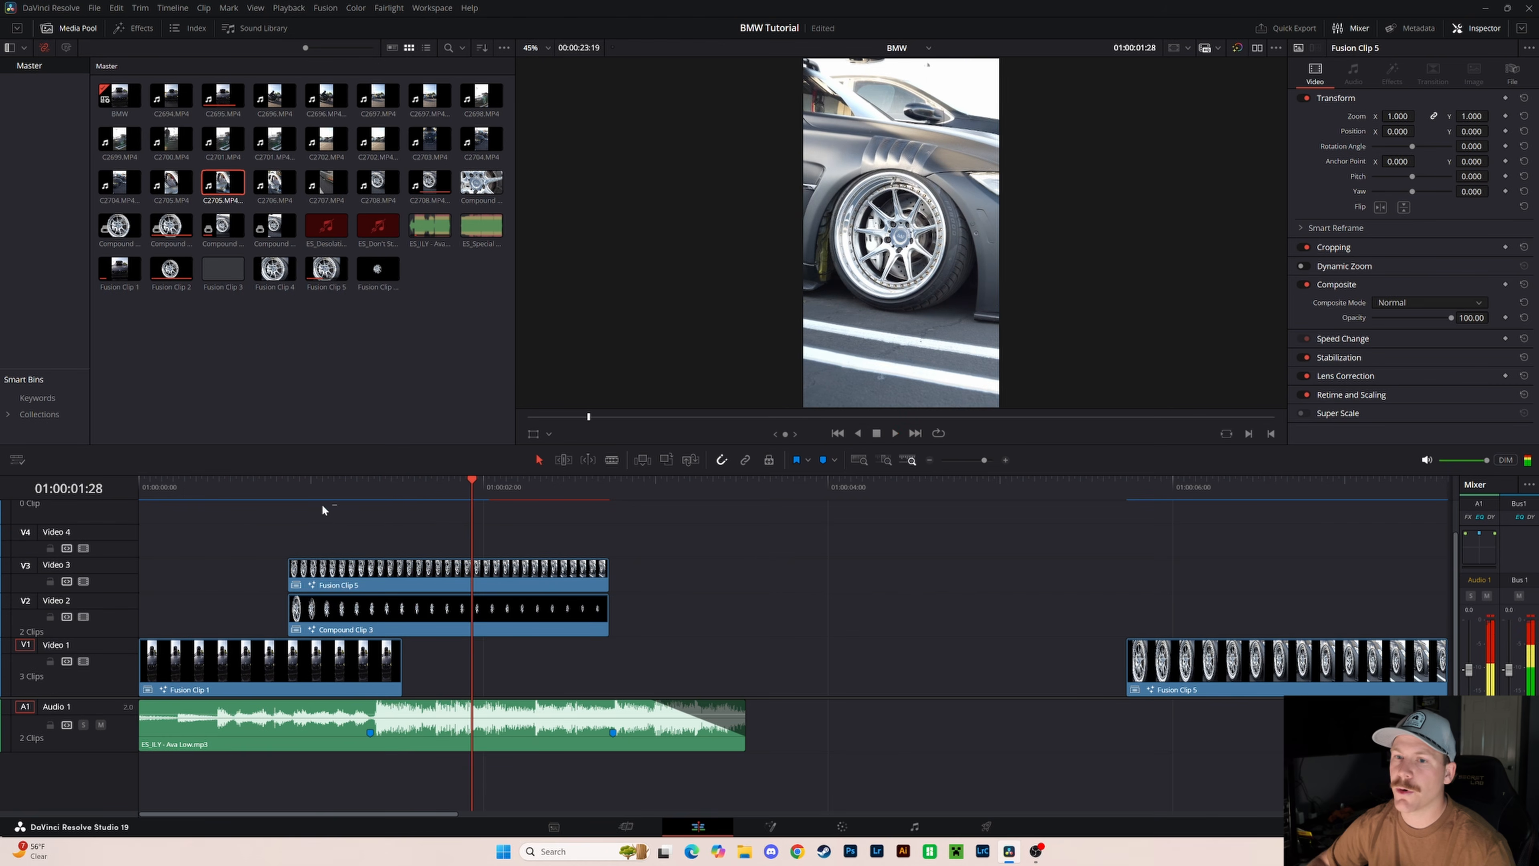
left_click(276, 490)
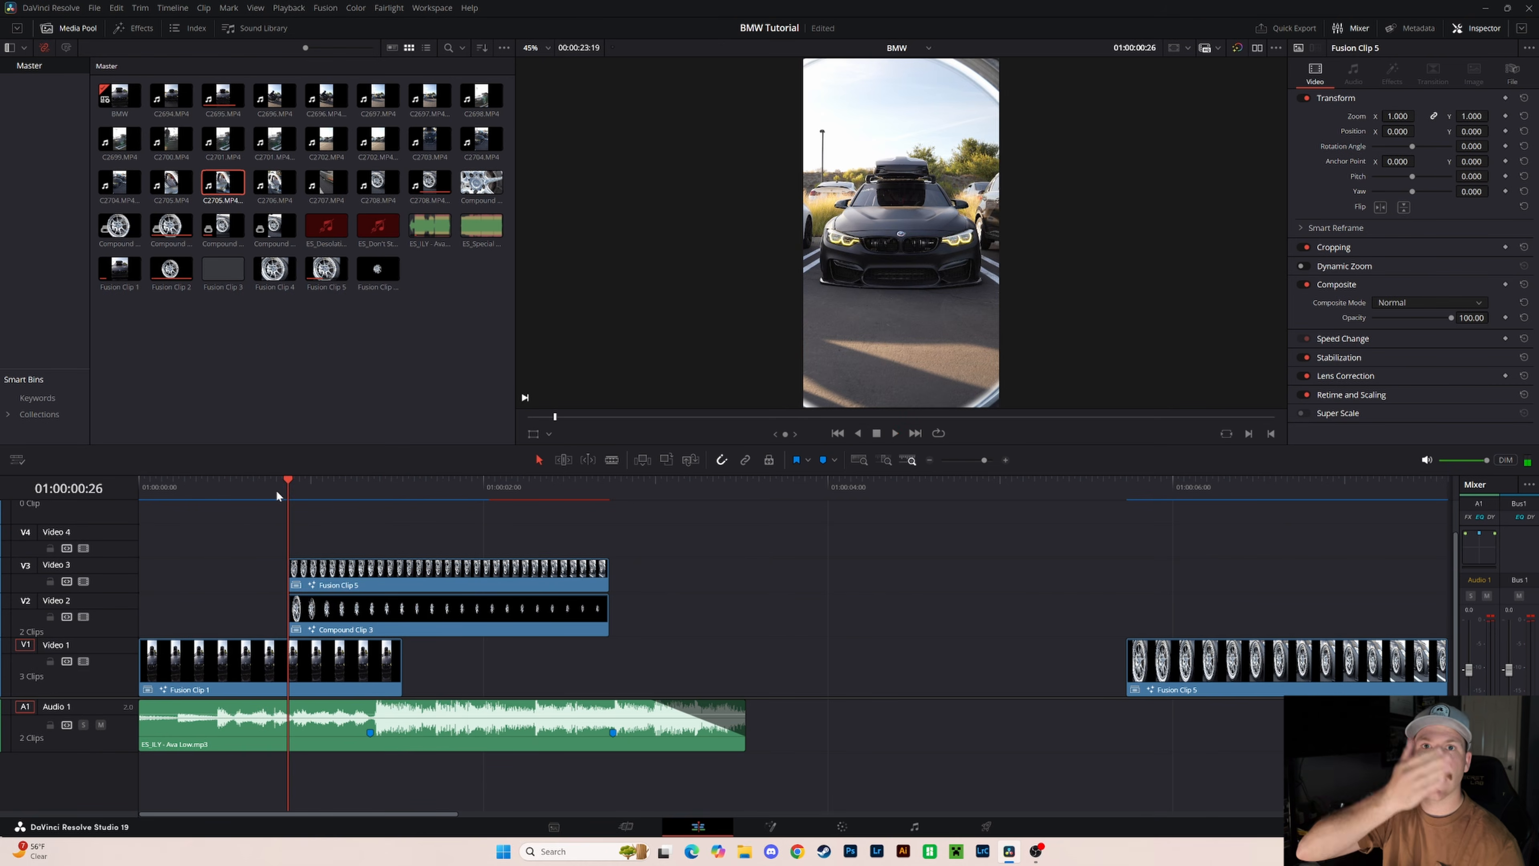
left_click(278, 486)
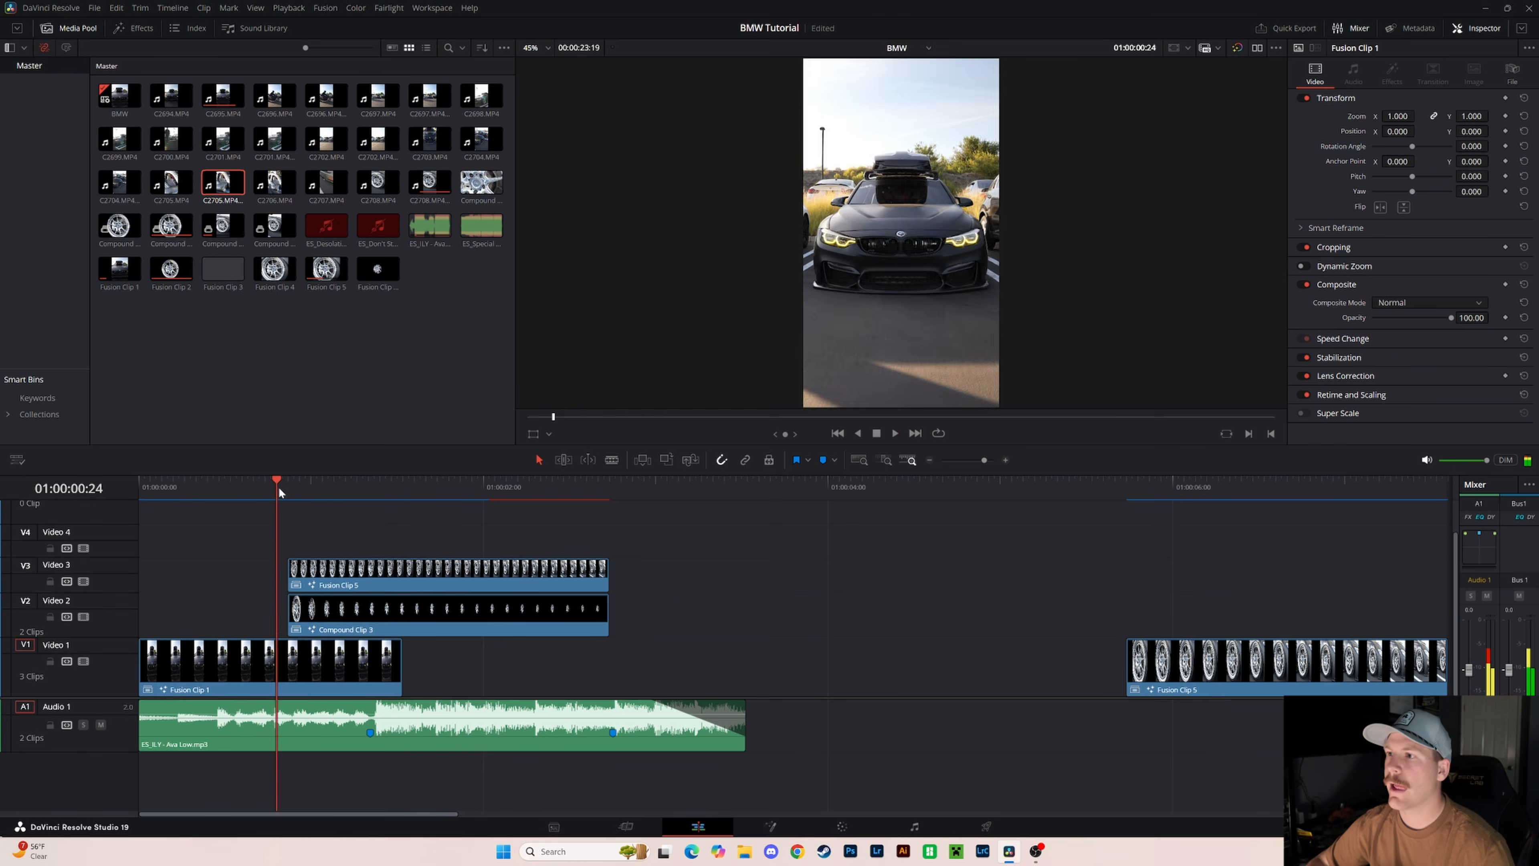
key("space")
left_click(253, 492)
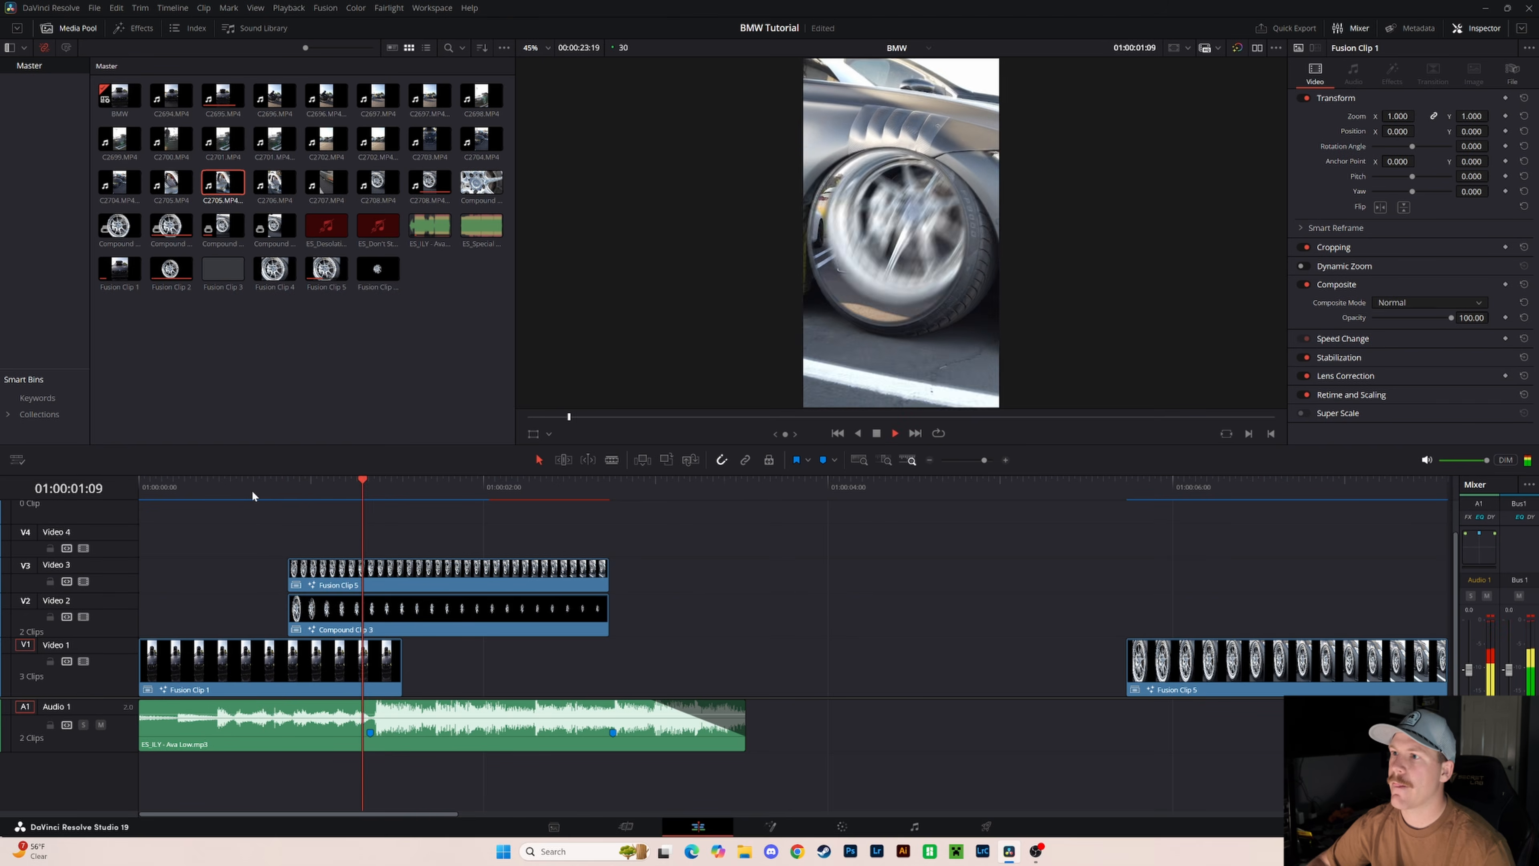
left_click(270, 497)
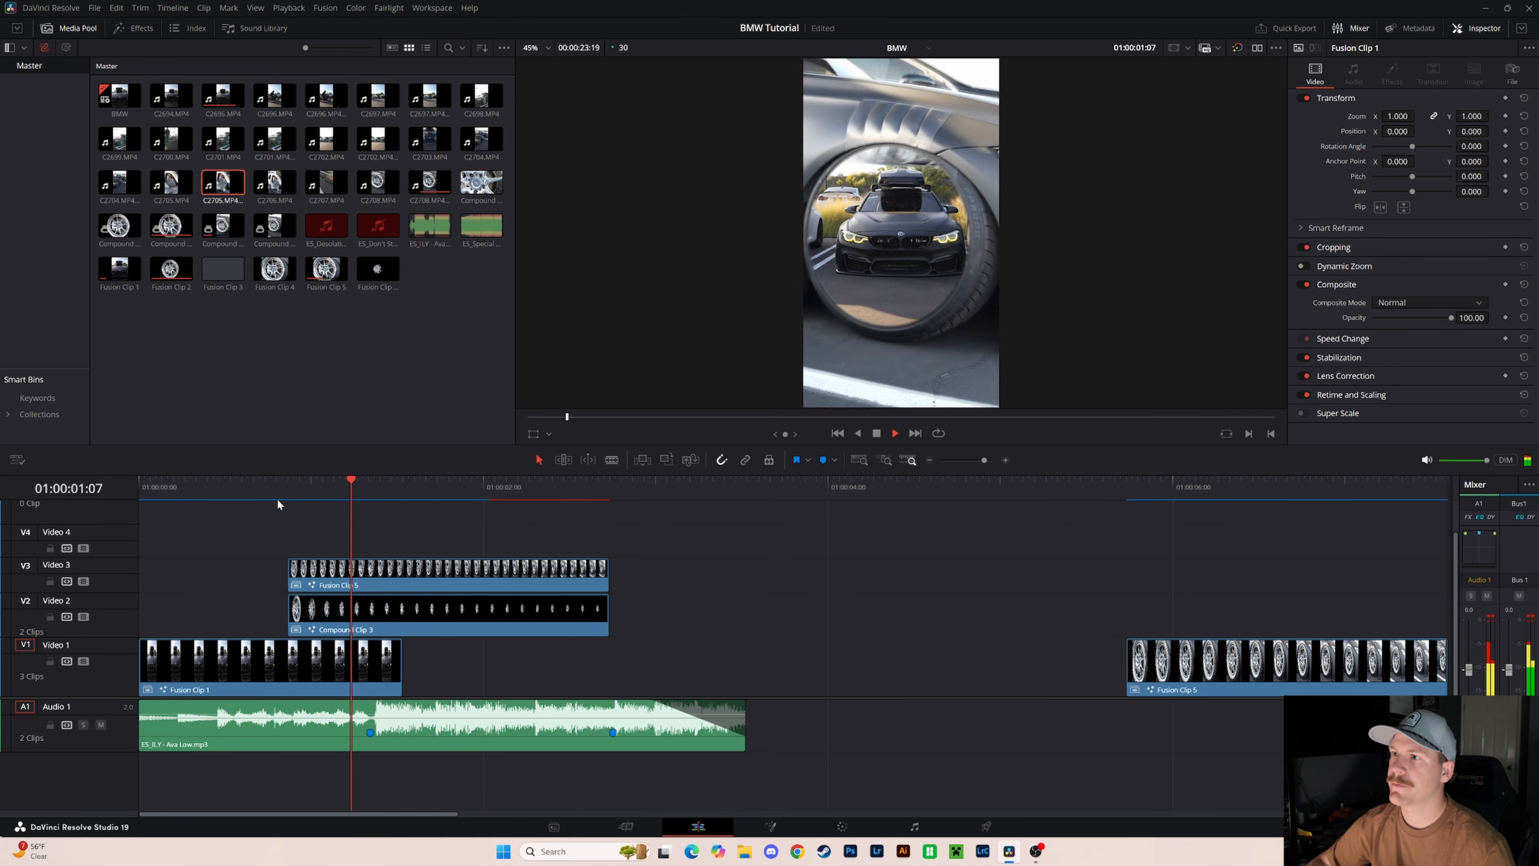
key("space")
- Move Fusion Clip 5 aside and set Compound Clip 3's DVE Center X at frame 0 to 1.709 in Fusion
left_click_drag(477, 575, 621, 575)
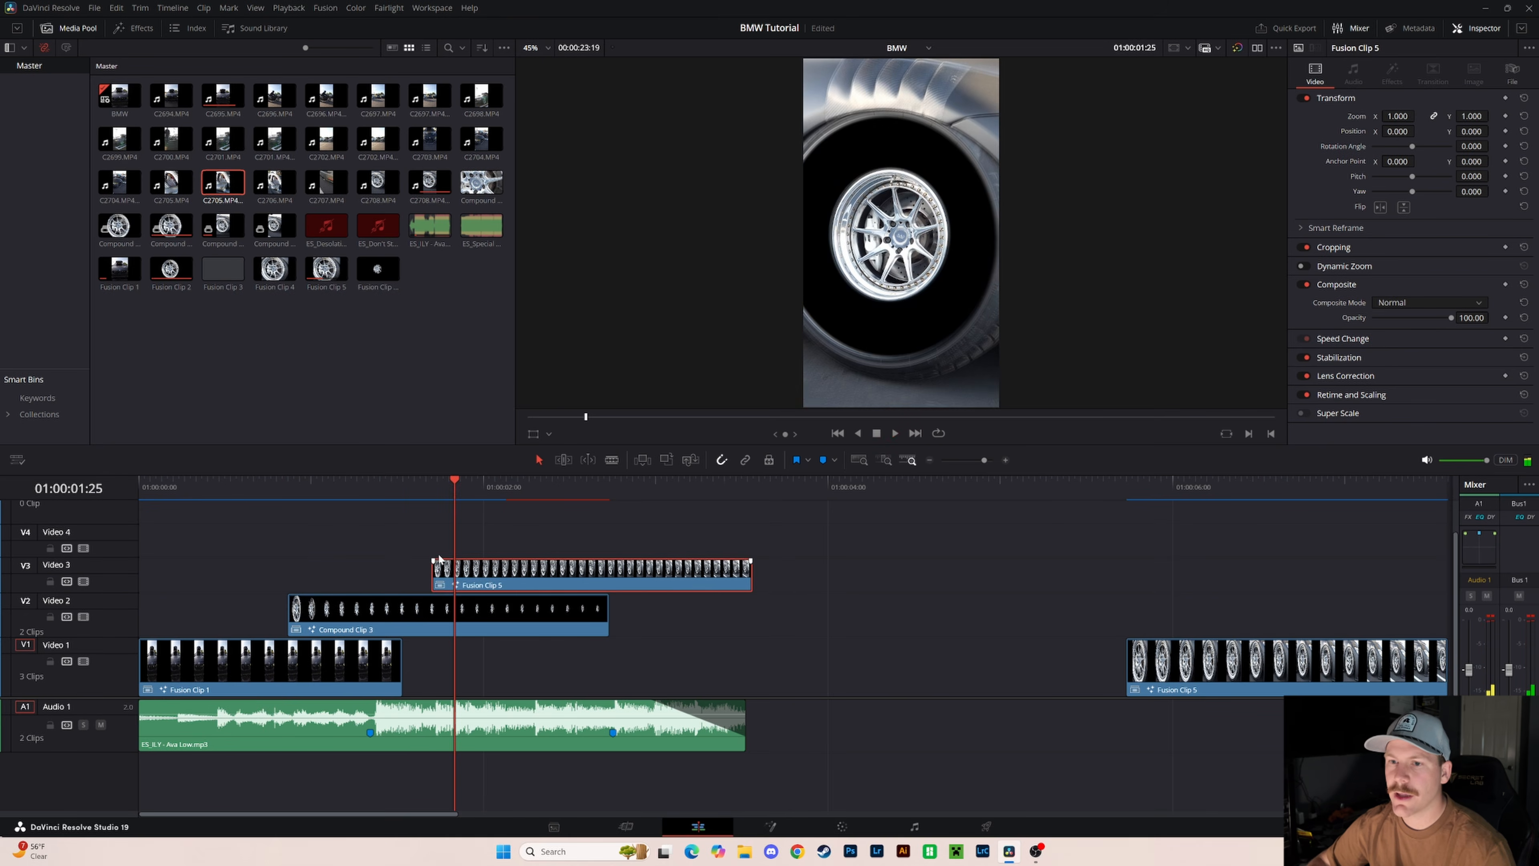
left_click(329, 492)
left_click(396, 614)
left_click(770, 827)
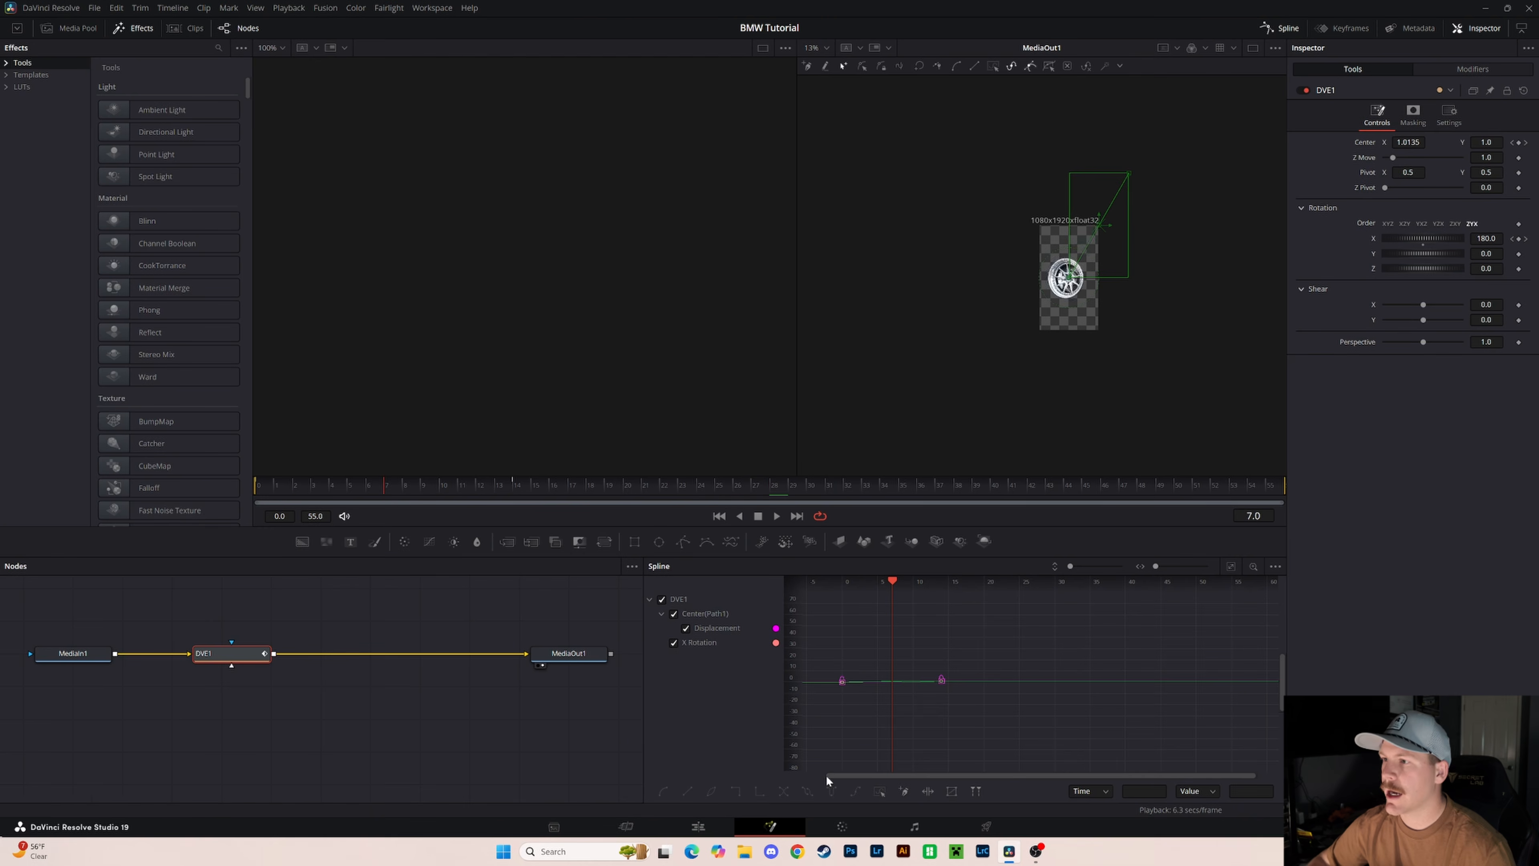
left_click_drag(305, 485, 258, 485)
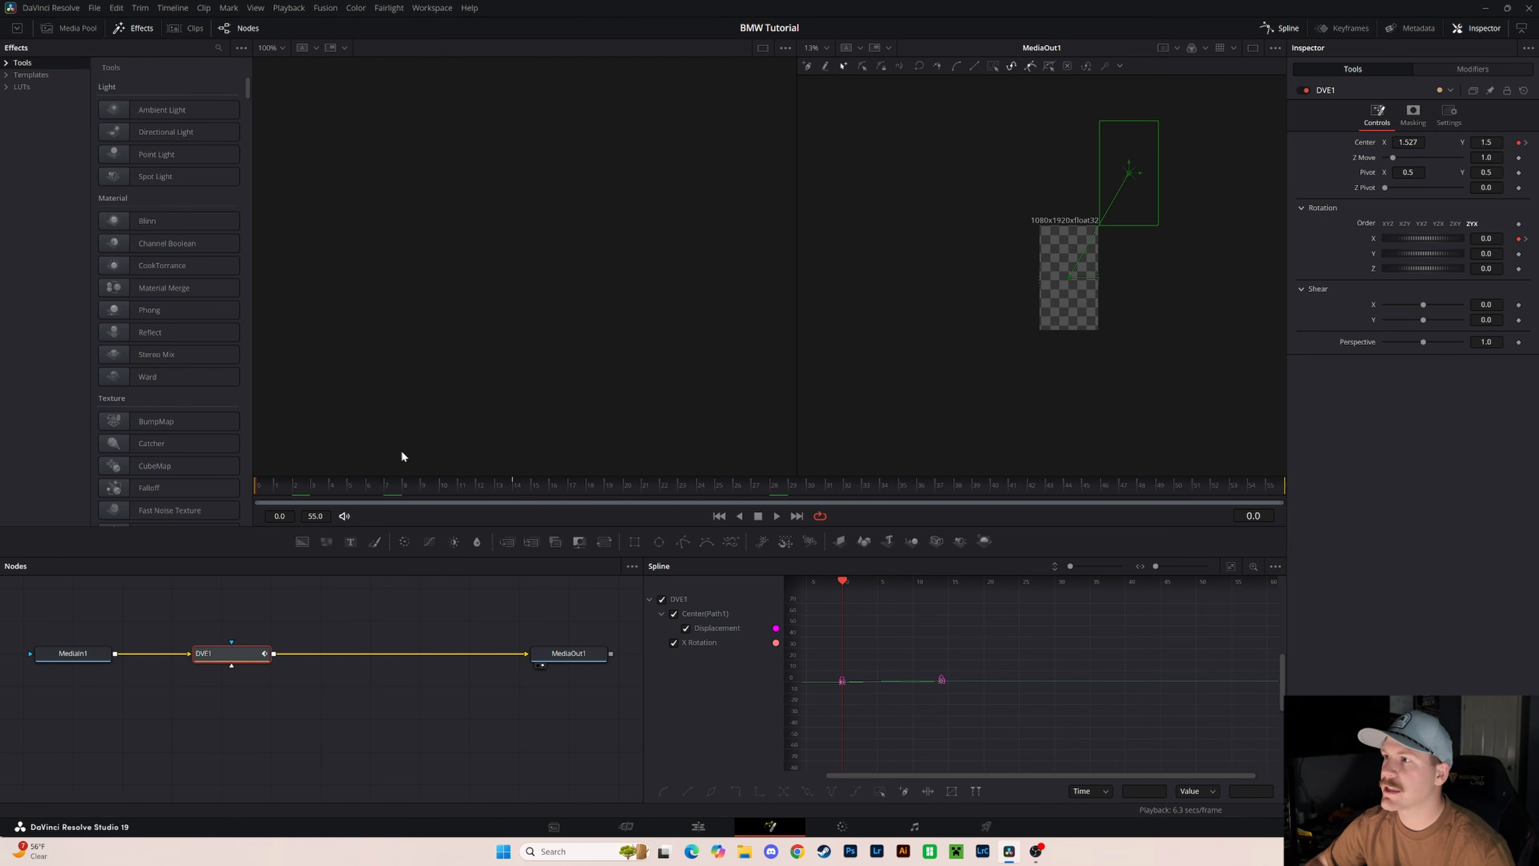
left_click_drag(1407, 142, 1493, 143)
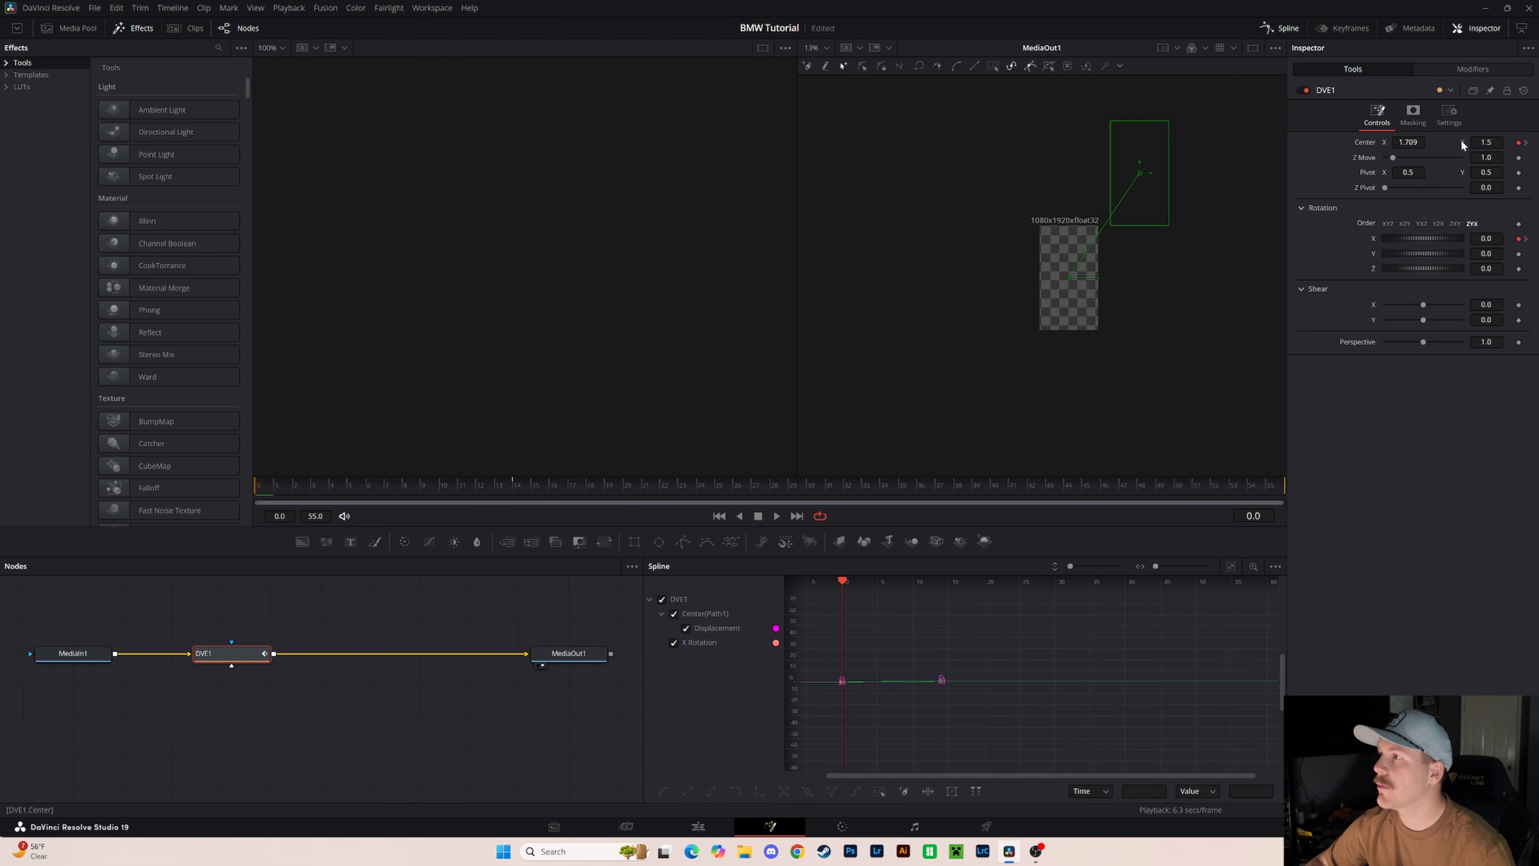
- Restack Fusion Clip 5 over Compound Clip 3 on the Edit page and replay the transition from just before the overlap
left_click(698, 826)
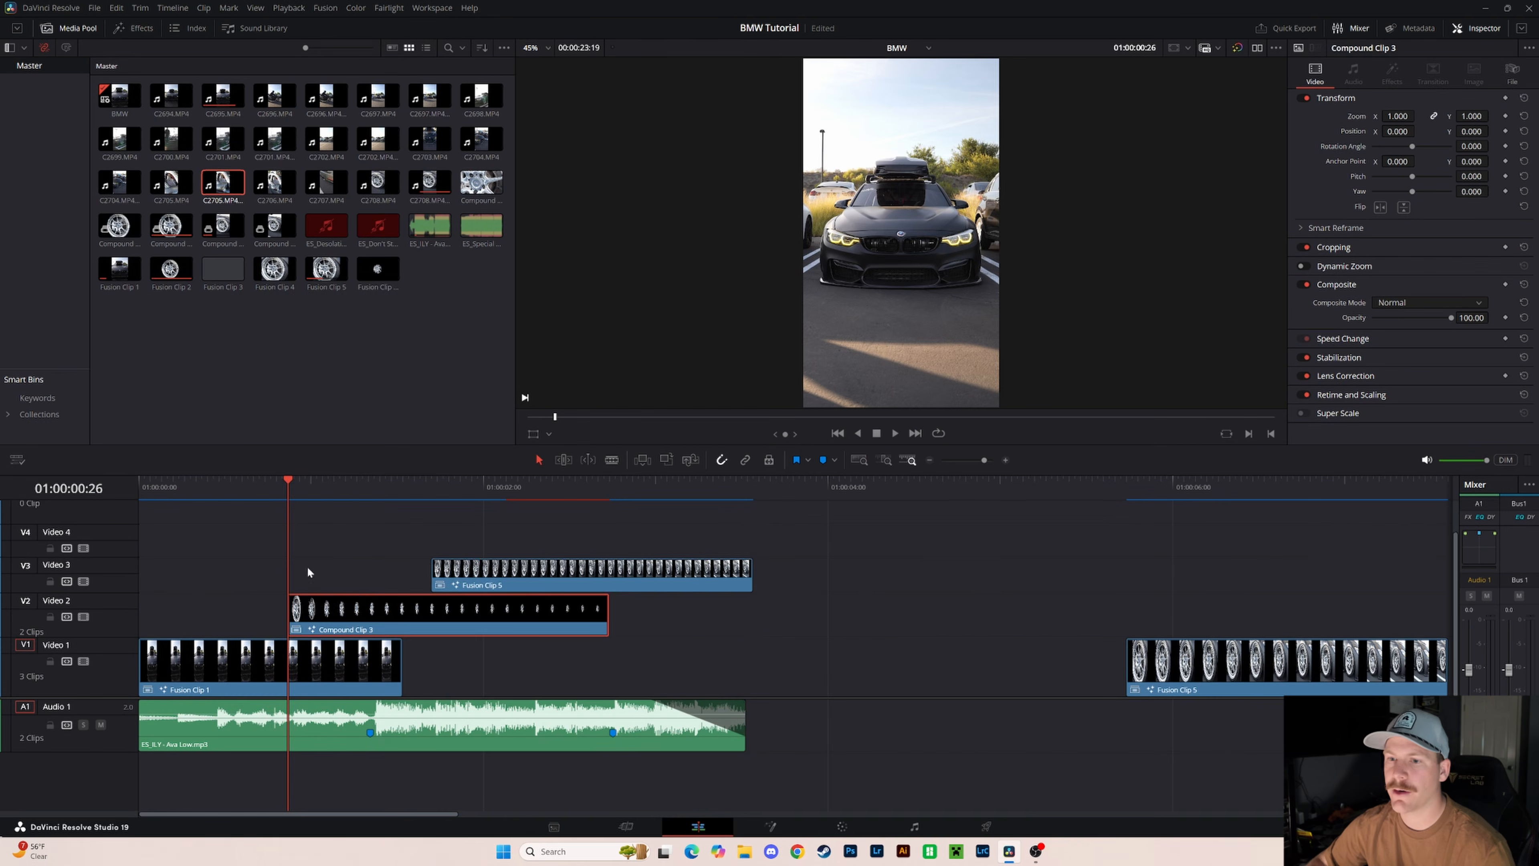
left_click_drag(501, 583, 343, 588)
key("space")
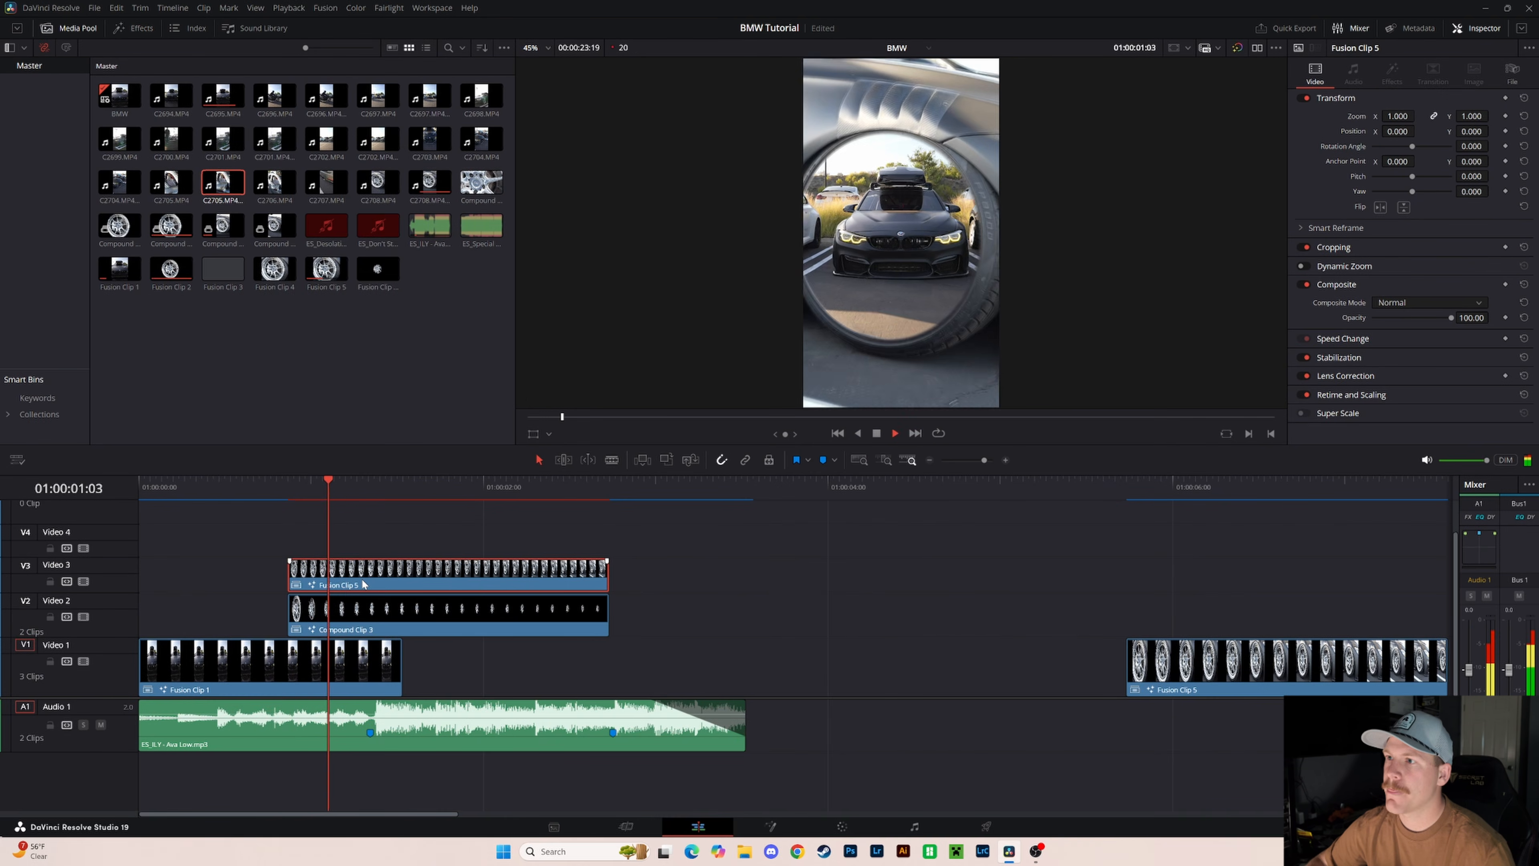
left_click(248, 489)
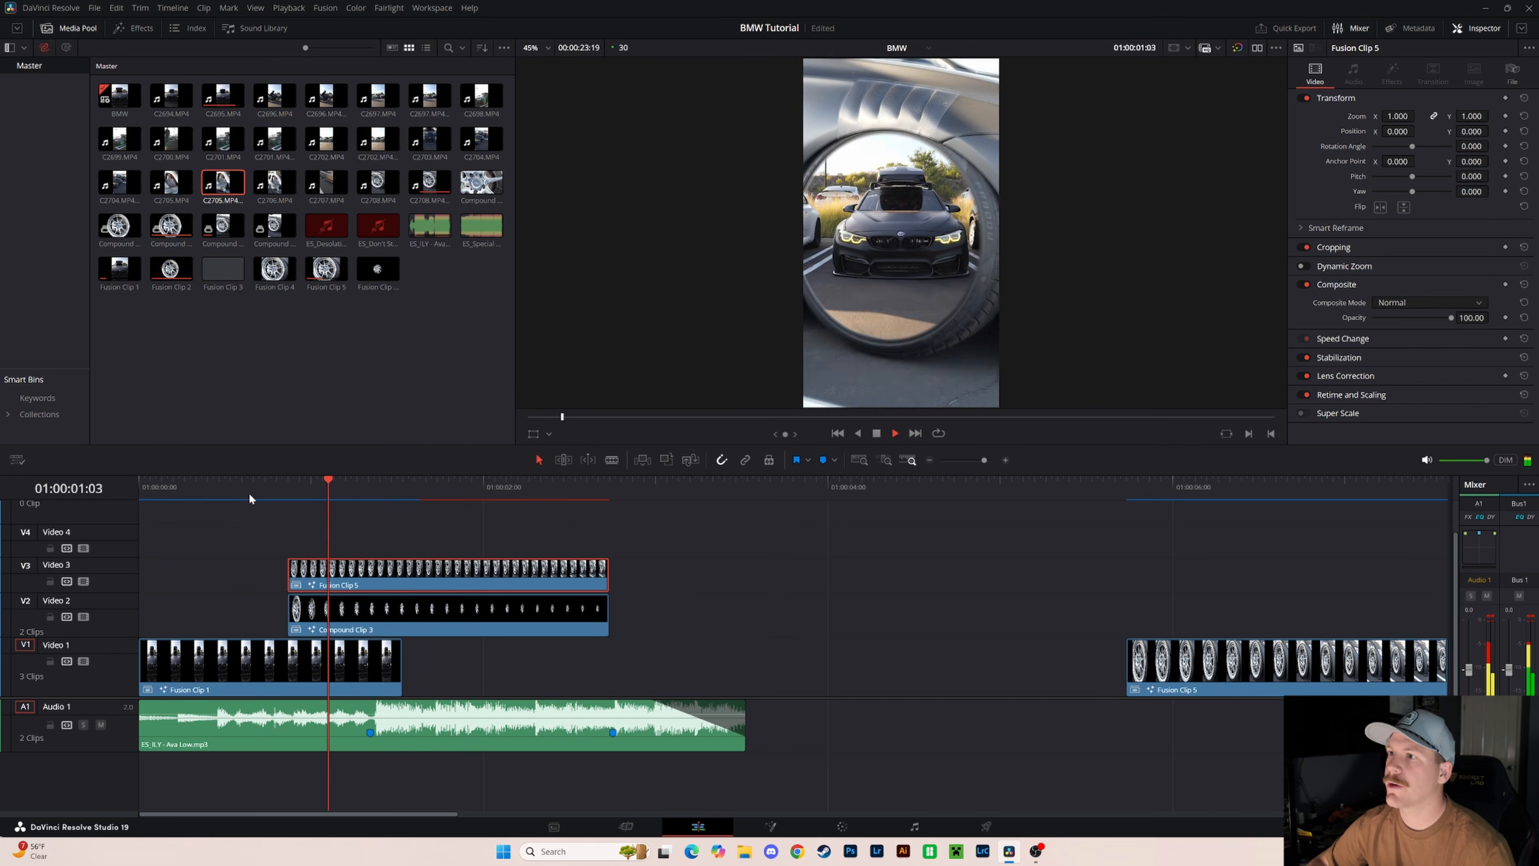
left_click(234, 500)
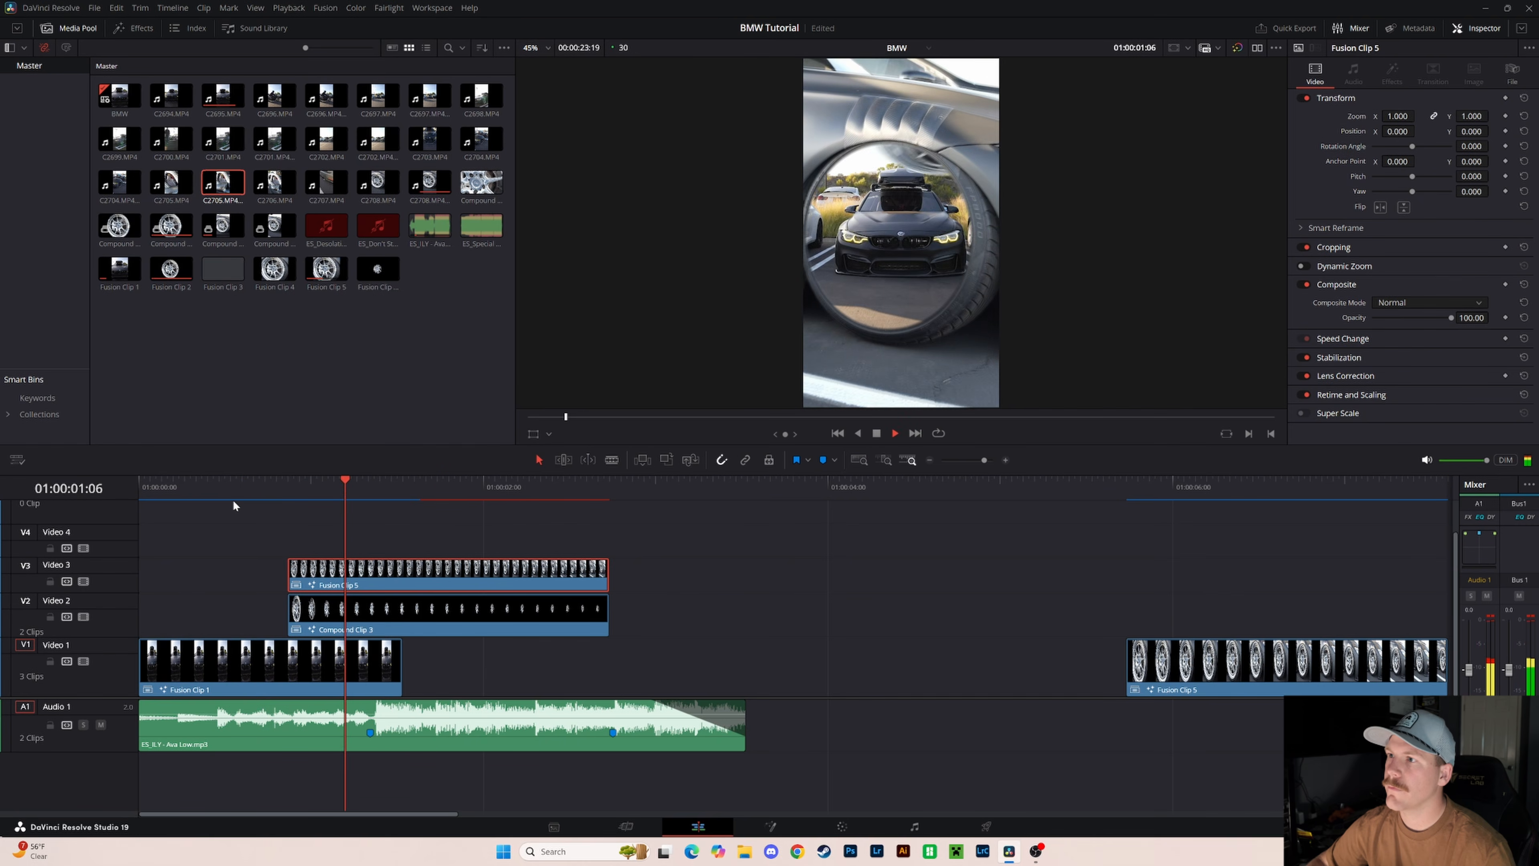
left_click(256, 488)
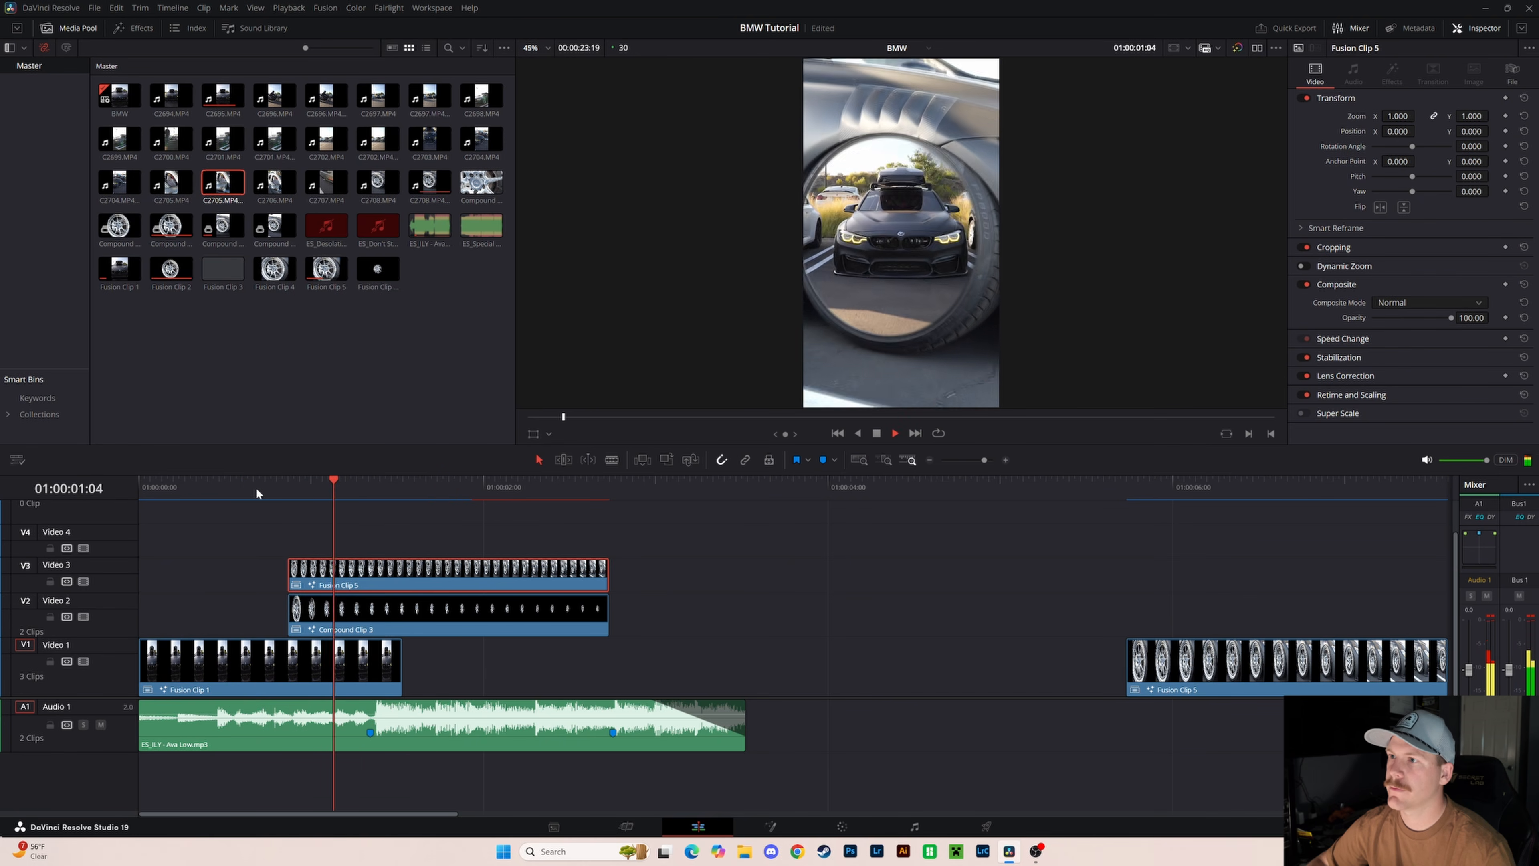
key("space")
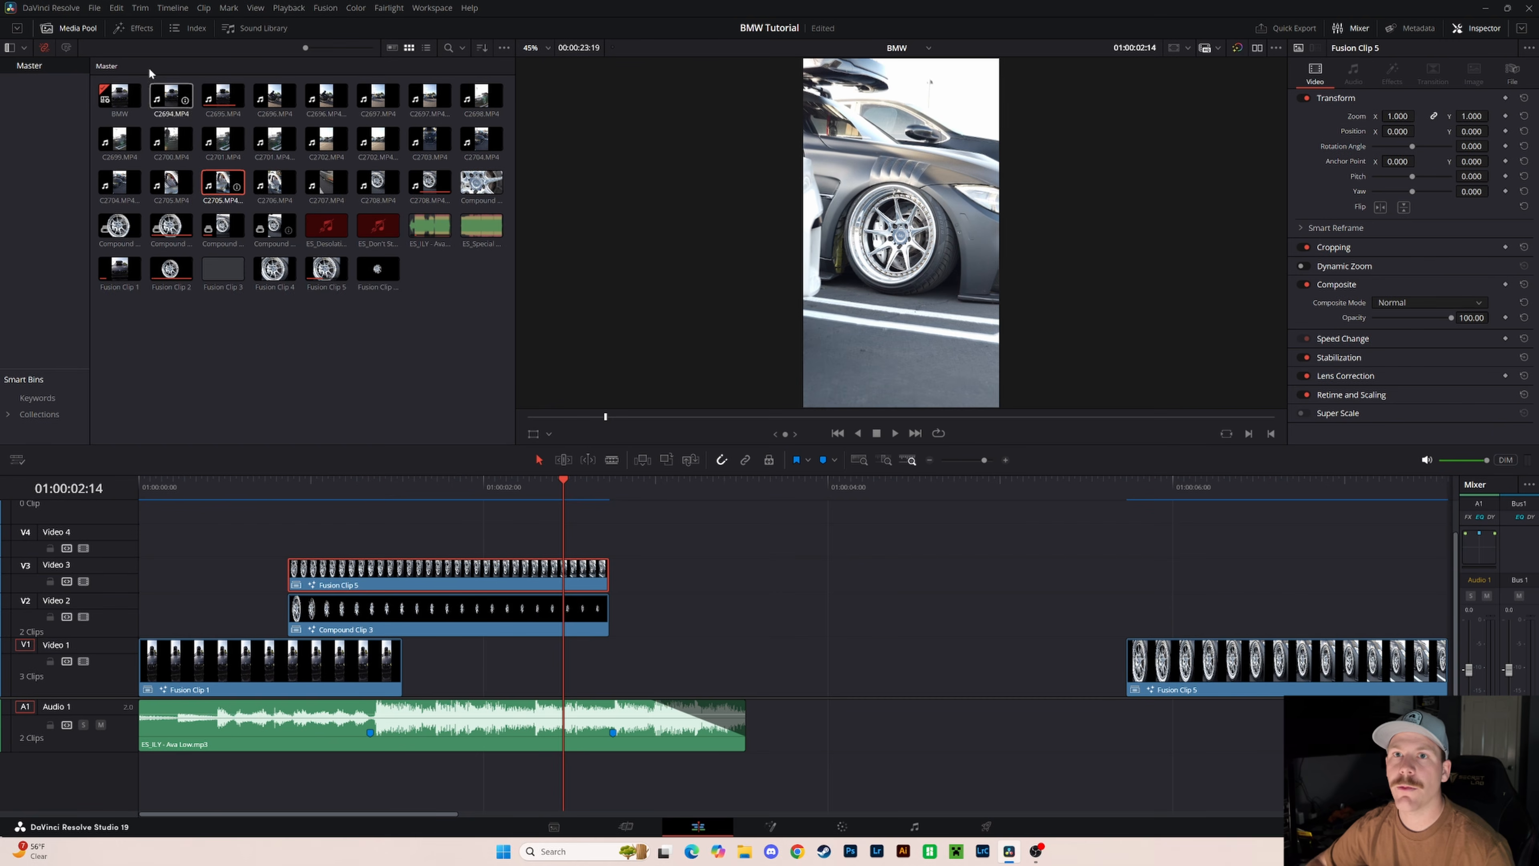
- Find the Adjustment Clip effect with "ADJ" and place it on Video 4, starting at the first audio marker
left_click(133, 28)
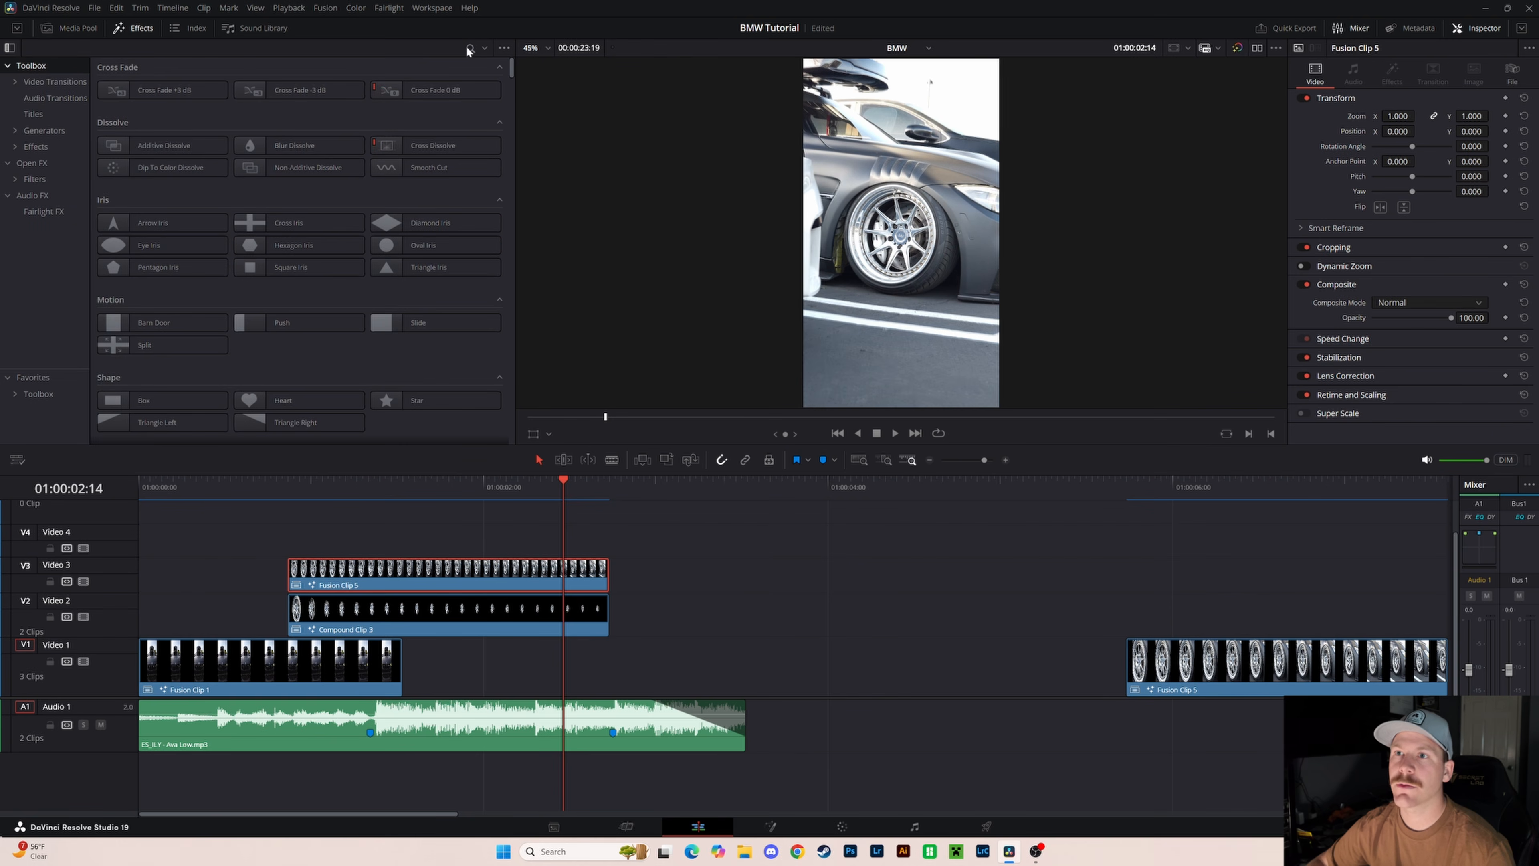
left_click(468, 48)
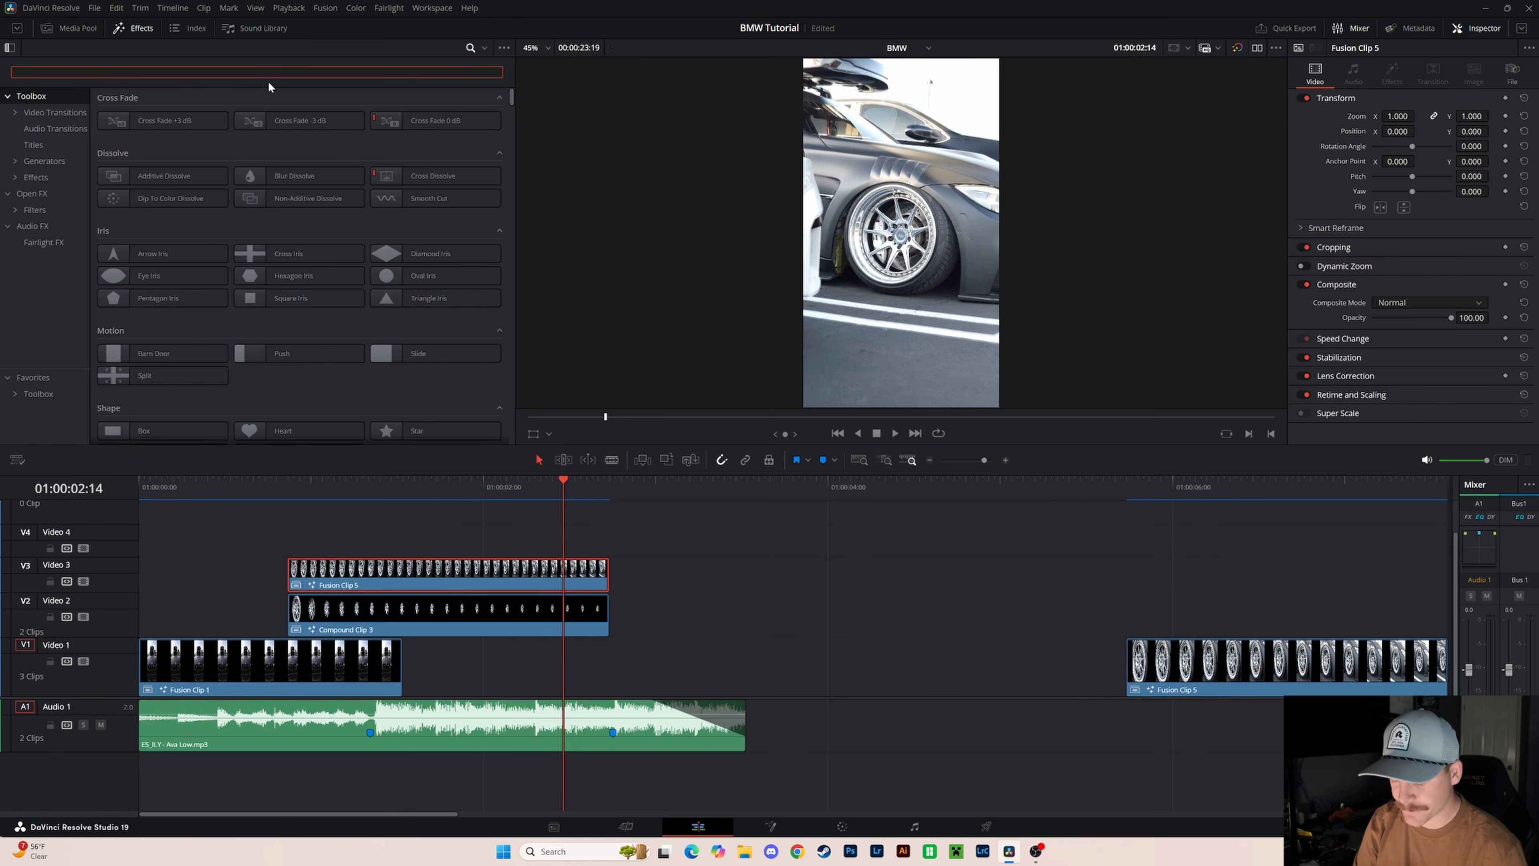
type("ADJ")
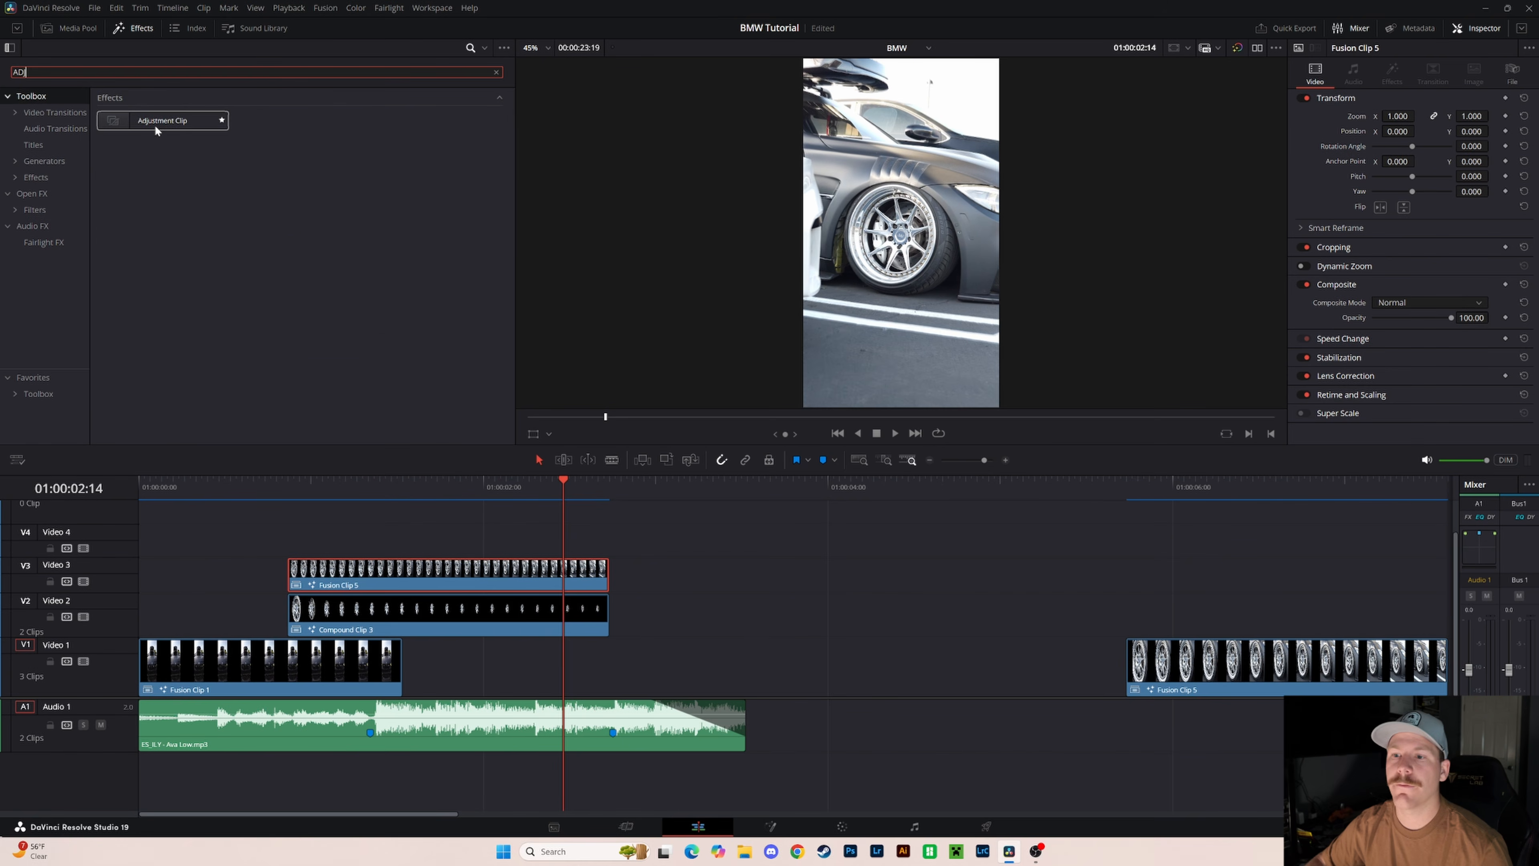
left_click_drag(162, 120, 369, 528)
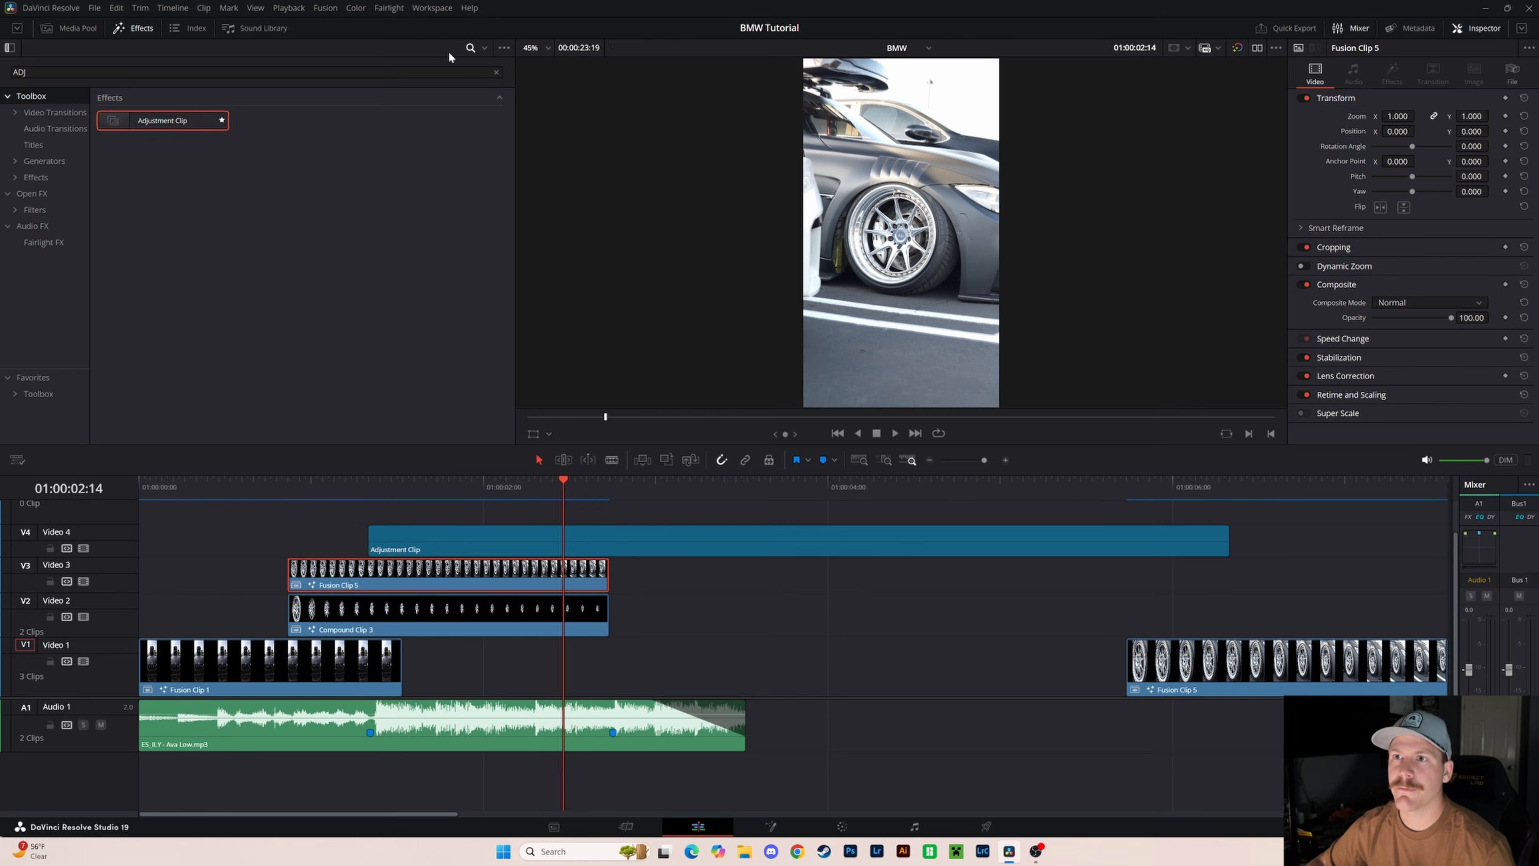
- Clear the effects search, return to the media pool and set the Adjustment Clip's duration to 10 frames
left_click(498, 74)
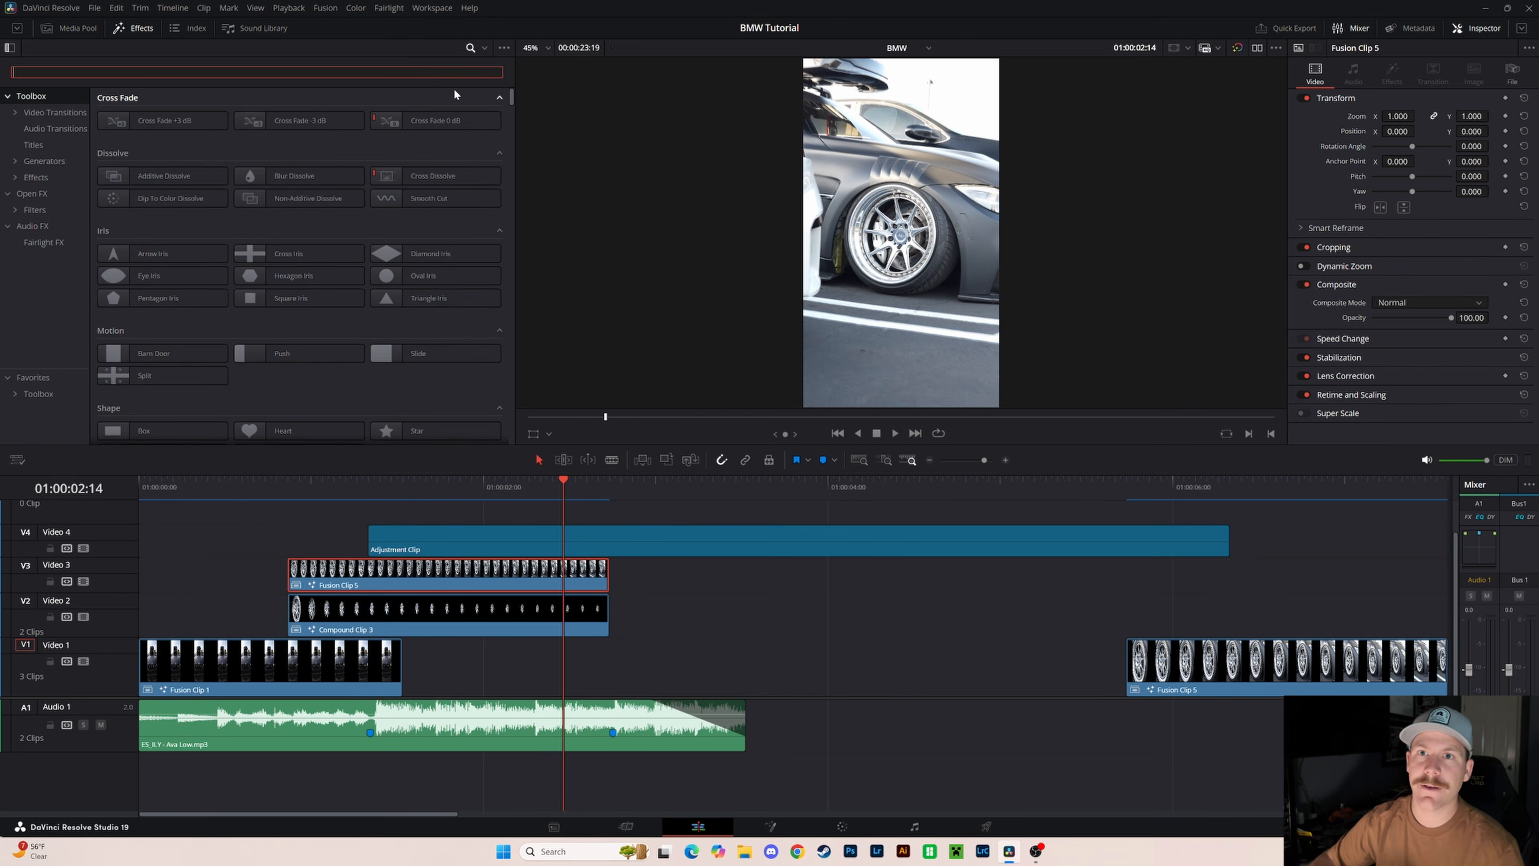
left_click(46, 28)
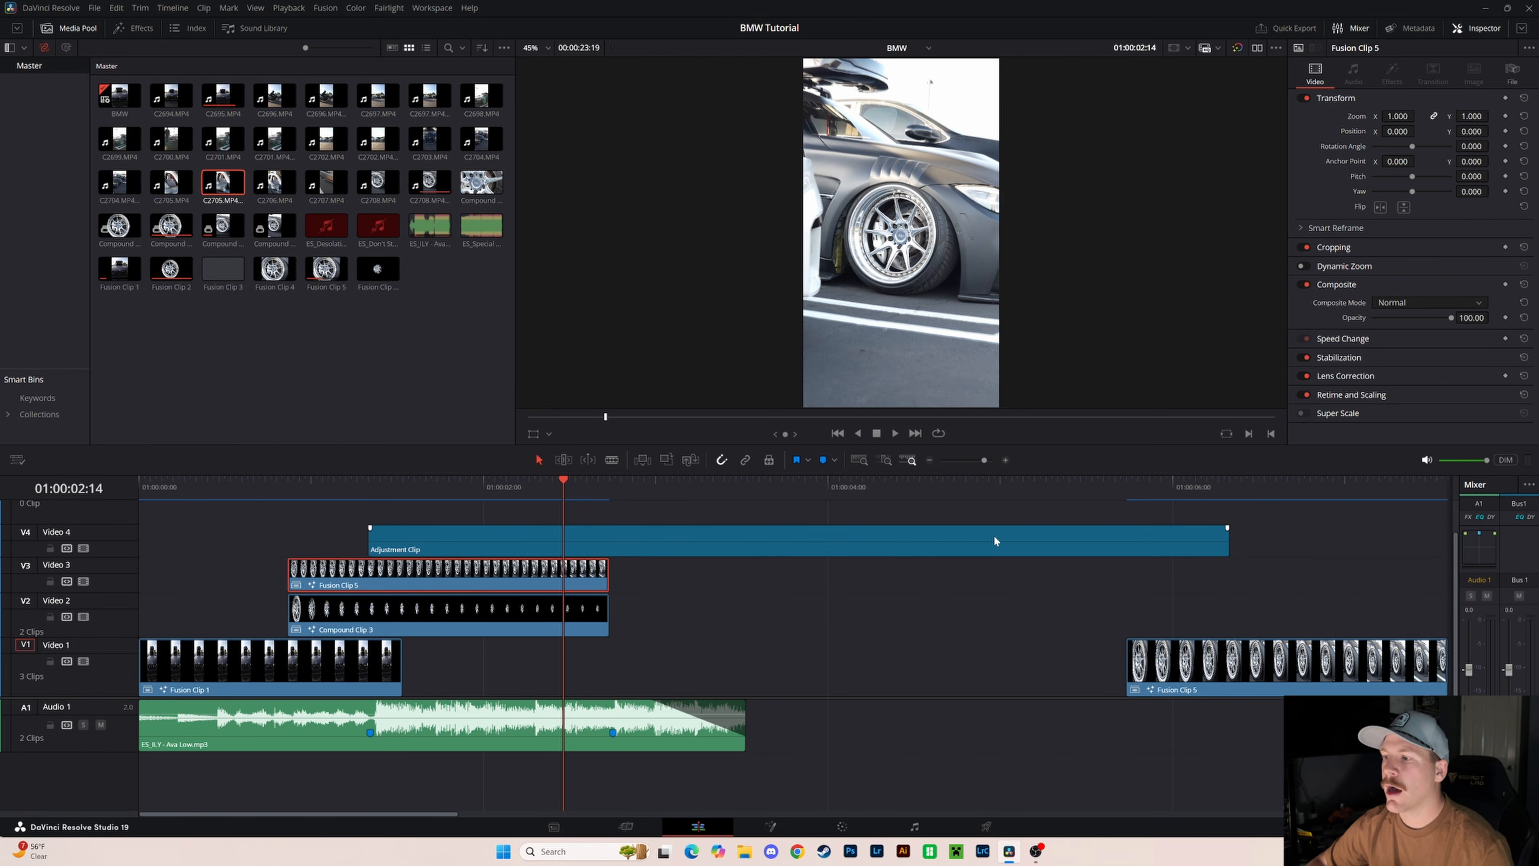
left_click(873, 547)
right_click(866, 548)
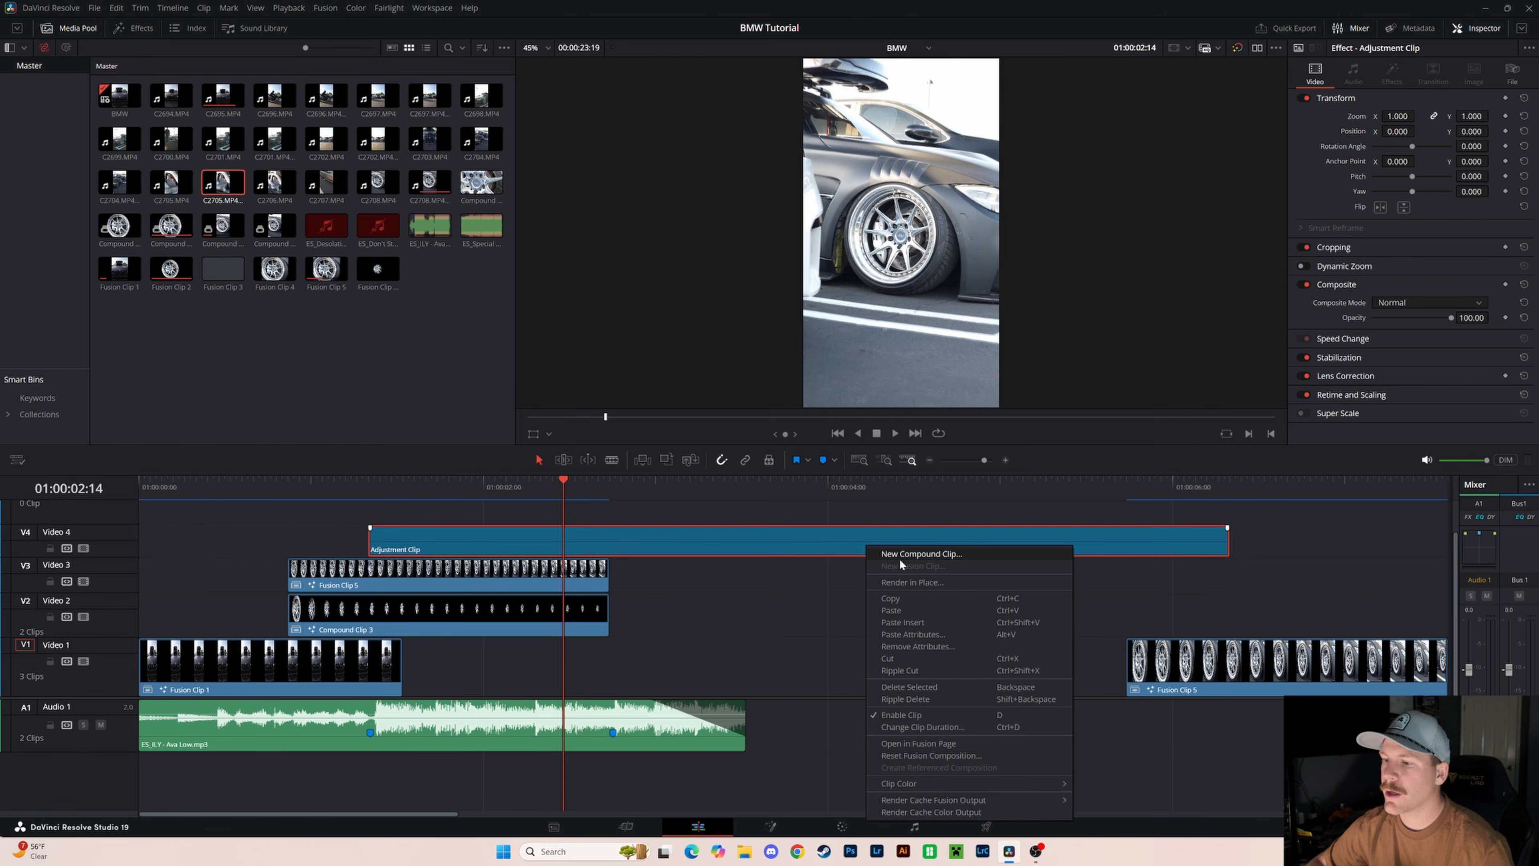
left_click(939, 730)
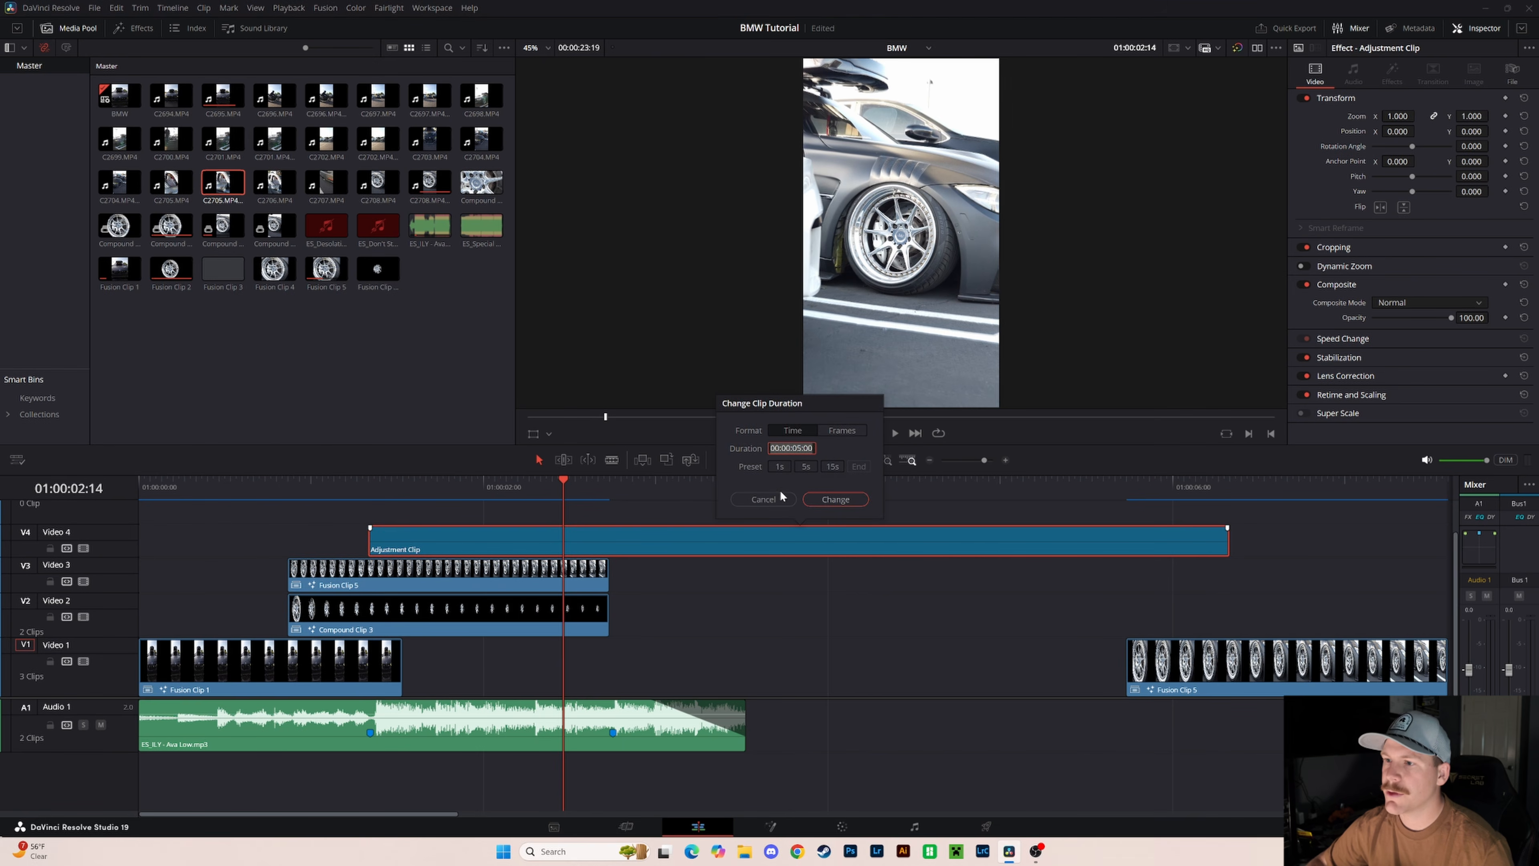
left_click(842, 431)
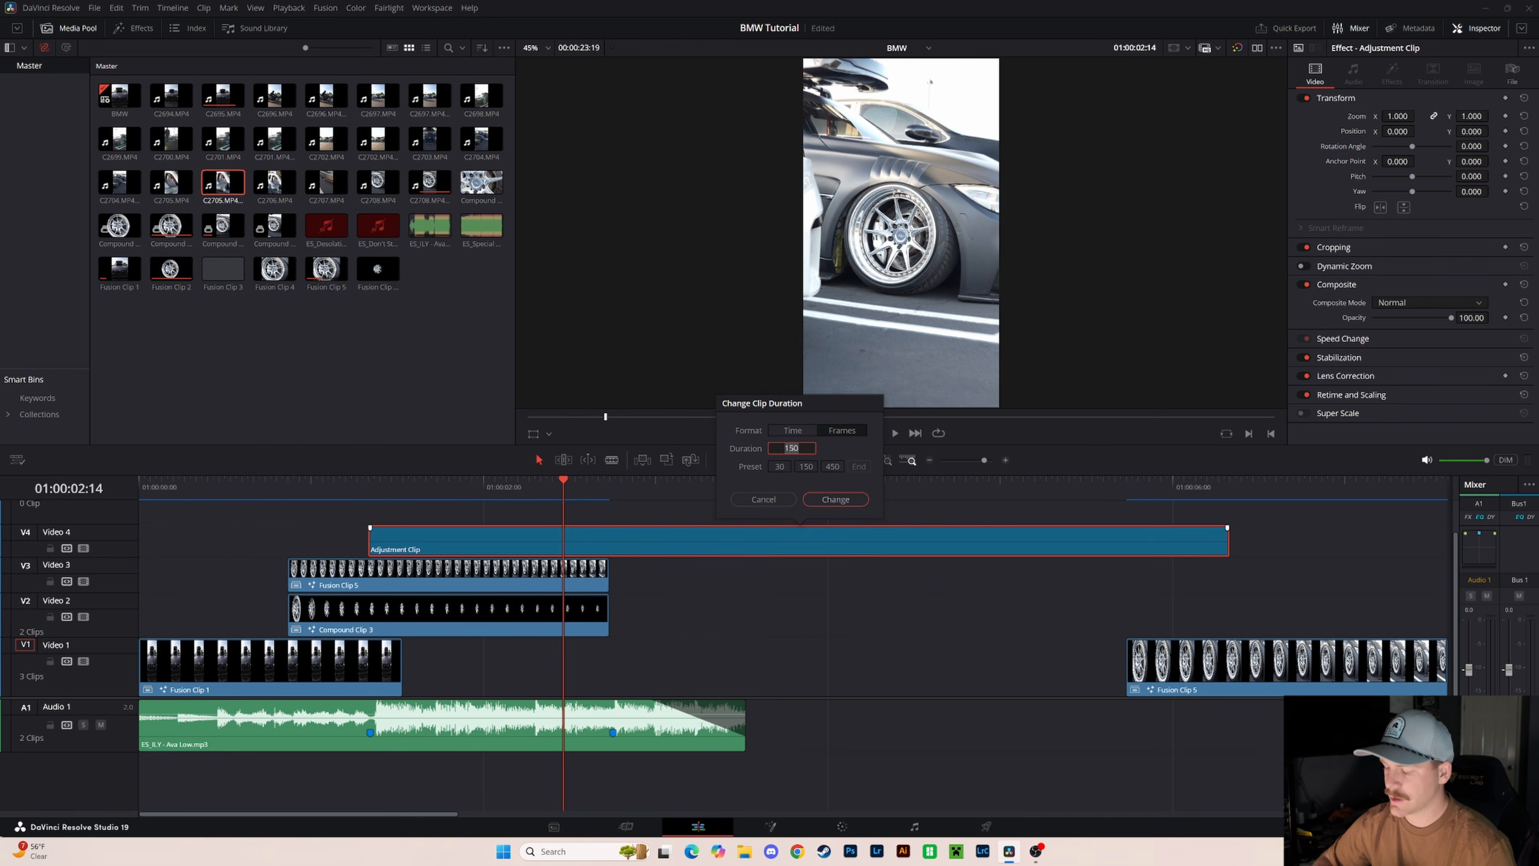
key("Return")
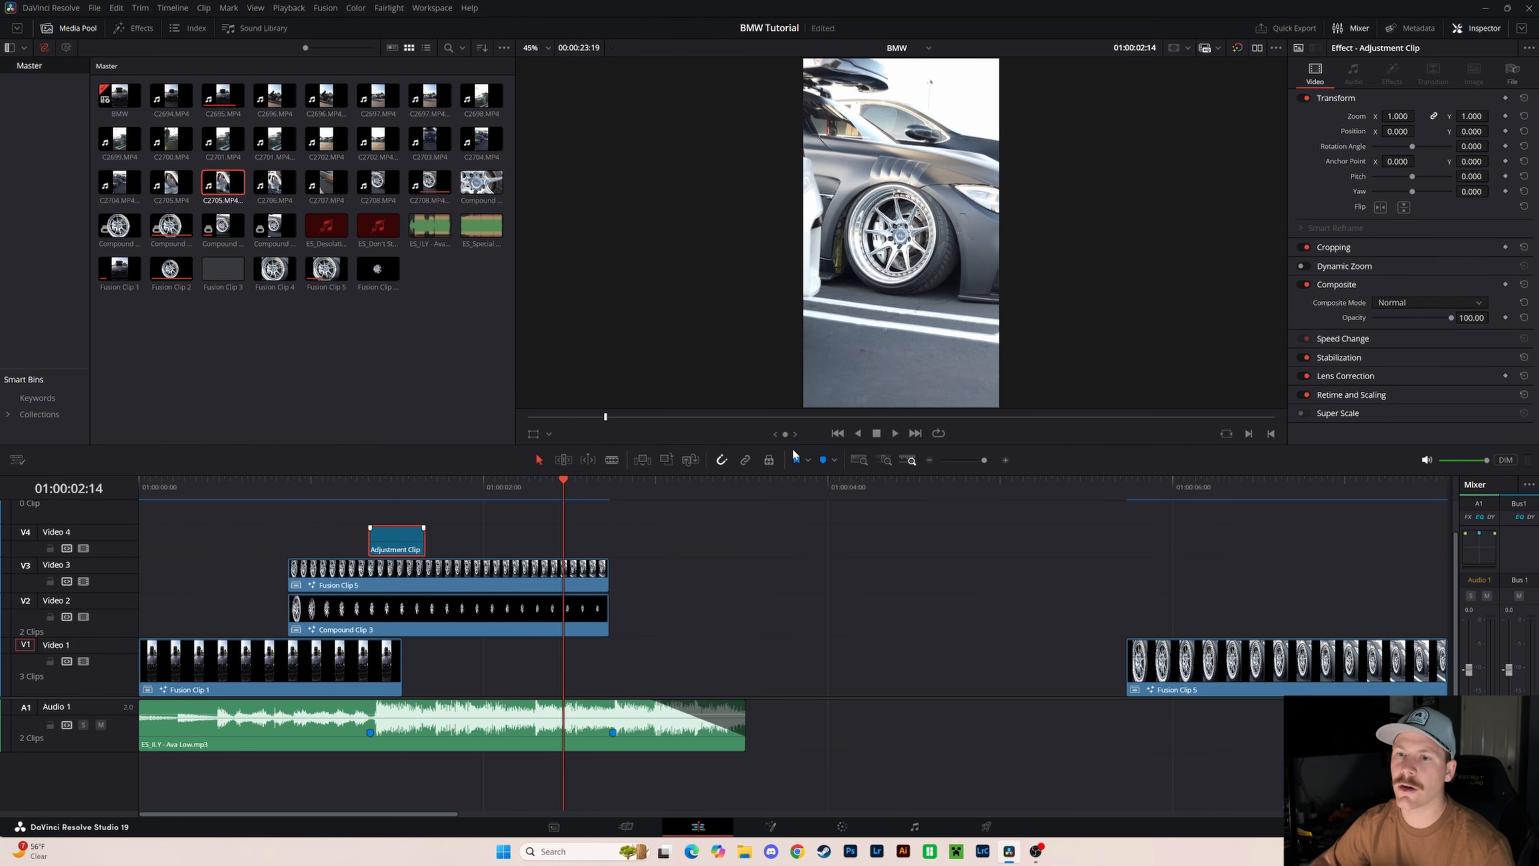
mouse_move(392, 539)
left_mouse_down()
mouse_move(431, 548)
mouse_move(397, 551)
left_mouse_up()
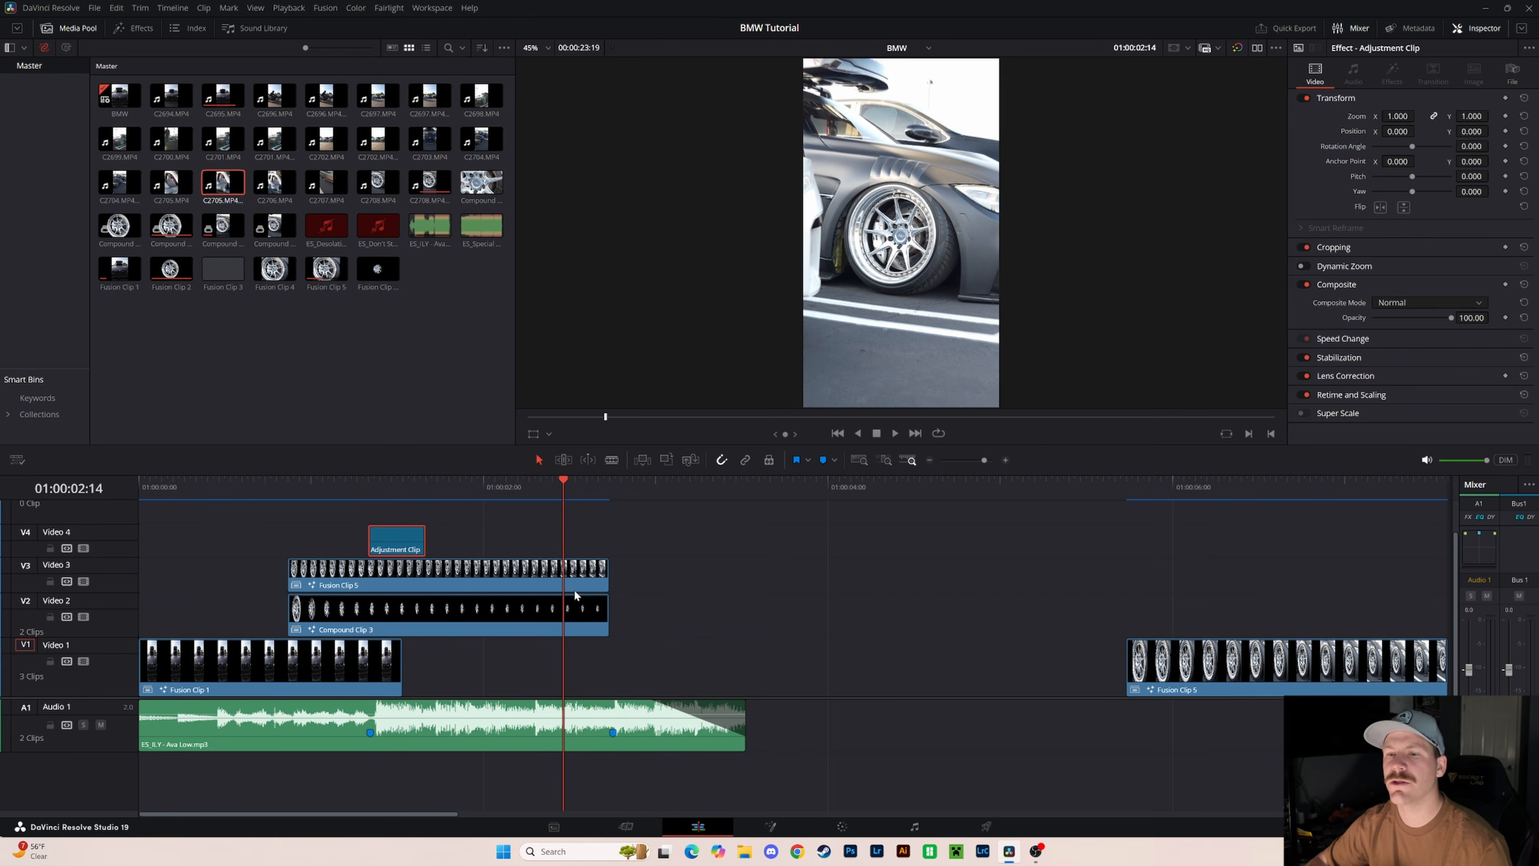
- Open the Adjustment Clip in Fusion and insert a Camera Shake (CShk) node between MediaIn1 and MediaOut1
key("shift+Left")
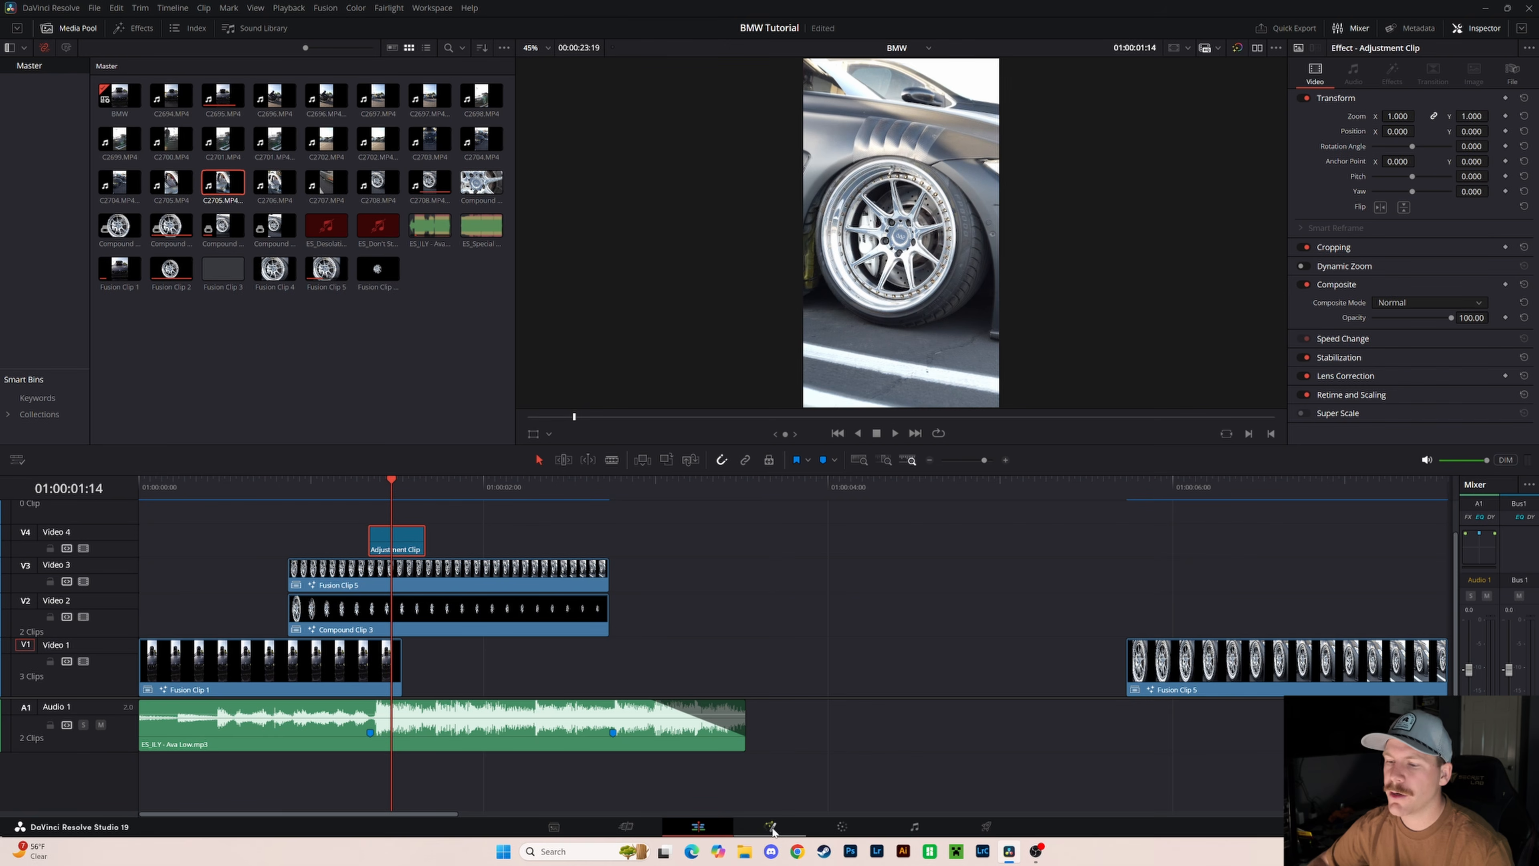
left_click(774, 828)
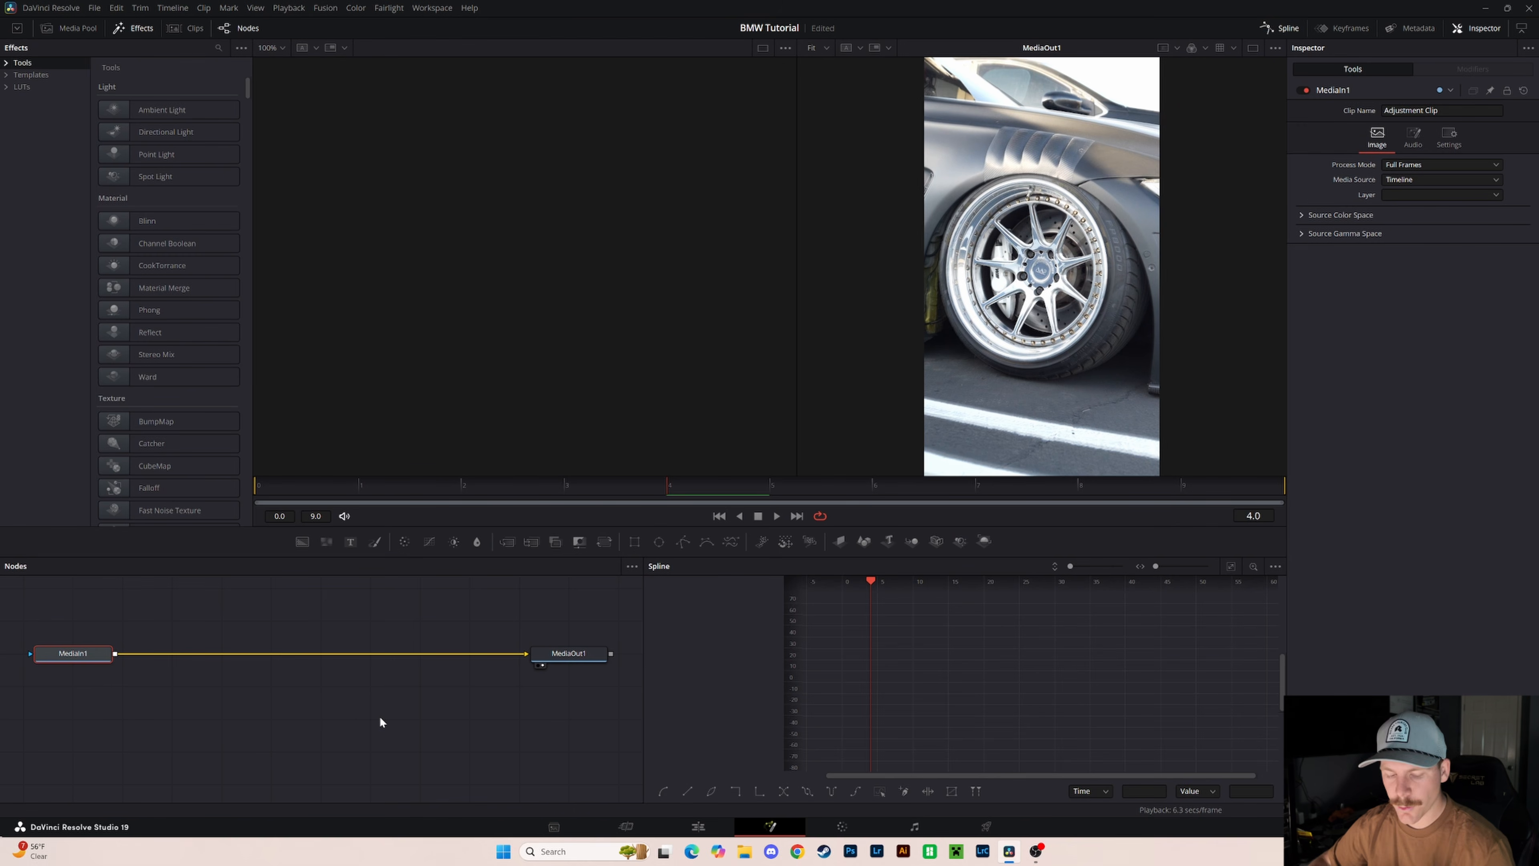
key("shift+space")
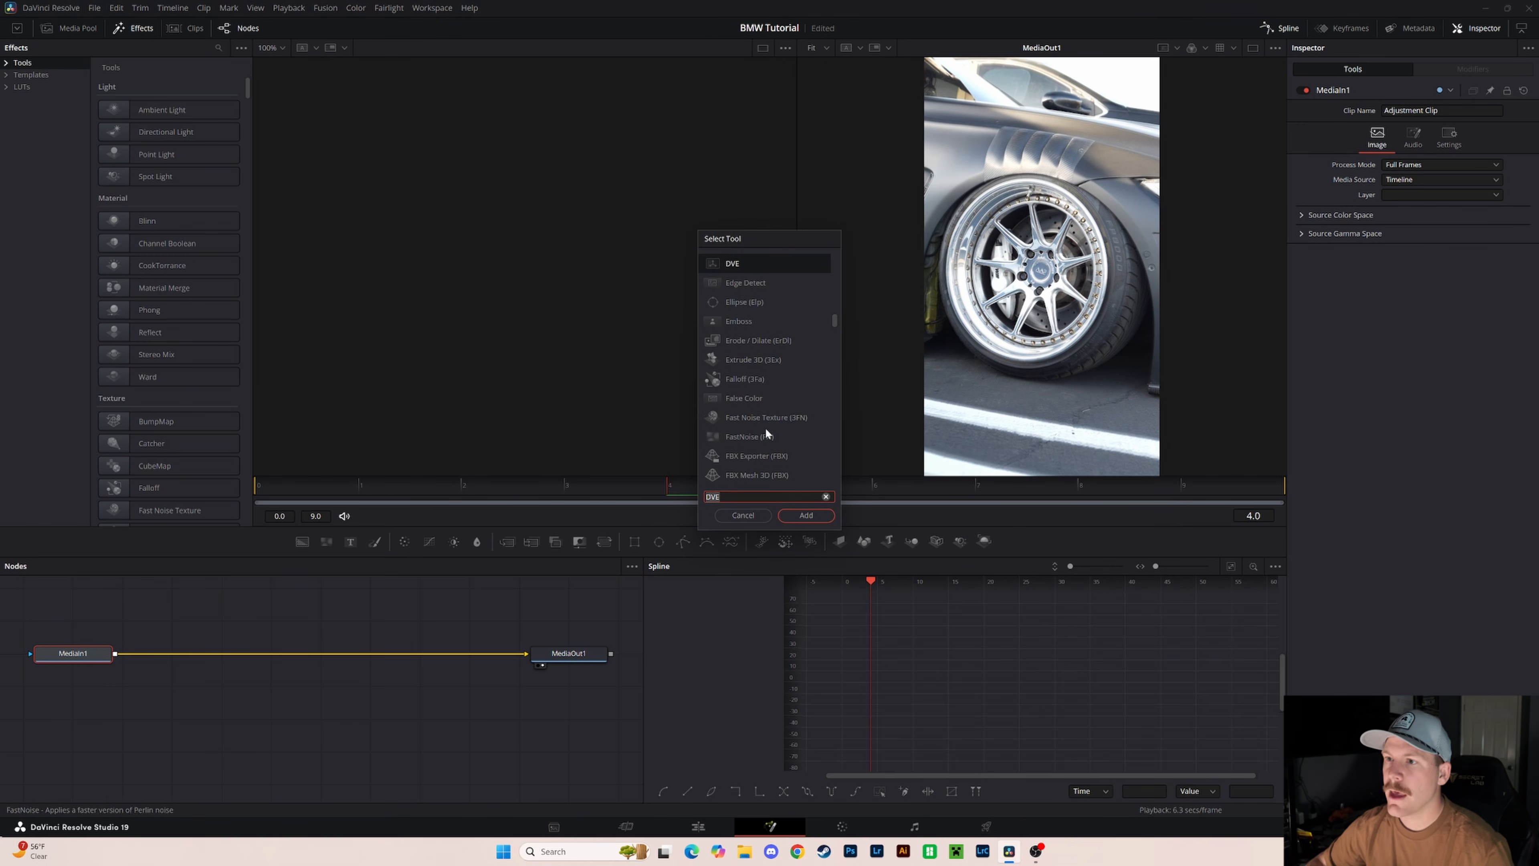
type("CAM")
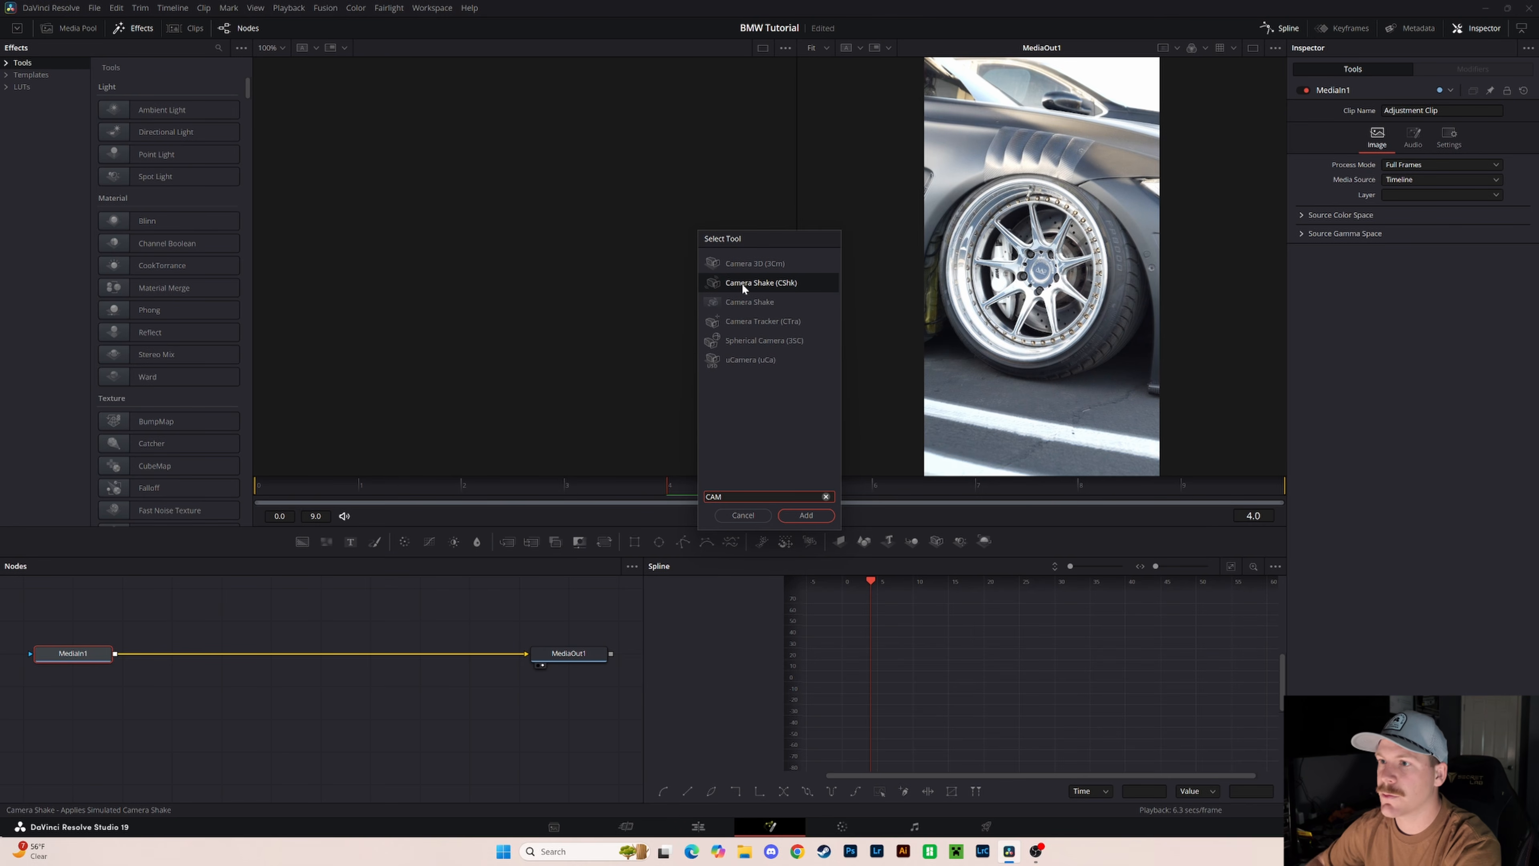
left_click(786, 513)
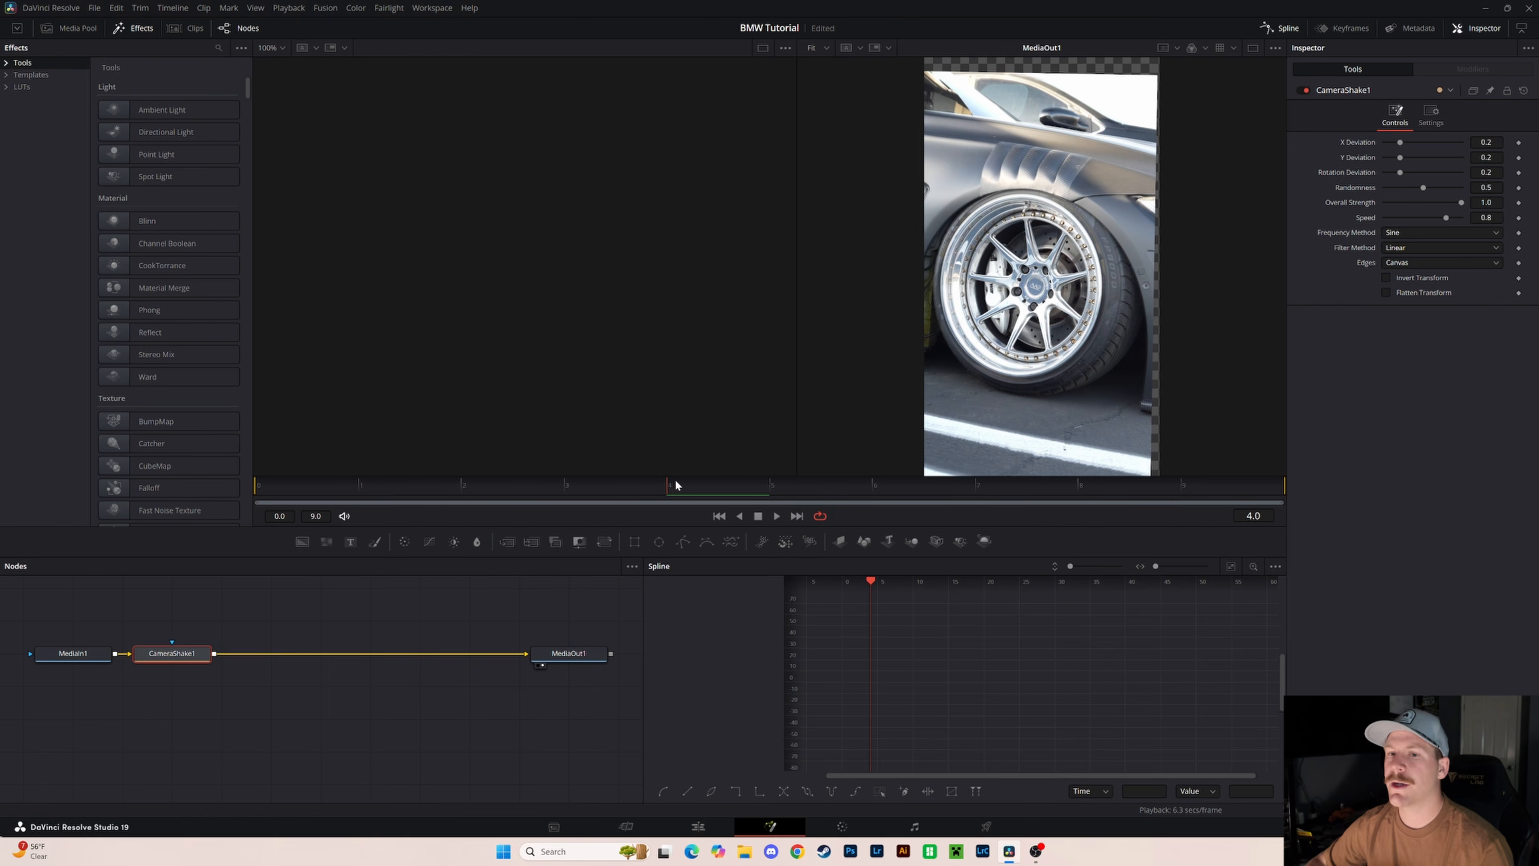
- Keyframe Camera Shake at frame 0 with X, Y and Rotation Deviation at 0.2 and Randomness at 0.5
left_click(346, 488)
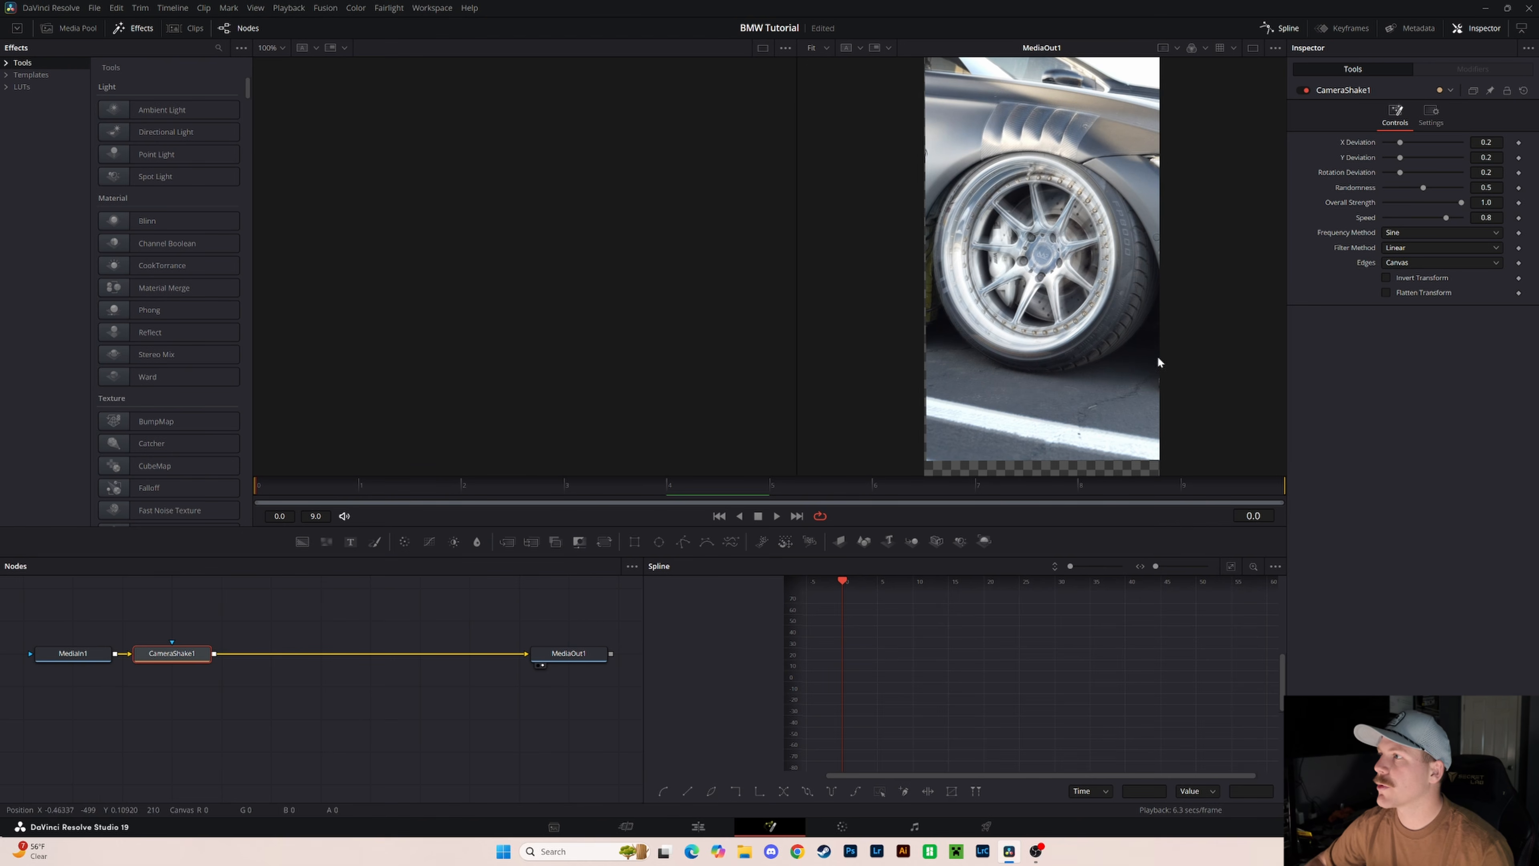
left_click(1519, 142)
left_click(1518, 158)
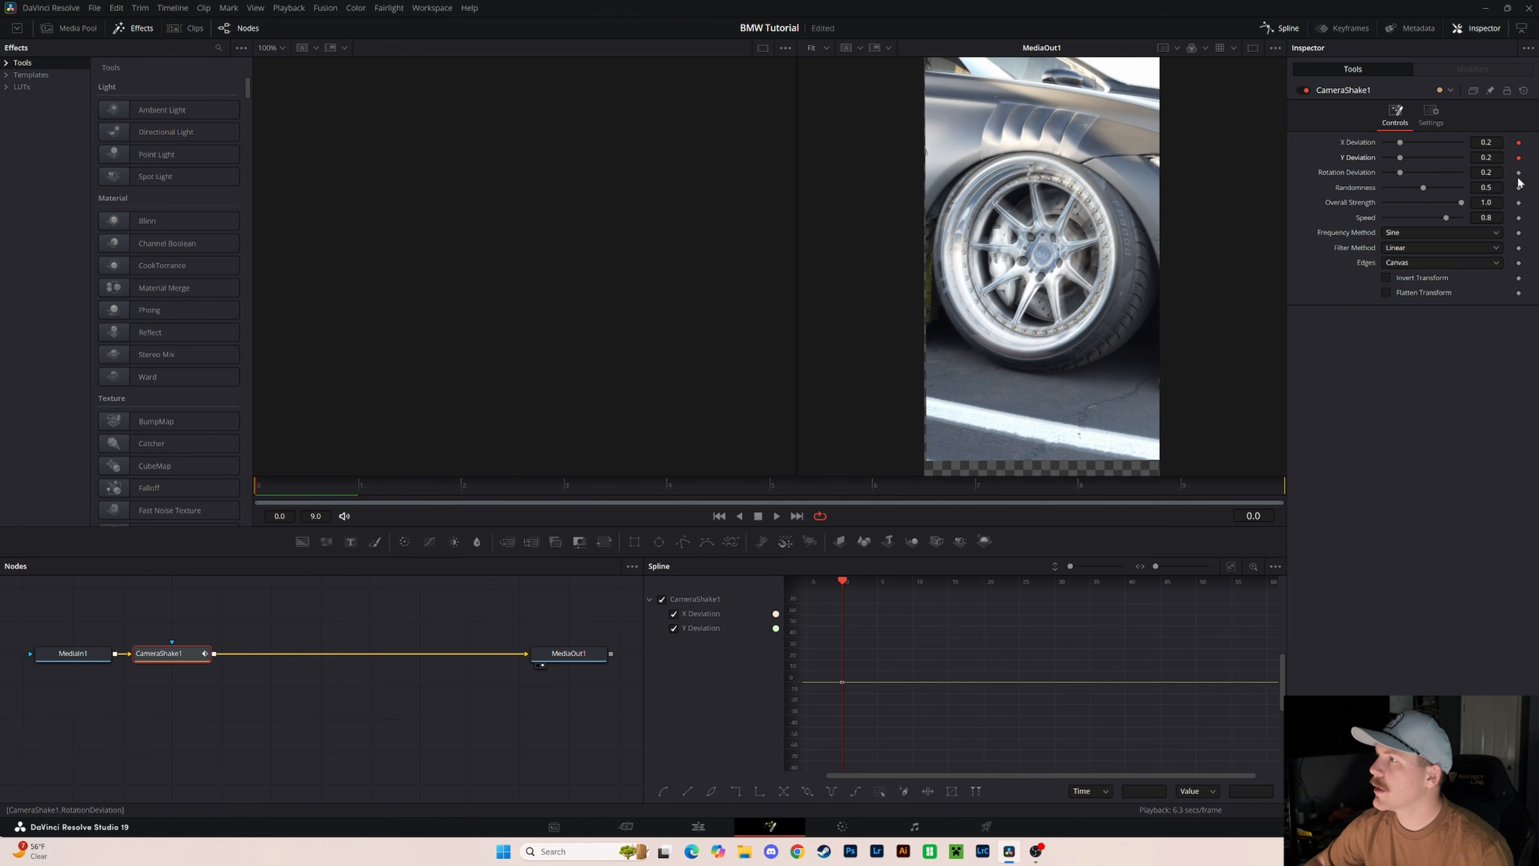
left_click(1519, 173)
left_click(1518, 187)
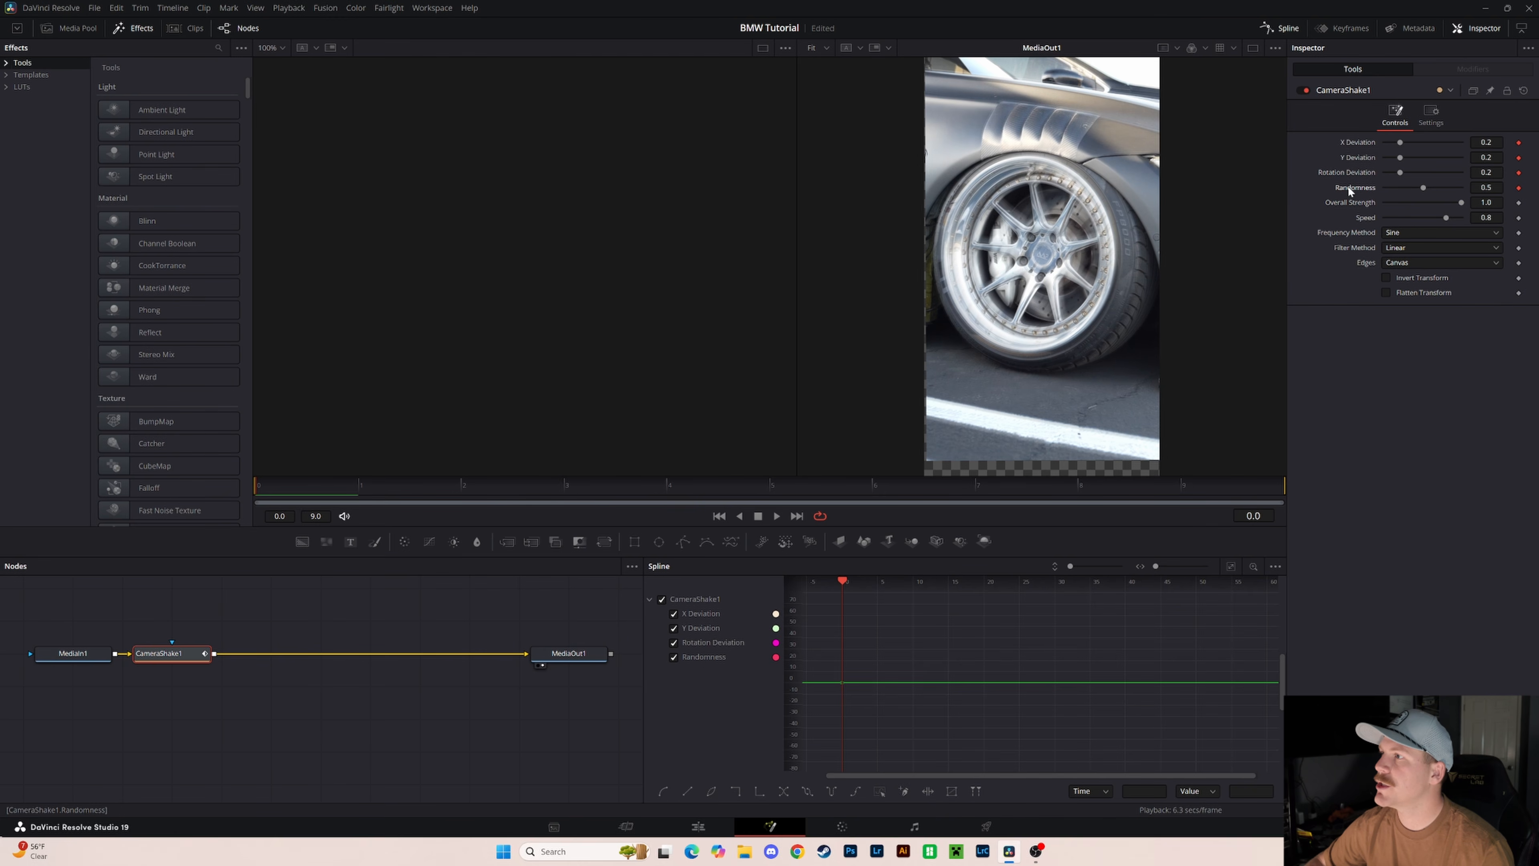
- Keyframe Camera Shake's X, Y and Rotation Deviation and Randomness to 0.0 at frame 9
left_click_drag(754, 488, 1214, 514)
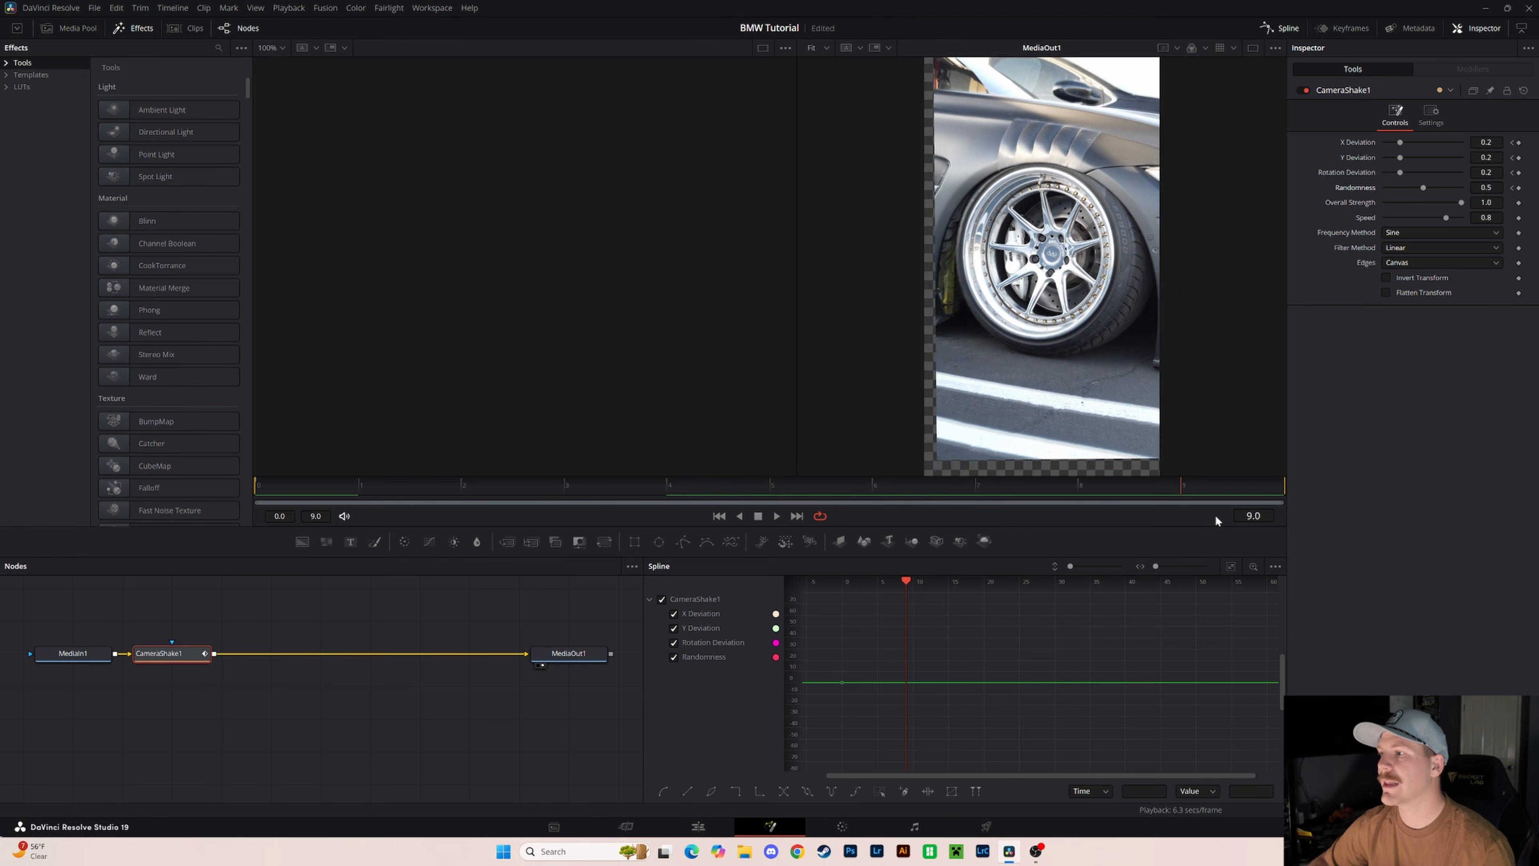
left_click(1519, 172)
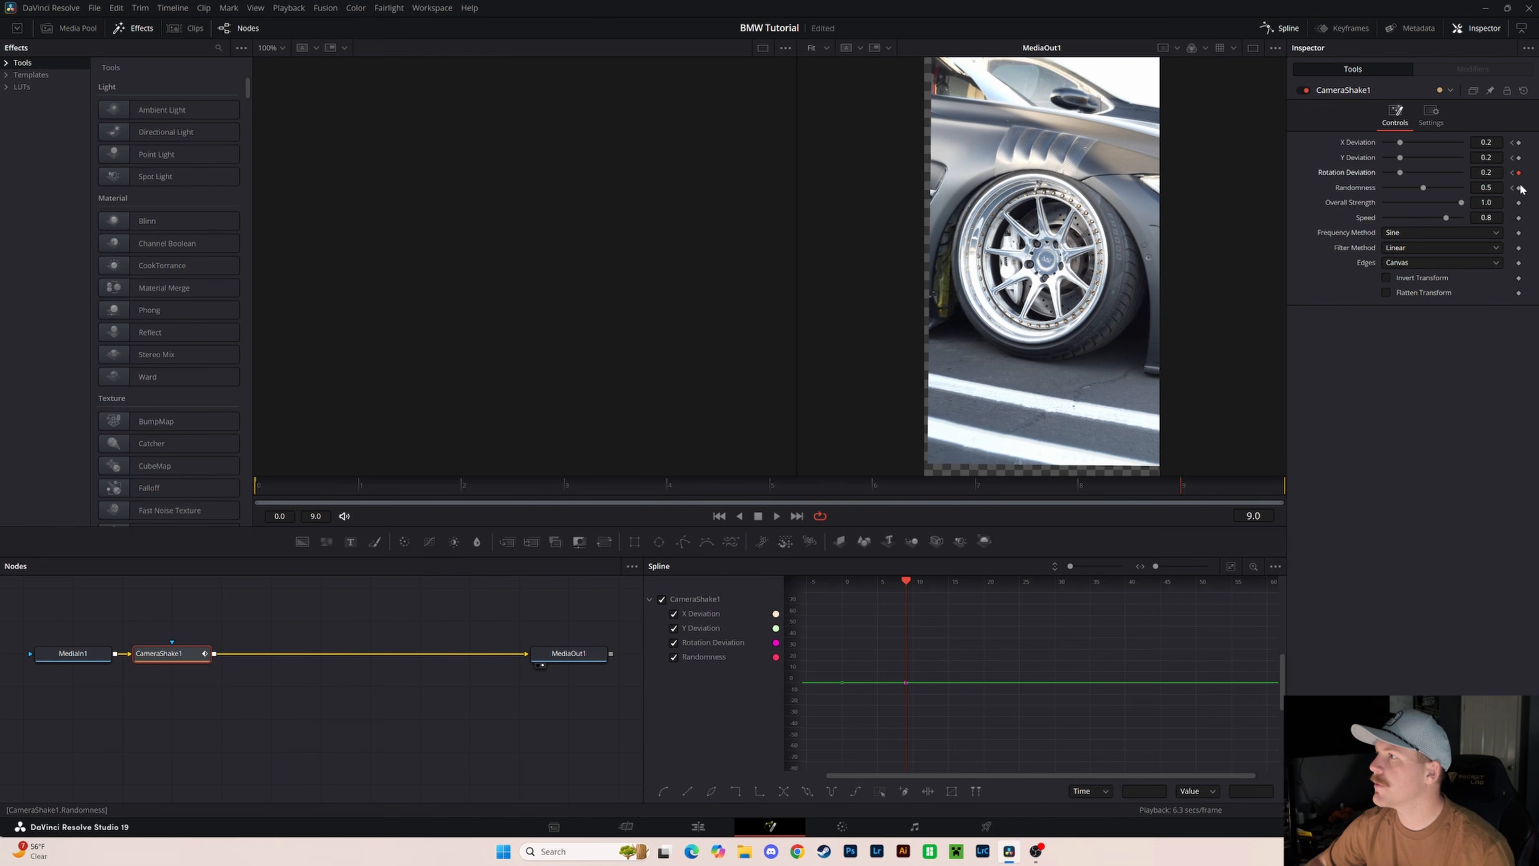
left_click(1518, 188)
left_click(1519, 157)
left_click(1519, 142)
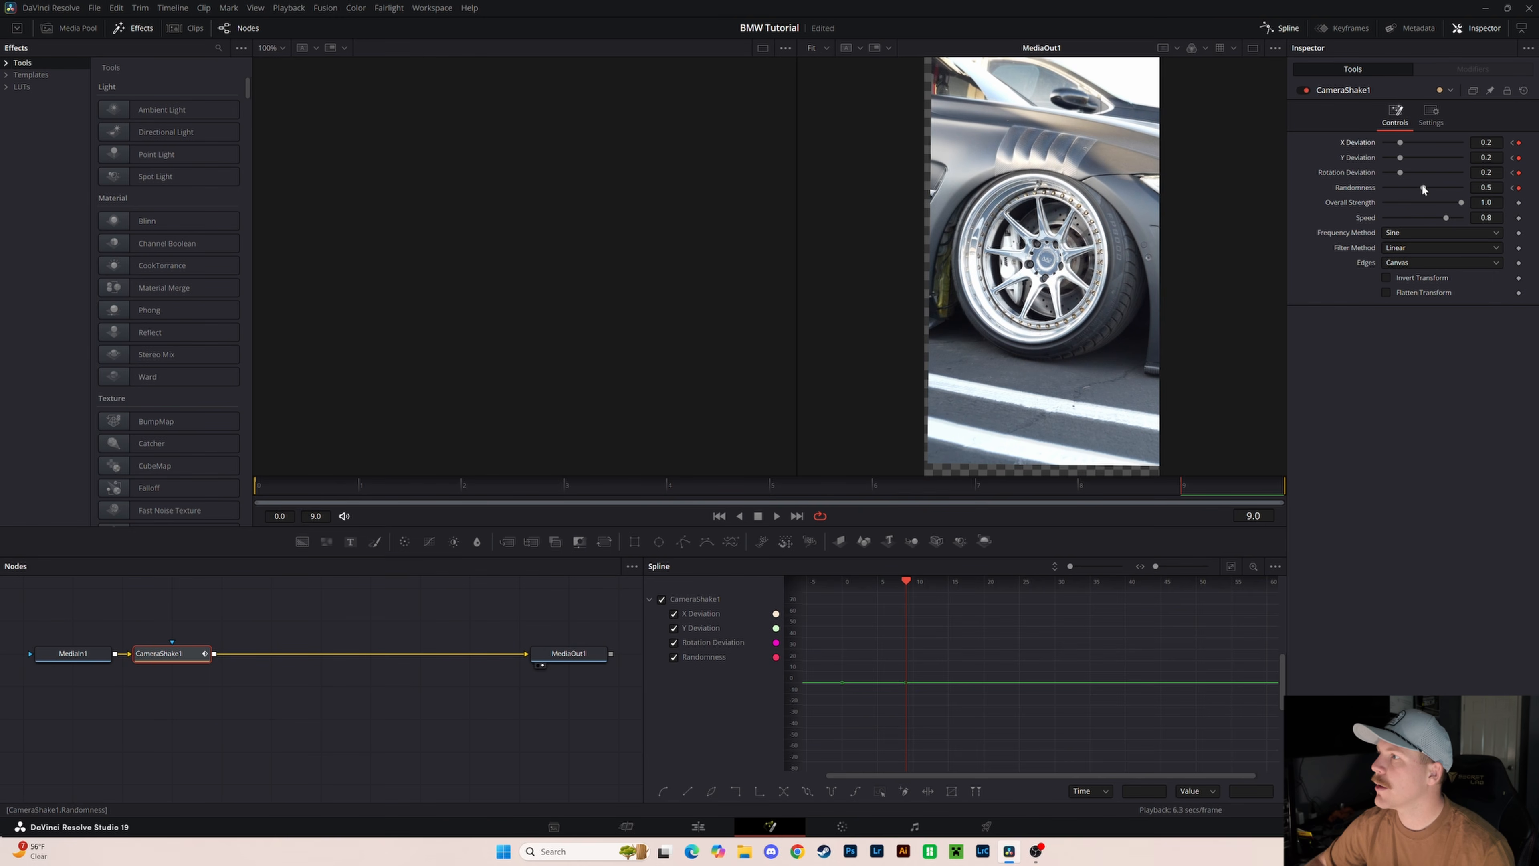
left_click_drag(1421, 184, 1366, 139)
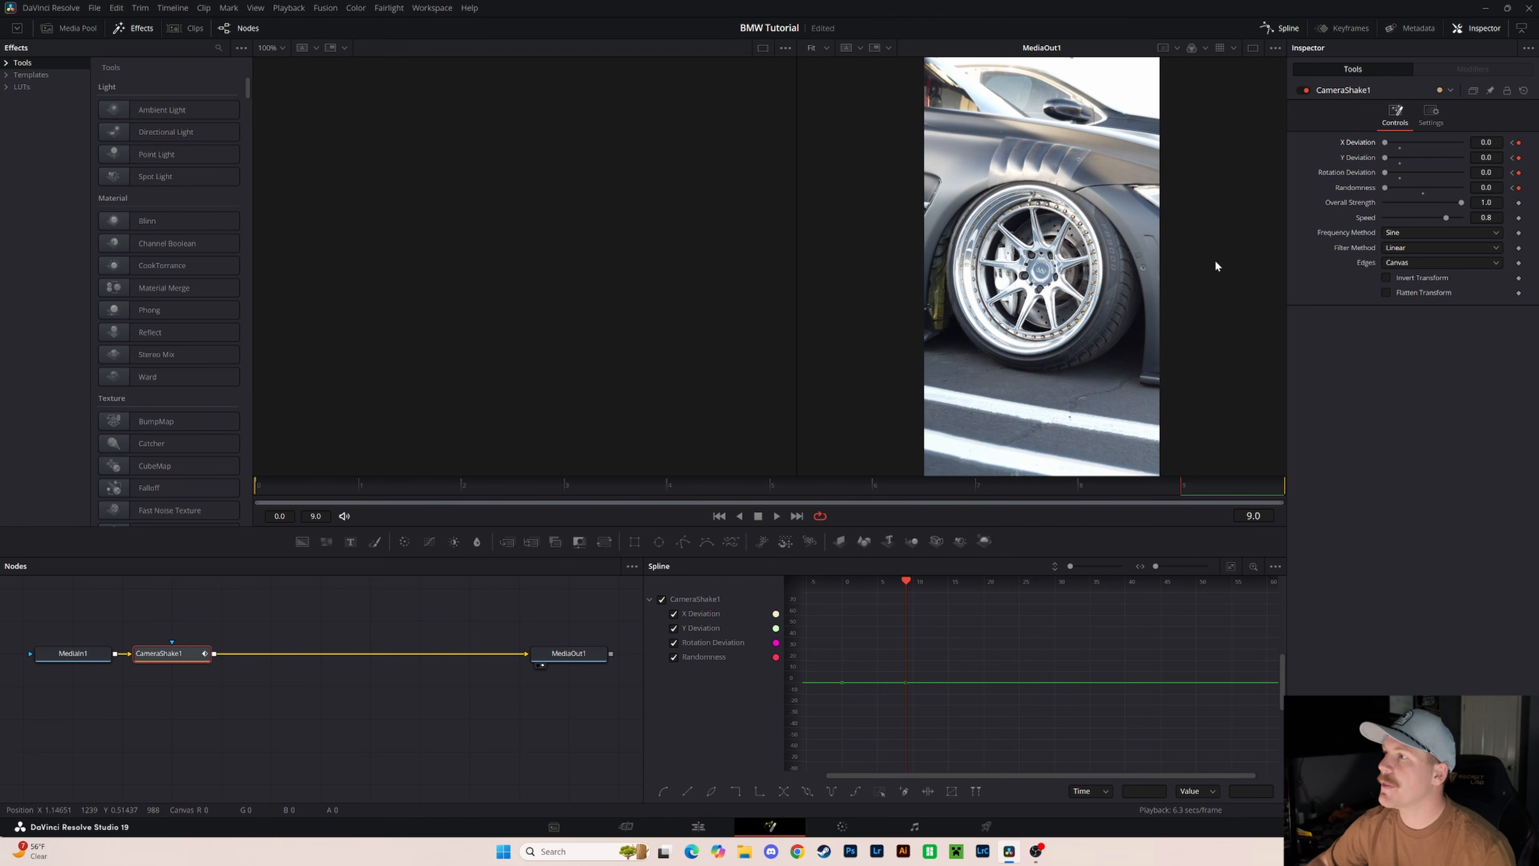
- Scrub through the fading shake and set the Camera Shake node's Edges to Mirror
left_click_drag(724, 479, 996, 488)
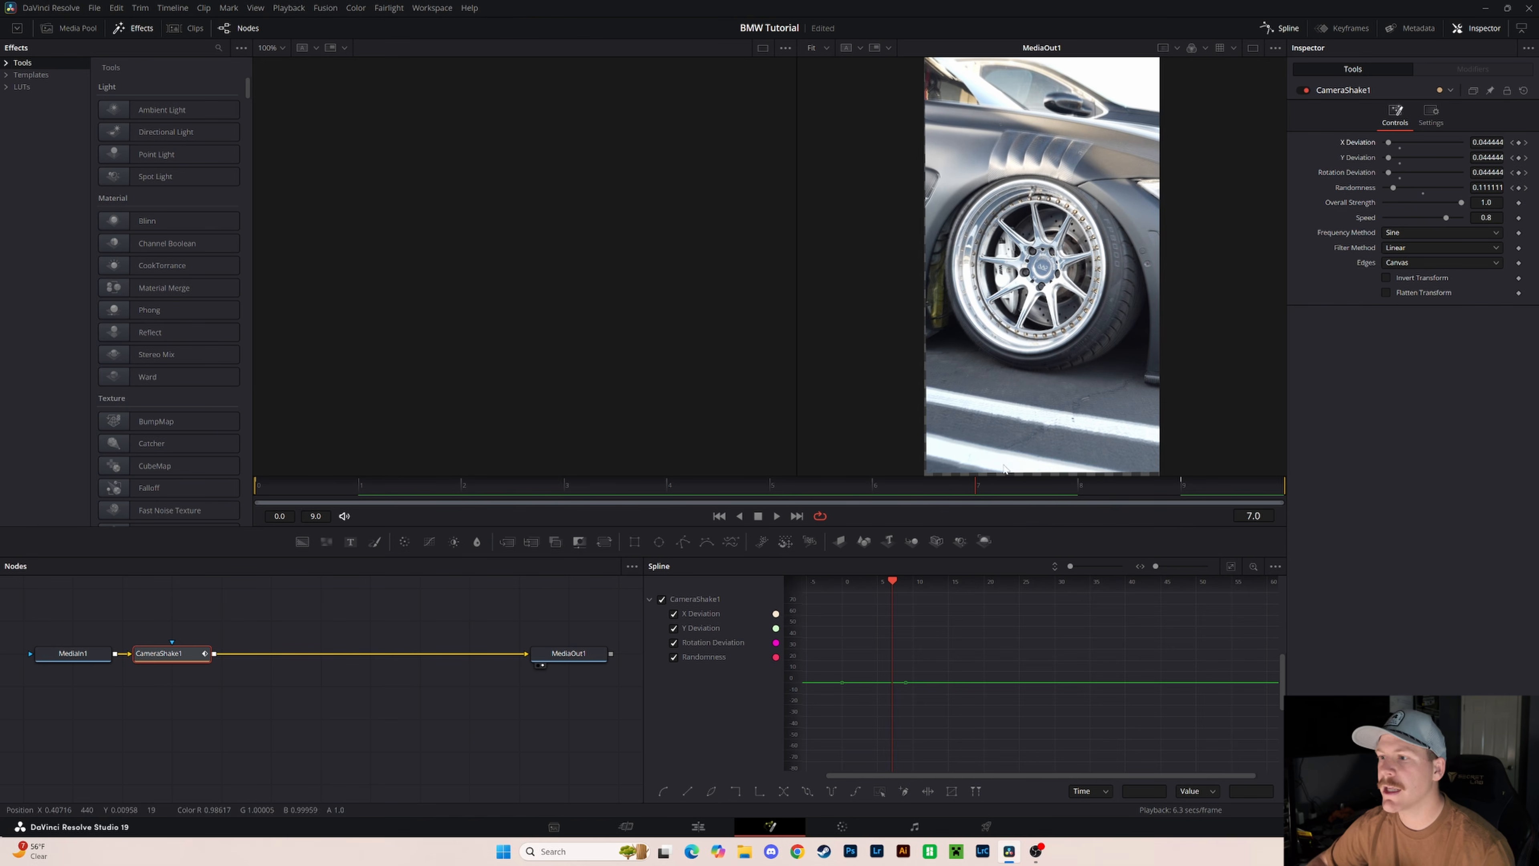
left_click(906, 482)
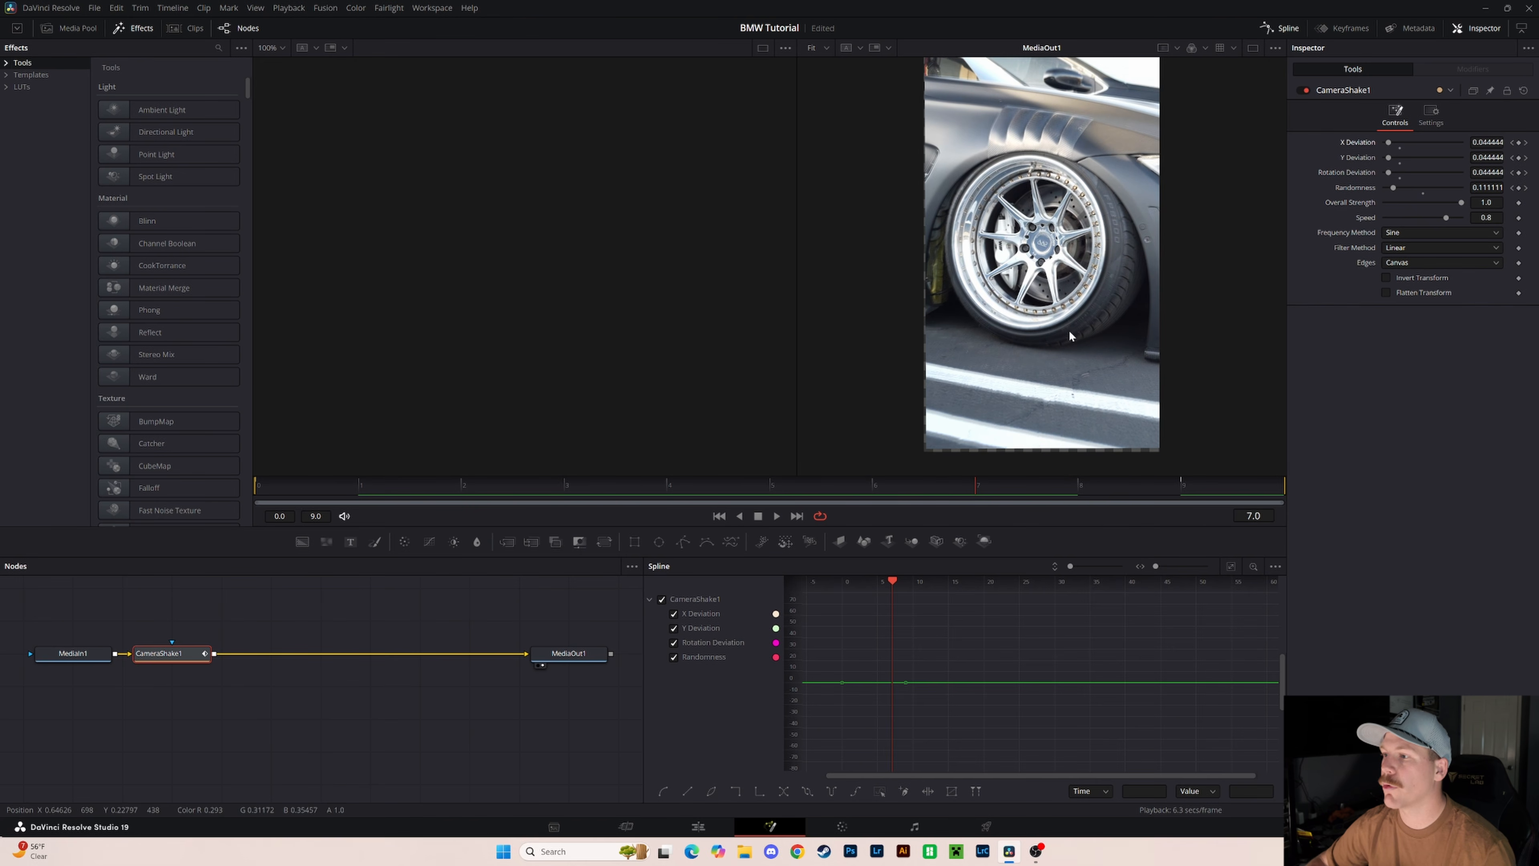
left_click_drag(906, 484, 547, 481)
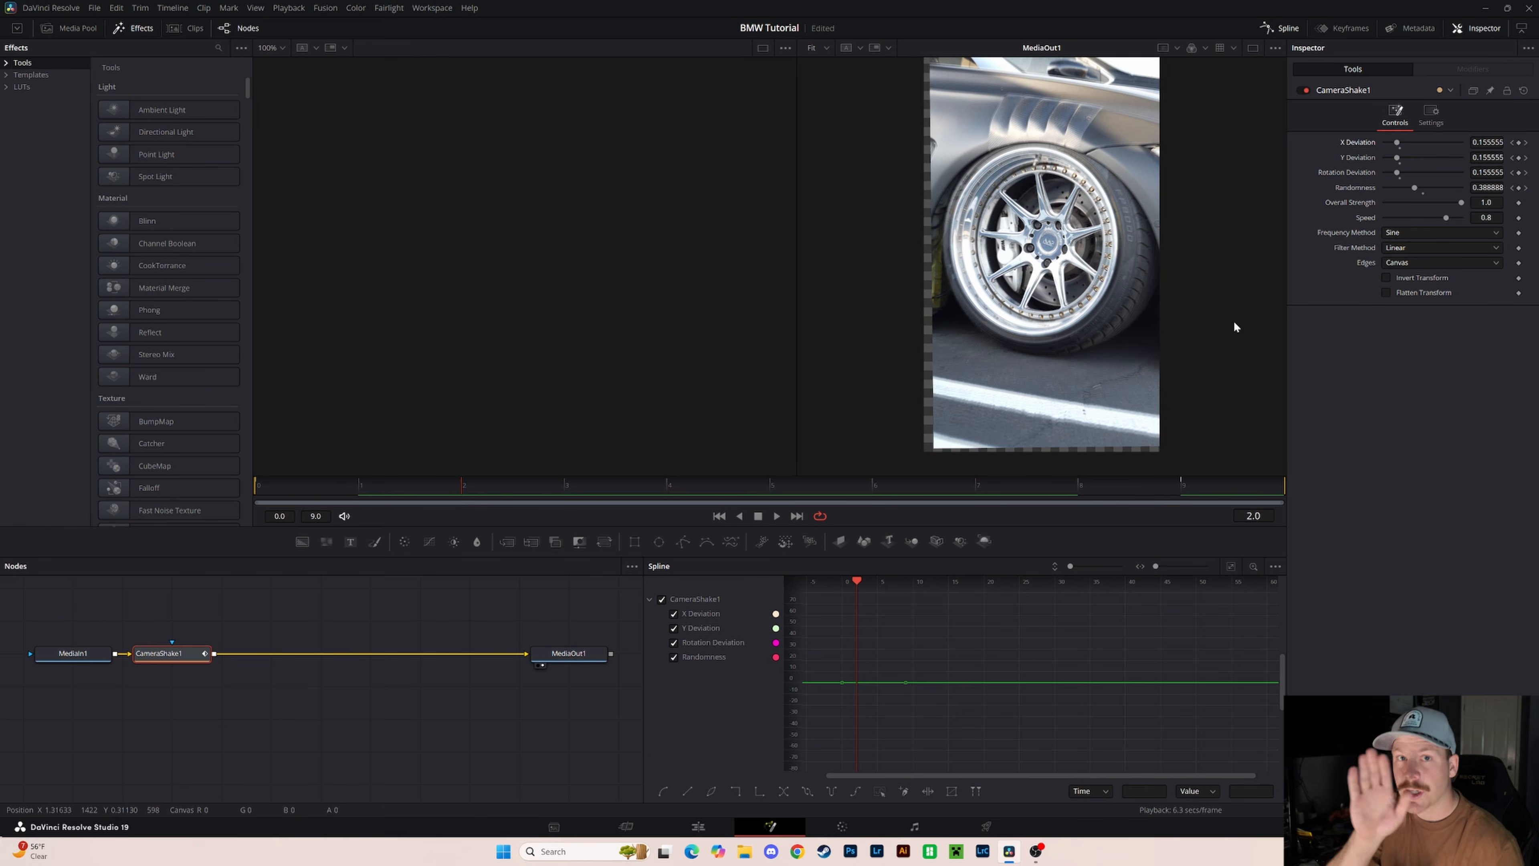
left_click(1395, 263)
left_click(1415, 315)
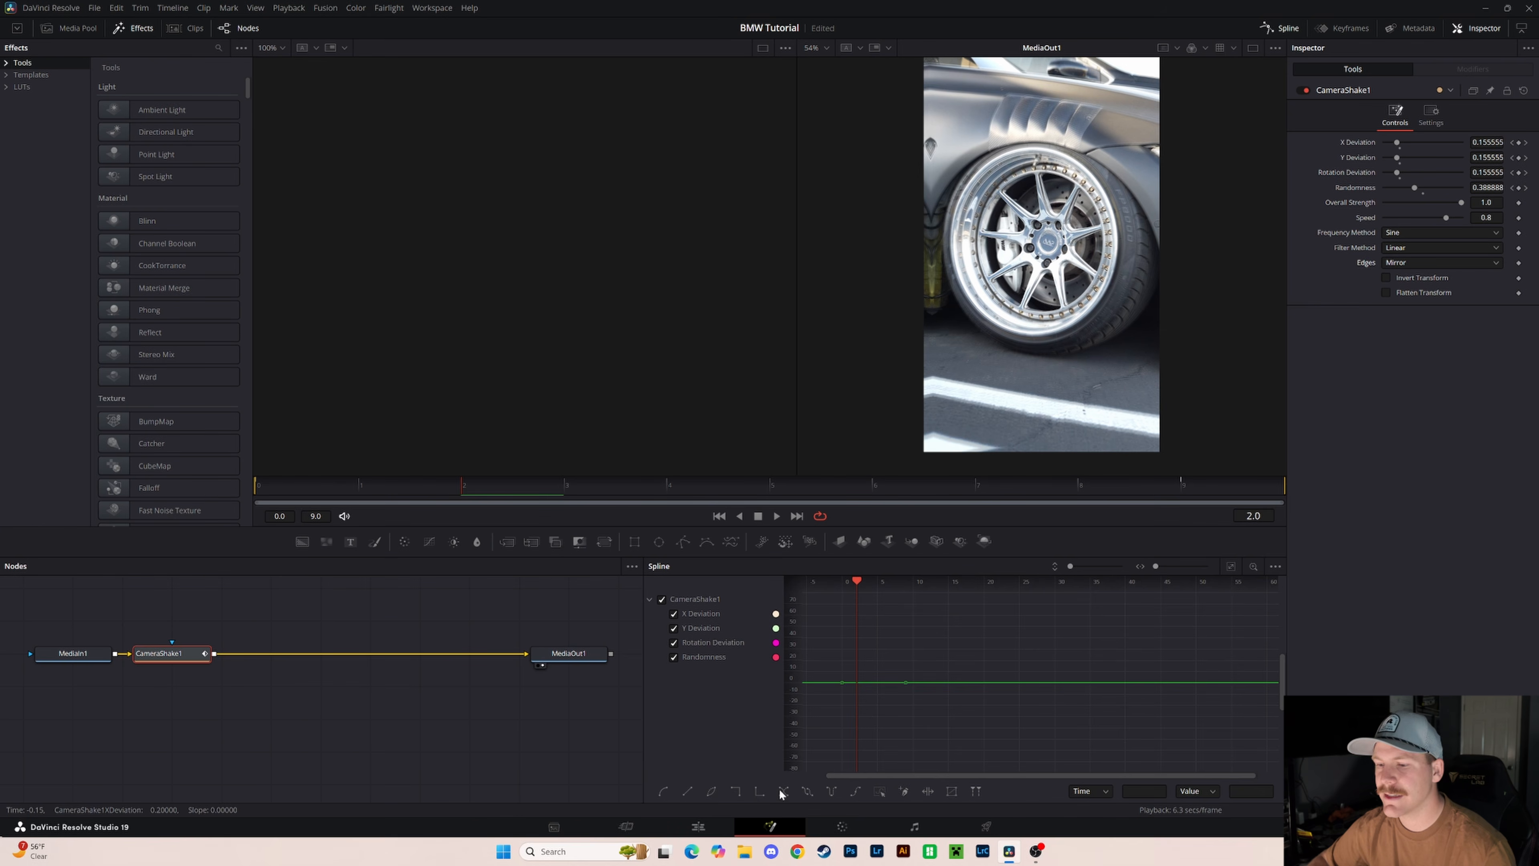
- Replay the transition from the timeline start on the Edit page and scrub up to the Adjustment Clip to judge the camera shake
left_click(703, 828)
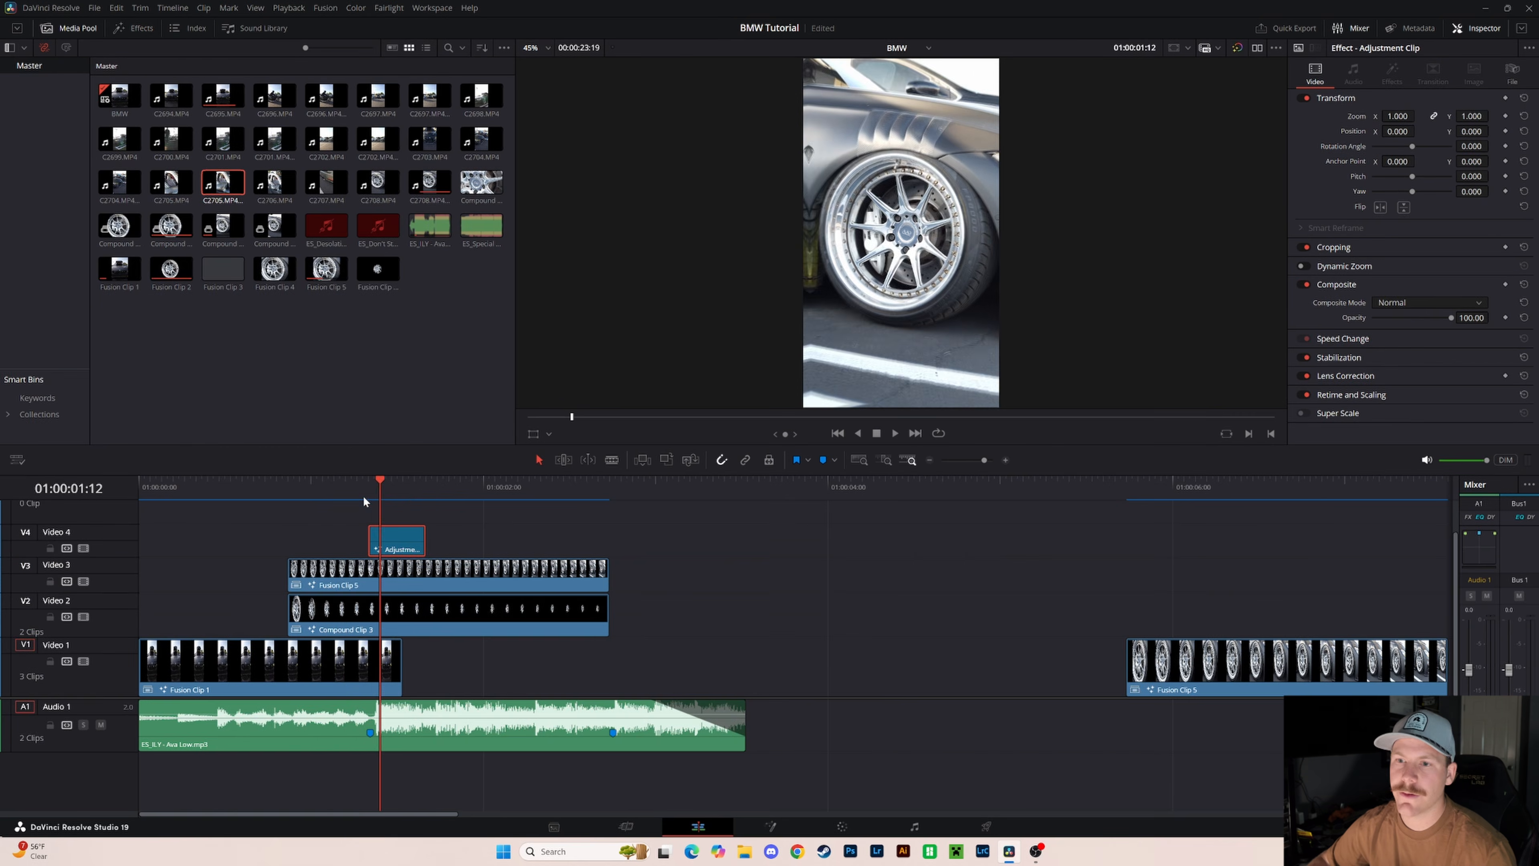
left_click_drag(363, 496, 52, 490)
key("space")
key("space")
key("space")
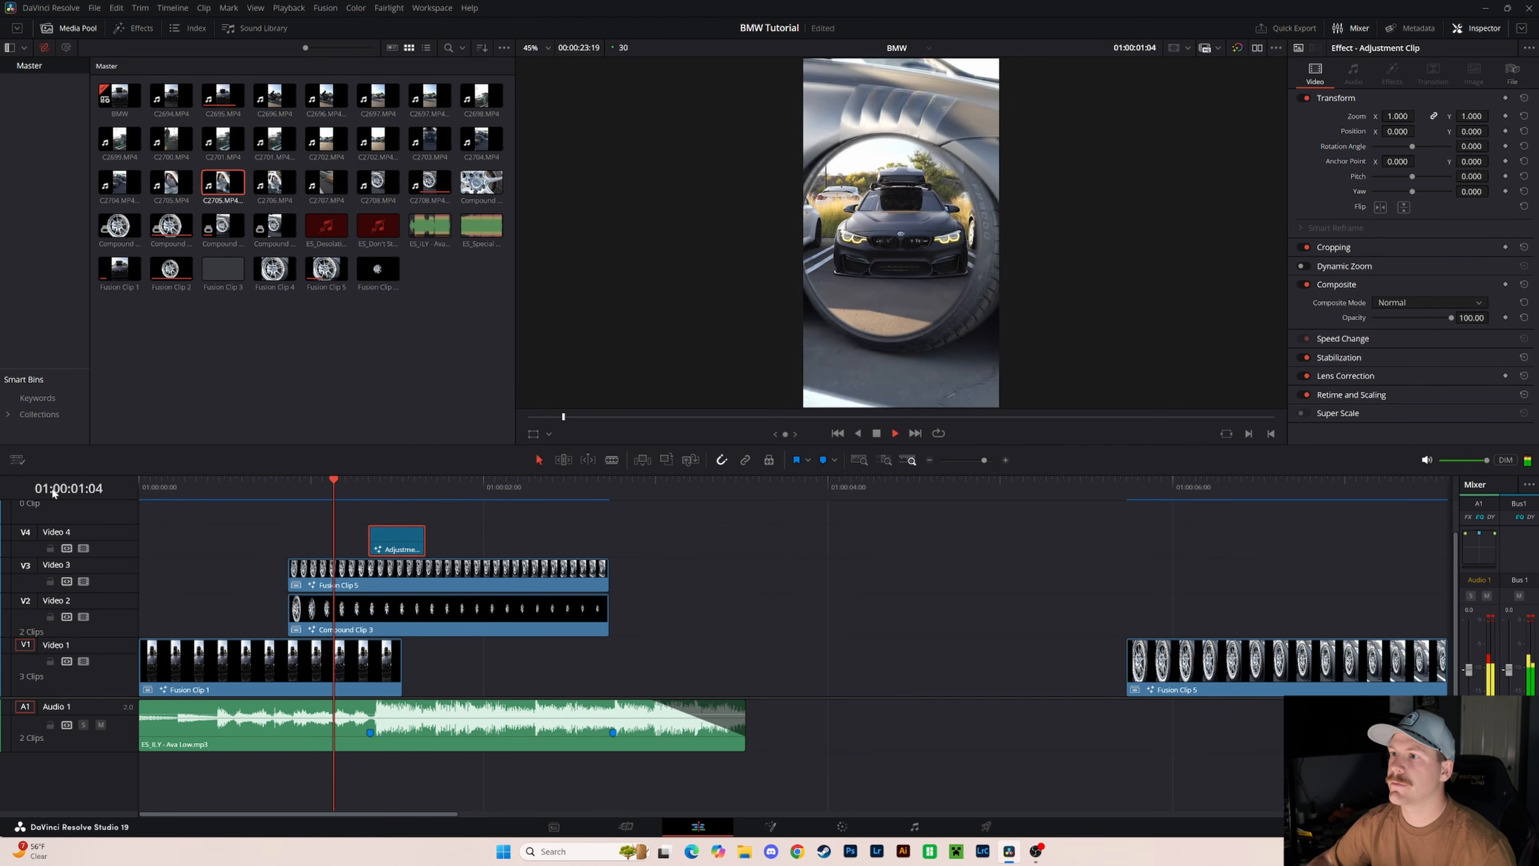
key("space")
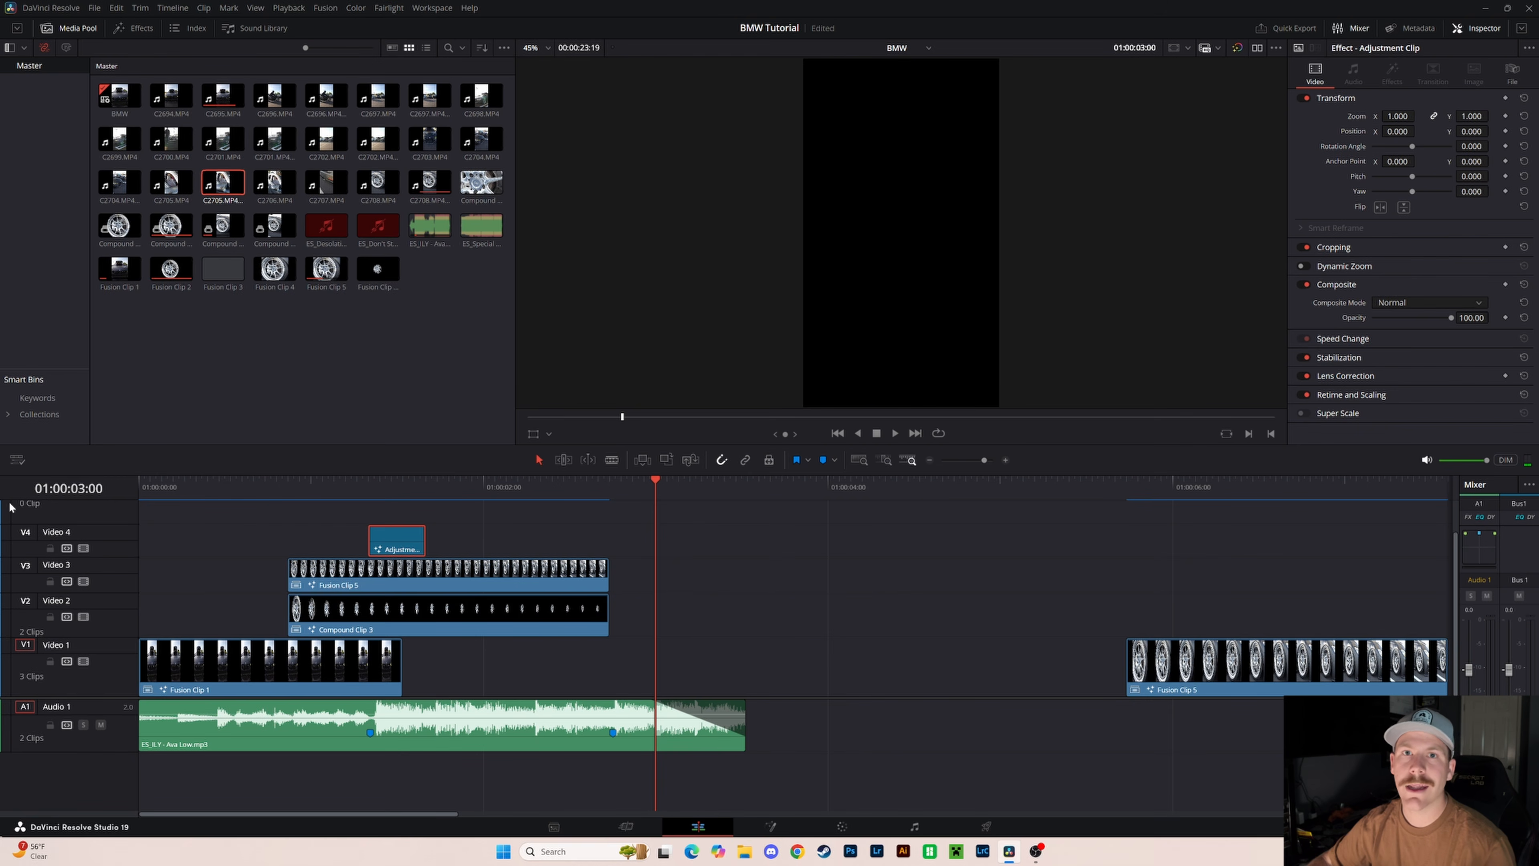
key("Home")
key("space")
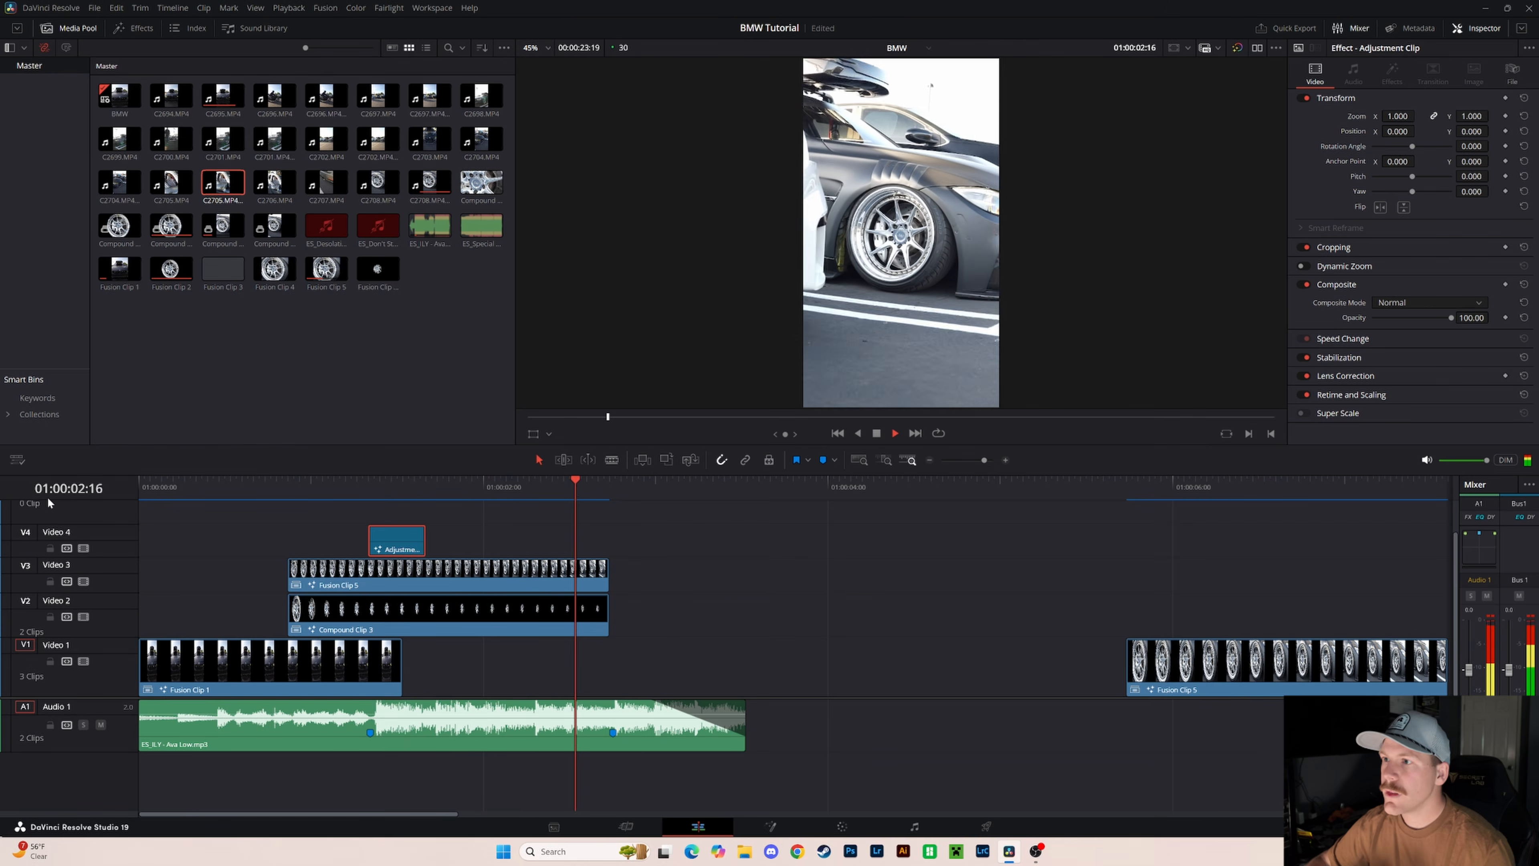
left_click(270, 482)
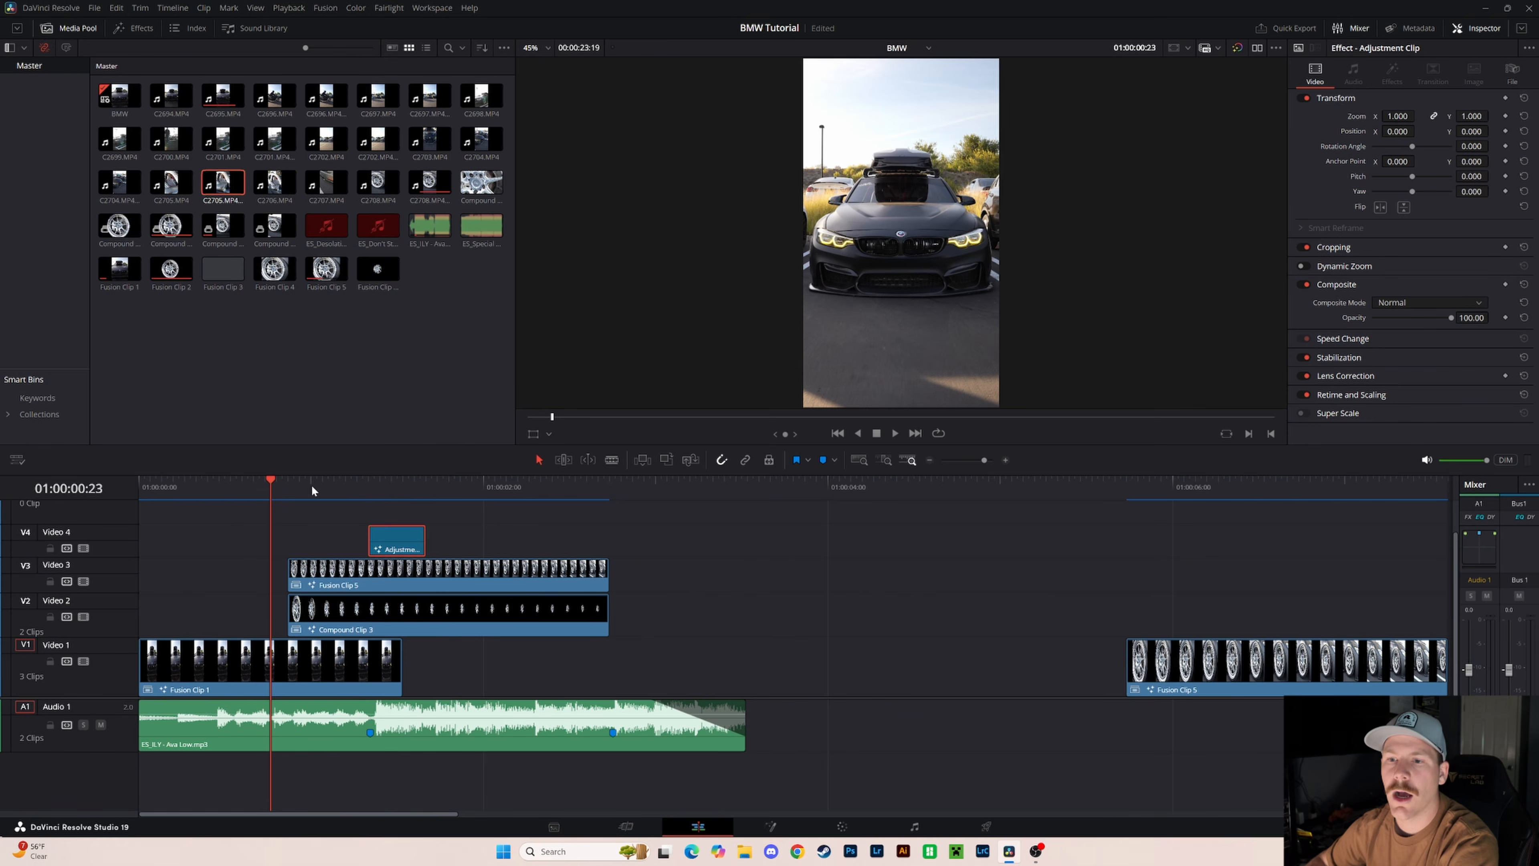
mouse_move(333, 488)
left_mouse_down()
mouse_move(422, 480)
mouse_move(357, 488)
left_mouse_up()
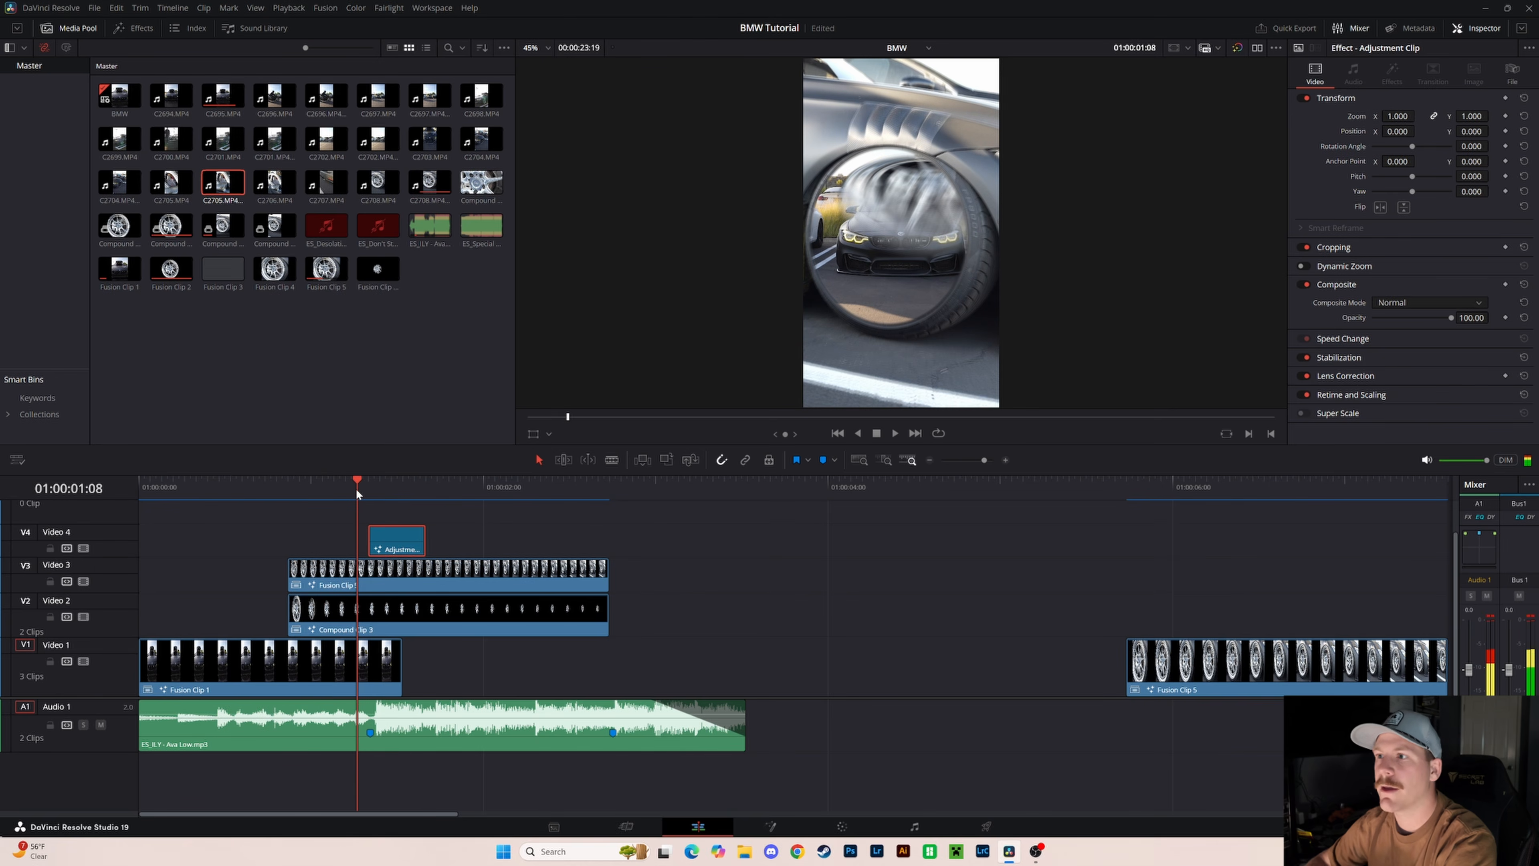